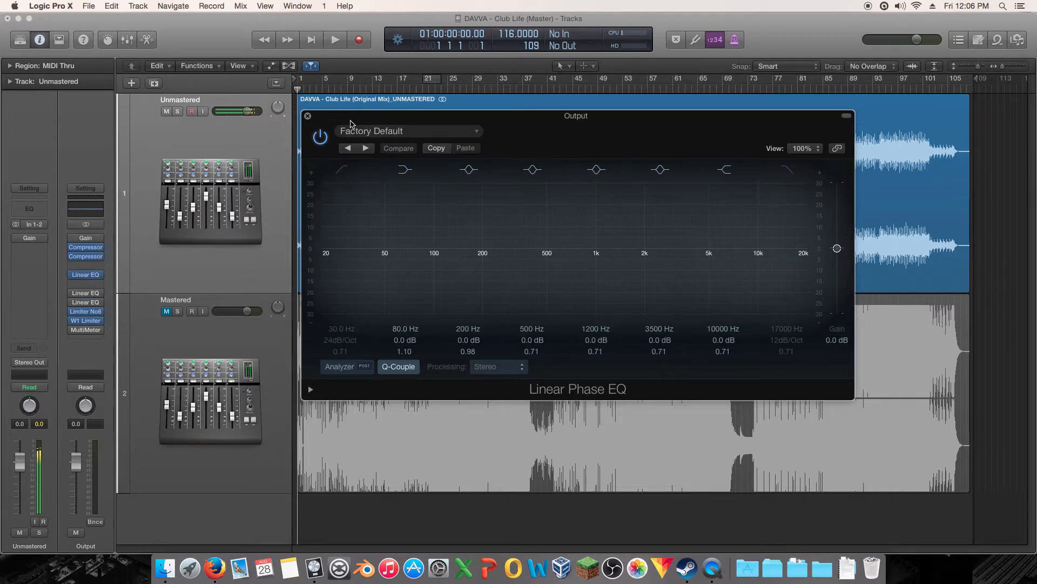
left_click_drag(348, 122, 351, 197)
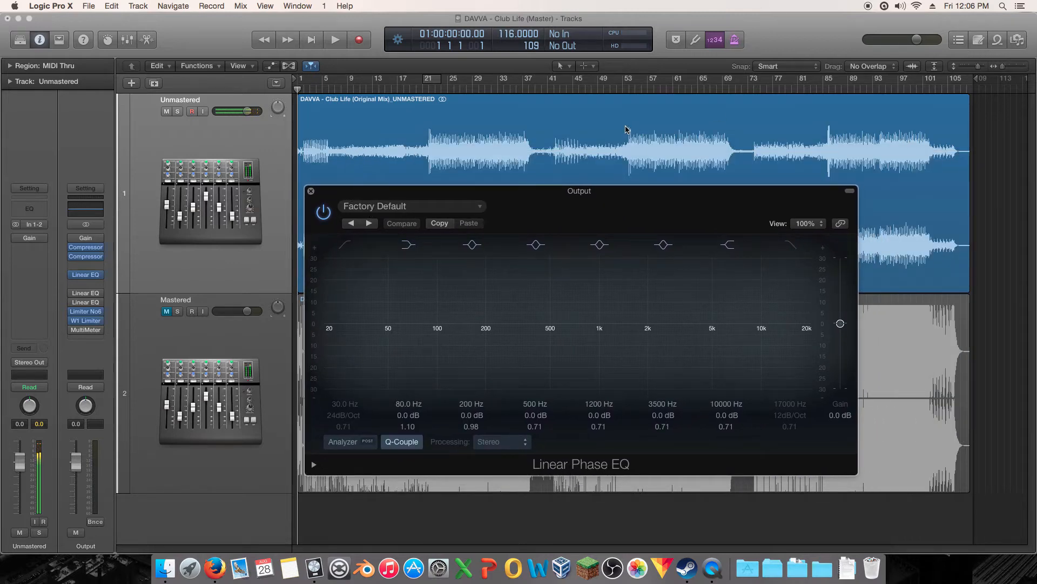
left_click_drag(551, 203, 749, 213)
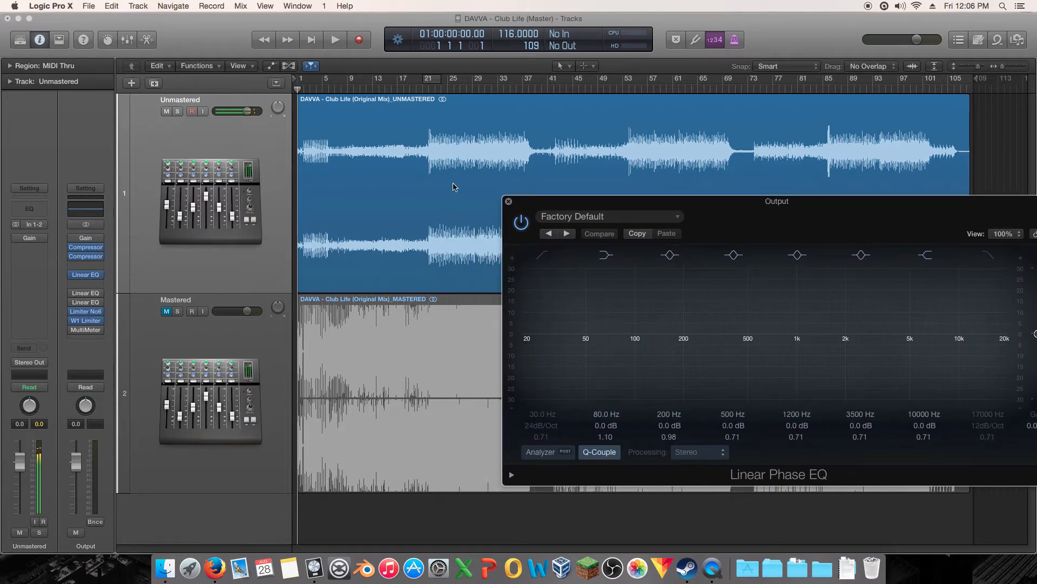
left_click_drag(531, 206, 852, 235)
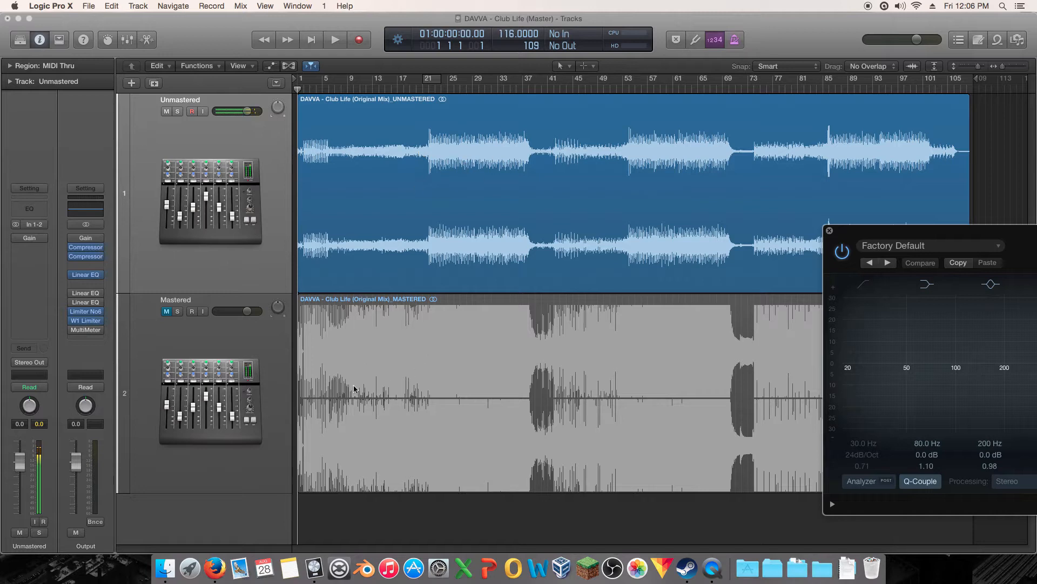
mouse_move(91, 294)
left_click_drag(920, 231, 396, 203)
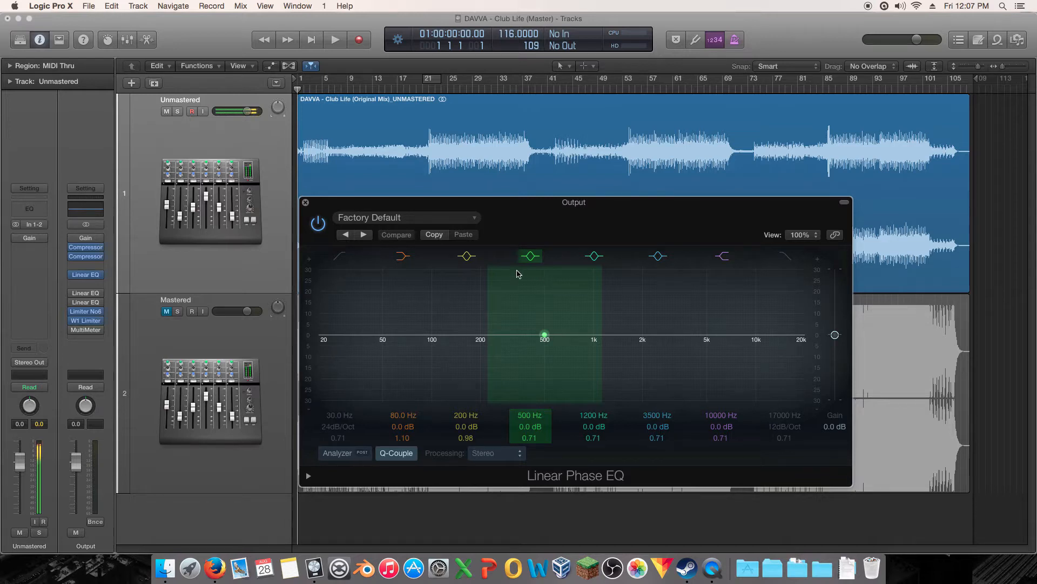
left_click_drag(532, 219, 513, 246)
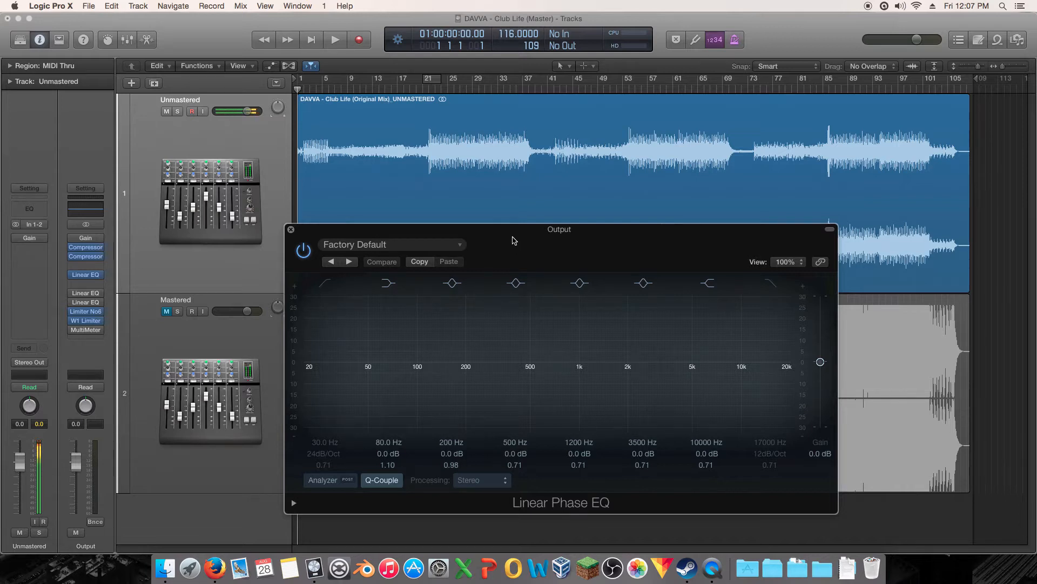
left_click_drag(513, 240, 547, 257)
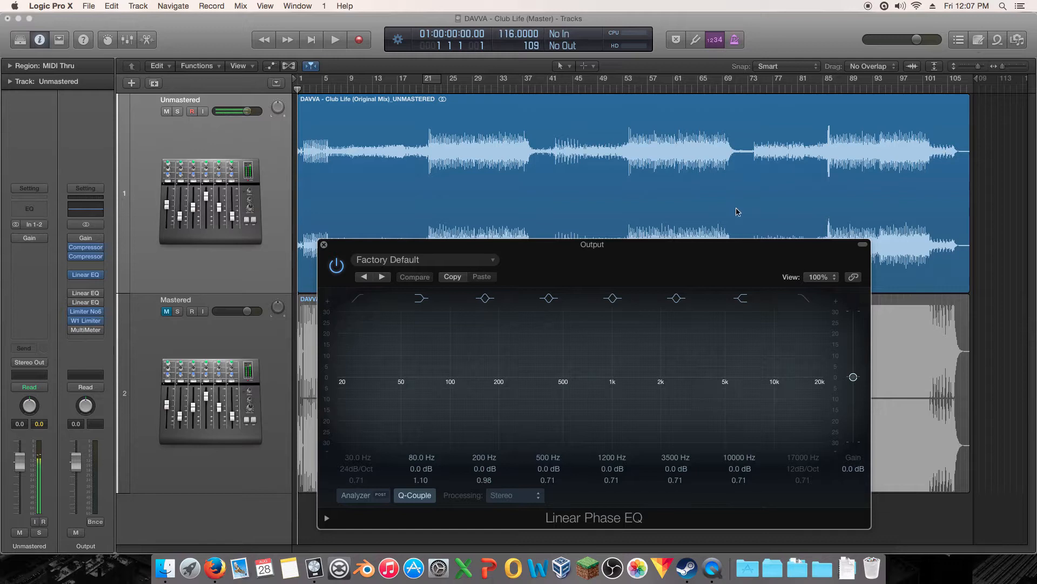
left_click_drag(676, 249, 569, 154)
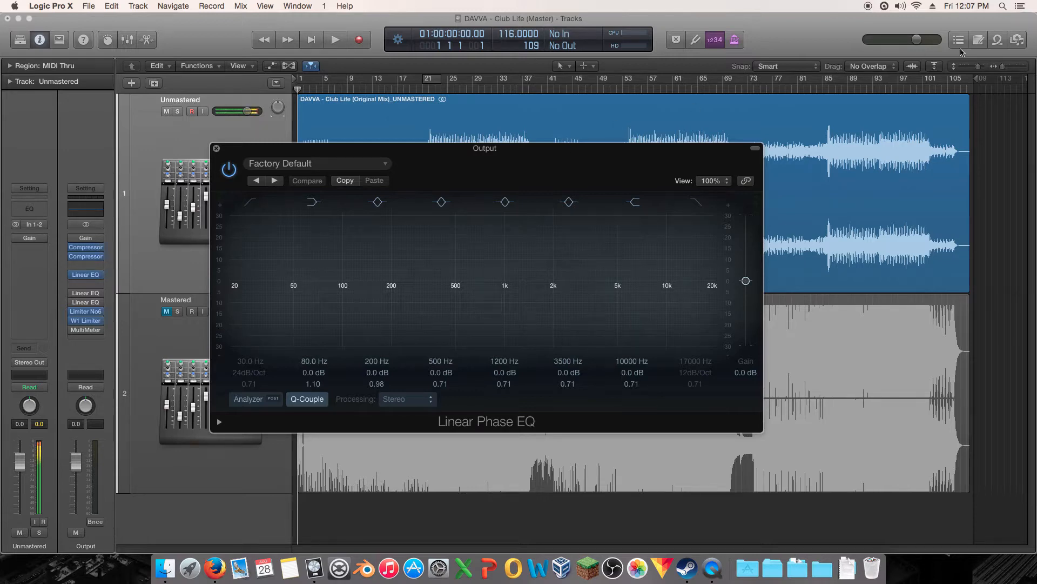
Step: Open the project notes for editing and add the lines "sound shaping" and "correctional eq" below the limiter notes
left_click(979, 41)
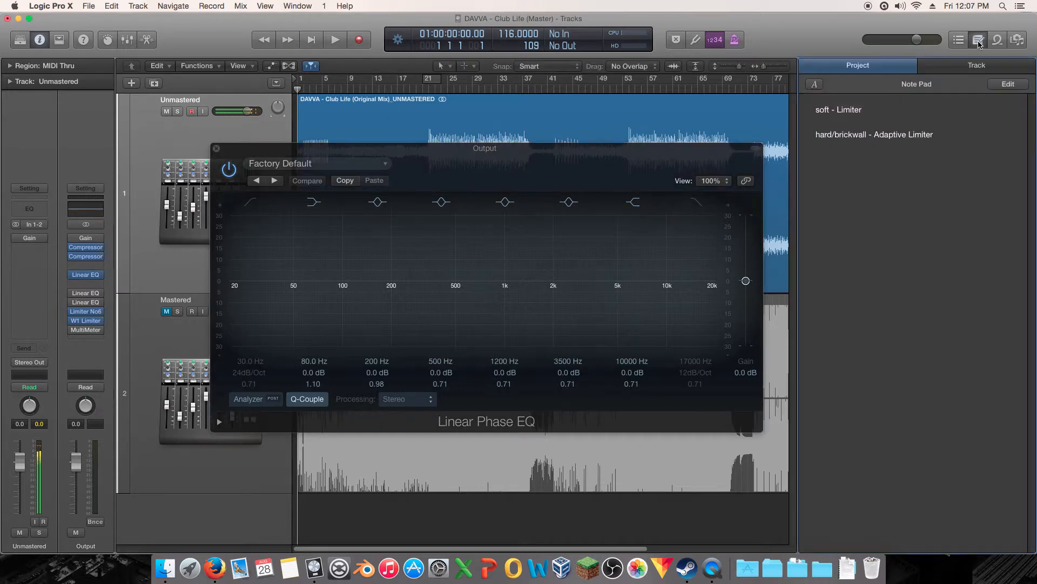
left_click(939, 276)
left_click(923, 269)
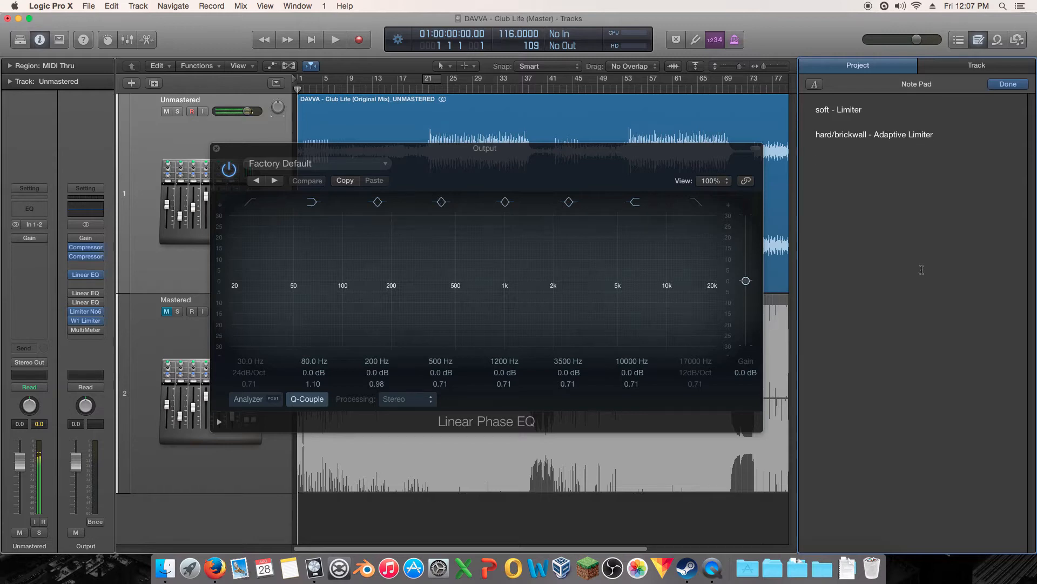
type("sound shaping ")
type("correction")
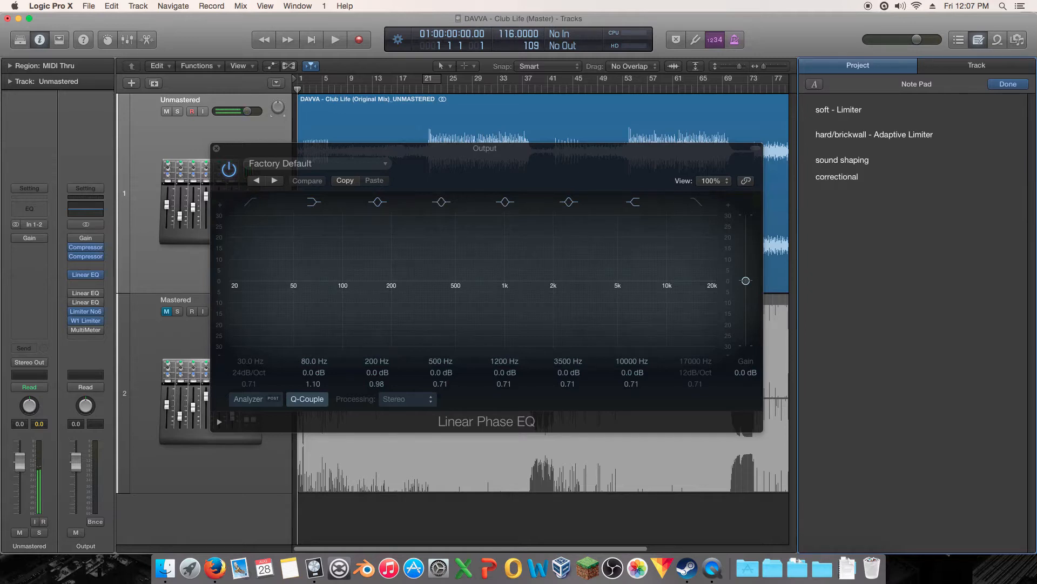
type("al eq")
left_click_drag(248, 157, 269, 238)
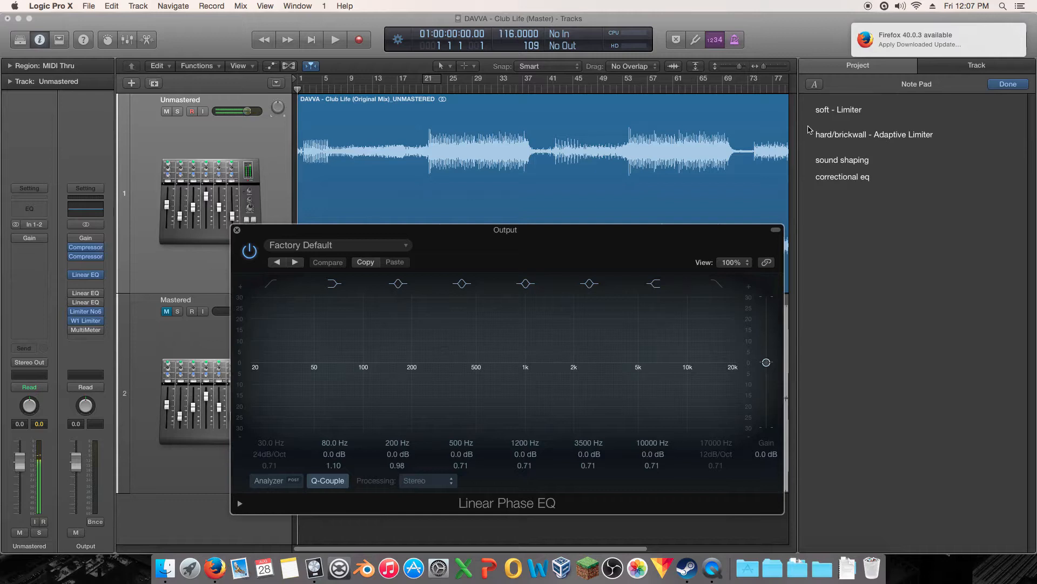
left_click(799, 23)
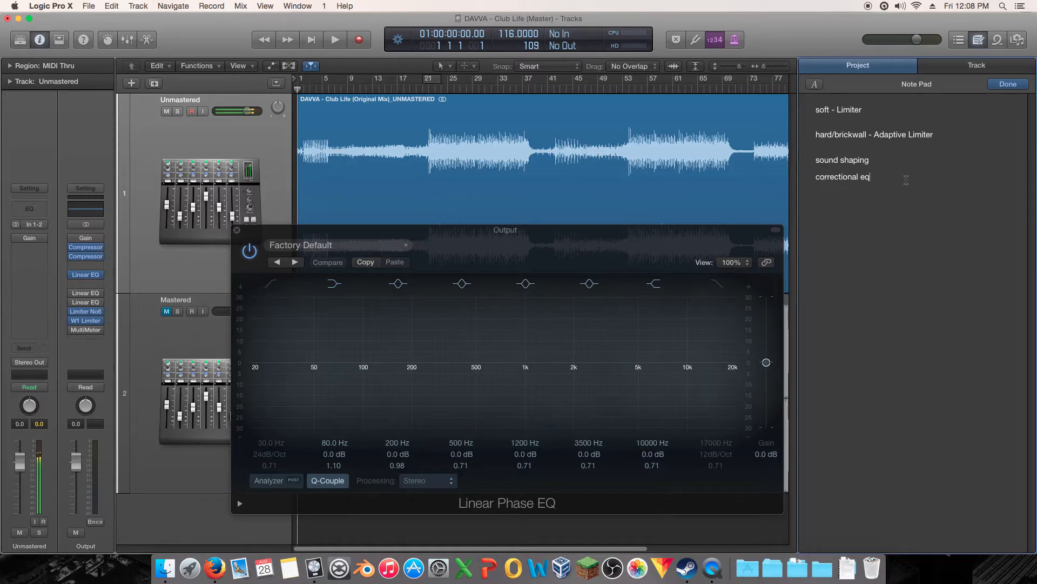
left_click_drag(906, 180, 798, 178)
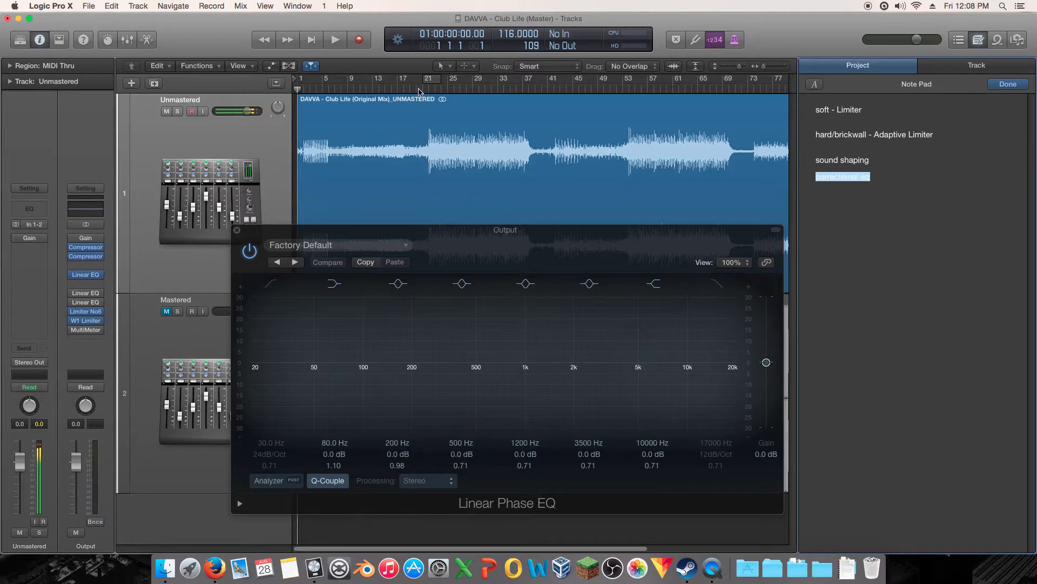
left_click_drag(311, 86, 391, 106)
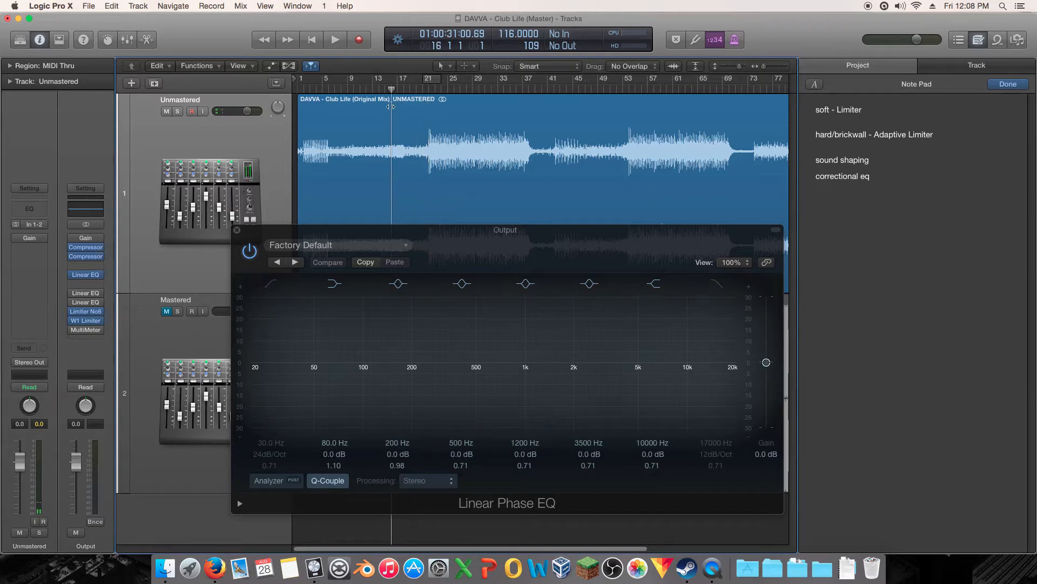
left_click_drag(883, 179, 780, 173)
left_click(823, 204)
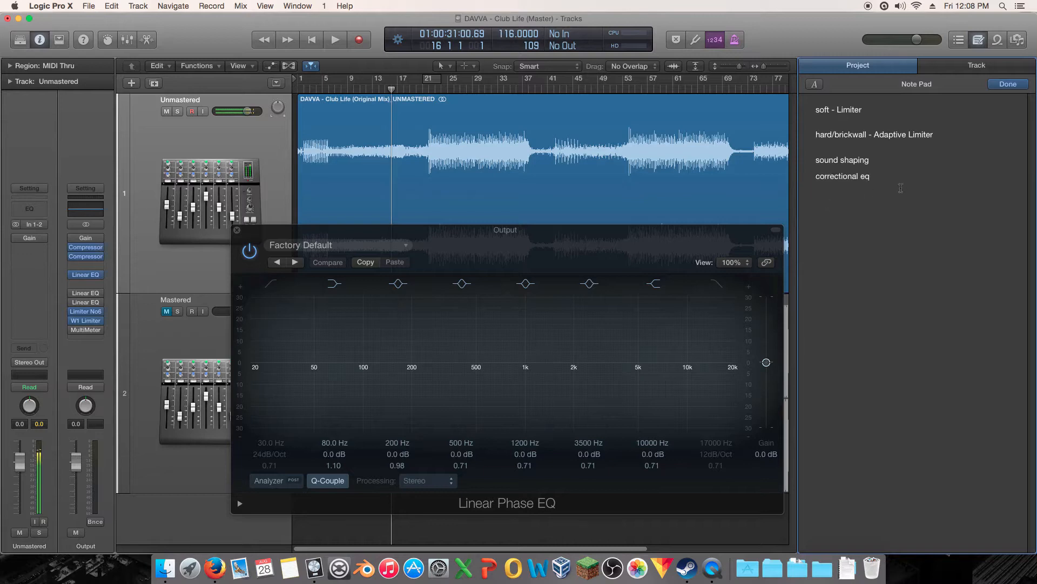
left_click_drag(900, 188, 808, 175)
left_click_drag(304, 231, 573, 255)
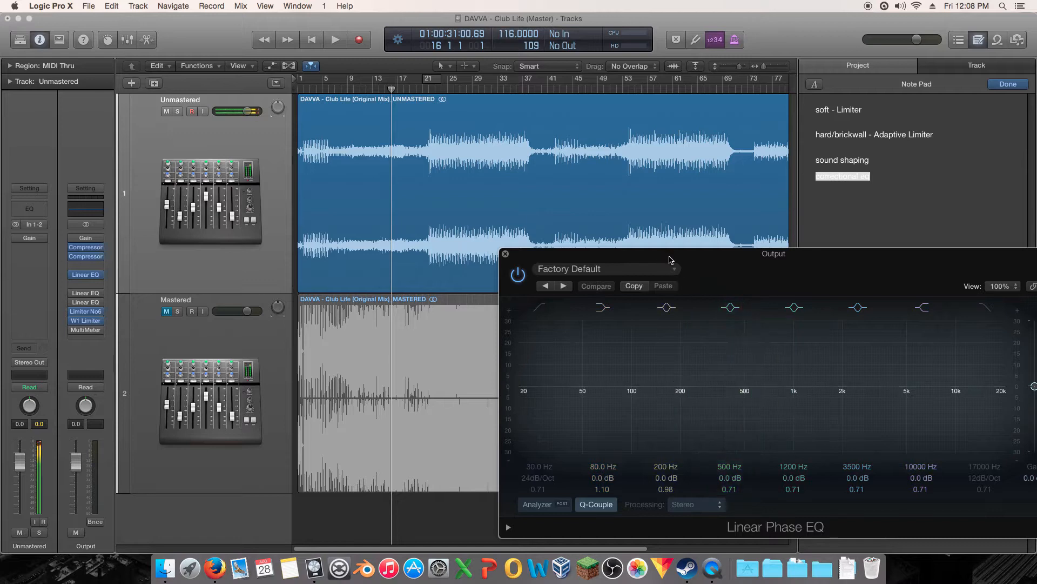
left_click_drag(675, 264, 387, 219)
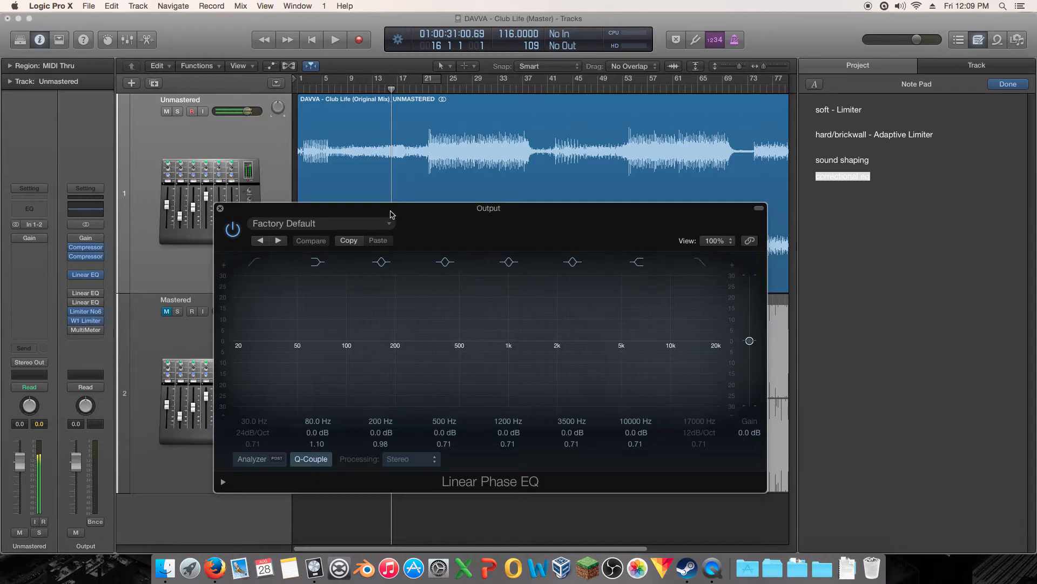
left_click_drag(386, 219, 414, 237)
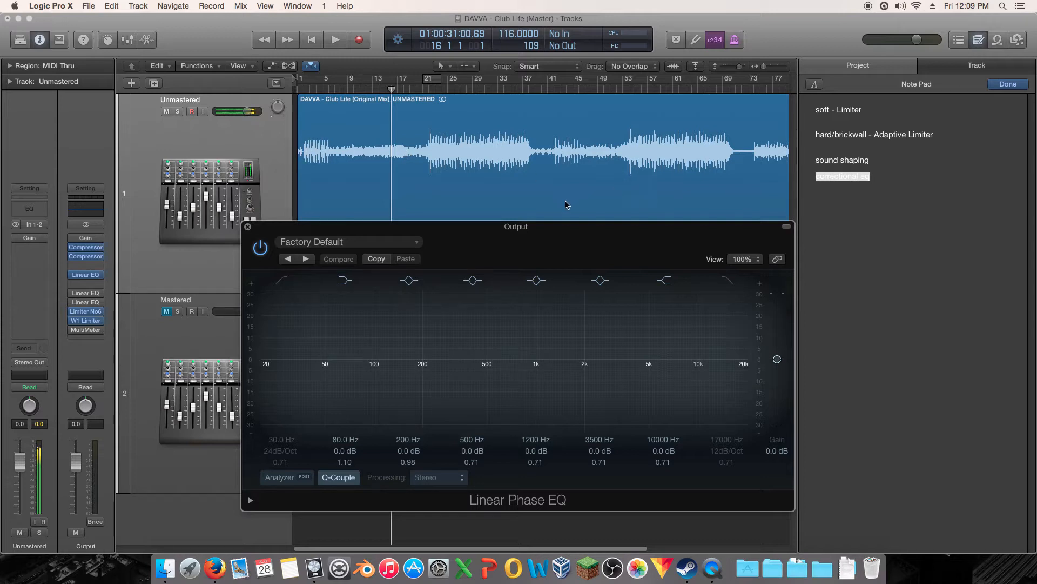
left_click_drag(473, 238, 460, 259)
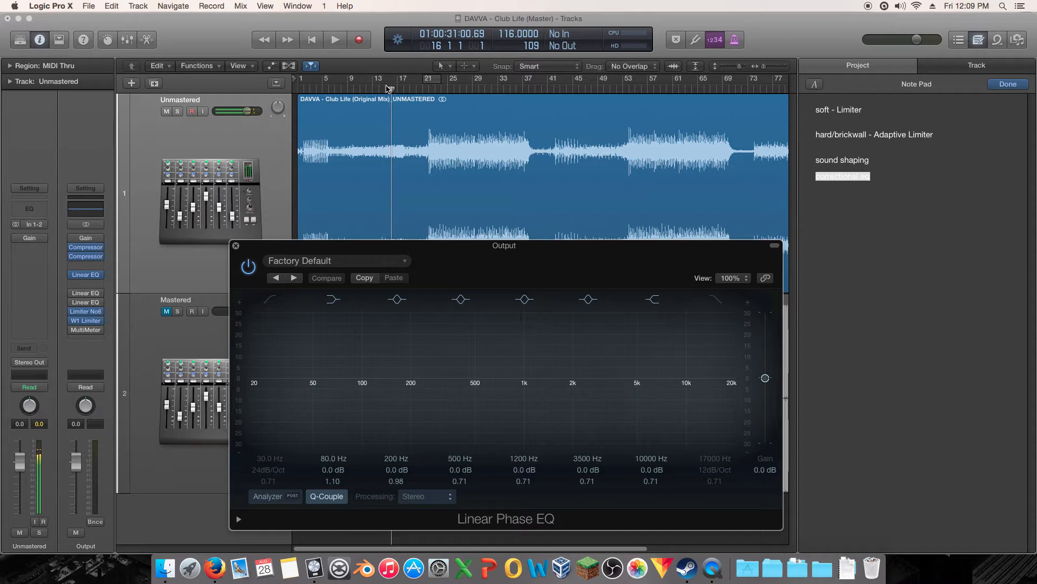
left_click_drag(391, 90, 364, 100)
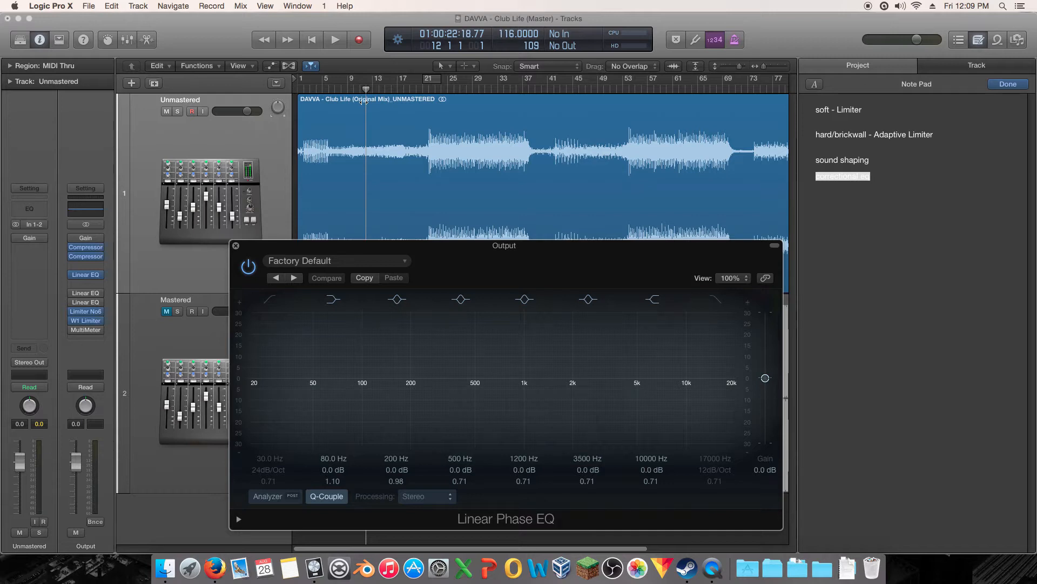
left_click_drag(364, 101, 364, 101)
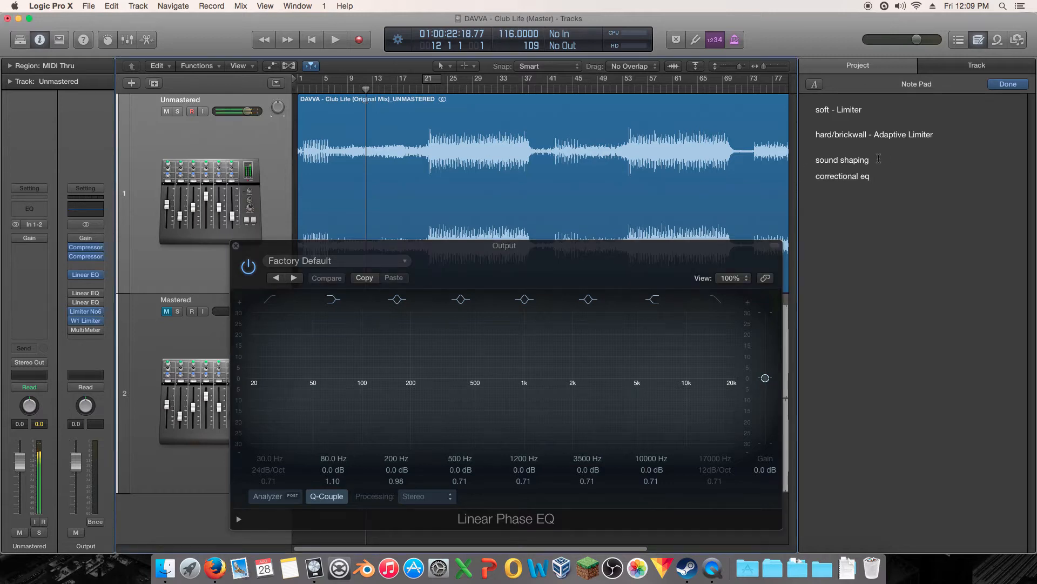
left_click_drag(880, 159, 782, 156)
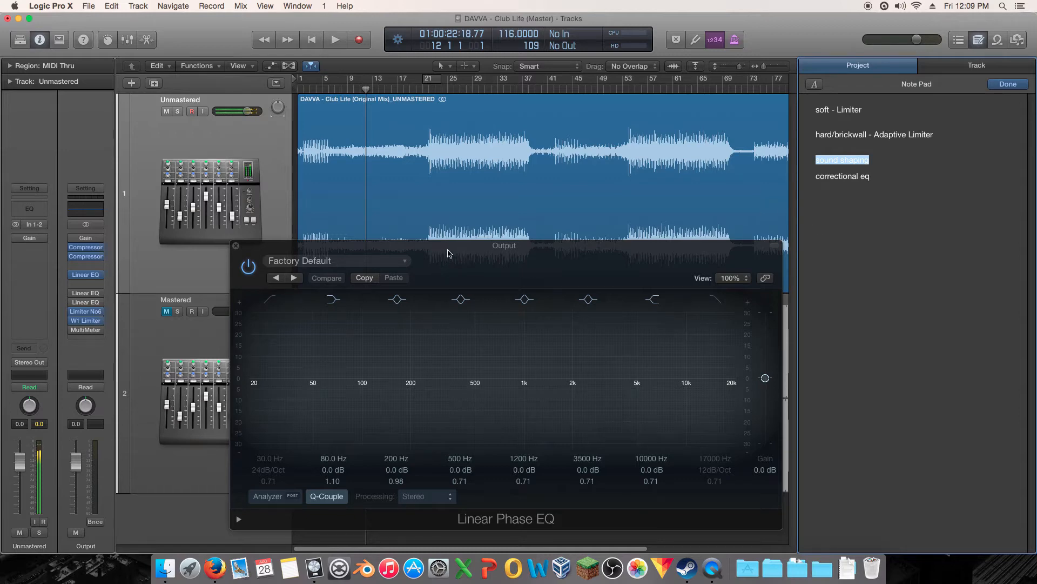
left_click_drag(449, 248, 367, 138)
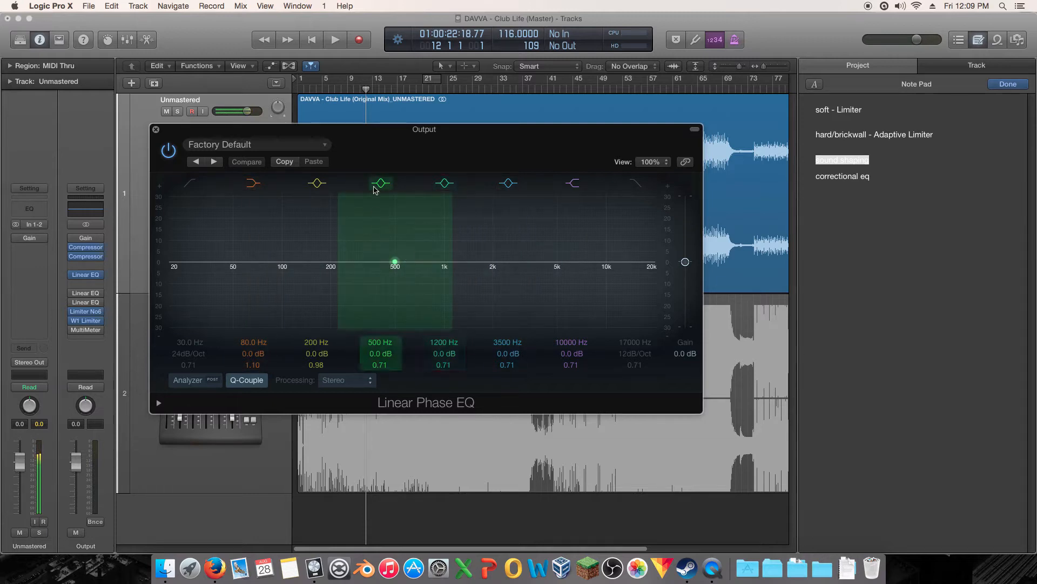
left_click_drag(378, 142, 526, 253)
Step: Lower the Output channel's volume to -9.6 dB
left_click_drag(74, 456, 76, 485)
left_click_drag(559, 263, 477, 242)
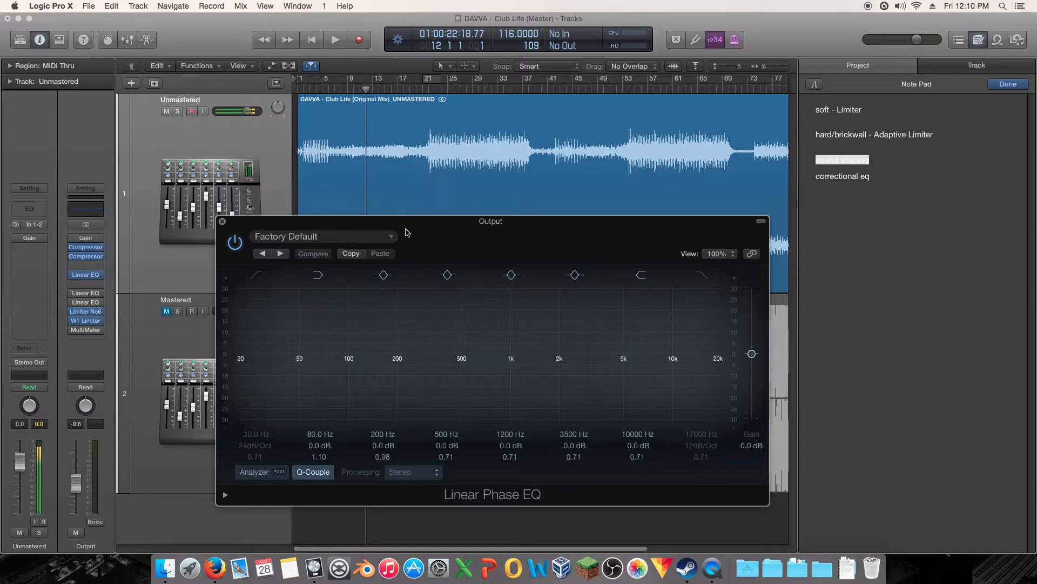
left_click_drag(432, 230, 487, 215)
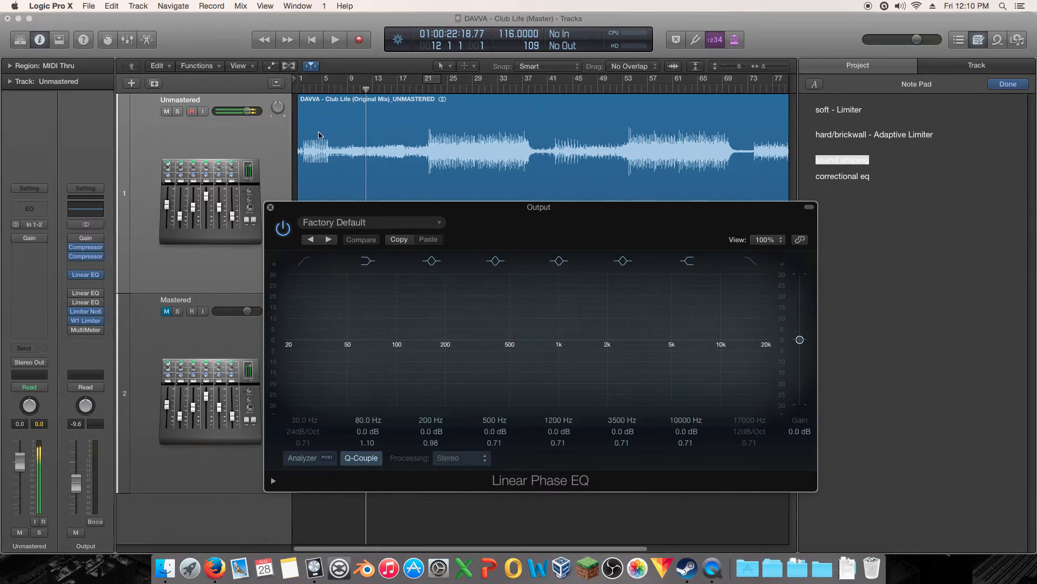
Step: Play the unmastered track from bar 5 and set the Output channel's volume to -5.9 dB
left_click(321, 89)
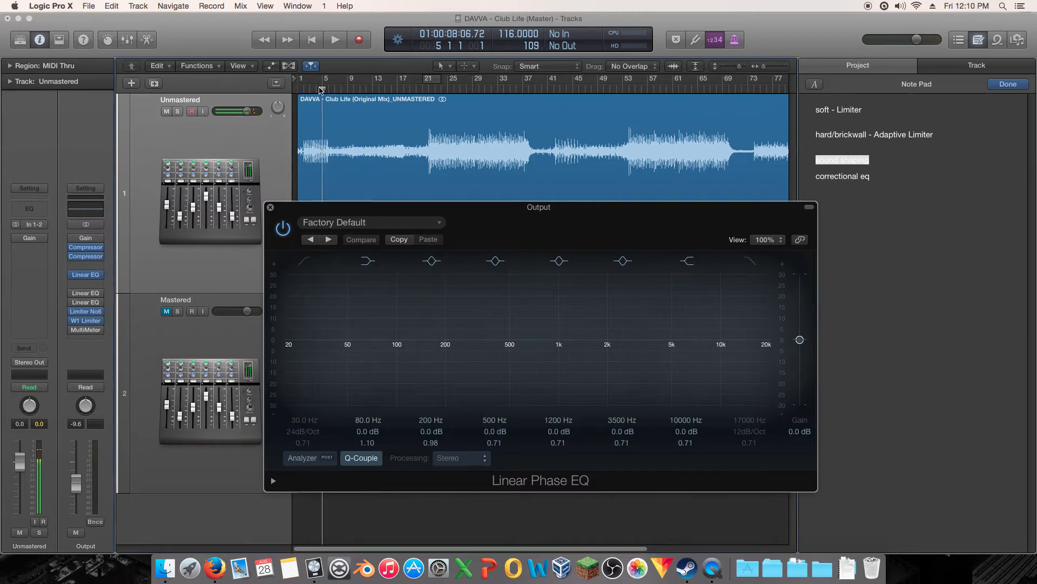
key("space")
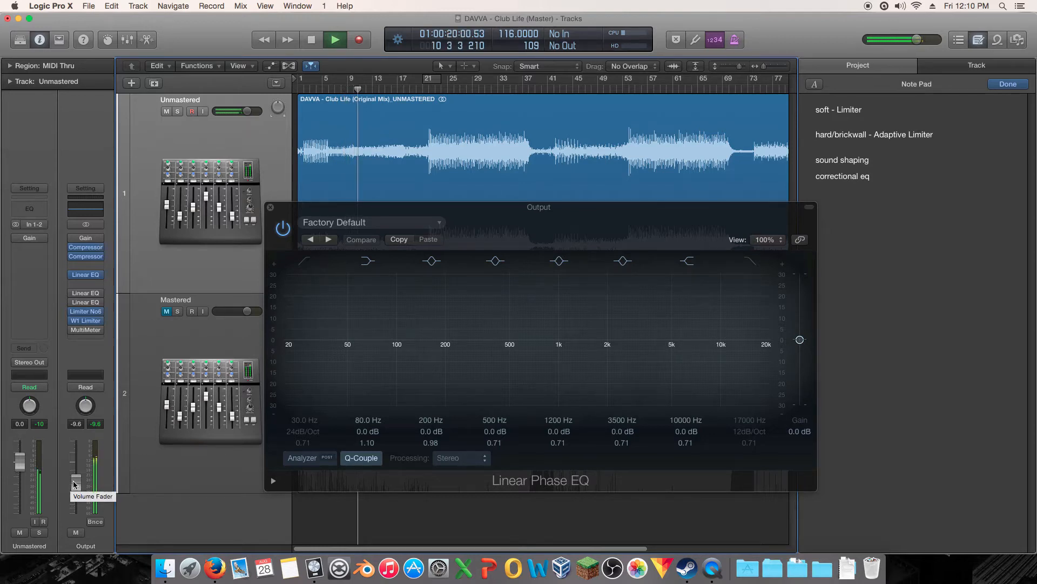
left_click_drag(74, 482, 74, 472)
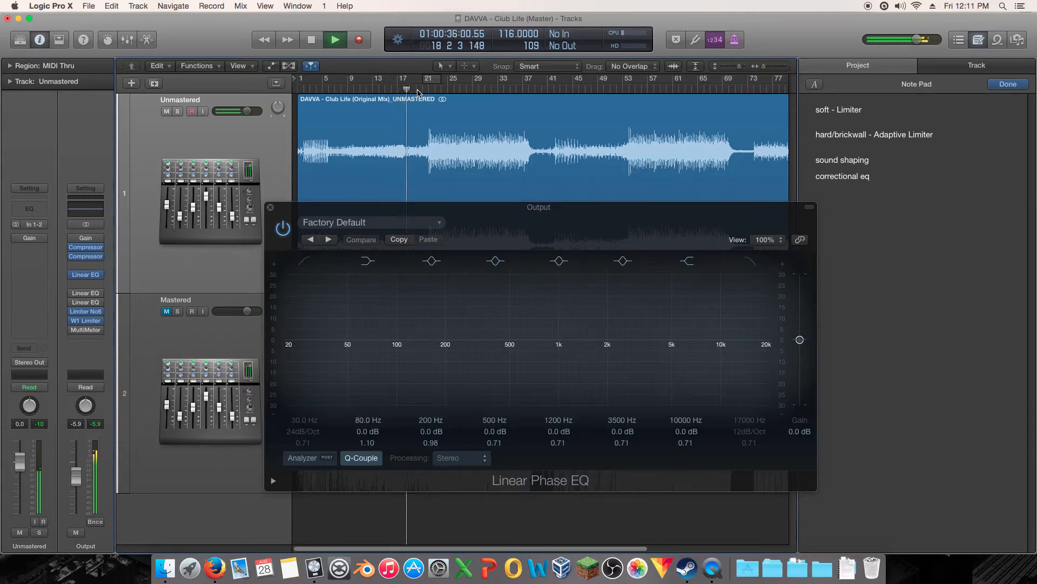
Step: Audition the unmastered track from the start of the first drop and from its end near bar 37, and stop playback
left_click(421, 92)
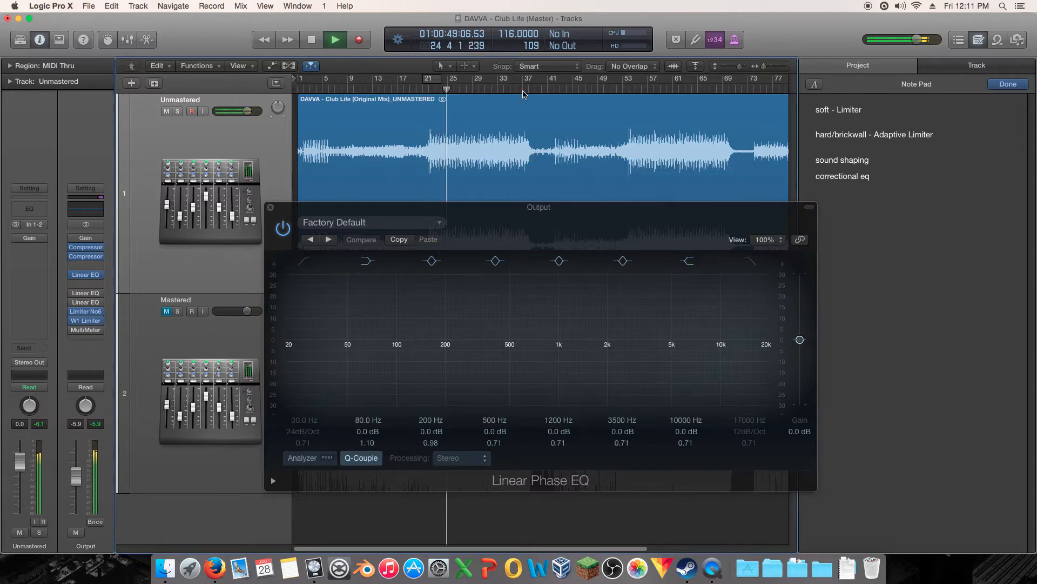
left_click(523, 91)
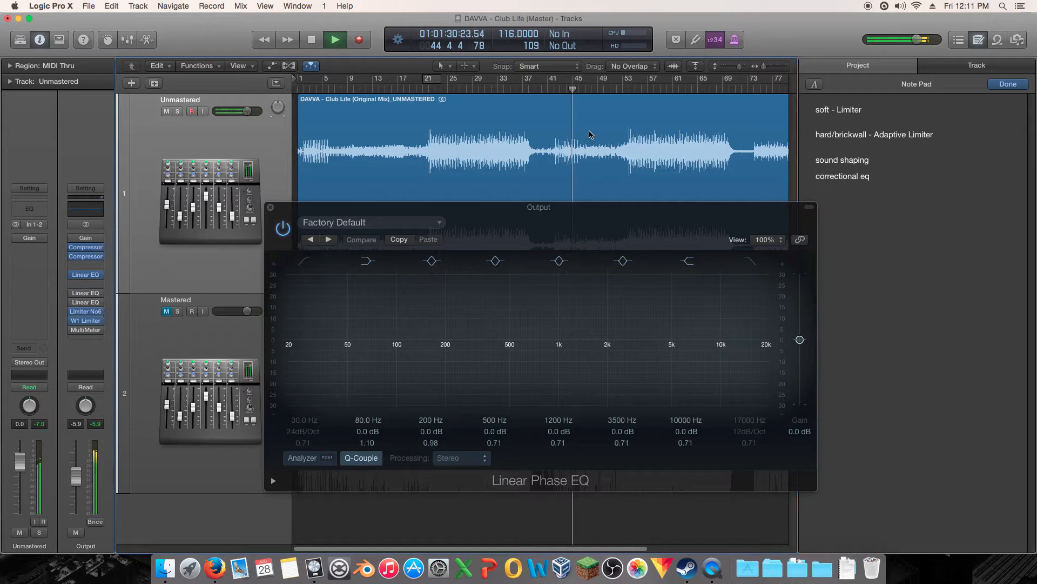
key("space")
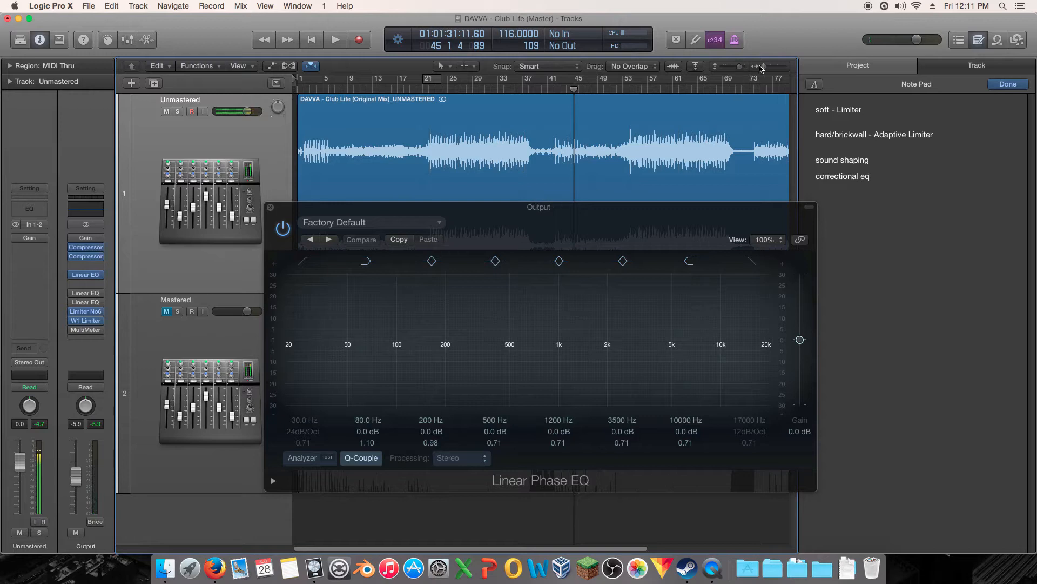
Step: Set a cycle range over the first drop, from bar 22 to about bar 38, and place the playhead at bar 22
left_click(760, 67)
left_click_drag(758, 67, 760, 67)
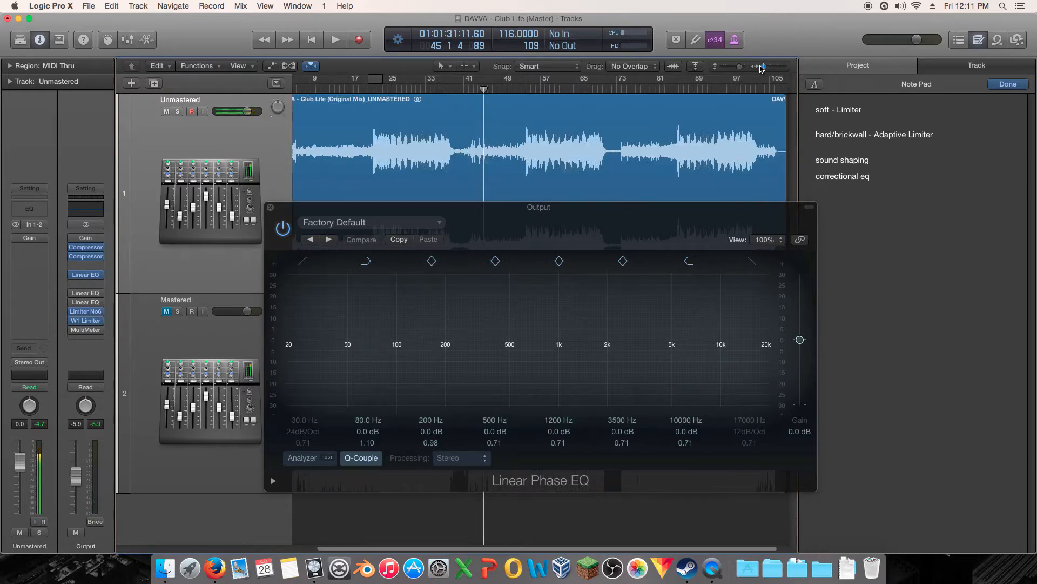
left_click_drag(332, 550, 305, 549)
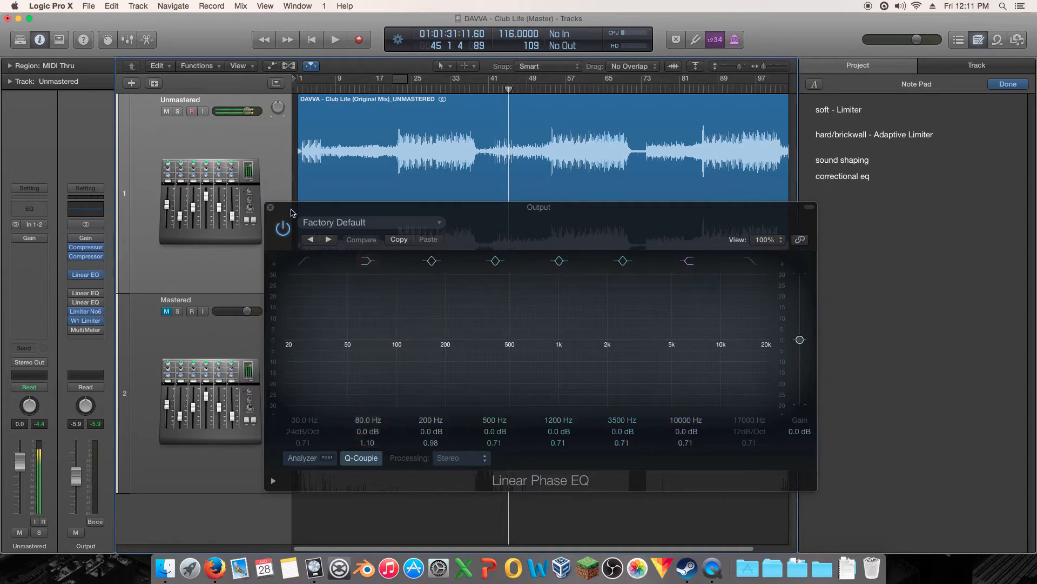
left_click_drag(356, 203, 505, 303)
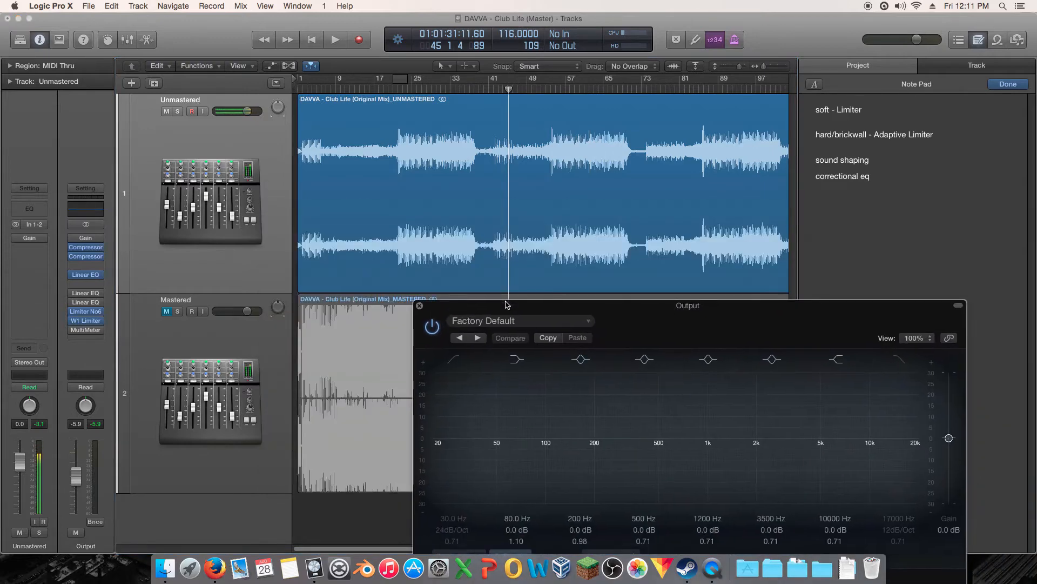
left_click_drag(400, 81, 472, 91)
left_click(398, 89)
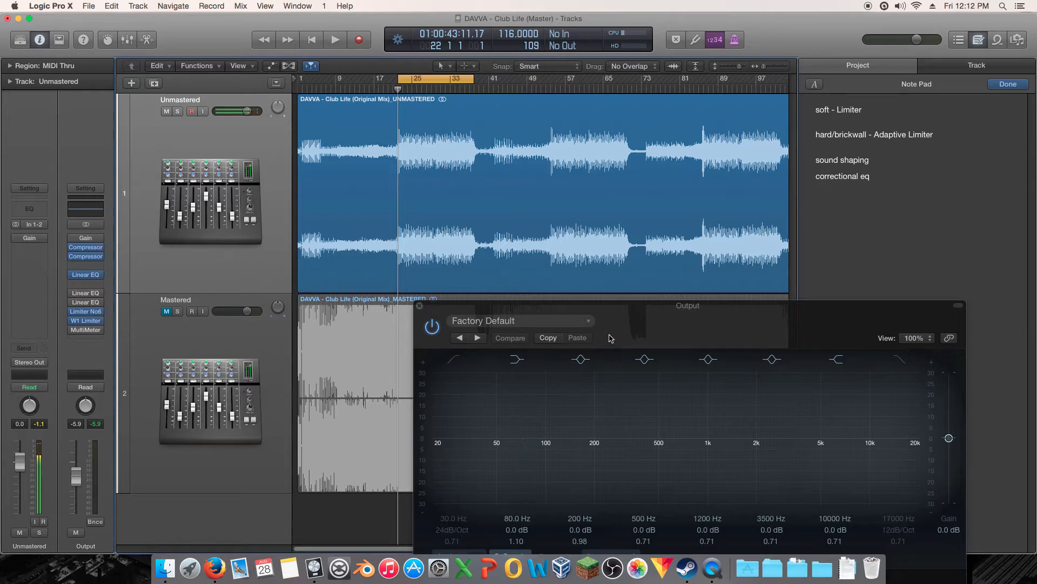
left_click_drag(648, 326, 501, 205)
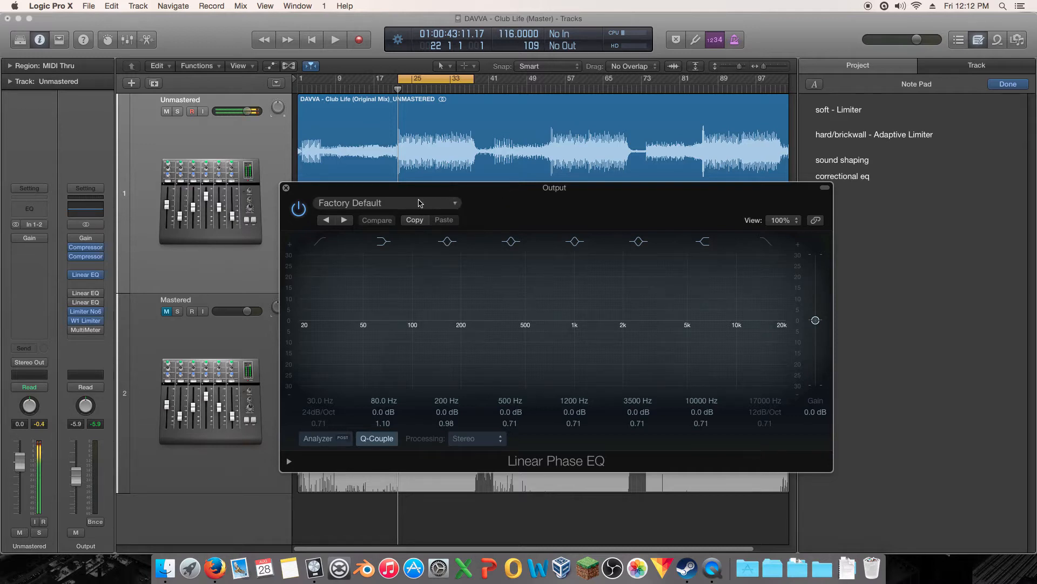
left_click_drag(350, 187, 432, 218)
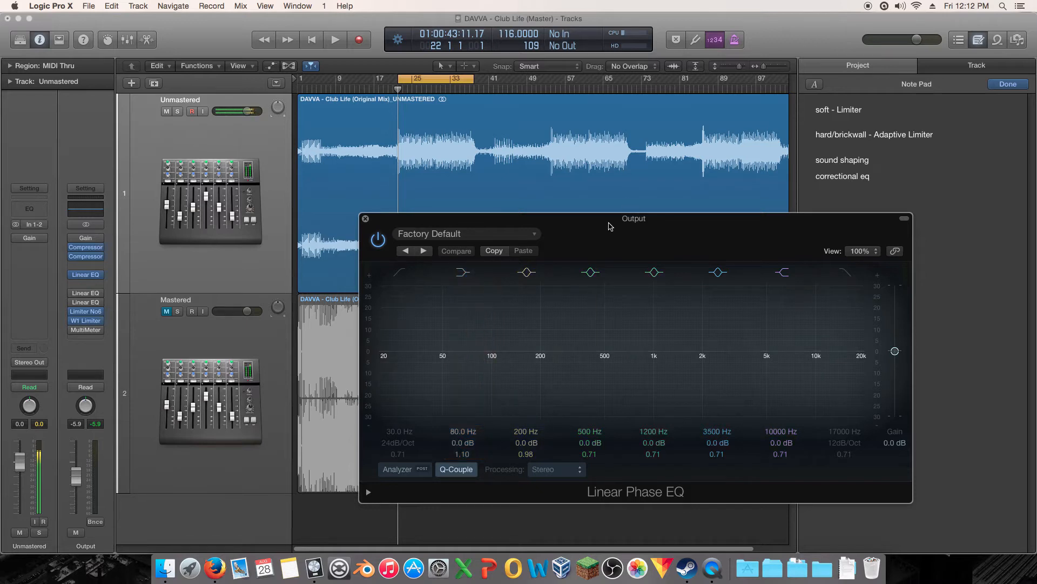
left_click_drag(611, 221, 517, 184)
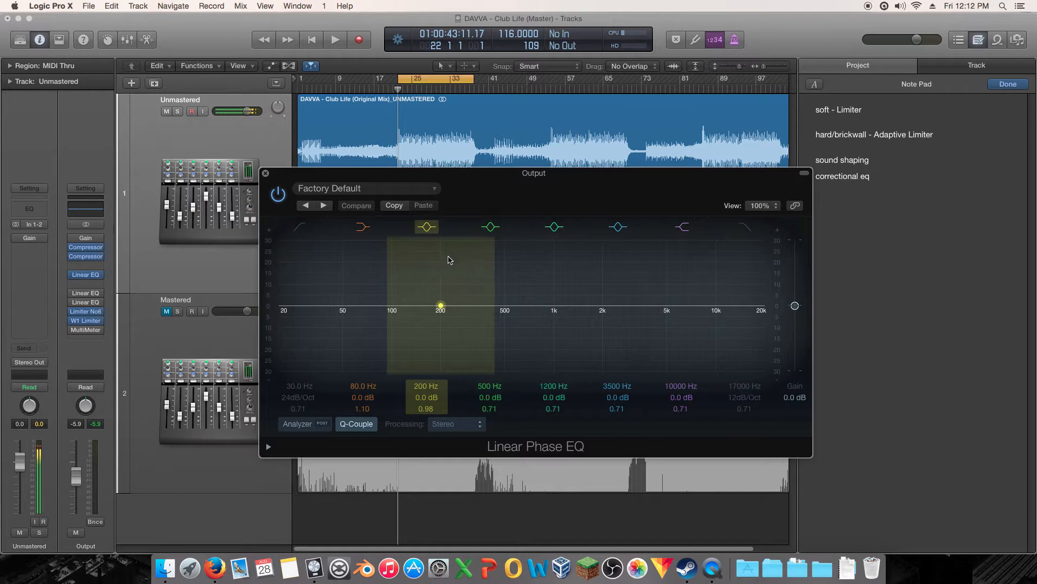
left_click_drag(637, 191, 616, 206)
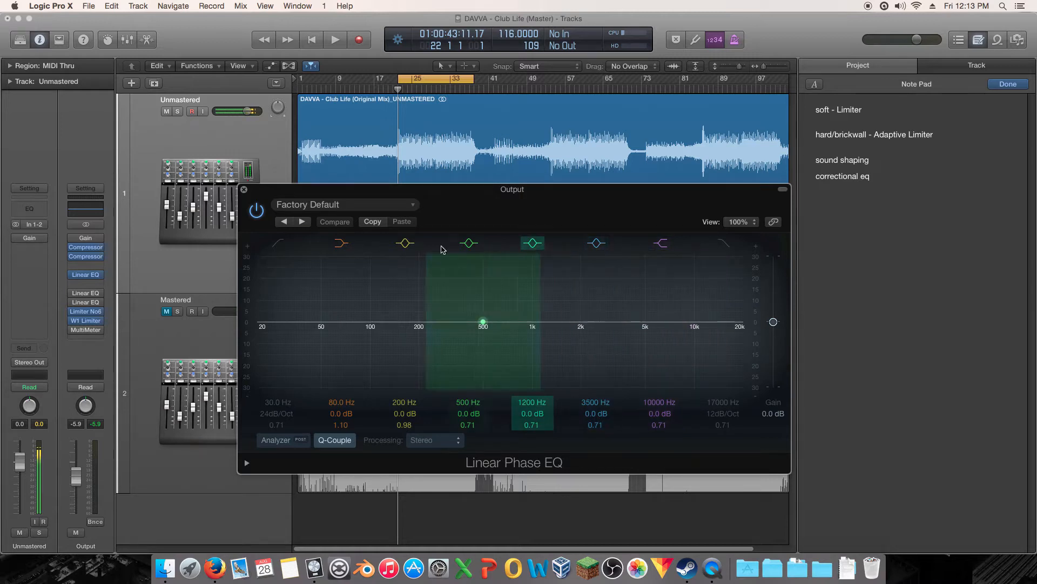
left_click_drag(418, 186, 507, 212)
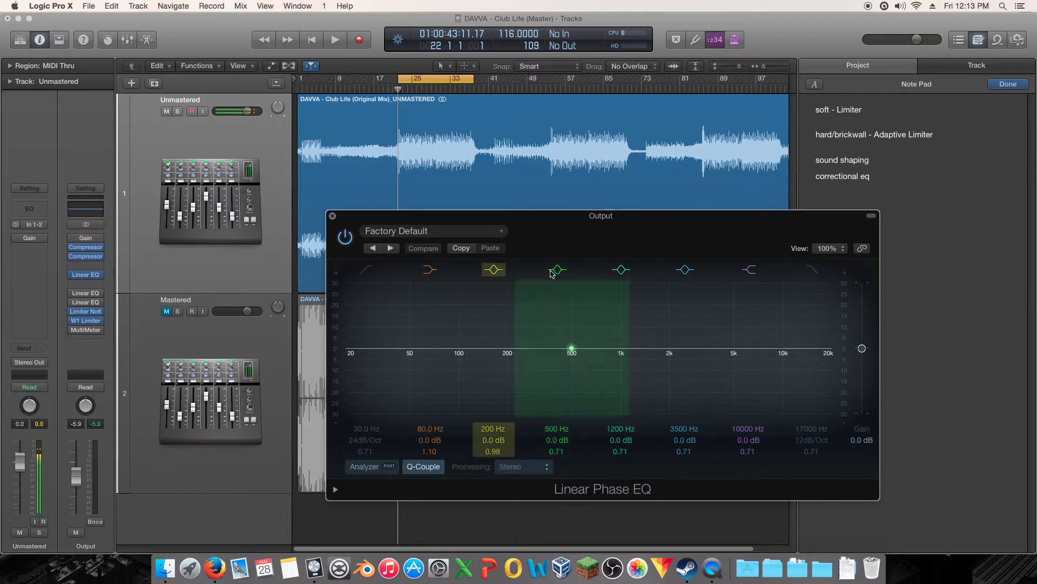
left_click_drag(554, 227, 393, 182)
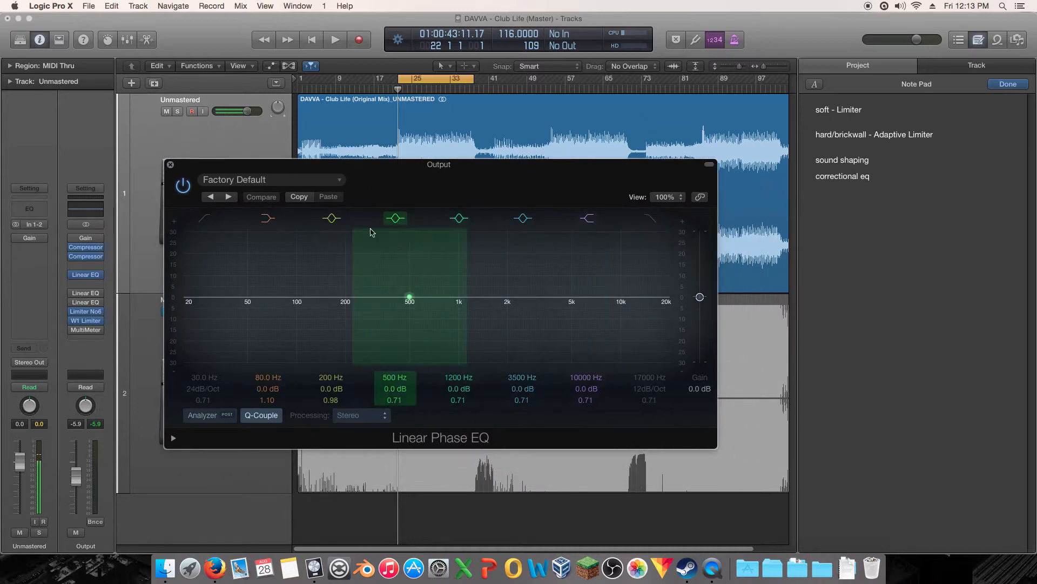
left_click_drag(236, 169, 254, 219)
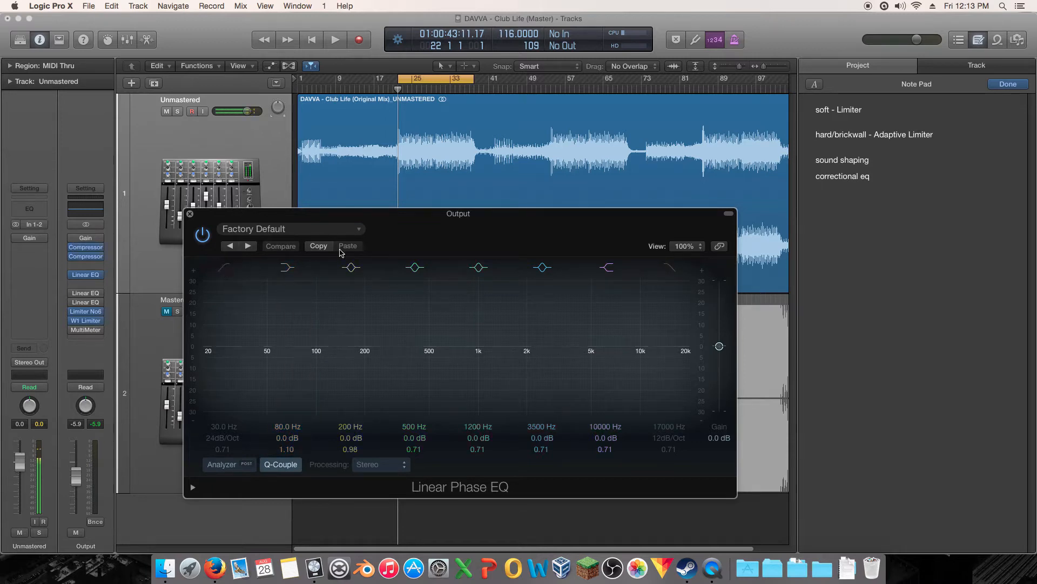
left_click_drag(442, 223, 495, 198)
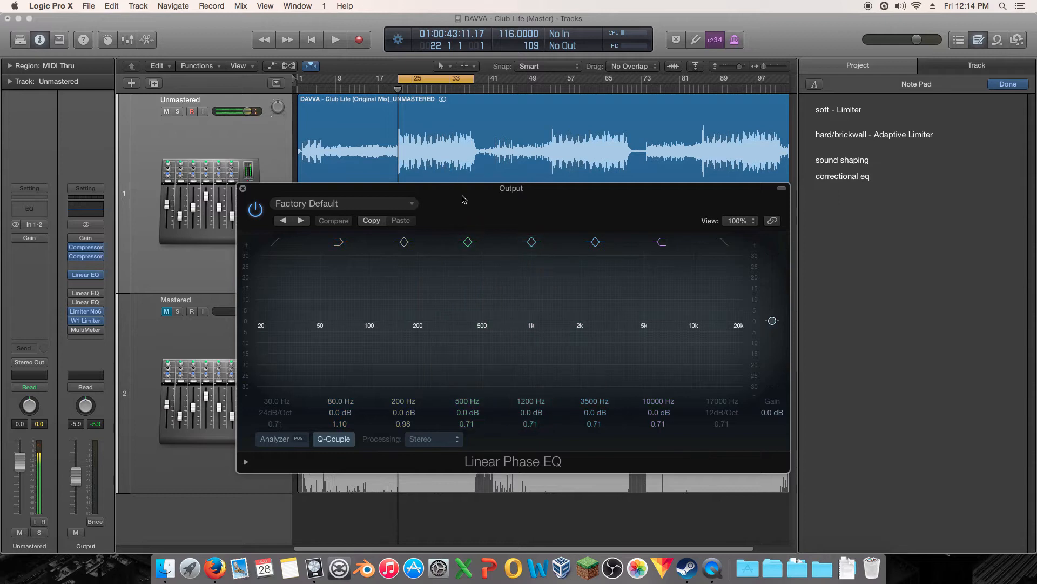
left_click_drag(463, 196, 417, 198)
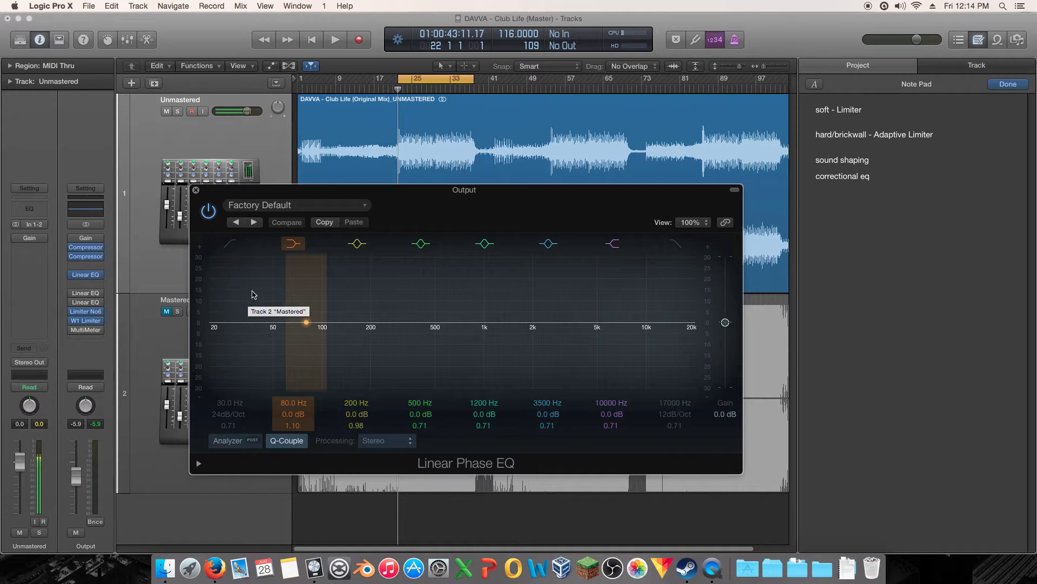
left_click_drag(398, 201, 399, 206)
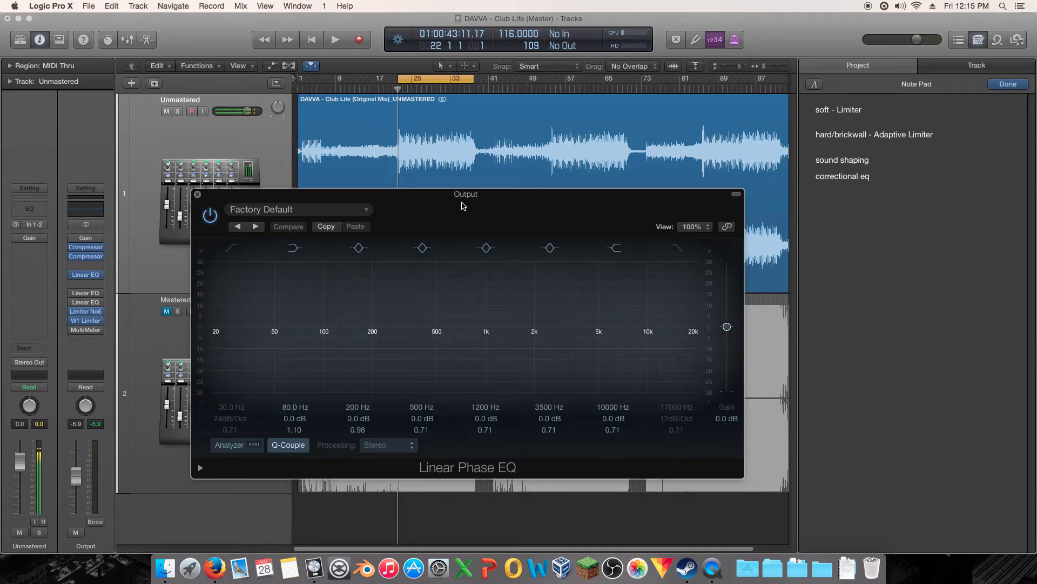
Step: Raise the Output channel's volume to -5.0 dB and move the Linear Phase EQ window up over the unmastered track
left_click_drag(77, 476, 78, 473)
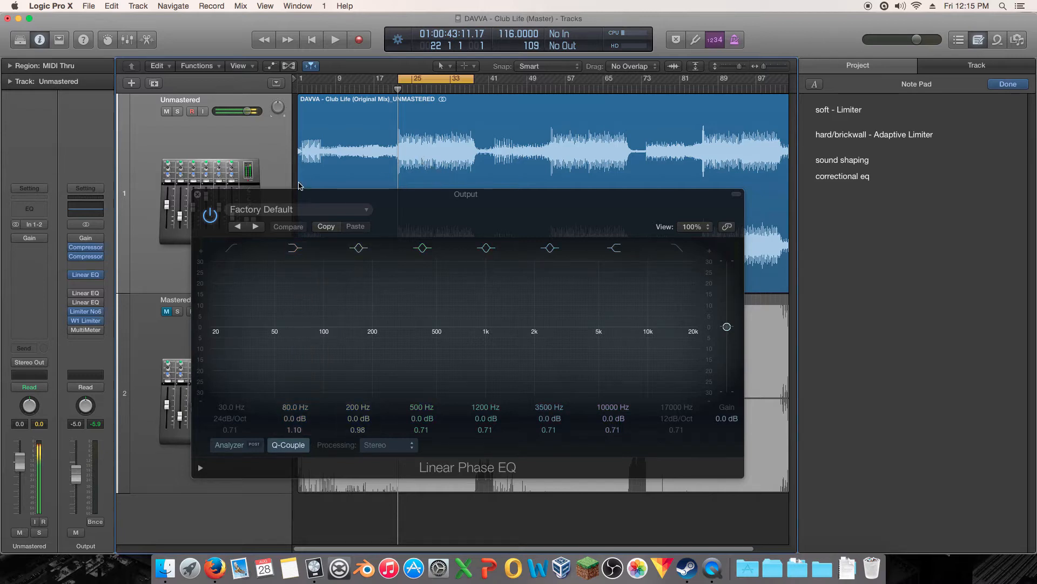
left_click_drag(387, 193, 394, 144)
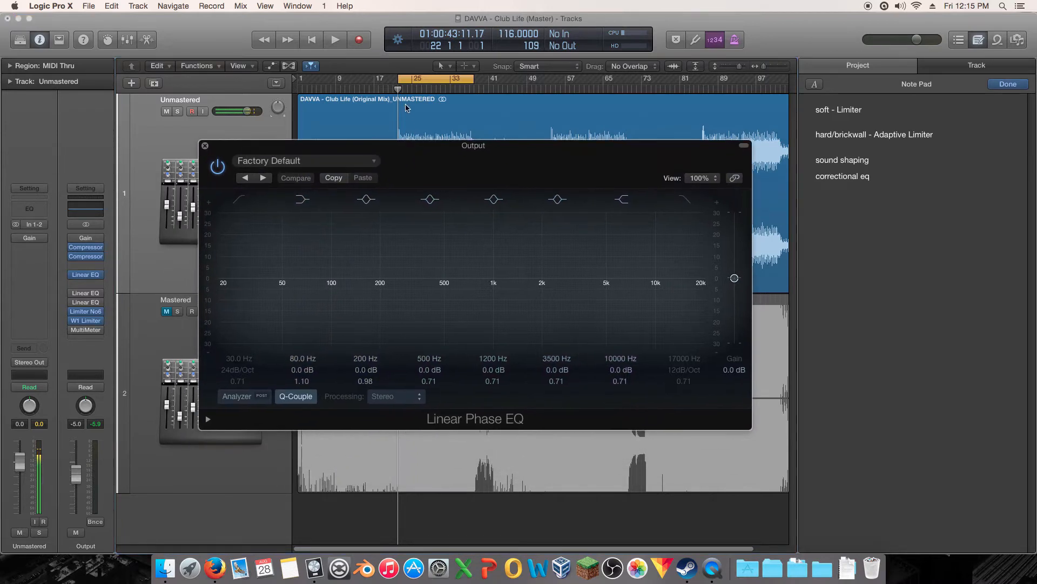
Step: Enable only the Linear Phase EQ's high cut band and set it to 20000 Hz with a 48 dB/Oct slope
left_click(684, 199)
left_click(238, 199)
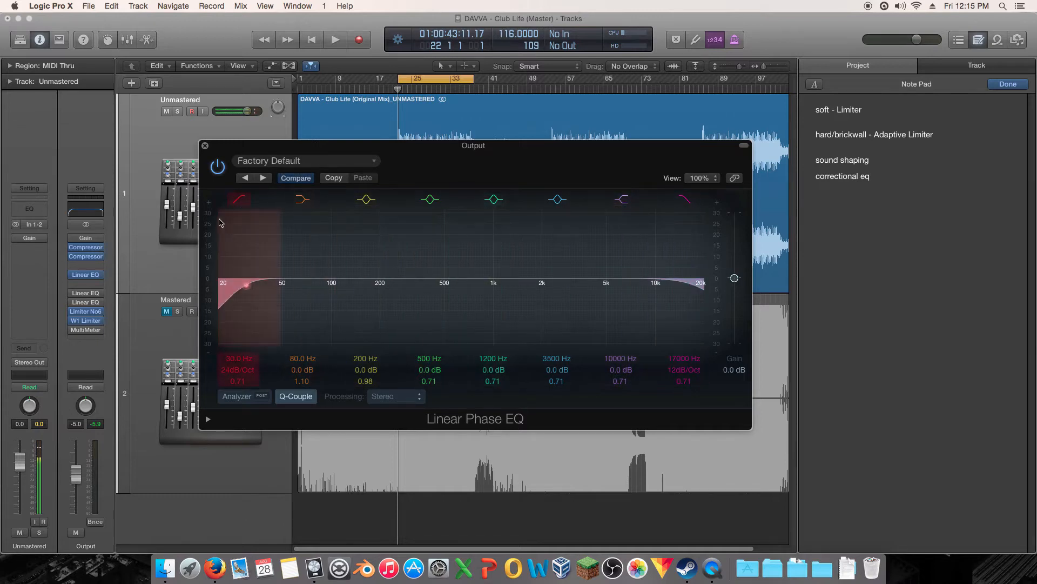
left_click(233, 202)
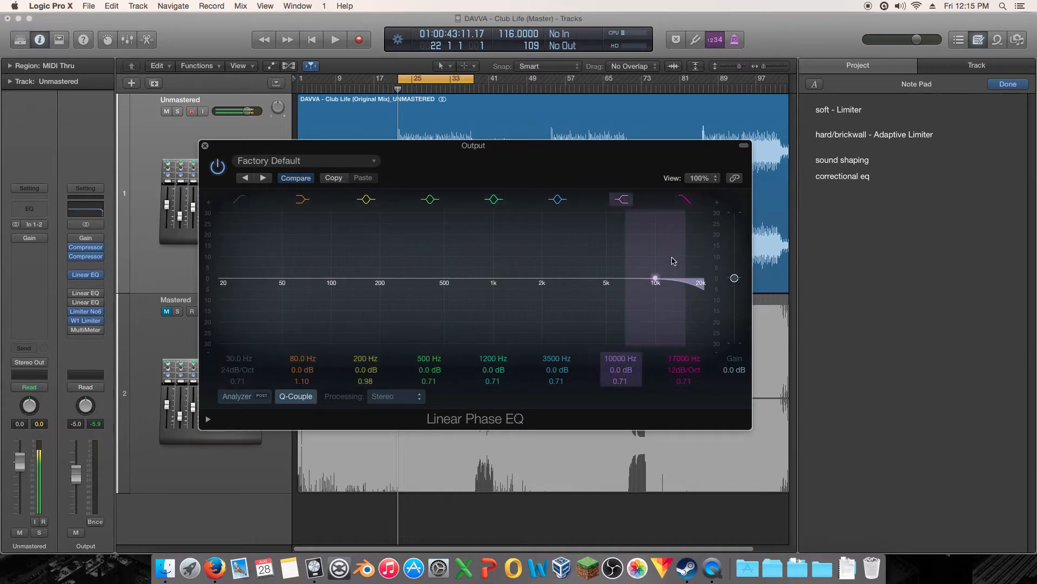
left_click_drag(688, 256, 732, 257)
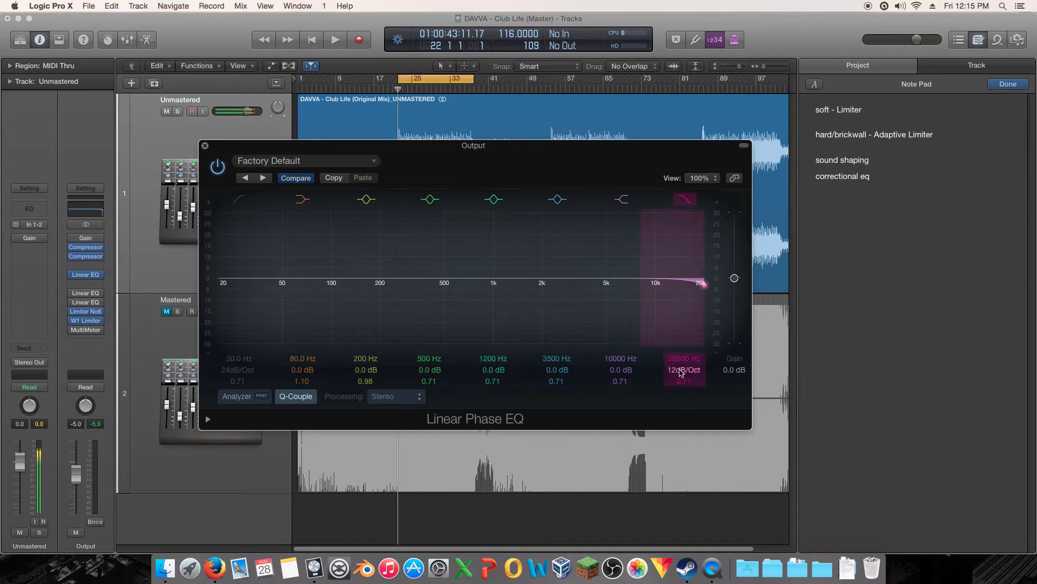
left_click_drag(680, 376, 680, 362)
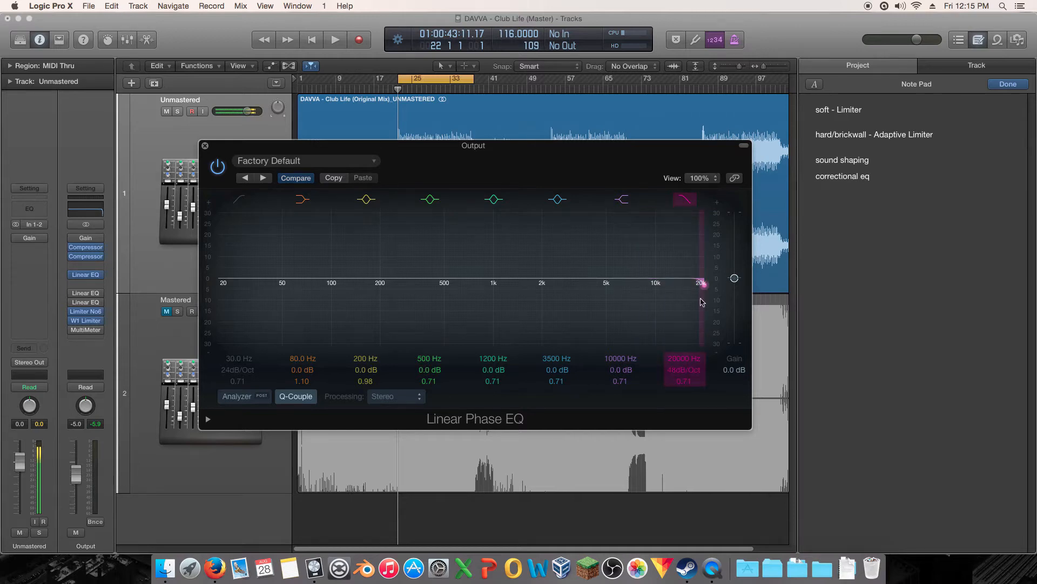
Step: Demonstrate the high cut at about 5900 Hz and return it to 20000 Hz
left_click_drag(699, 304, 619, 346)
mouse_move(681, 370)
left_mouse_down()
mouse_move(680, 390)
mouse_move(681, 369)
left_mouse_up()
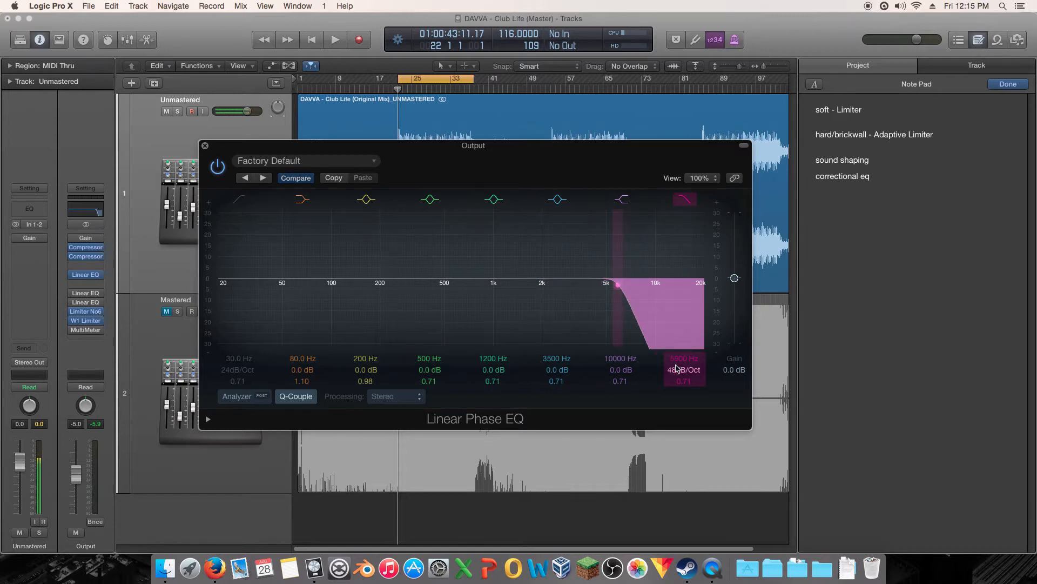
left_click_drag(617, 302, 706, 309)
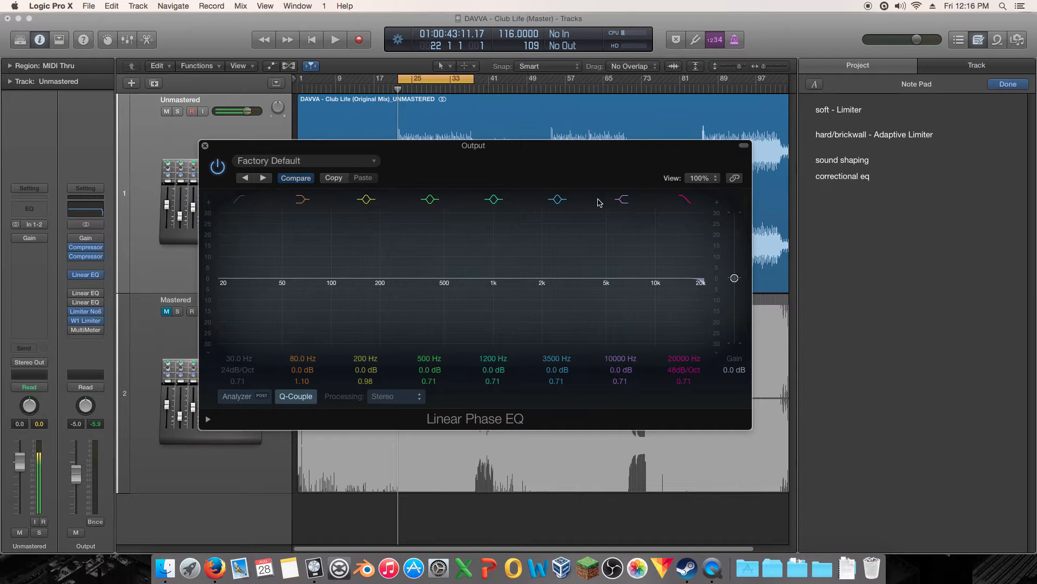
Step: Play the first drop while lowering the high cut frequency to about 15800 Hz, and stop playback
key("space")
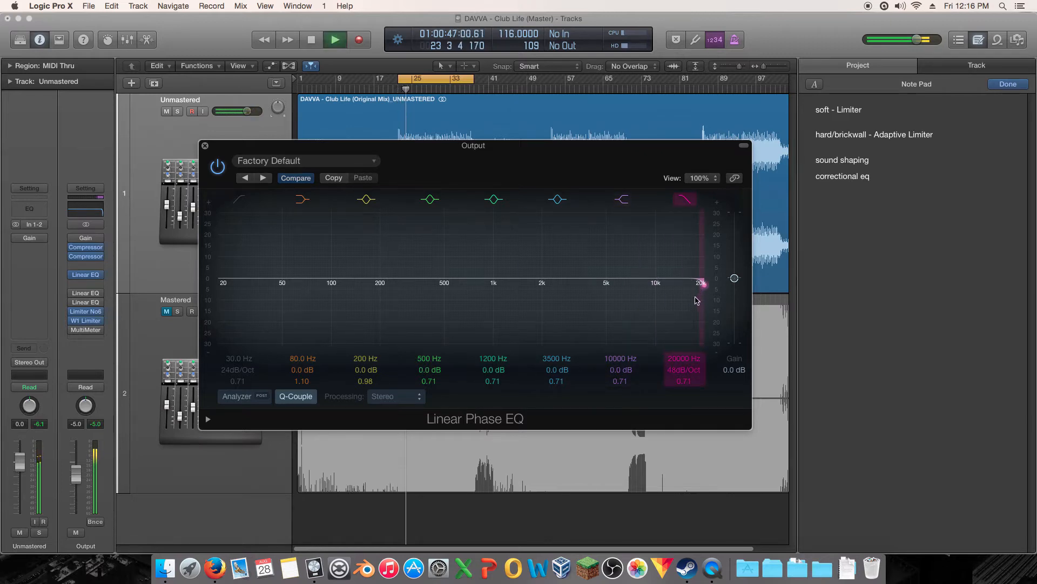
mouse_move(697, 300)
left_mouse_down()
mouse_move(668, 307)
mouse_move(694, 307)
mouse_move(679, 308)
left_mouse_up()
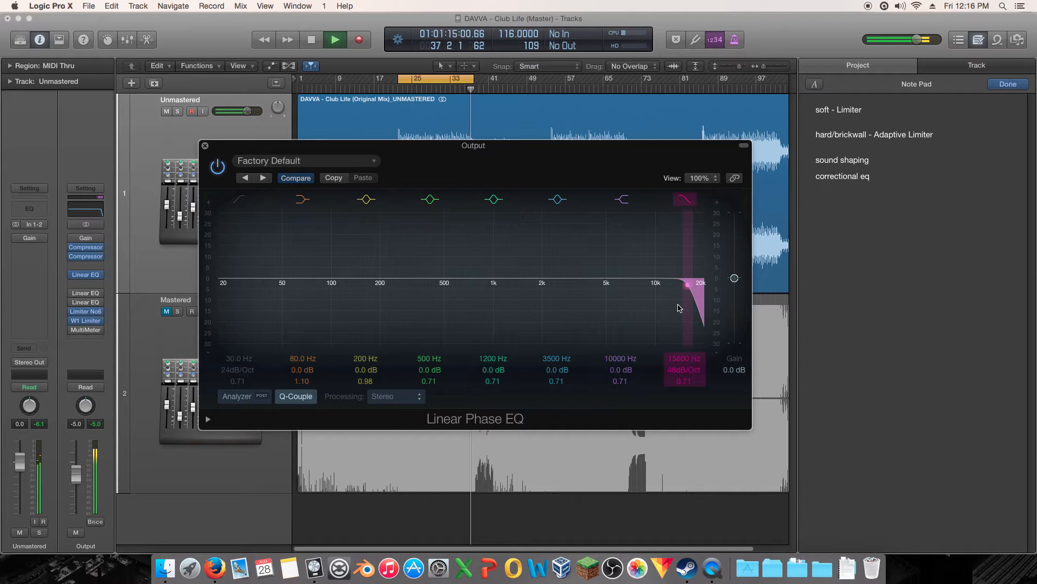
key("space")
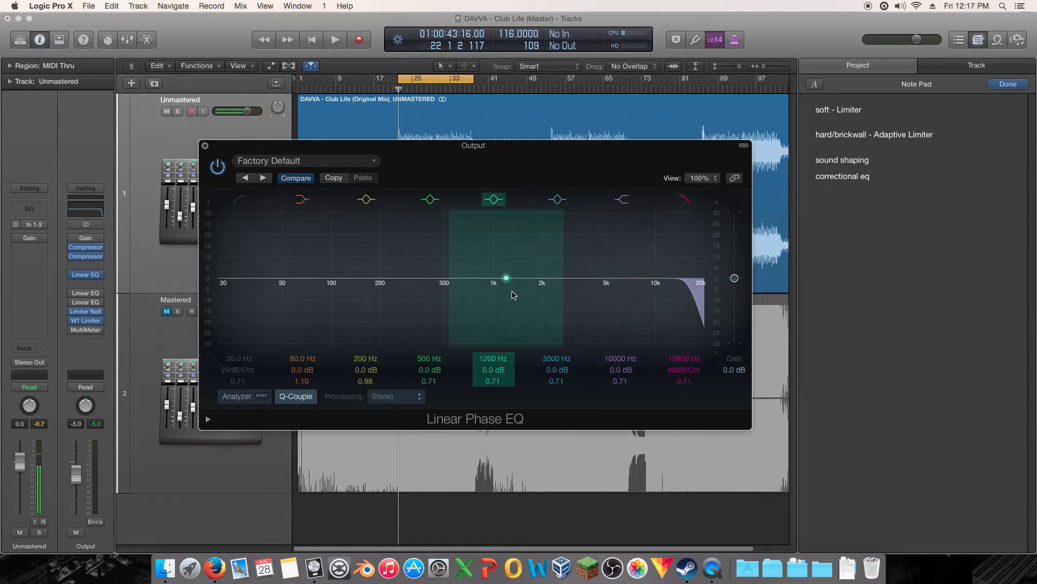
Step: Try boosting the 1200 Hz band to about +18.5 dB and switch that band off and on repeatedly
left_click_drag(514, 295, 516, 241)
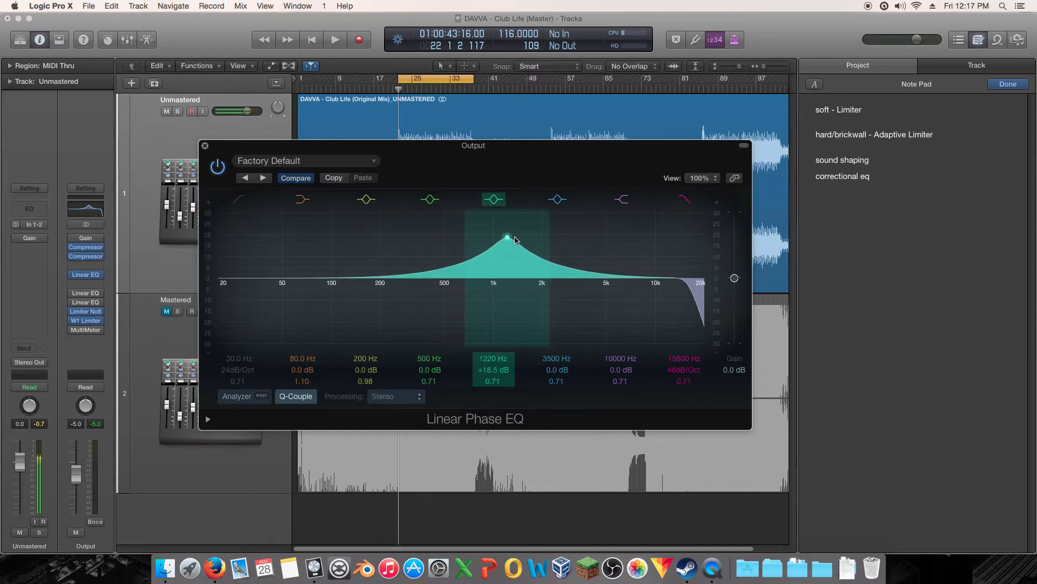
left_click(498, 200)
left_click(499, 199)
left_click(498, 200)
left_click(499, 200)
left_click(498, 200)
left_click(490, 198)
Step: Bring the boosted mid band back down and set its gain to exactly 0 dB
left_click_drag(512, 231, 508, 274)
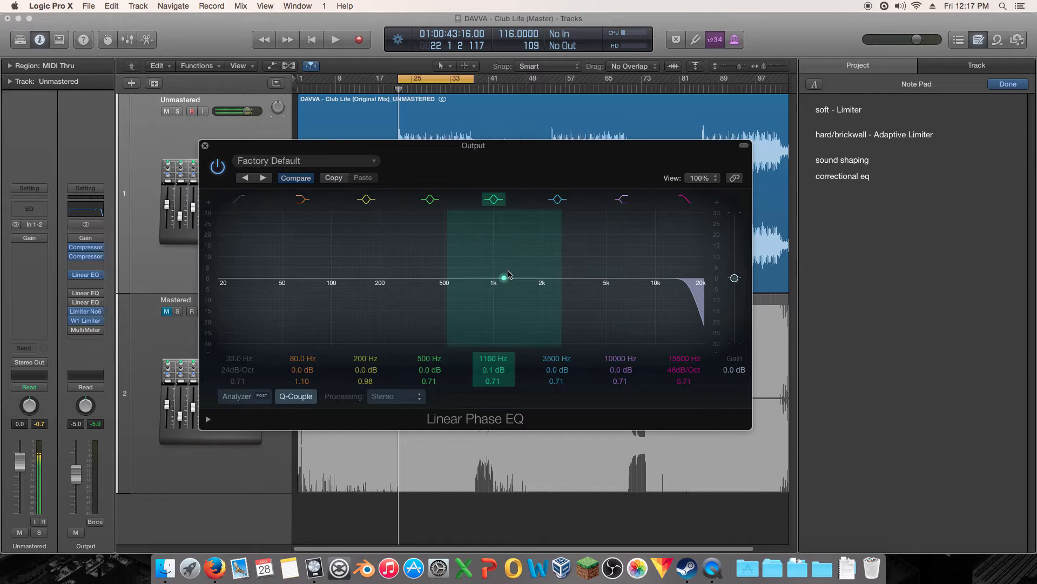
double_click(491, 370)
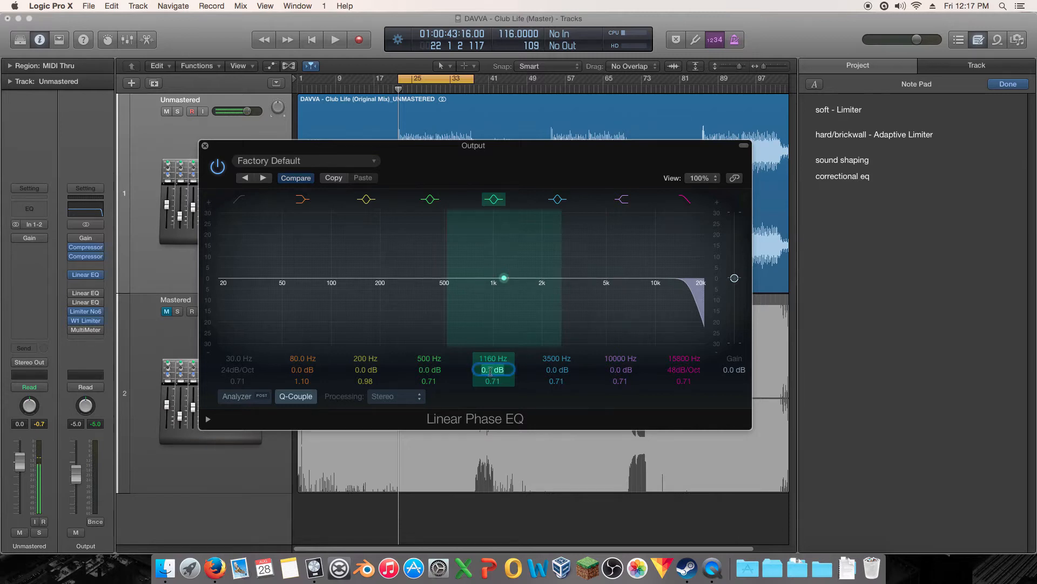
type("0")
key("Return")
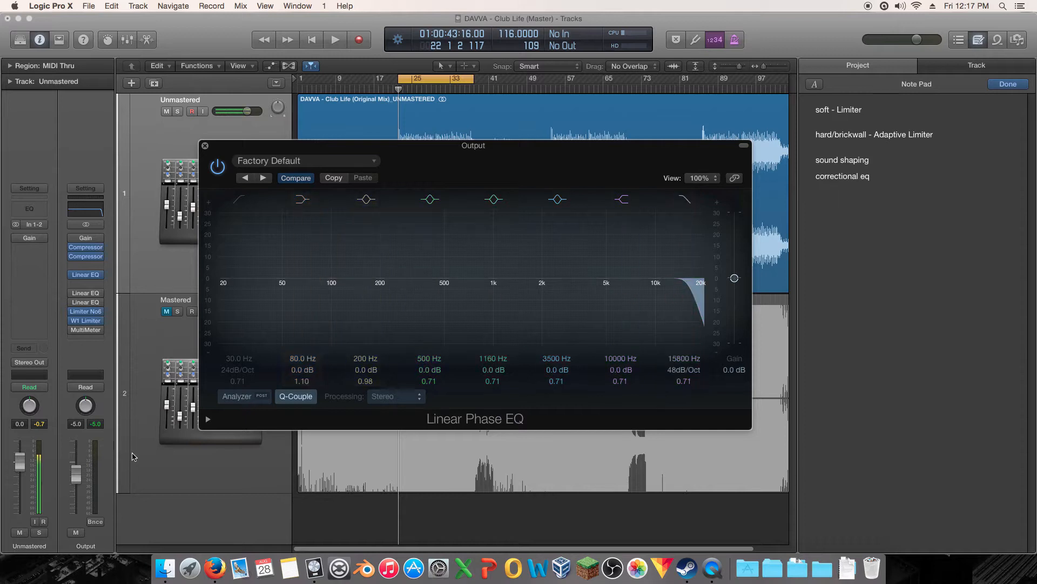
Step: Play the first drop and compare the sound with the high cut band bypassed and enabled
left_click(688, 200)
left_click(688, 201)
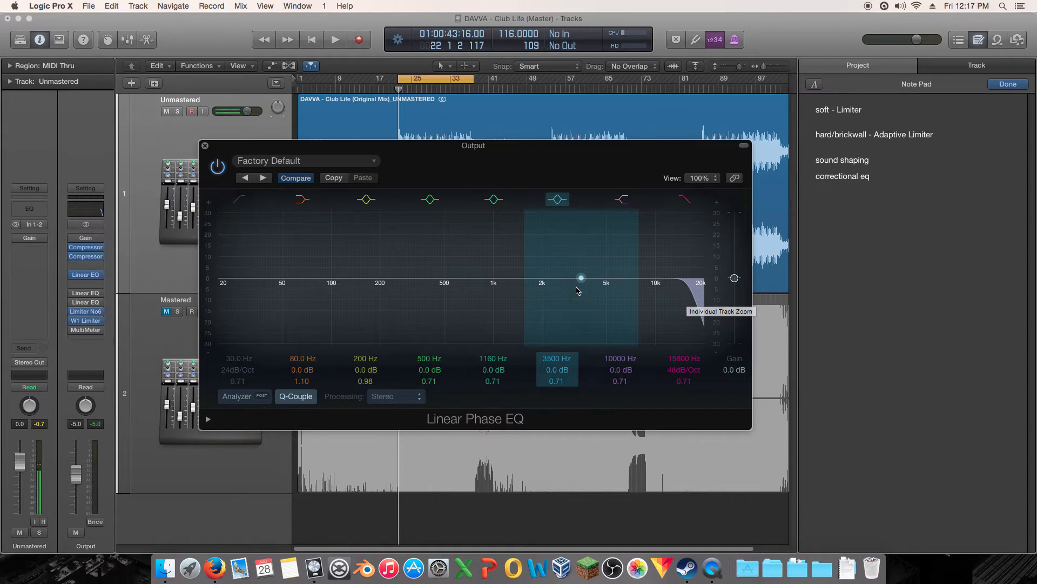
key("space")
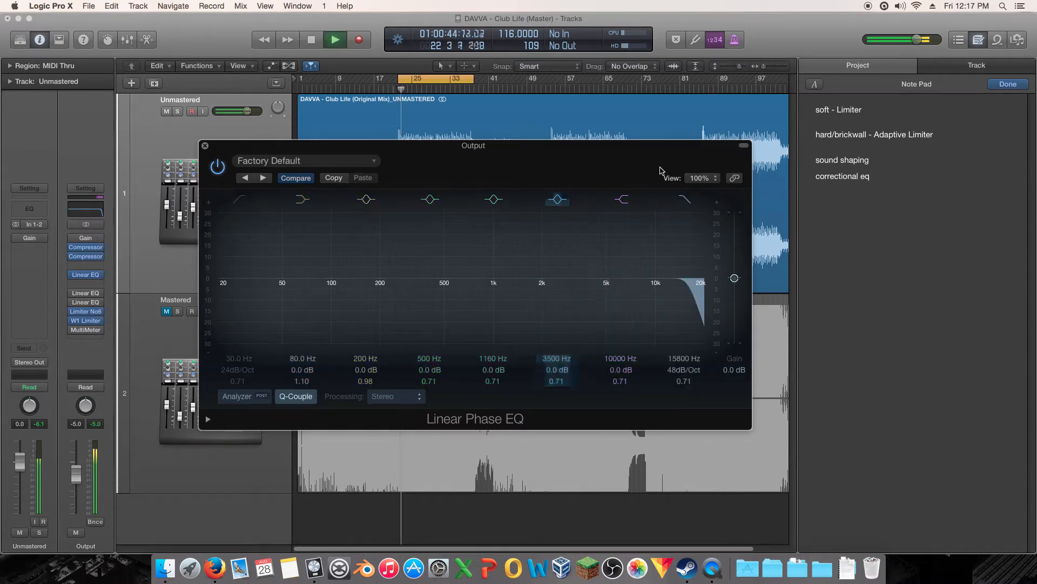
left_click(683, 199)
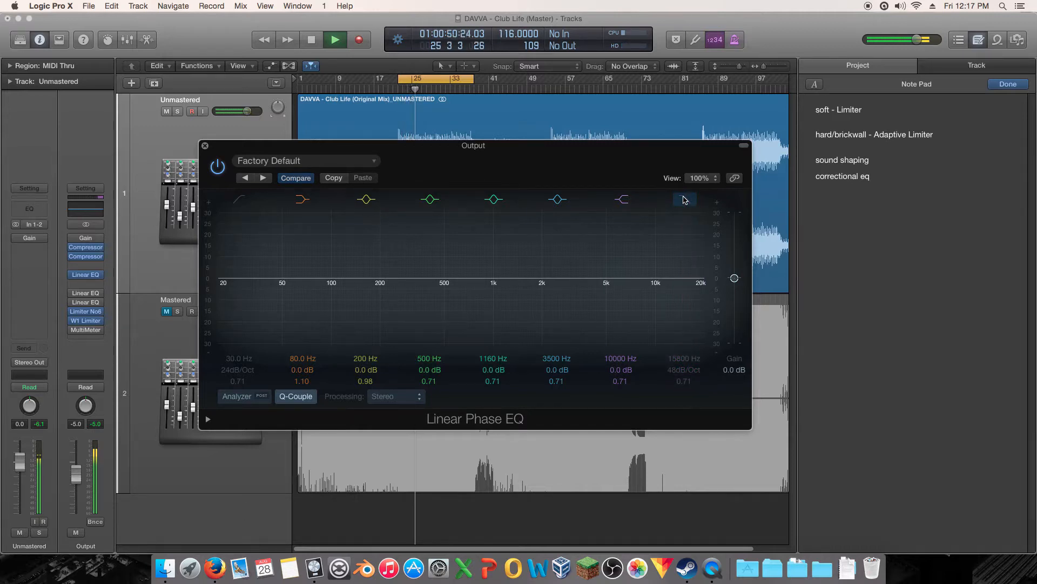
left_click(683, 199)
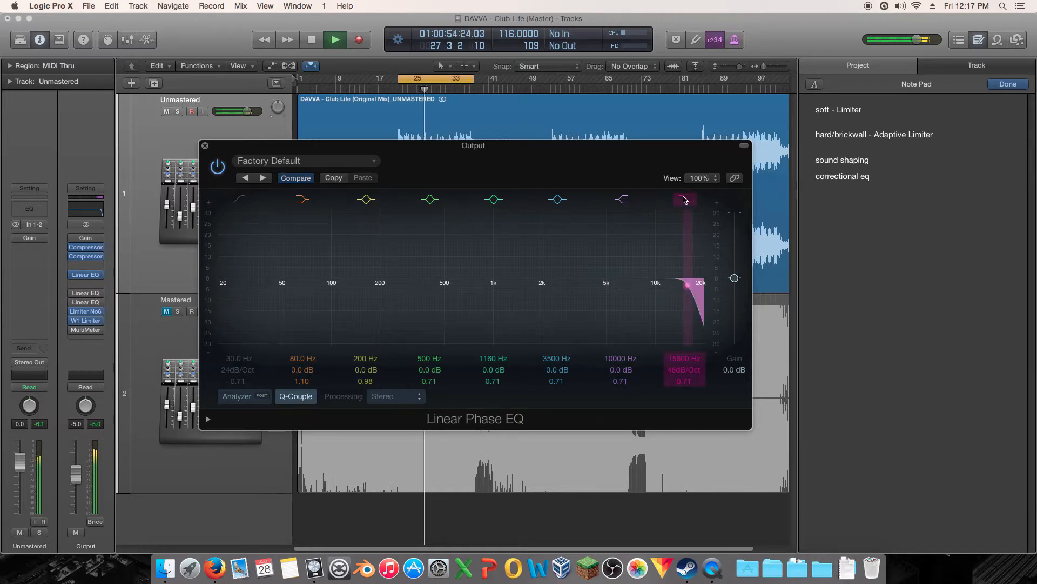
left_click(683, 199)
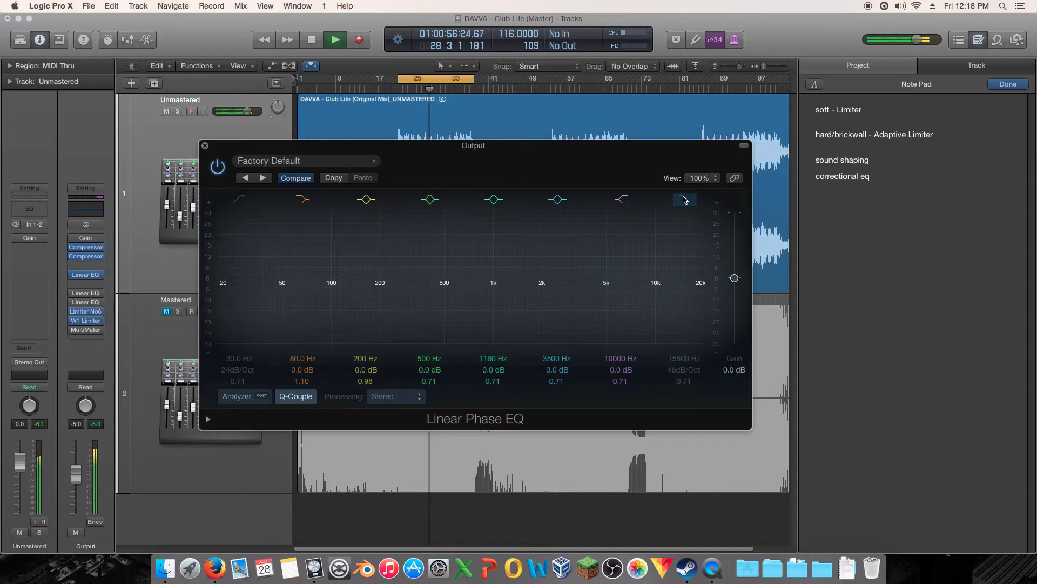
left_click(683, 199)
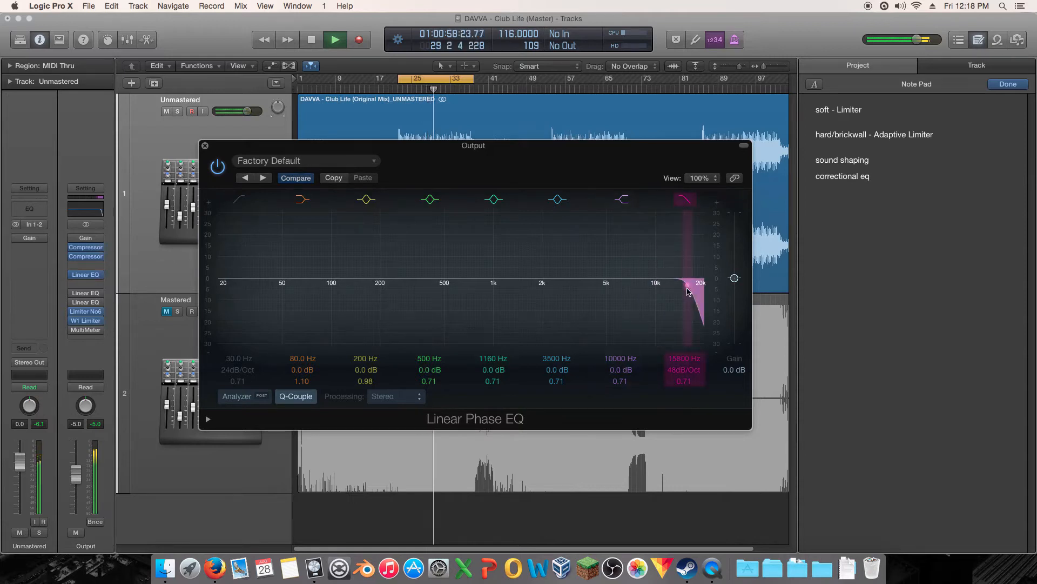
Step: Lower the high cut to about 15400 Hz during playback, compare it bypassed and enabled, and stop playback
left_click_drag(687, 297, 686, 300)
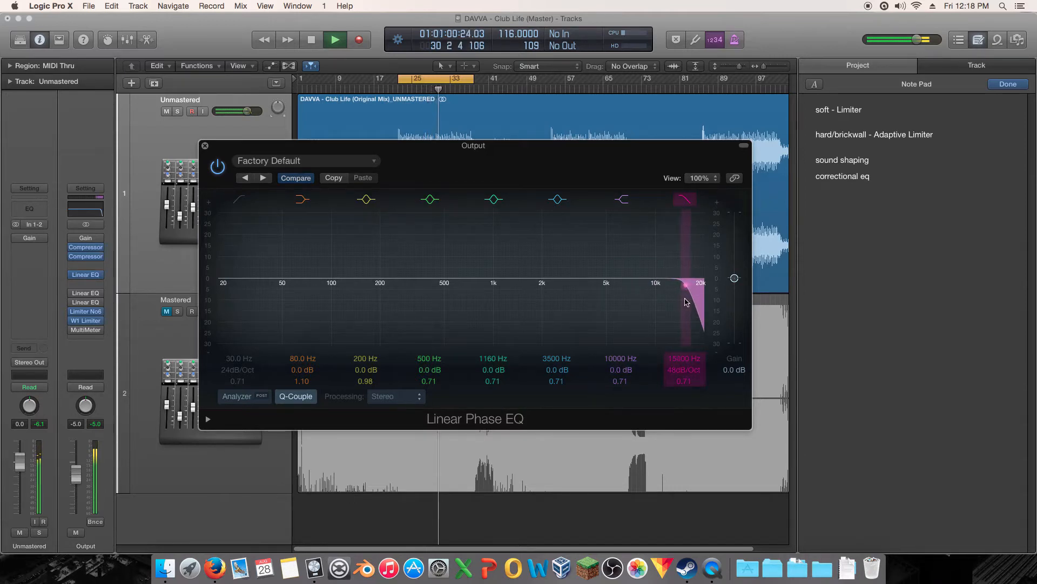
left_click(685, 201)
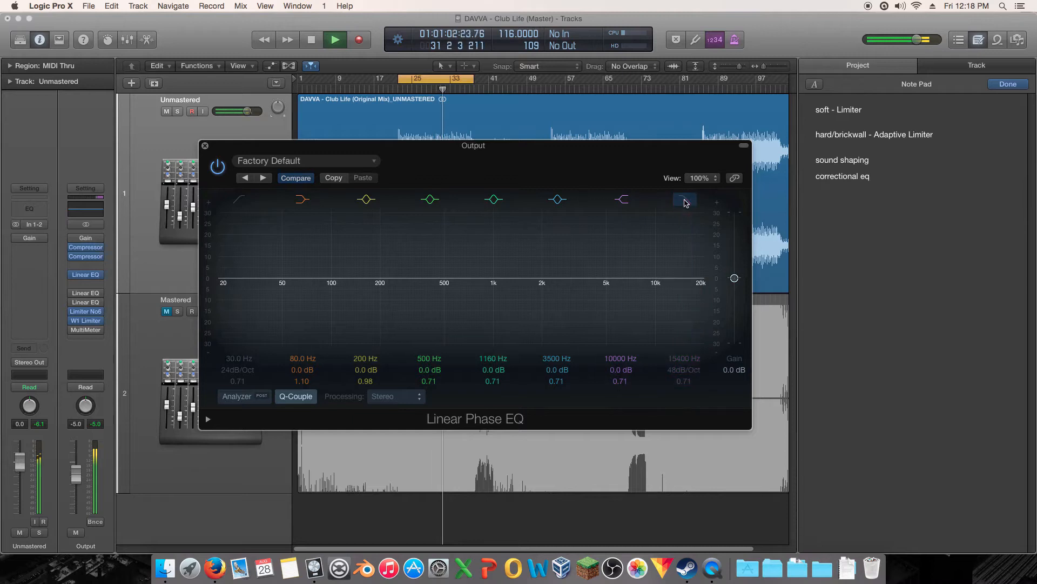
left_click(684, 200)
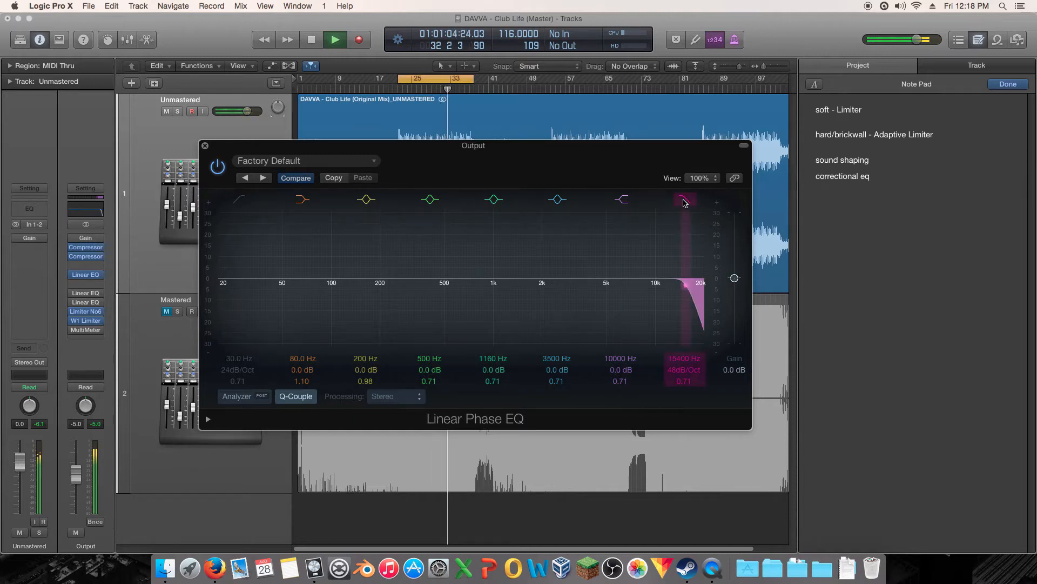
key("space")
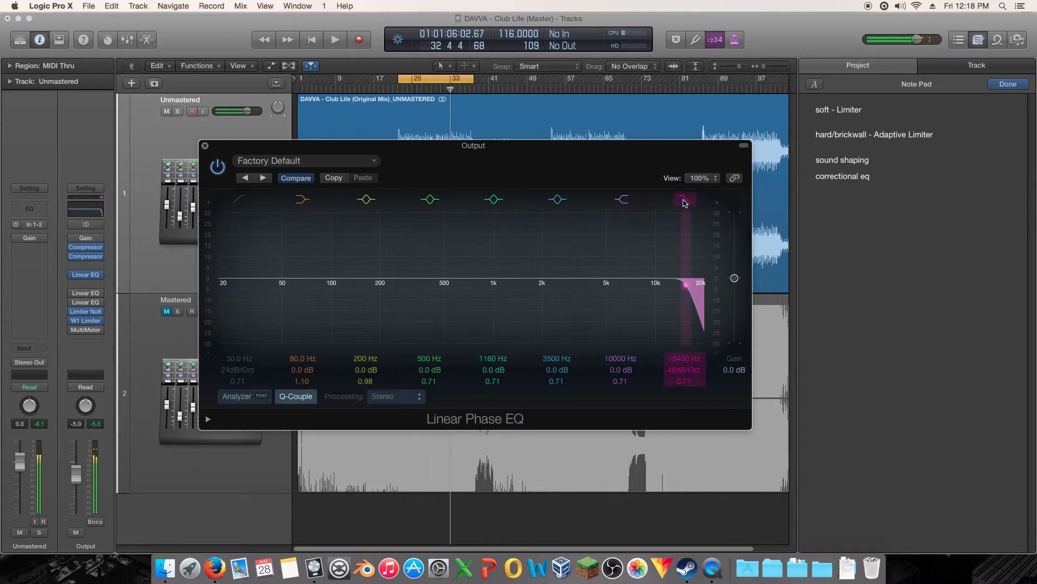
left_click(684, 201)
left_click(684, 201)
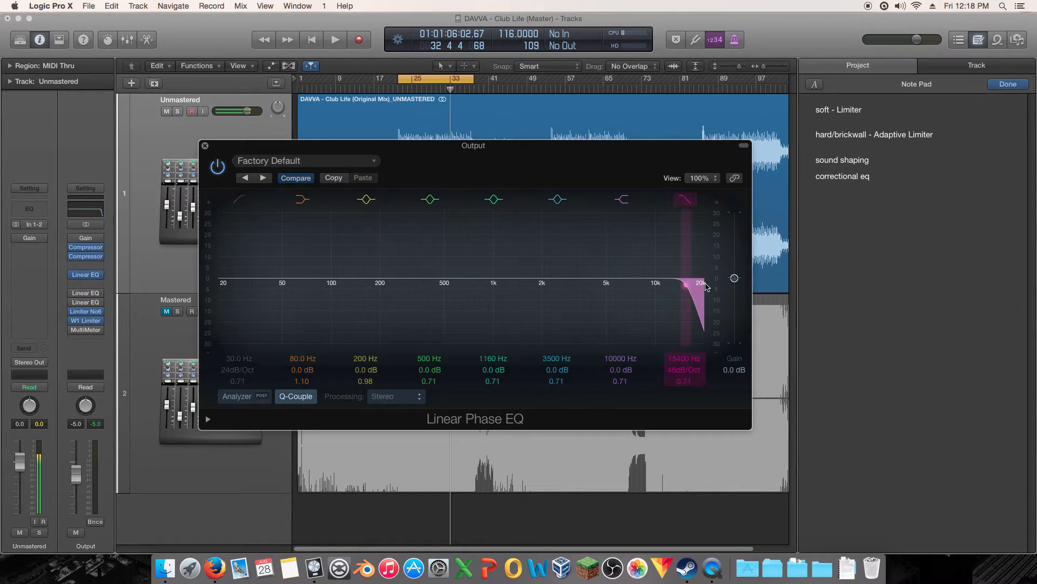
mouse_move(517, 150)
left_mouse_down()
mouse_move(571, 206)
mouse_move(567, 188)
mouse_move(506, 159)
left_mouse_up()
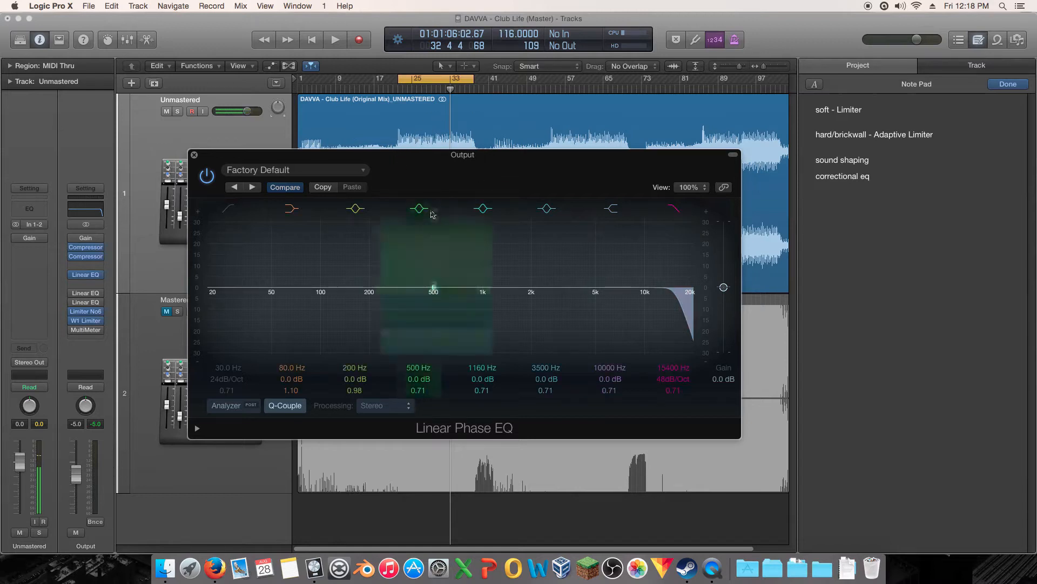
left_click_drag(432, 171, 402, 154)
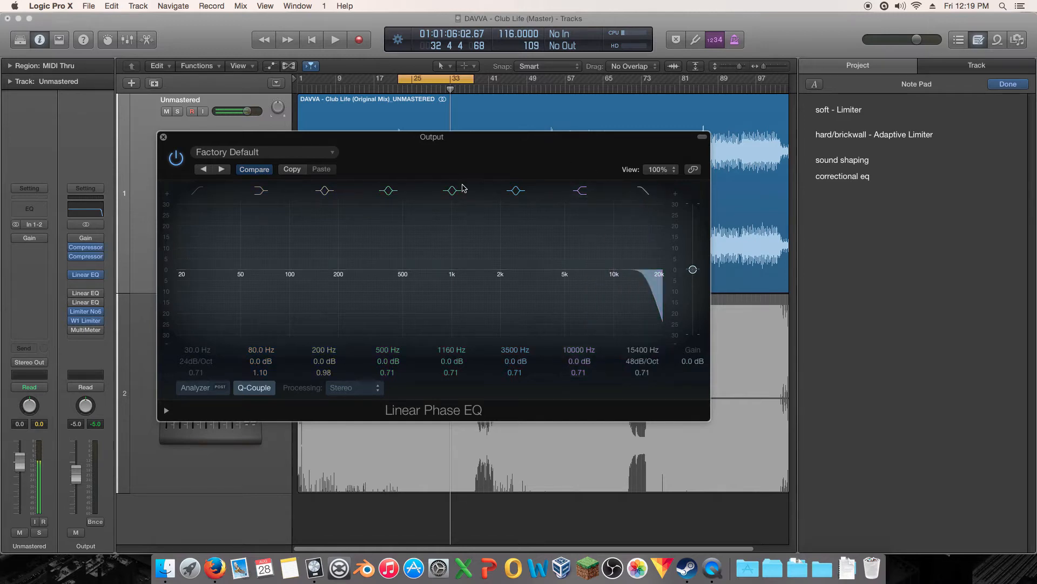
left_click_drag(413, 157, 480, 144)
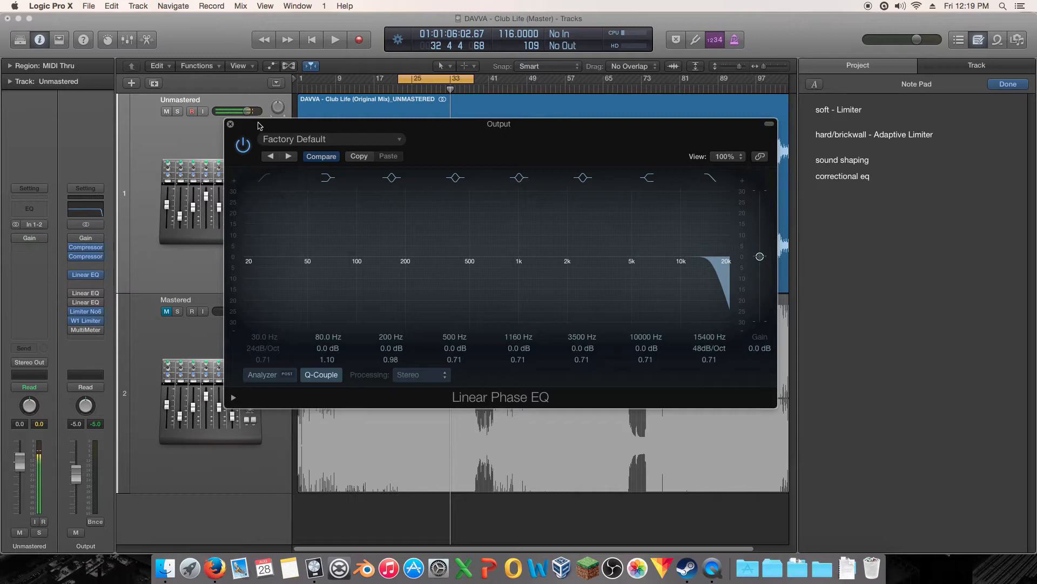
left_click_drag(255, 124, 308, 170)
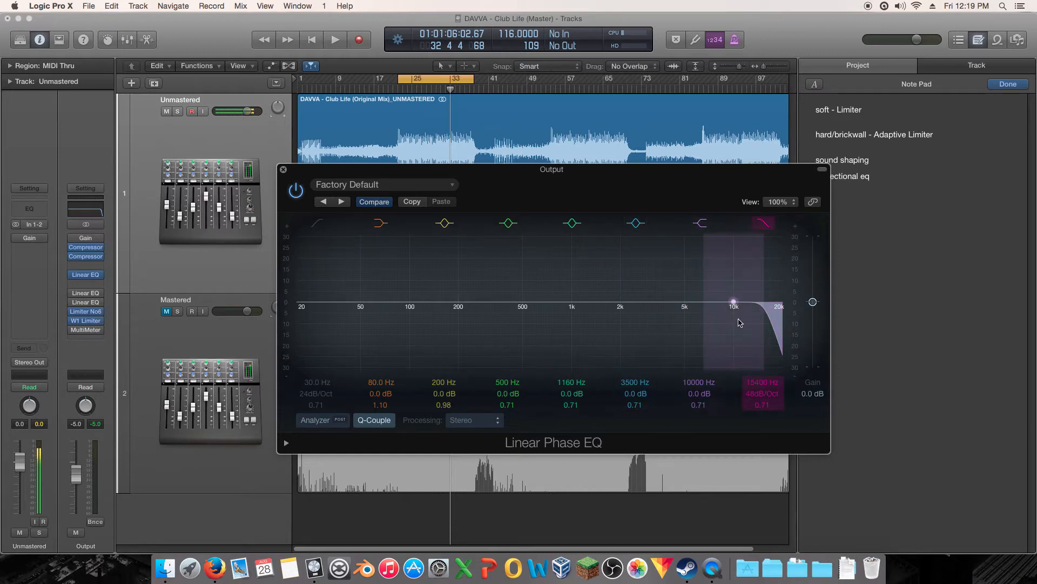
left_click_drag(608, 194, 538, 190)
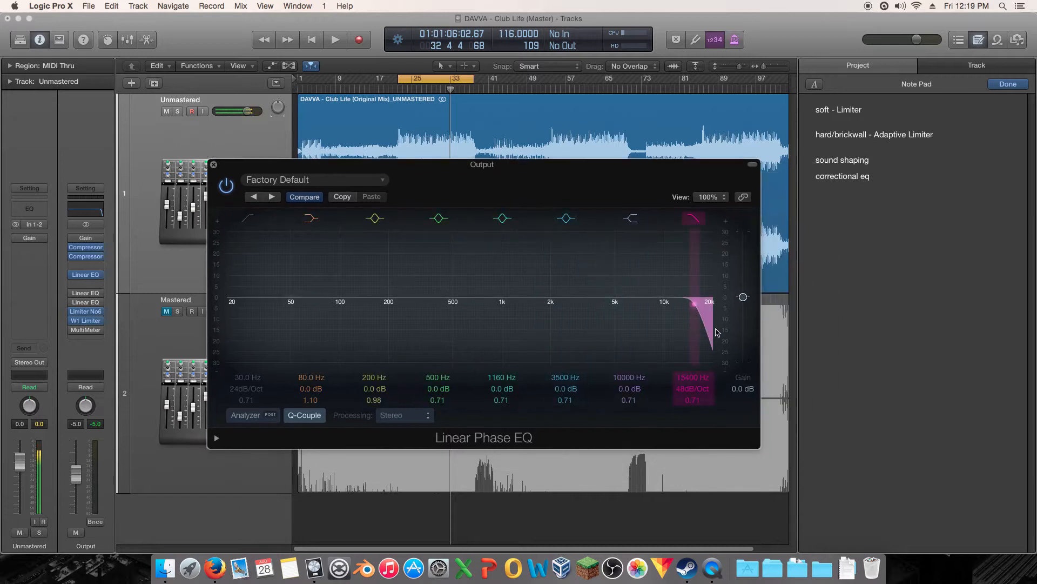
mouse_move(636, 172)
left_mouse_down()
mouse_move(674, 229)
mouse_move(668, 191)
mouse_move(650, 181)
left_mouse_up()
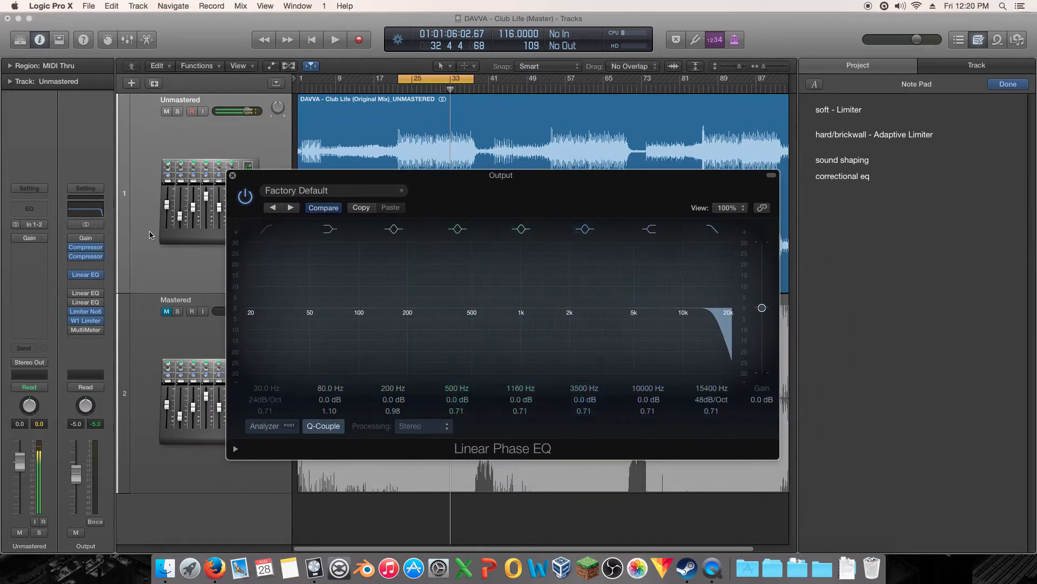
Step: Enable the low cut band with a 48 dB/Oct slope and lower its frequency to 20 Hz
left_click(271, 231)
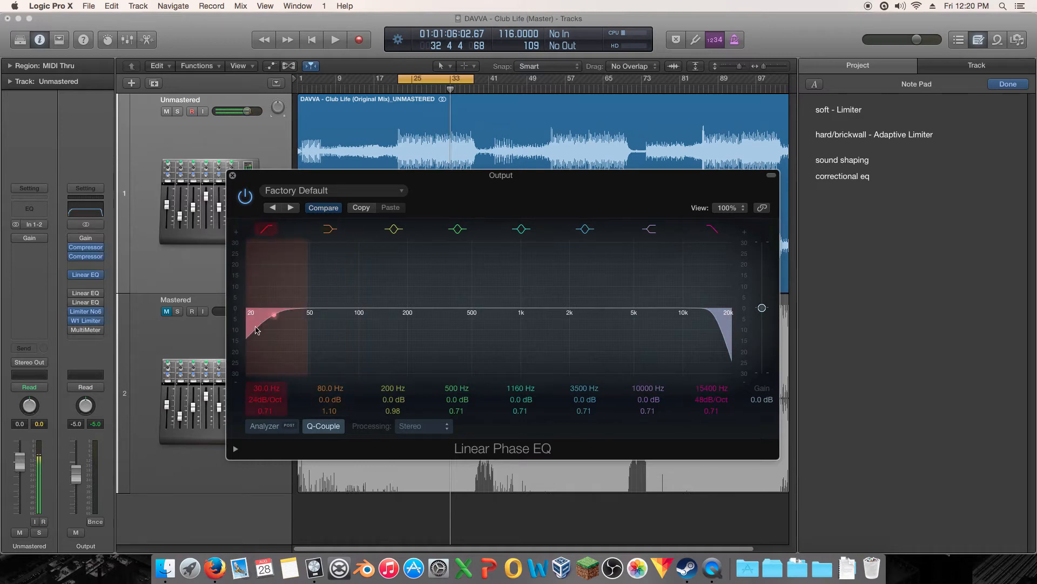
left_click_drag(182, 330, 302, 343)
left_click_drag(269, 402, 268, 395)
left_click_drag(273, 332, 202, 334)
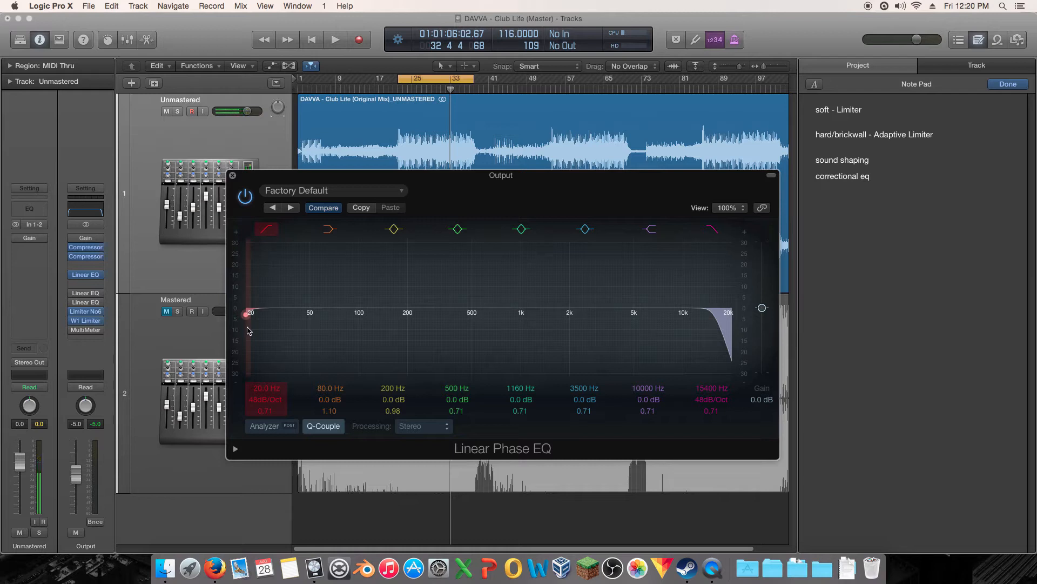
Step: Raise the low cut to about 30 Hz during playback, fine-tune it to 32.5 Hz with playback stopped, and switch it off and on
key("space")
left_click_drag(248, 330, 278, 341)
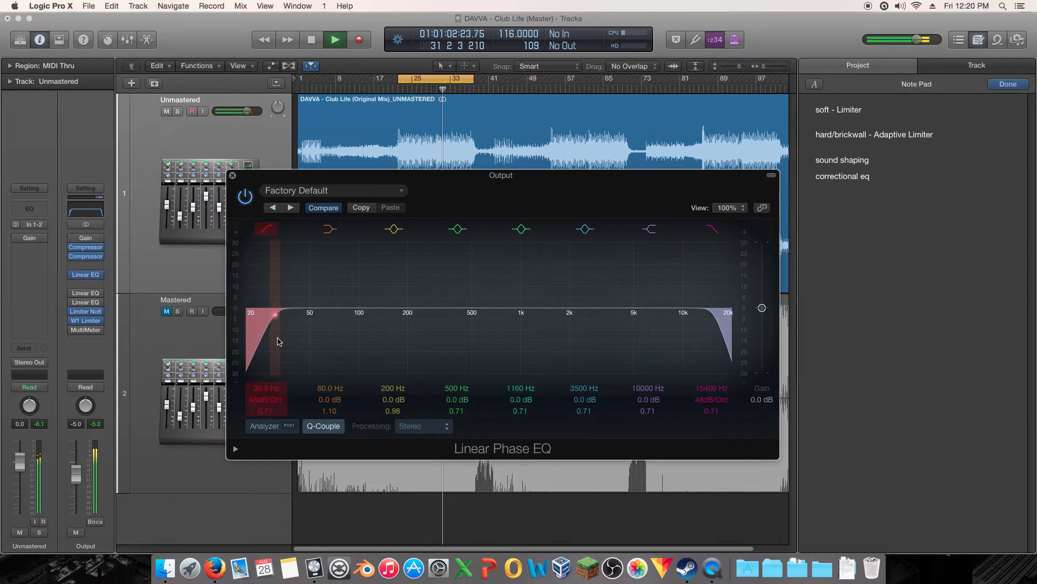
key("space")
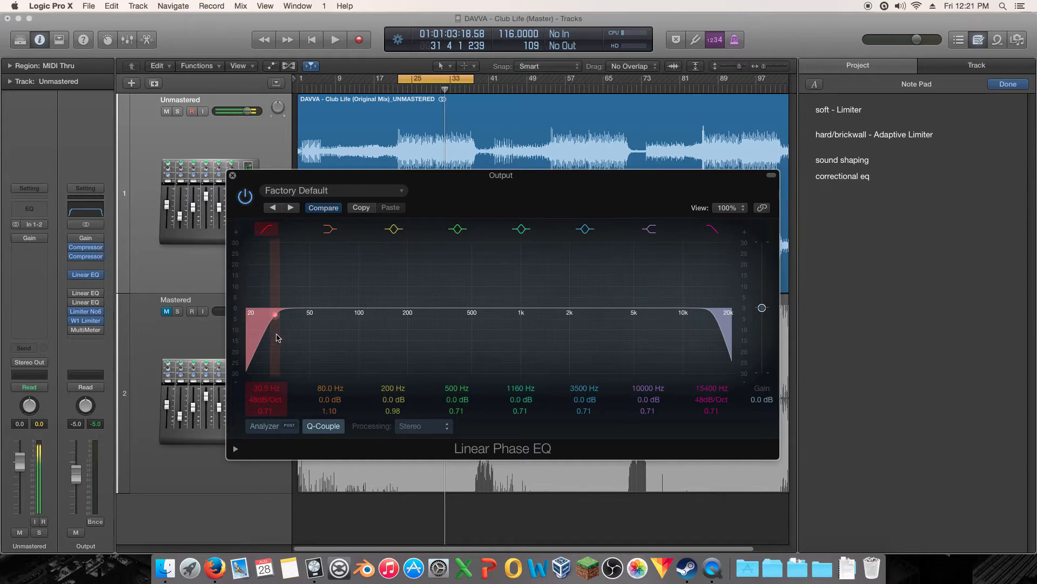
mouse_move(277, 338)
left_mouse_down()
mouse_move(265, 339)
mouse_move(282, 341)
left_mouse_up()
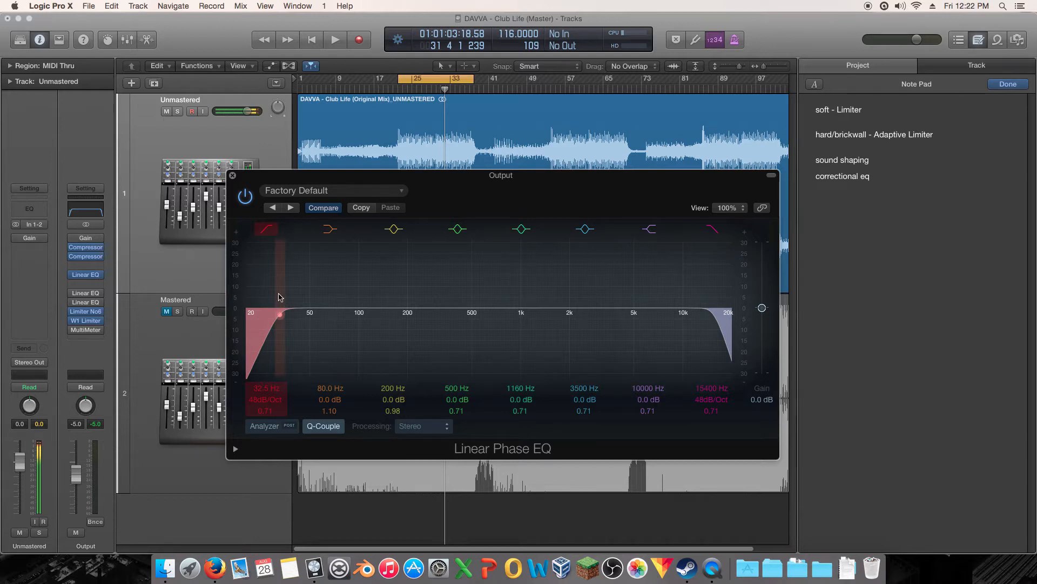
left_click(266, 228)
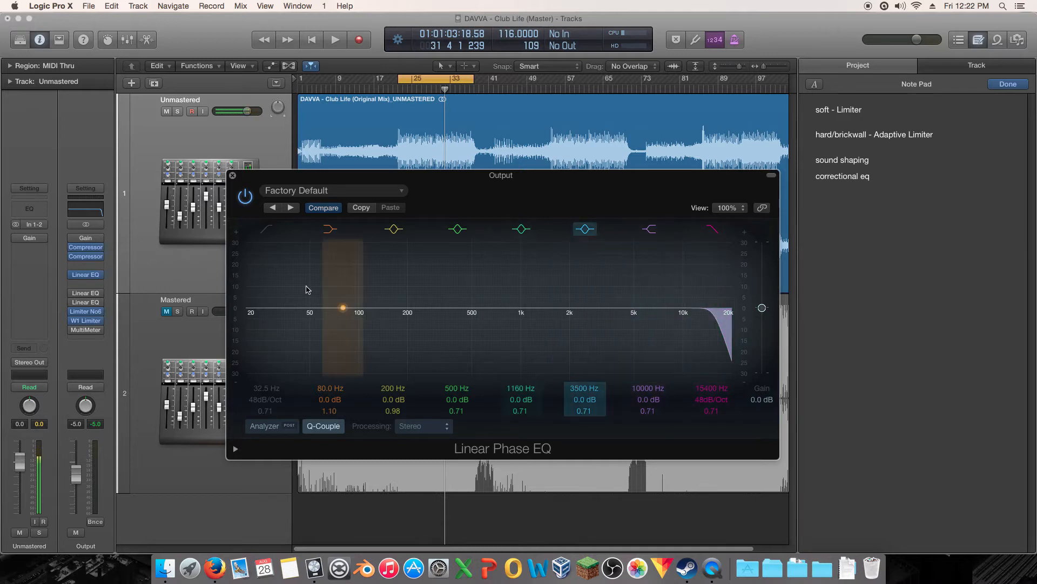
left_click(268, 229)
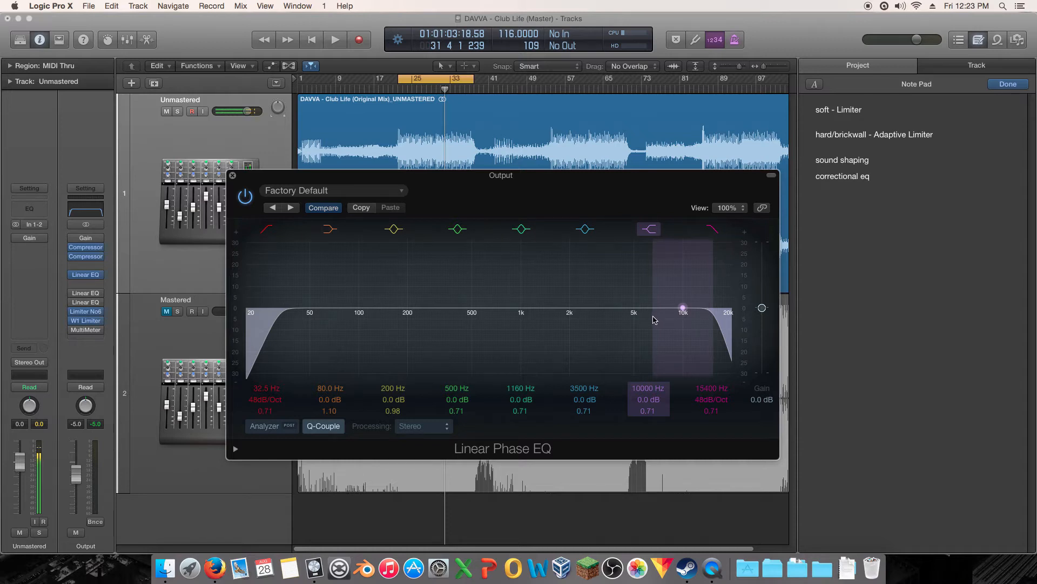
Step: Boost the 3500 Hz band during playback to about +4.3 dB at 3250 Hz with Q 0.43, comparing it bypassed and enabled
left_click_drag(562, 192, 524, 195)
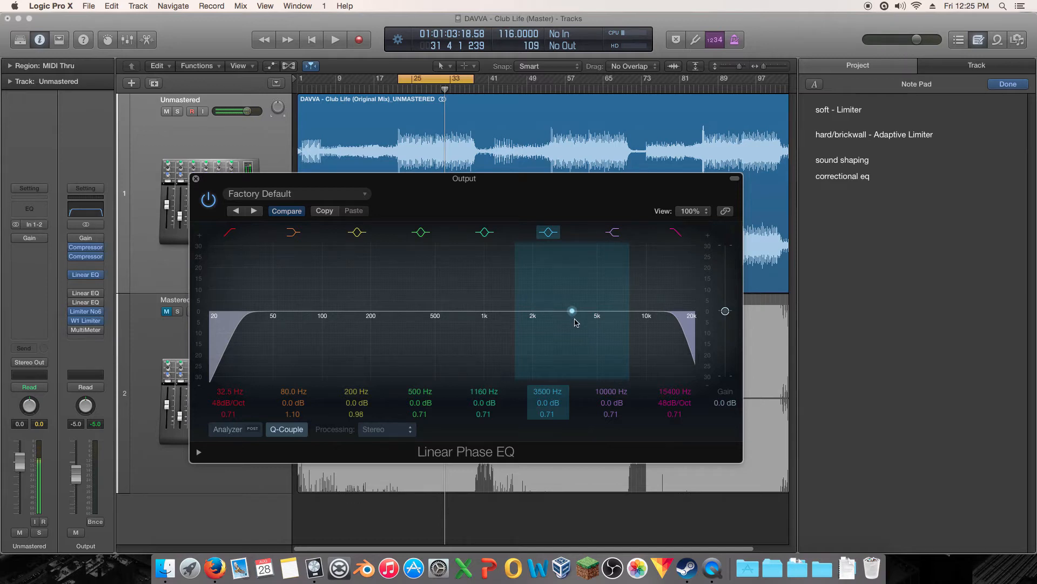
key("space")
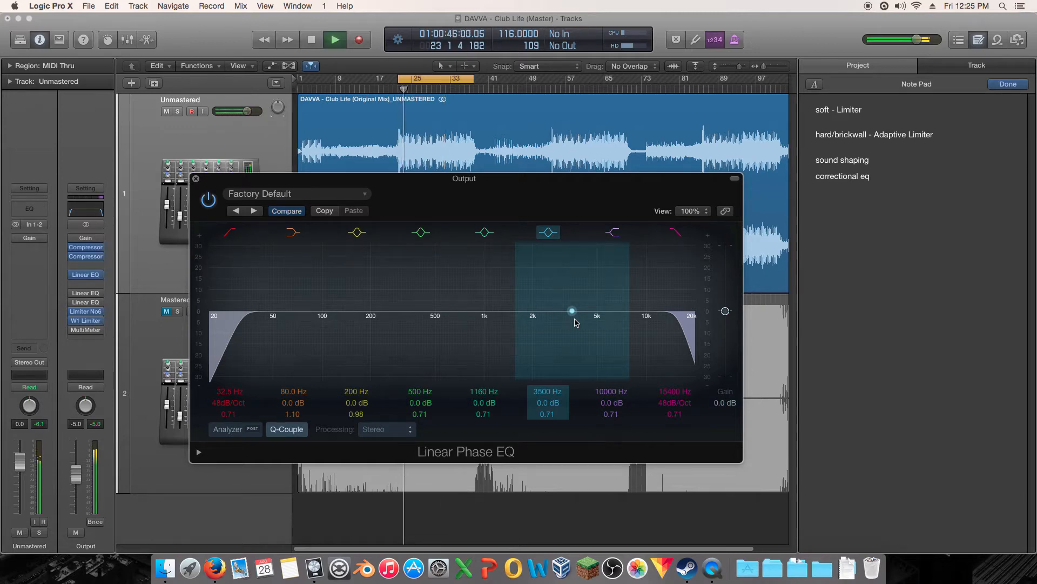
left_click_drag(575, 319, 618, 308)
mouse_move(589, 301)
left_mouse_down()
mouse_move(576, 300)
mouse_move(651, 302)
mouse_move(606, 318)
mouse_move(643, 307)
mouse_move(597, 309)
left_mouse_up()
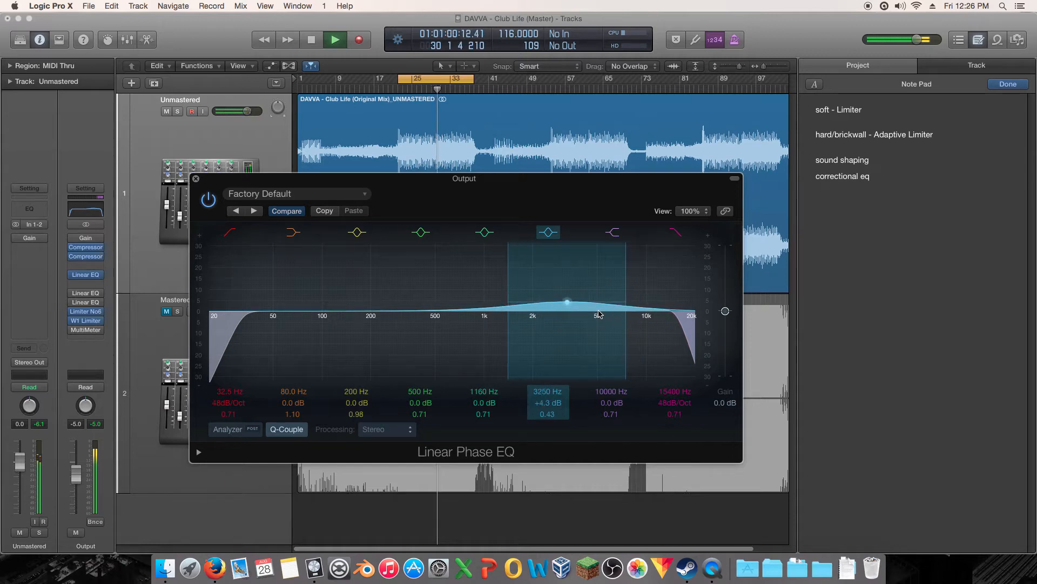
left_click(548, 233)
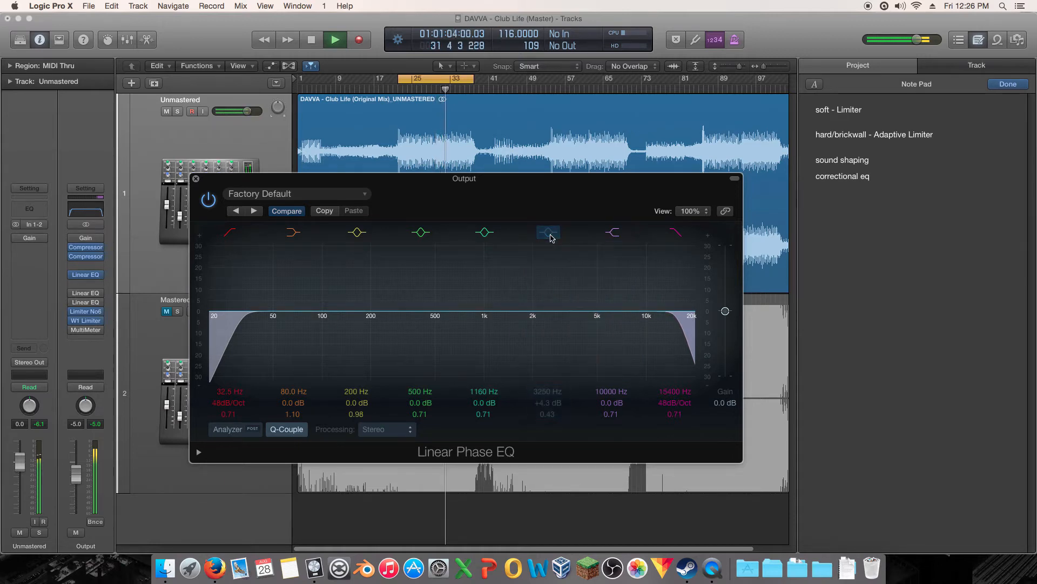
left_click(550, 233)
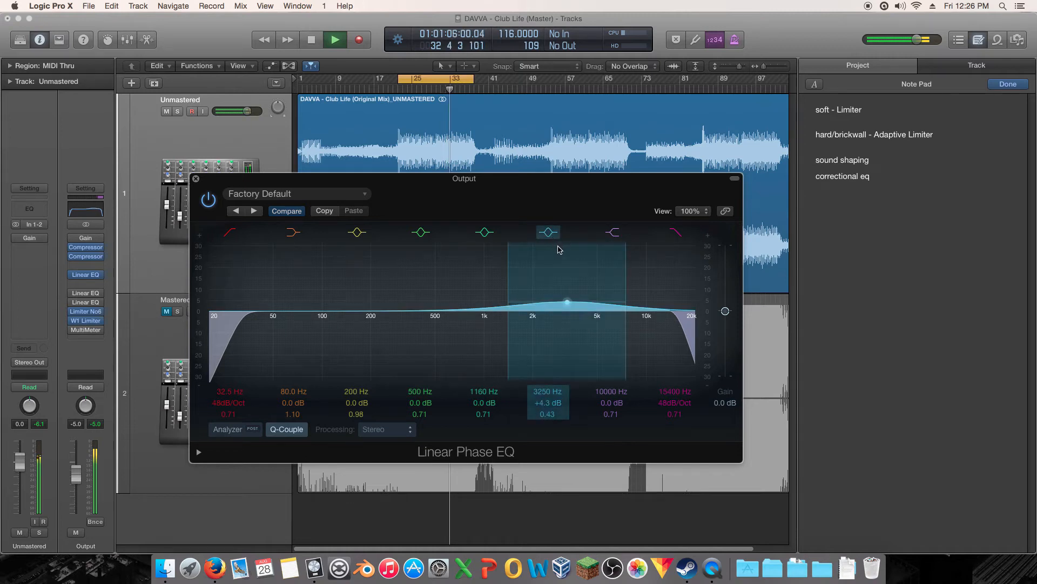
Step: Ease the upper-mid boost to about +2.3 dB at 3150 Hz, compare it bypassed and enabled, and stop playback
left_click_drag(558, 260, 560, 266)
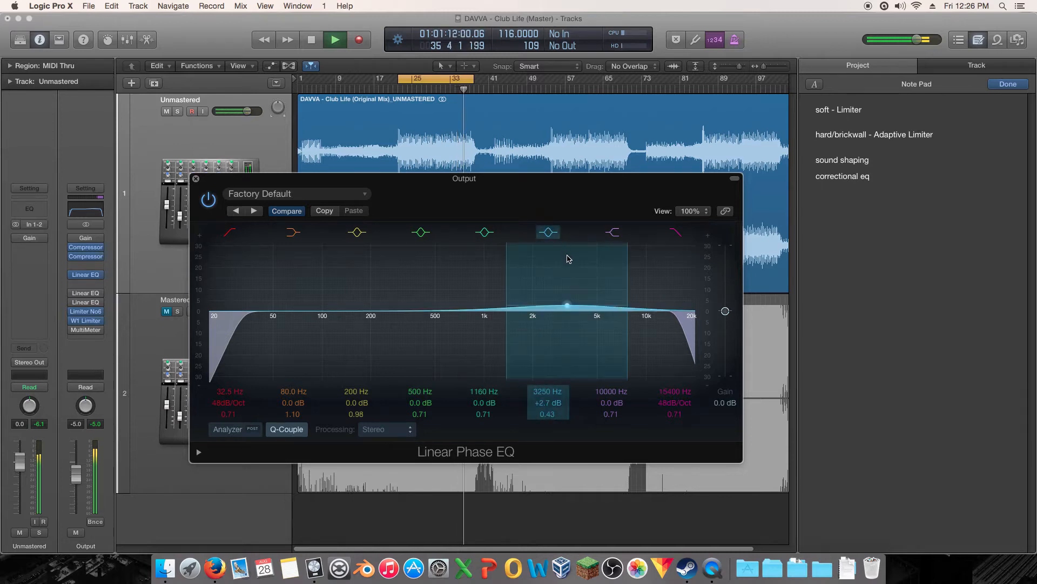
left_click_drag(567, 254, 566, 257)
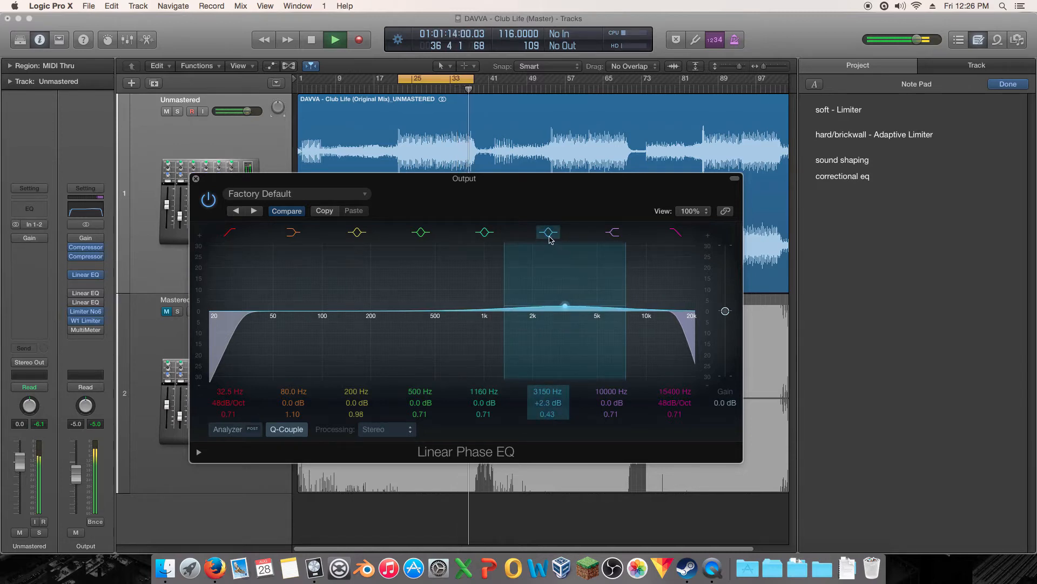
left_click(549, 236)
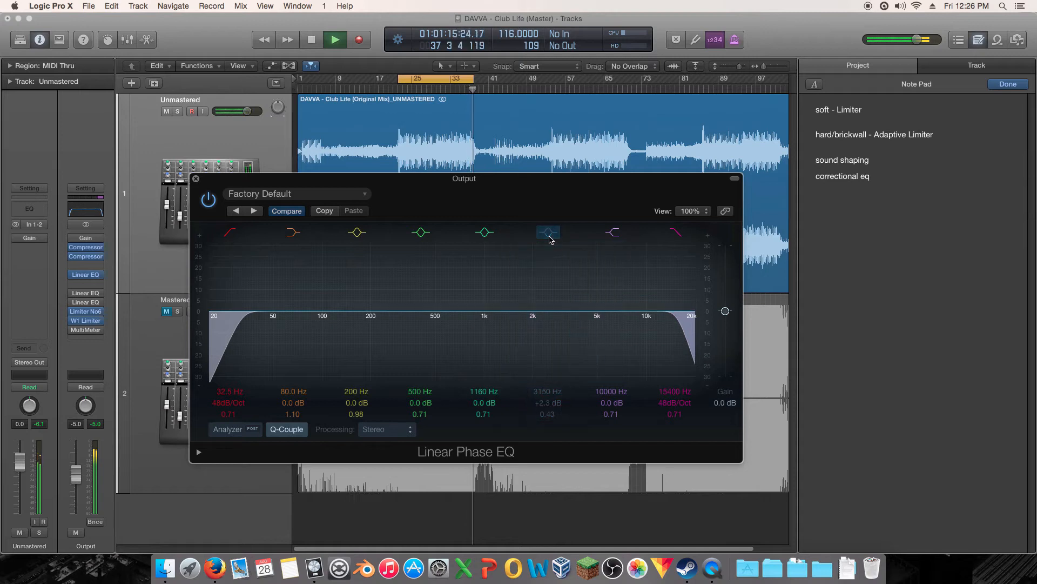
left_click(549, 237)
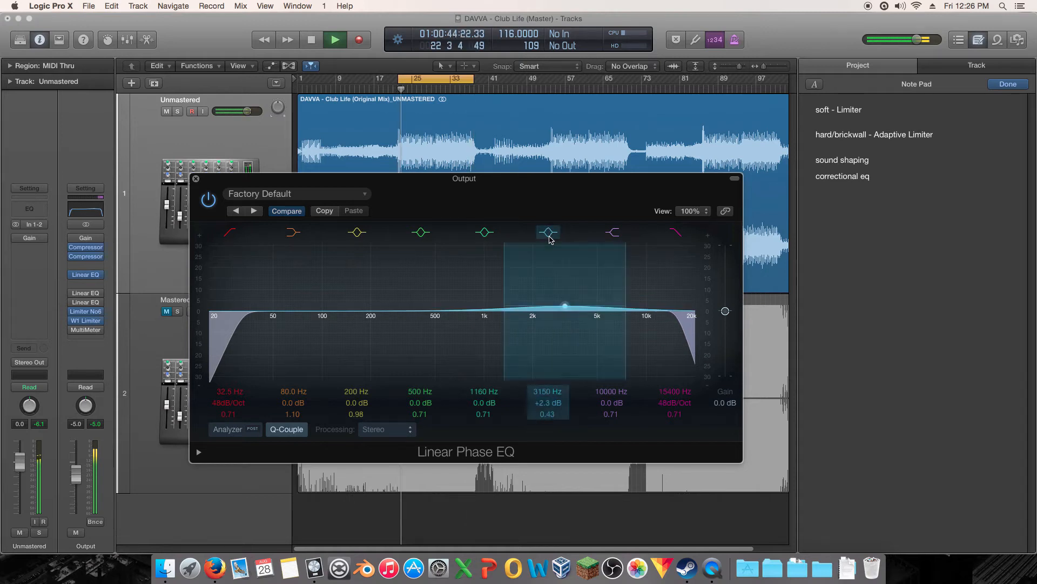
key("space")
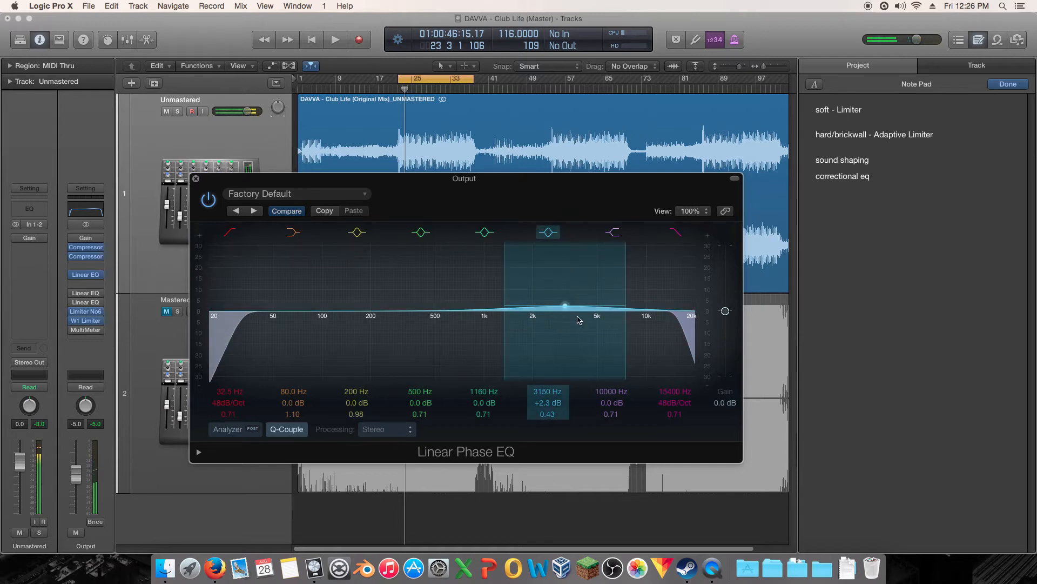
Step: Fine-tune the upper-mid boost to 3100 Hz and +2.7 dB, trying gains of +3.7 and +4.3 dB as well
scroll(571, 328, "up", 4)
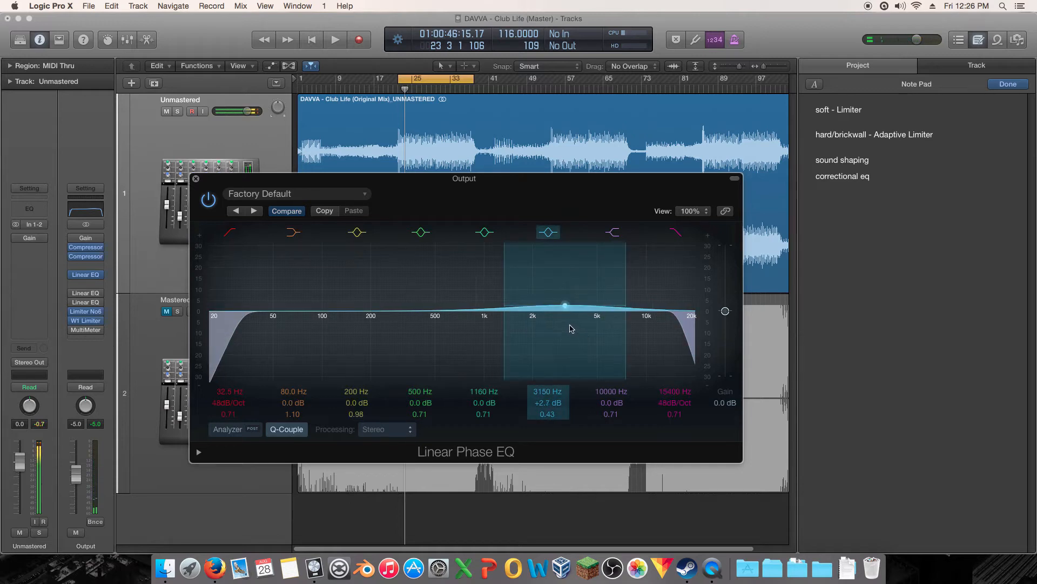
scroll(571, 328, "left", 1)
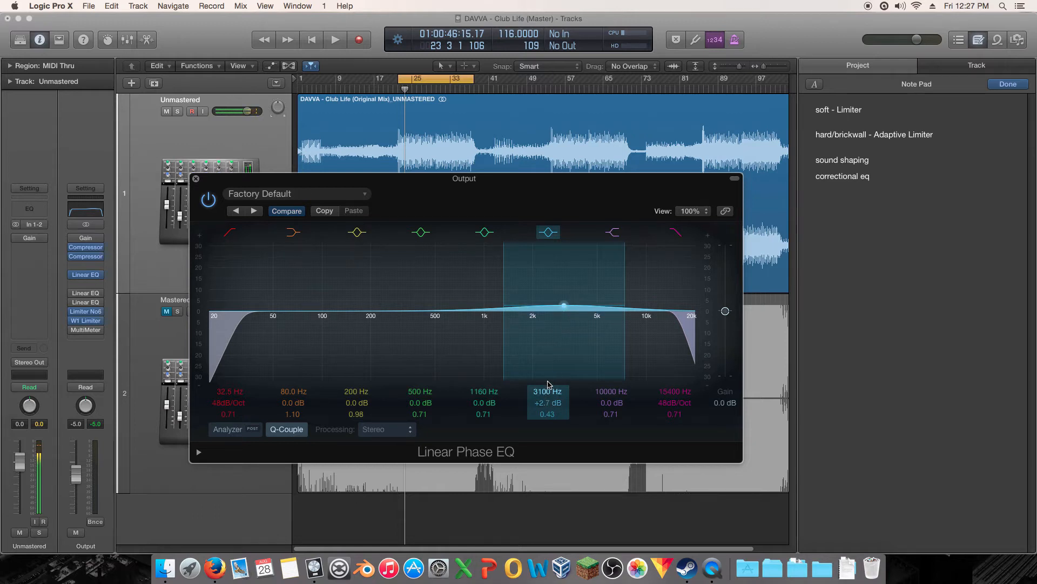
left_click_drag(573, 304, 573, 302)
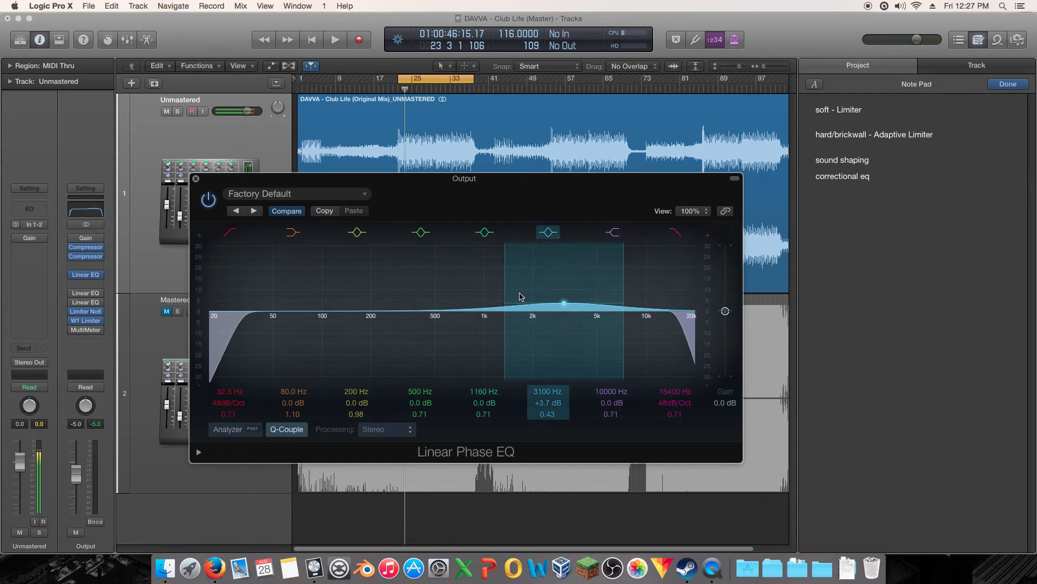
left_click_drag(584, 303, 584, 301)
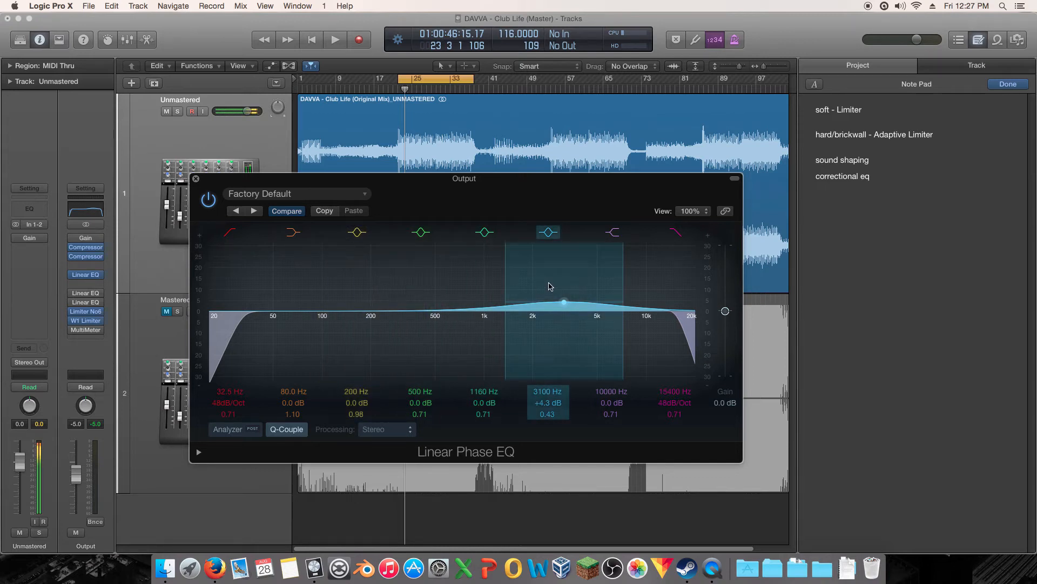
left_click_drag(543, 301, 543, 307)
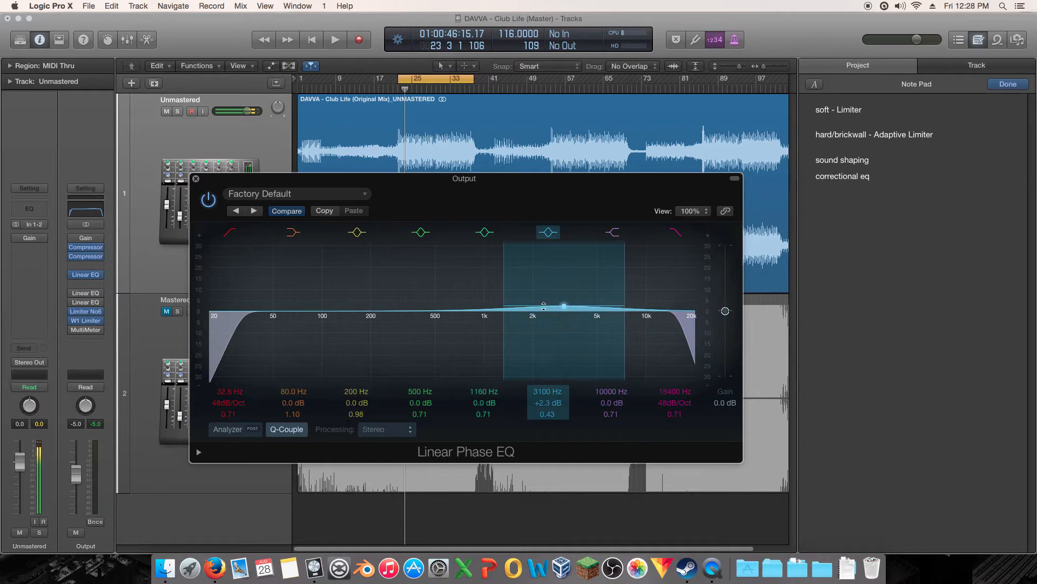
left_click_drag(544, 304, 546, 304)
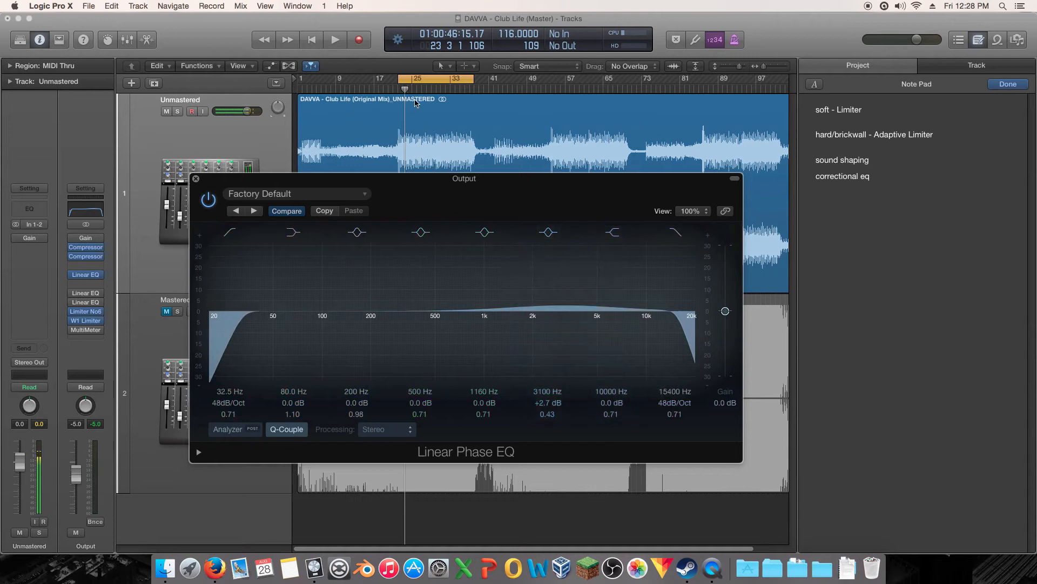
Step: Move the playhead back to bar 22 and set the high shelf band to about -3.6 dB at 9900 Hz
left_click_drag(404, 89, 398, 91)
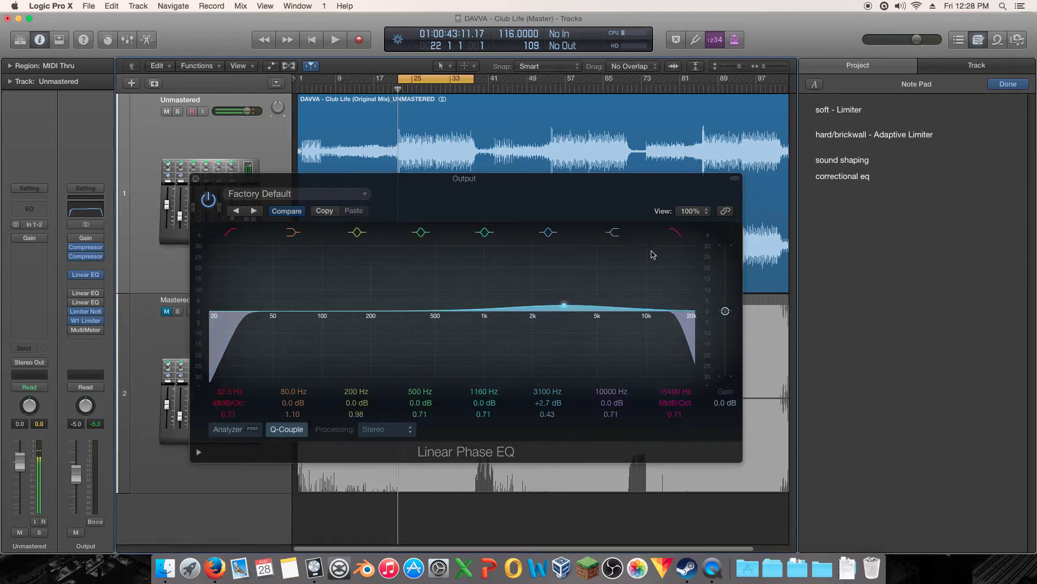
left_click_drag(650, 281, 649, 291)
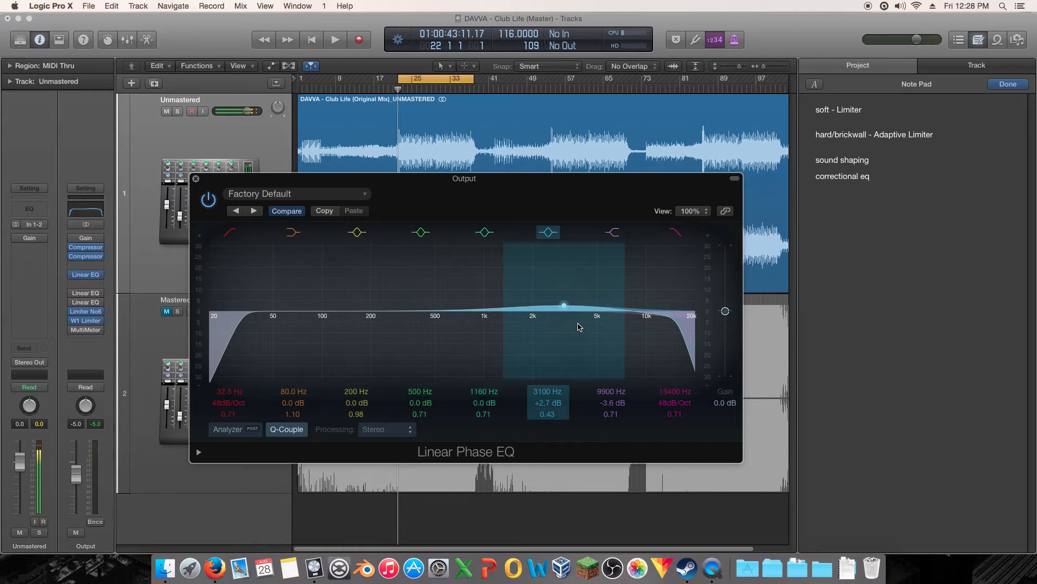
Step: Play the first drop and compare the sound with the high shelf cut bypassed and enabled
key("space")
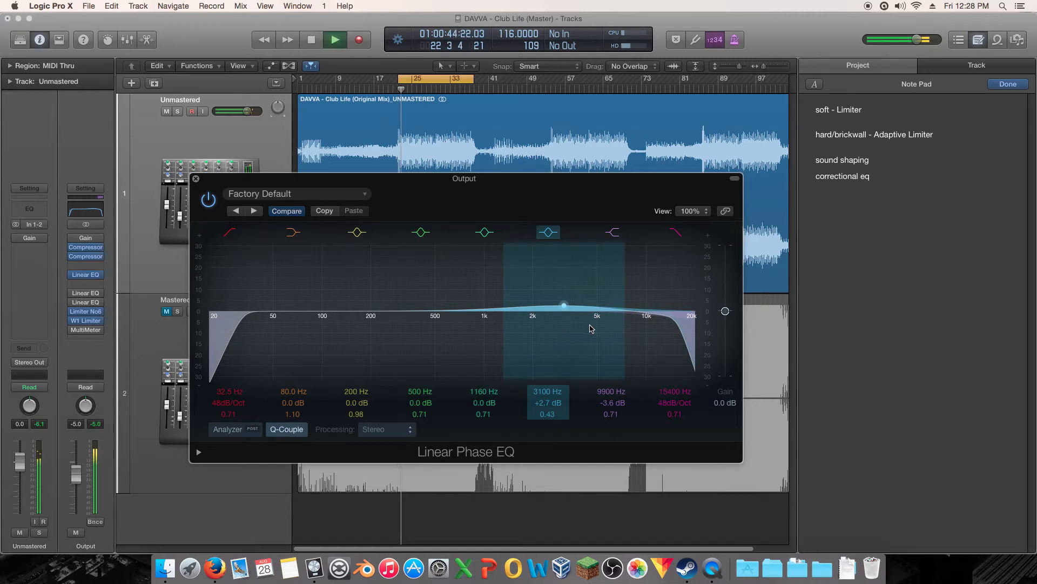
left_click(619, 234)
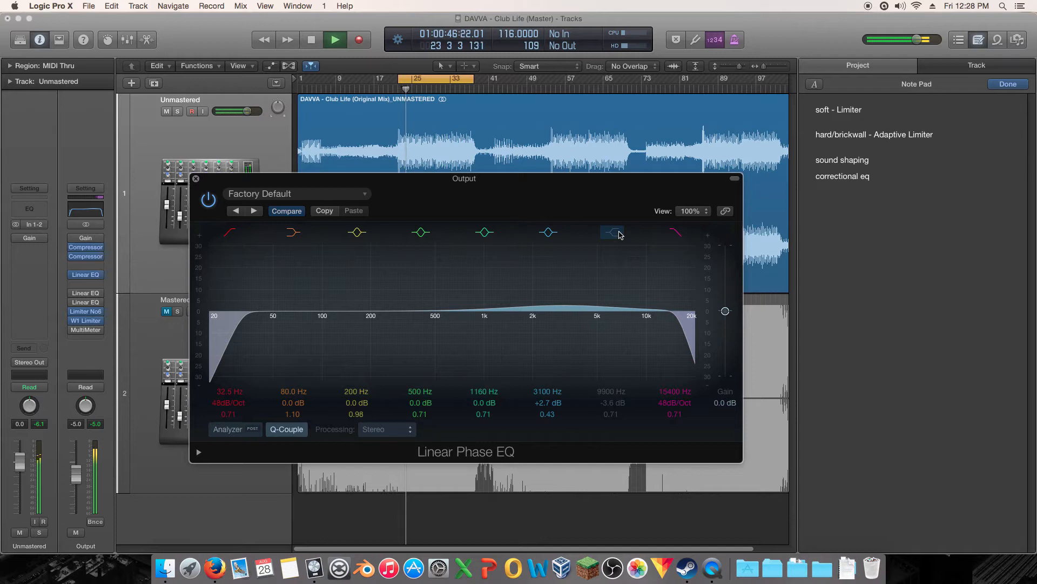
left_click(620, 233)
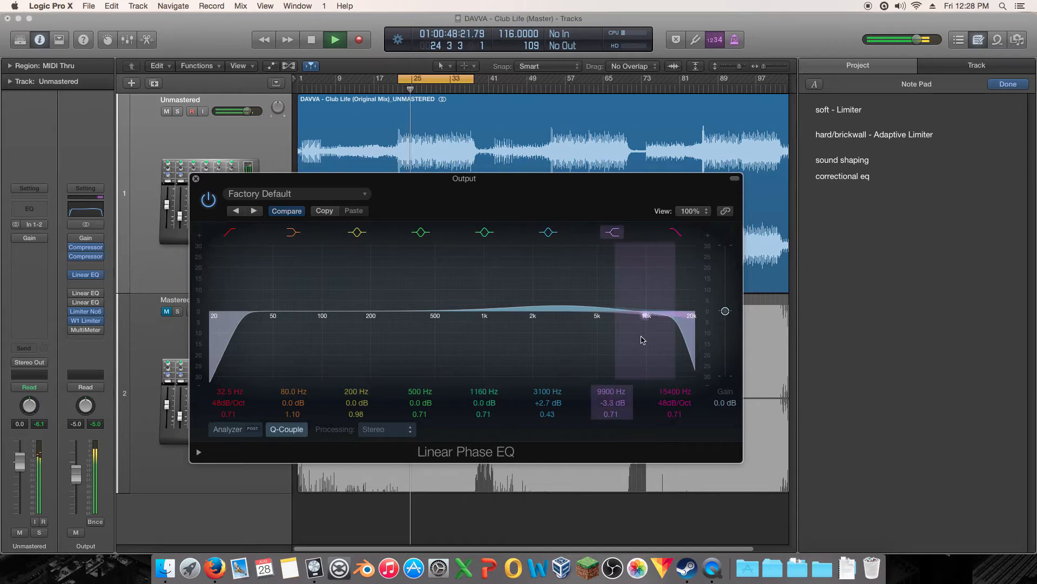
Step: Move the high shelf cut to about 11400 Hz and -3.6 dB, and compare it bypassed and enabled
left_click_drag(641, 339, 651, 339)
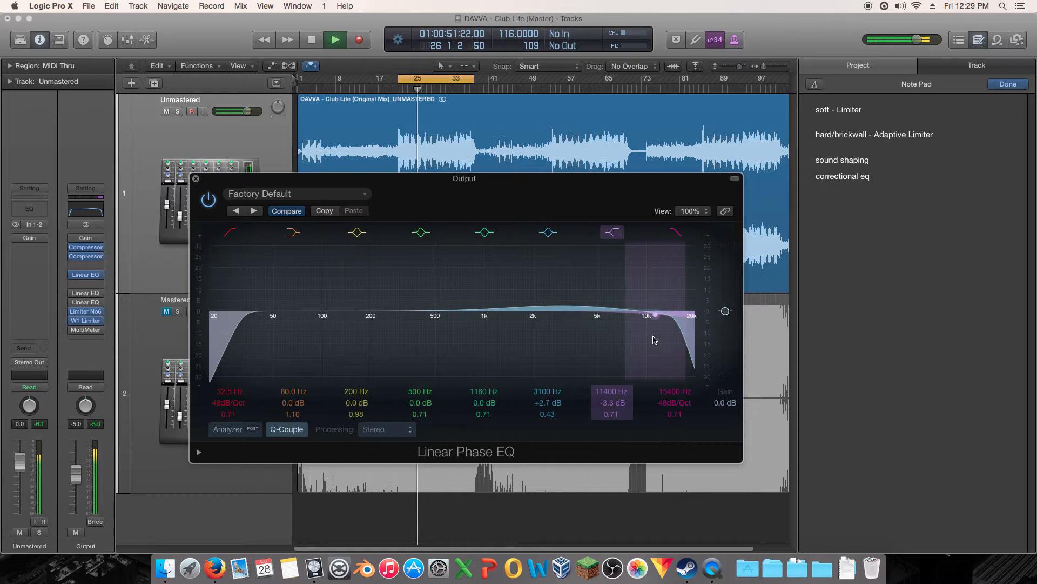
left_click(612, 234)
left_click(608, 240)
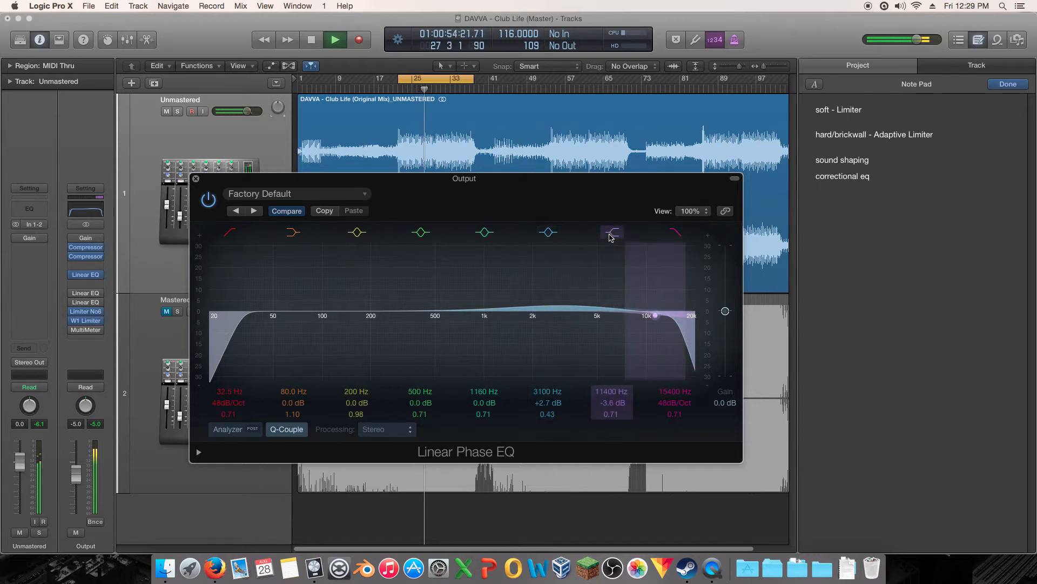
Step: Ease the 3100 Hz upper-mid boost to about +2.3 dB, compare it bypassed and enabled, and stop playback
mouse_move(588, 280)
left_mouse_down()
mouse_move(591, 263)
mouse_move(590, 282)
mouse_move(609, 275)
mouse_move(586, 283)
left_mouse_up()
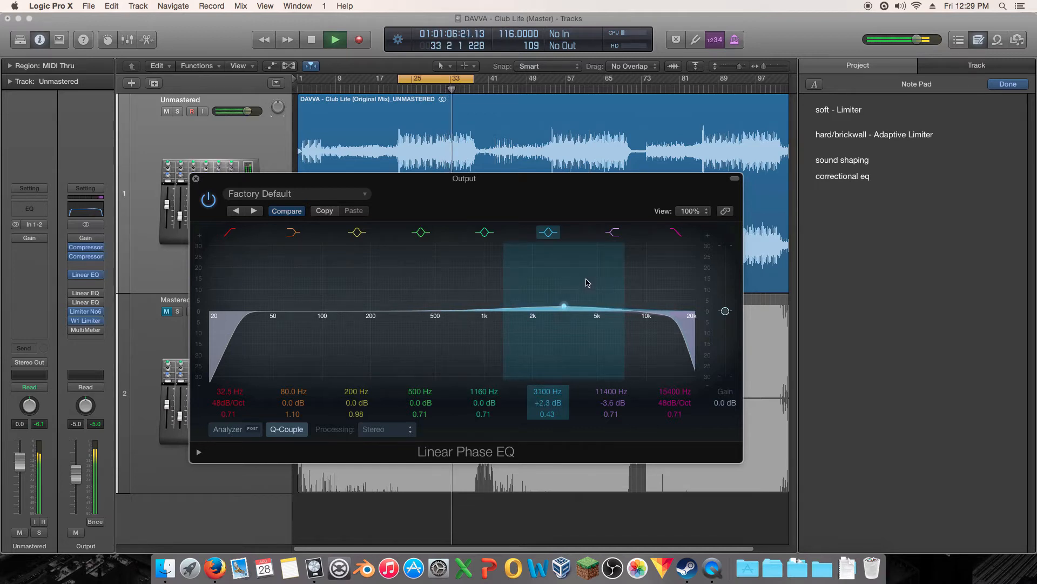
left_click(551, 234)
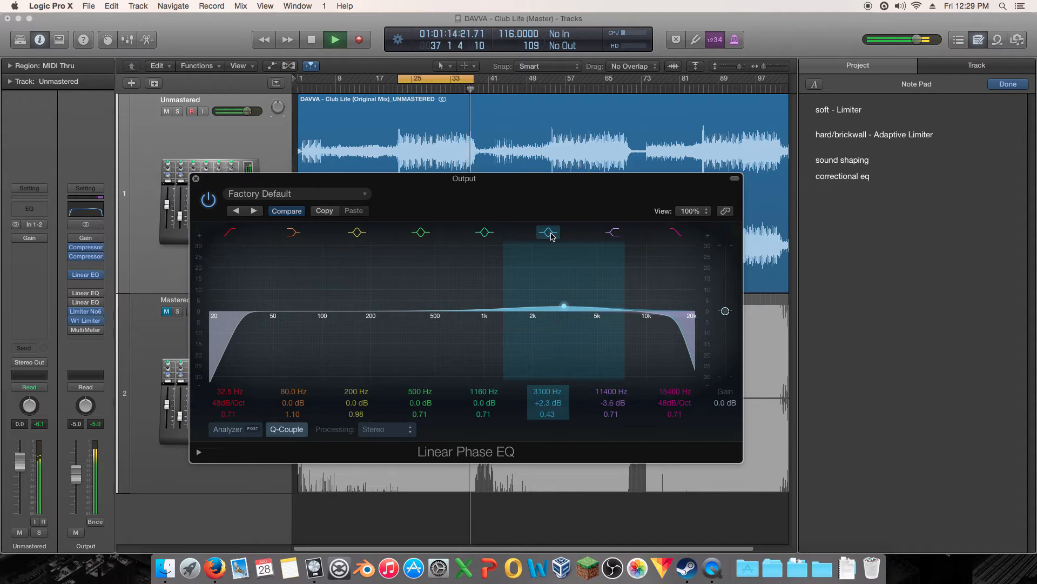
key("space")
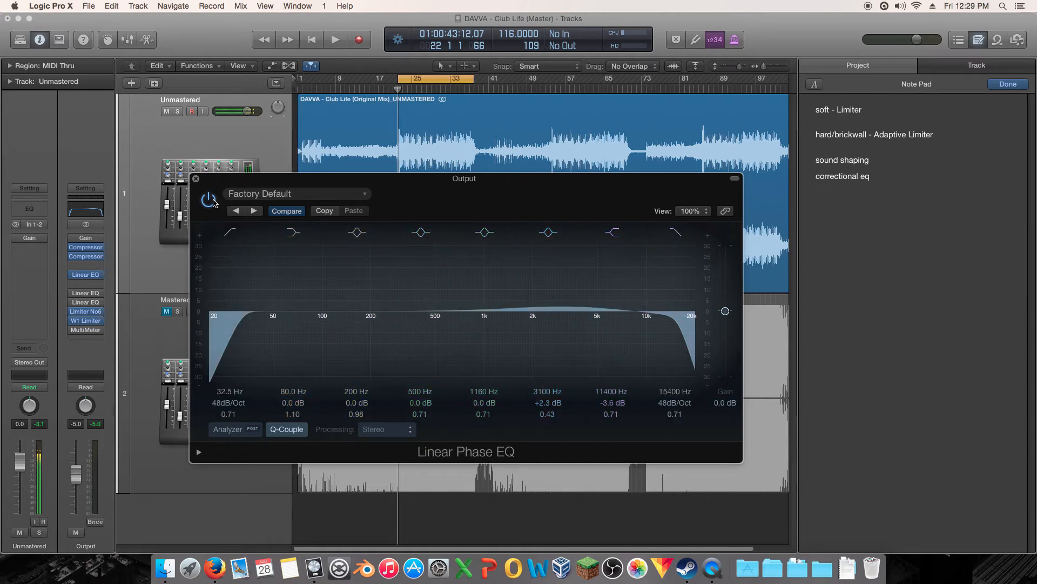
Step: Play the first drop from bar 22 and compare the sound with the whole EQ bypassed and enabled
key("space")
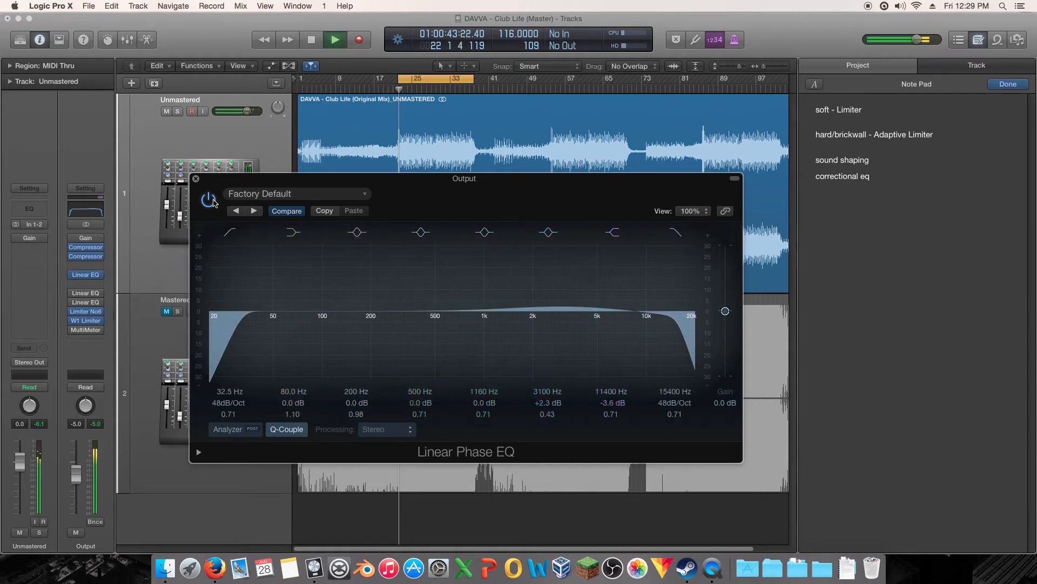
left_click(212, 200)
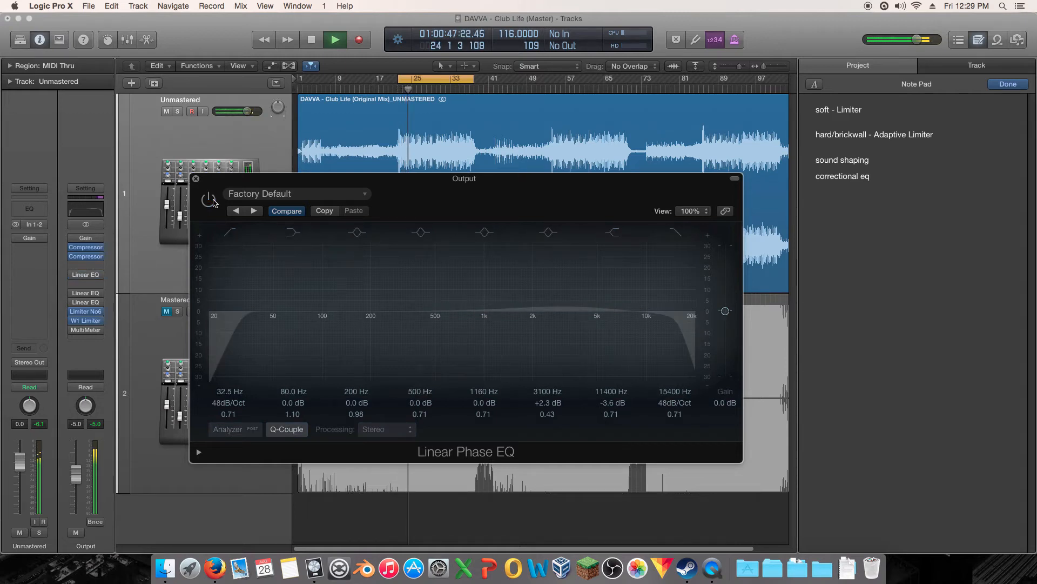
left_click(212, 201)
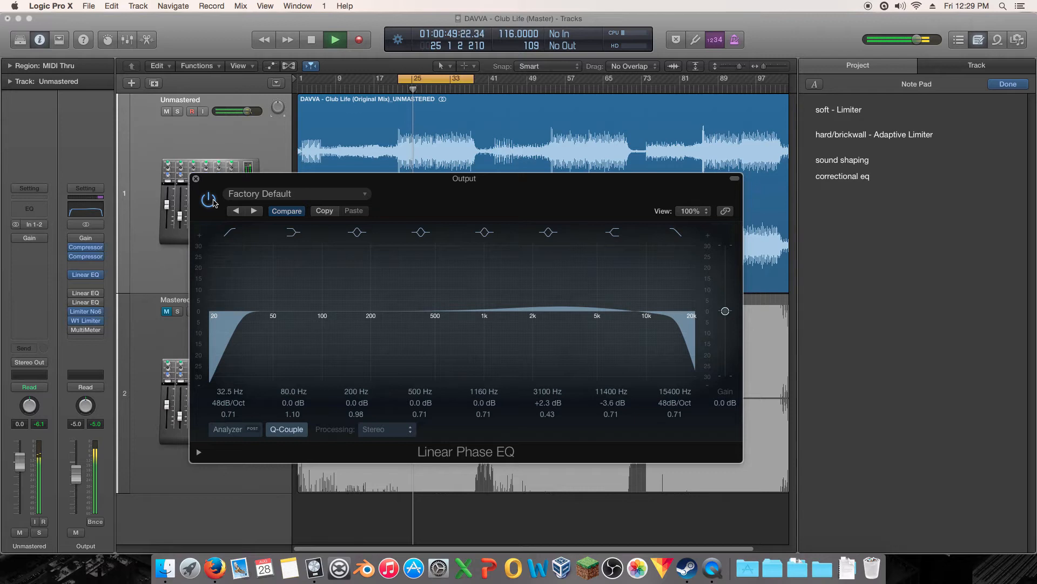
Step: Shift the upper-mid boost to about 3600 Hz and +2.7 dB, and compare the whole EQ bypassed and enabled
left_click_drag(556, 287, 573, 287)
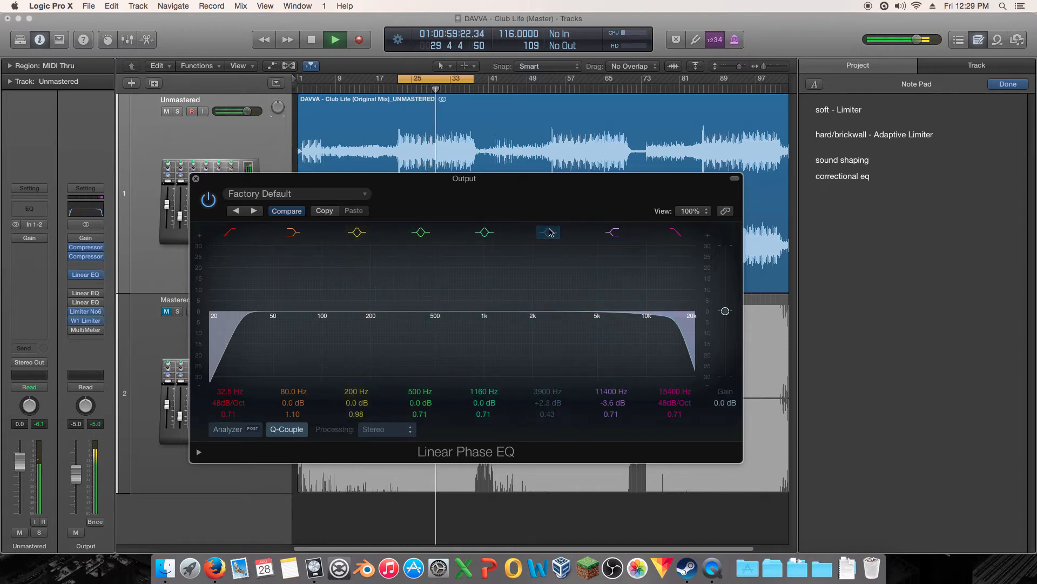
left_click_drag(586, 258, 579, 256)
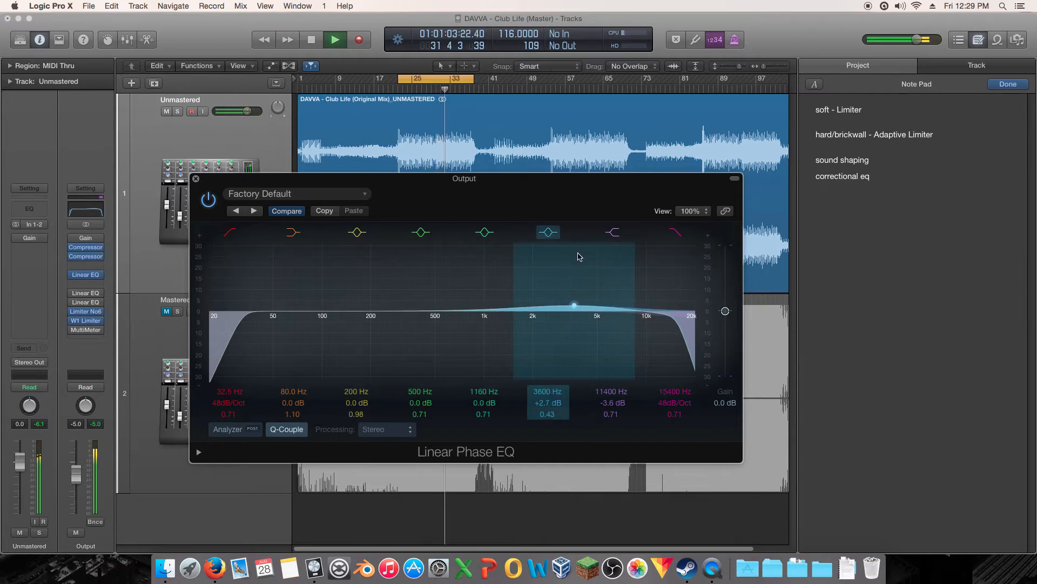
left_click(204, 201)
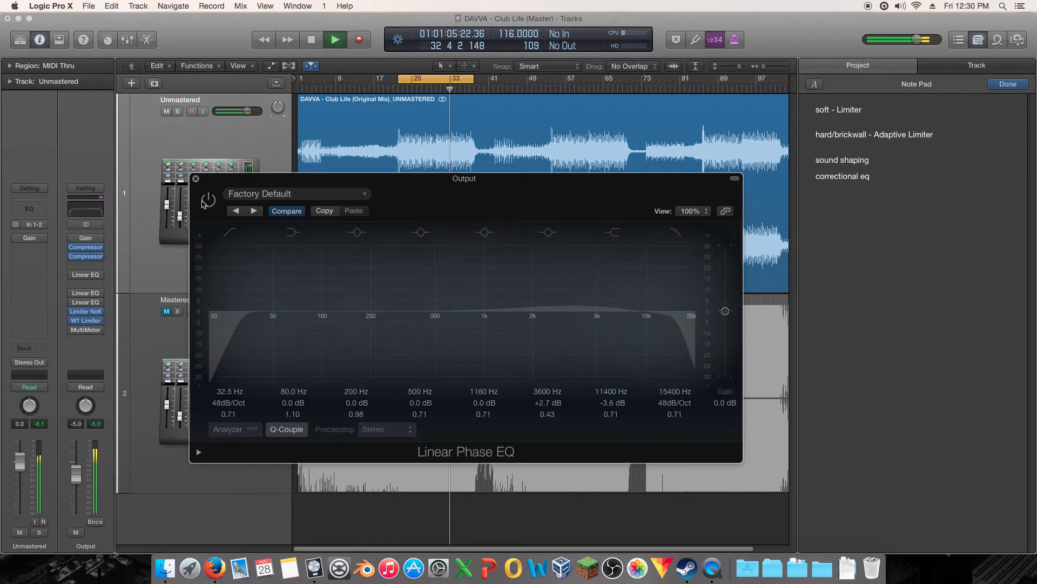
left_click(204, 201)
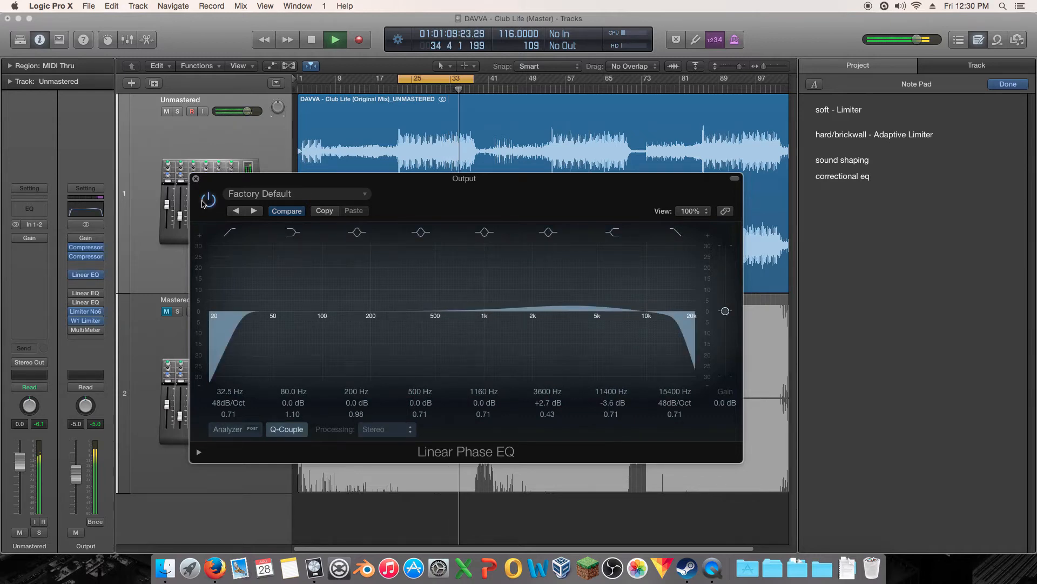
Step: Set the high shelf cut to about 10800 Hz and -3.1 dB, compare the whole EQ bypassed and enabled, and stop playback
left_click_drag(636, 286, 630, 282)
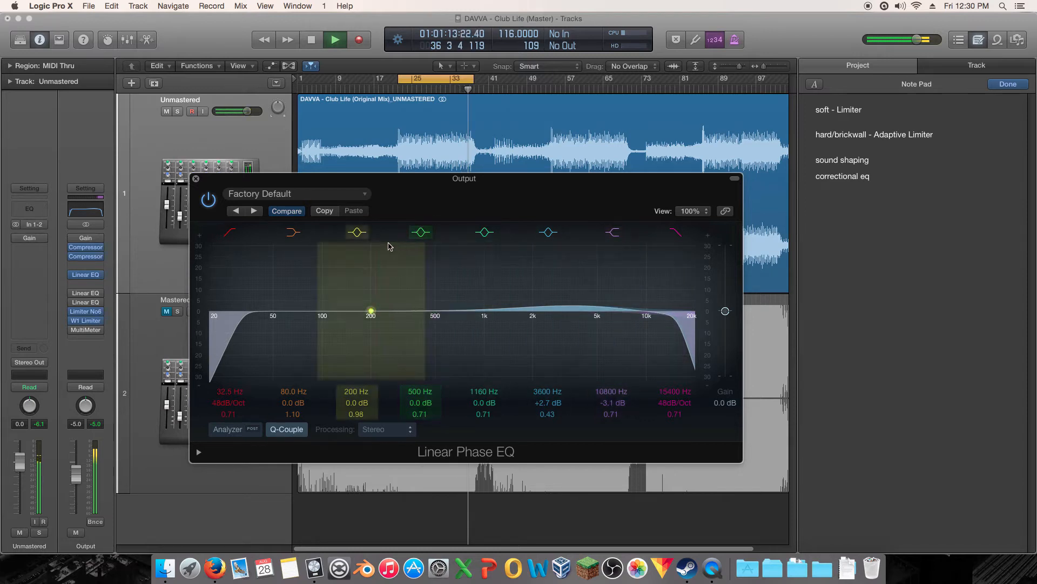
left_click(213, 207)
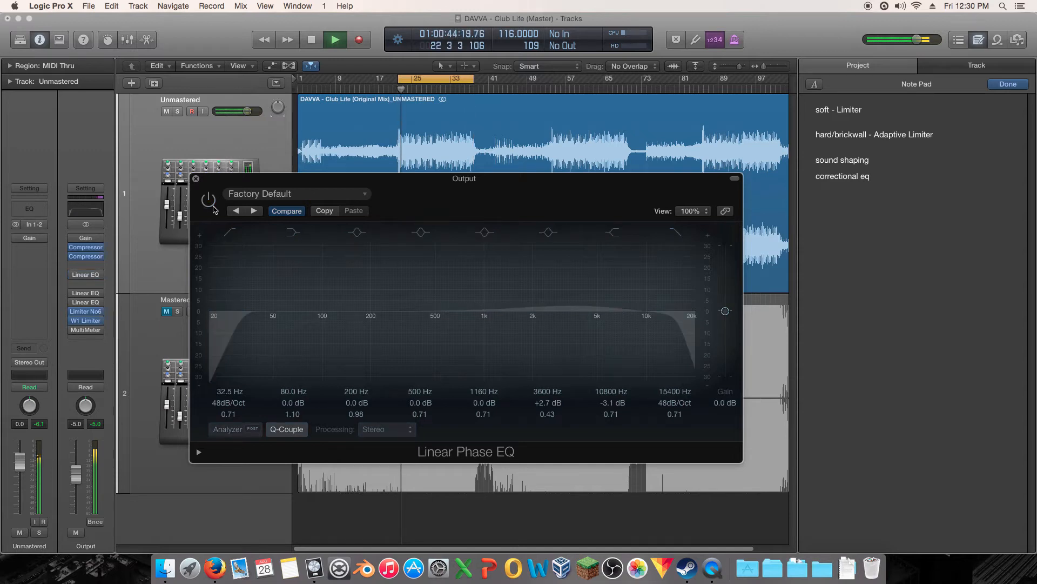
left_click(213, 207)
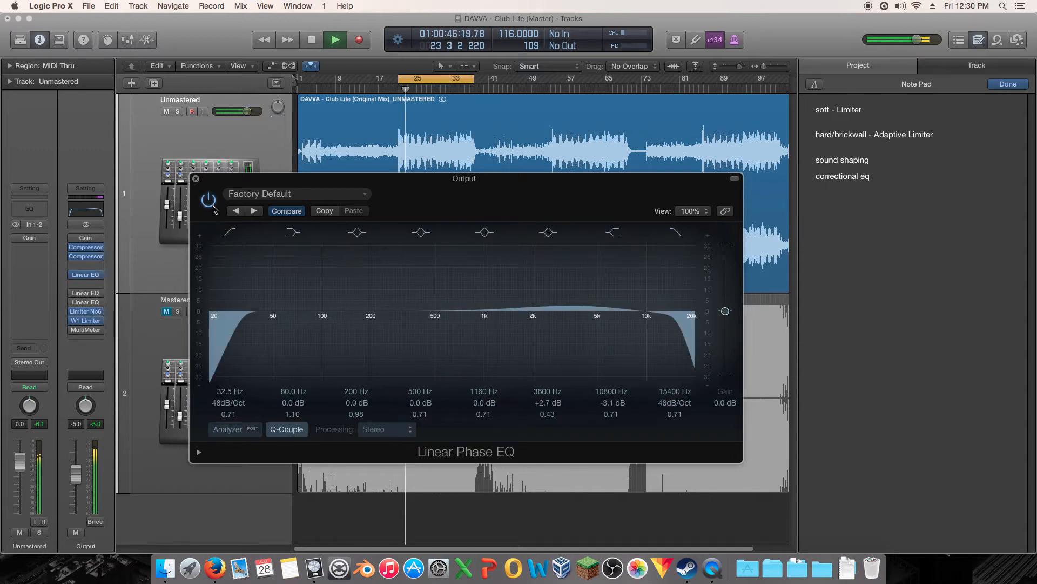
key("space")
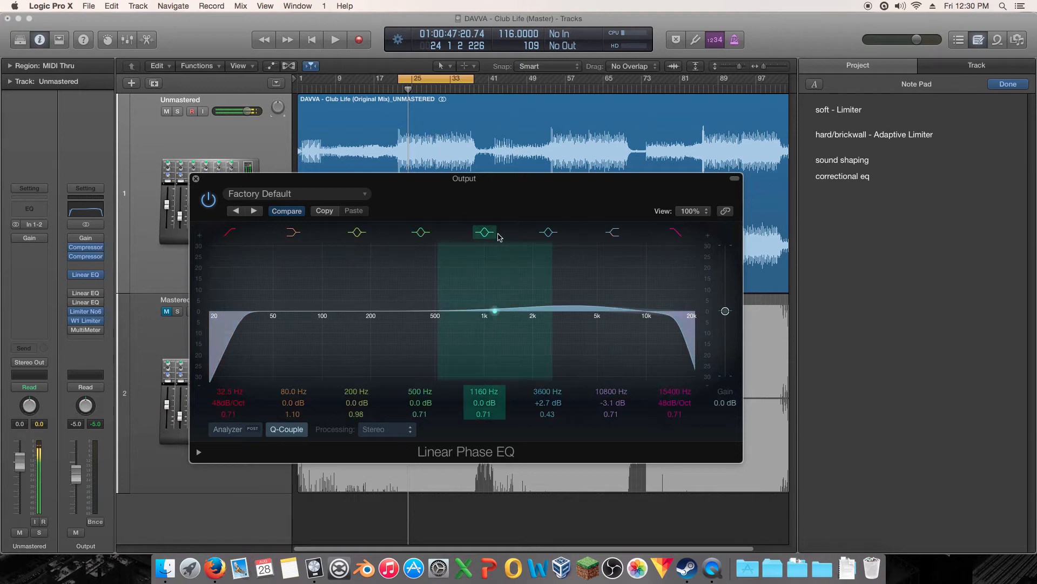
Step: Reposition the EQ window and toggle the high shelf band off and on to examine its effect on the curve
mouse_move(506, 185)
left_mouse_down()
mouse_move(543, 204)
mouse_move(521, 180)
left_mouse_up()
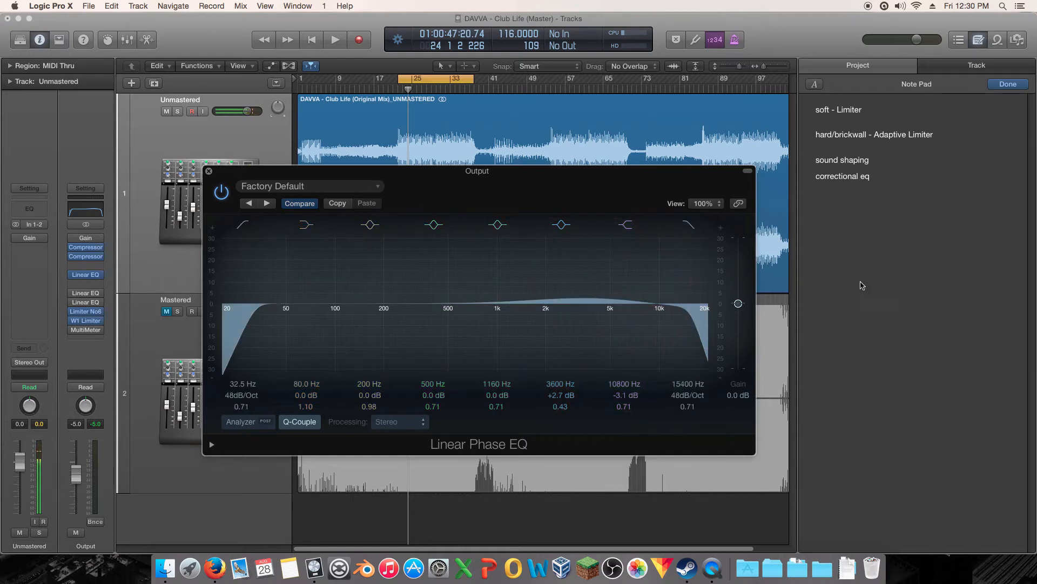
left_click(625, 226)
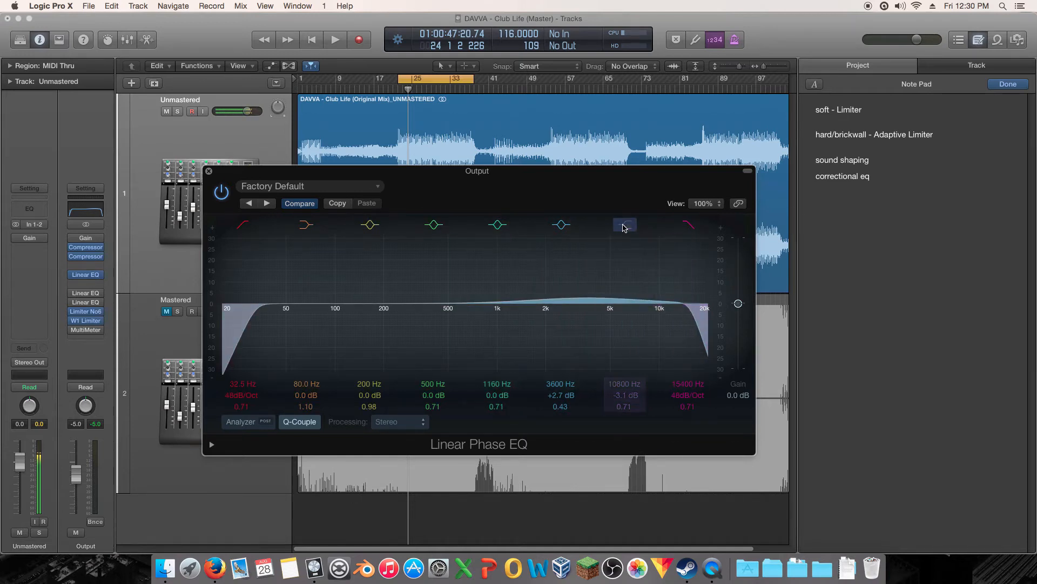
left_click(623, 226)
left_click(623, 226)
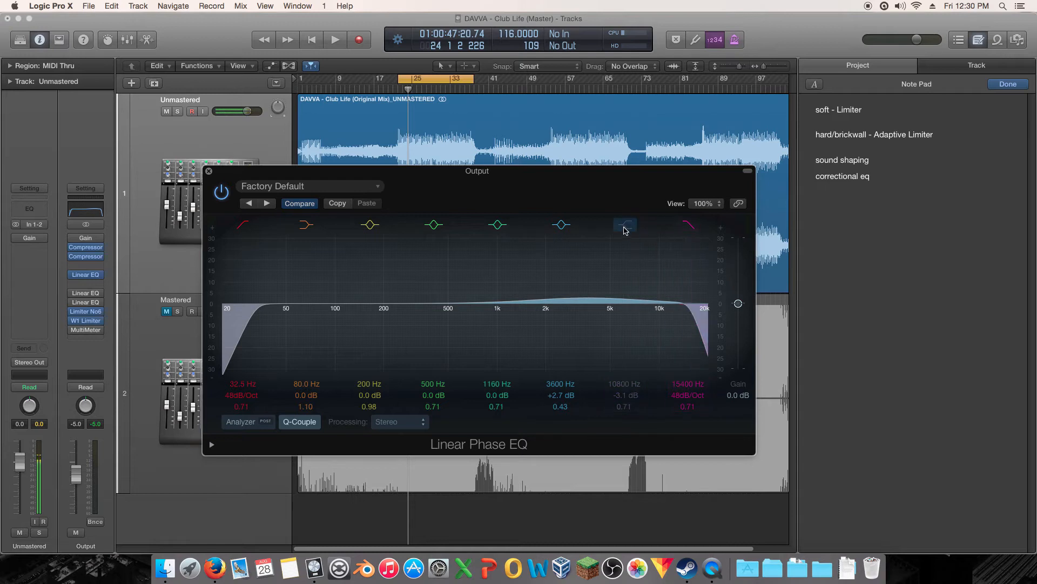
left_click(624, 226)
left_click(625, 226)
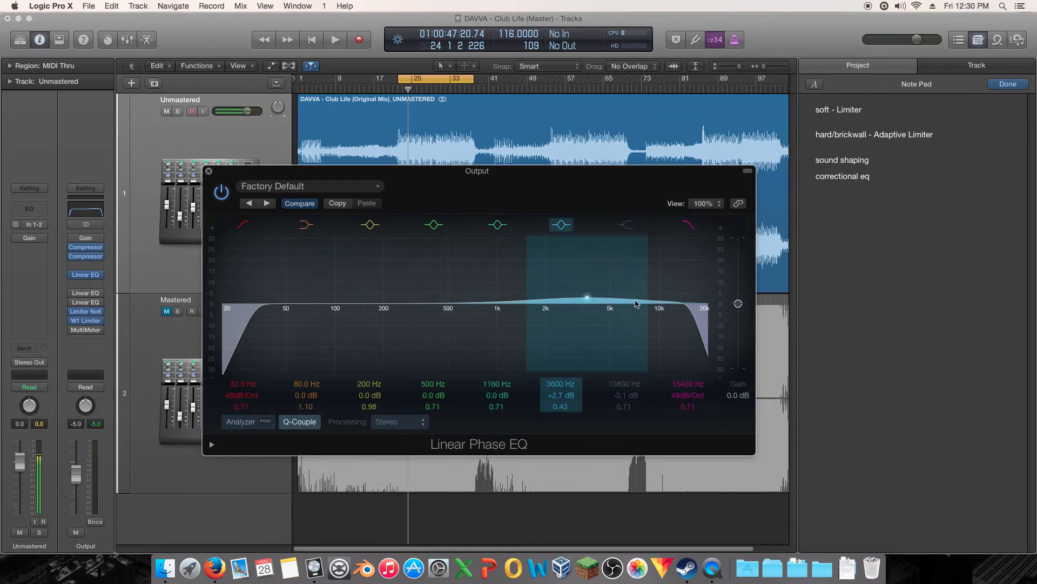
left_click(624, 225)
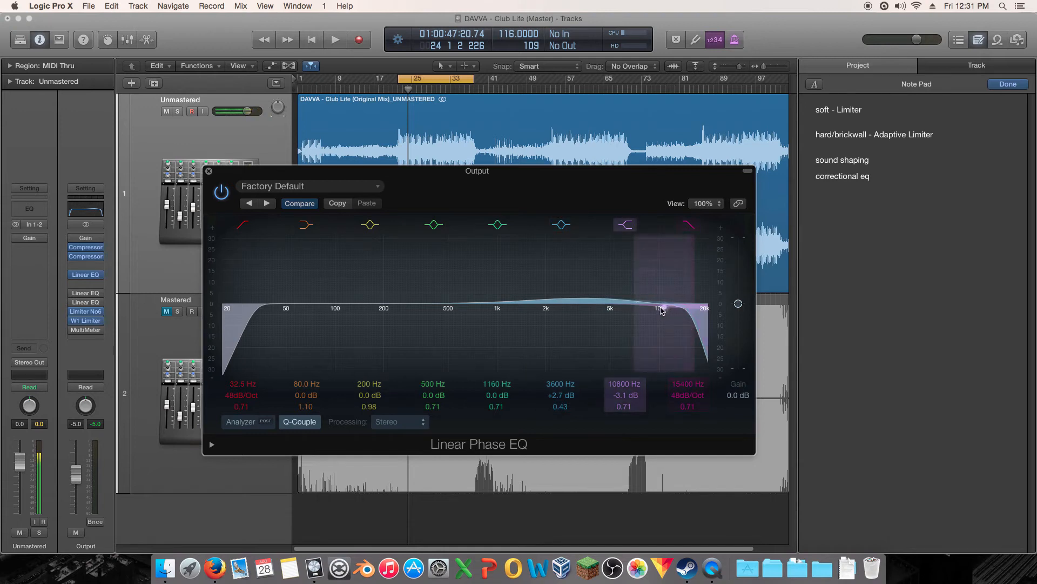
left_click(626, 226)
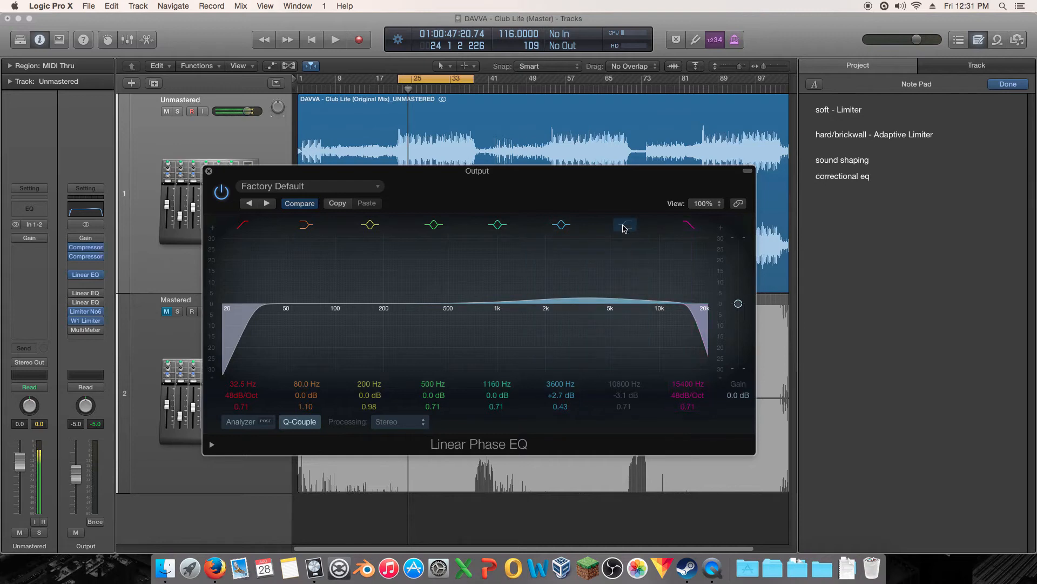
left_click(625, 228)
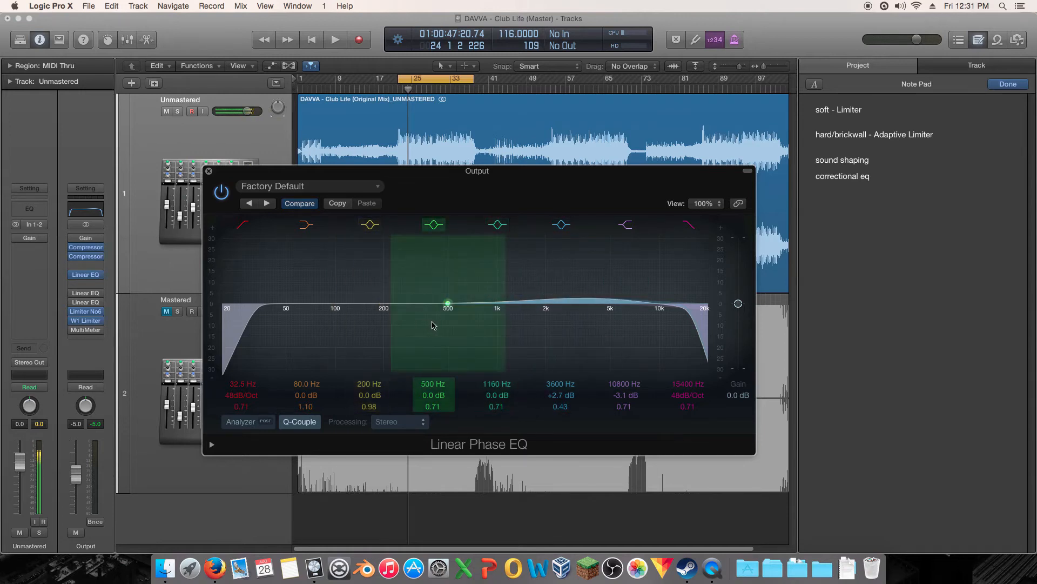
Step: Move the 500 Hz band to about 205 Hz and +2.6 dB, playing the drop with a stronger +5.7 dB boost at 210 Hz
left_click_drag(456, 321, 390, 301)
key("space")
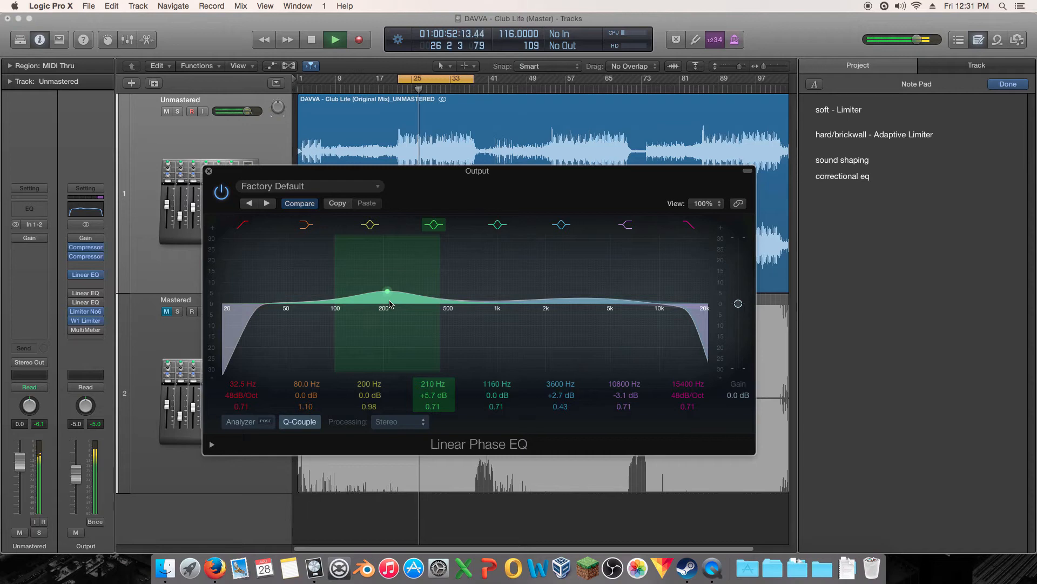
key("space")
left_click_drag(390, 304, 389, 313)
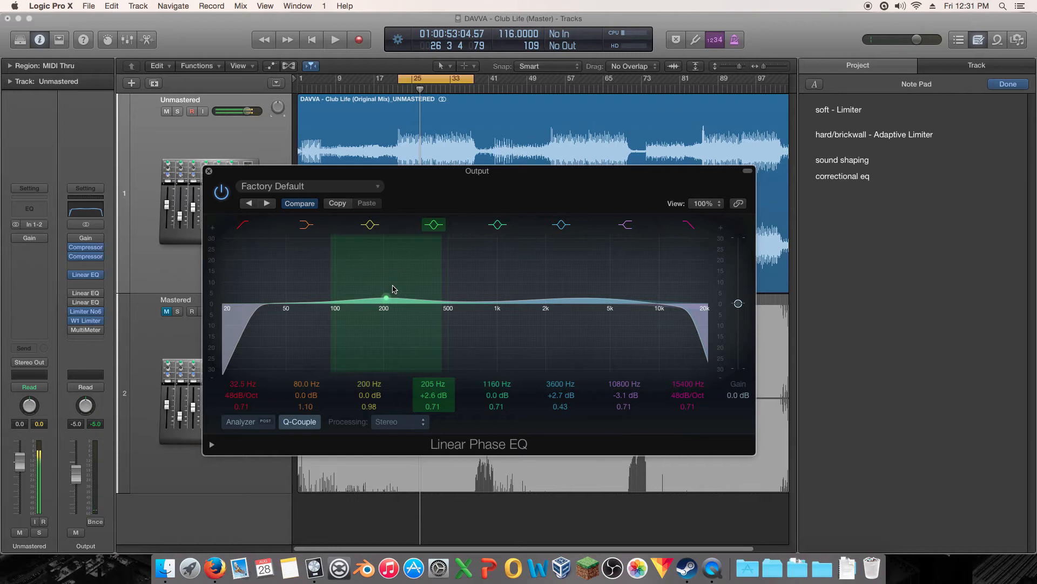
Step: Bypass the EQ, play a short part of the drop from bar 22, stop playback, and re-enable the EQ
left_click(221, 191)
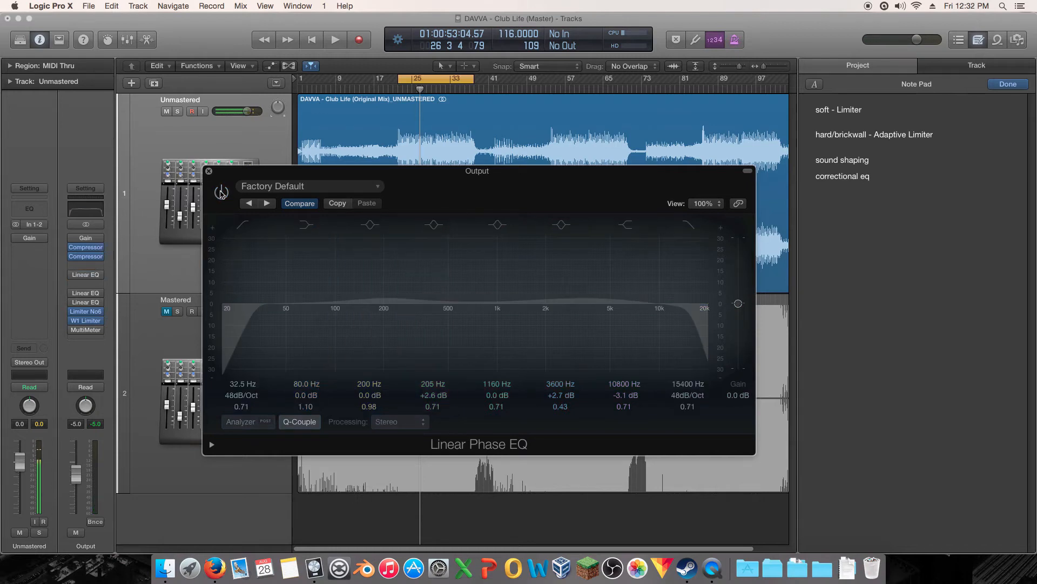
key("space")
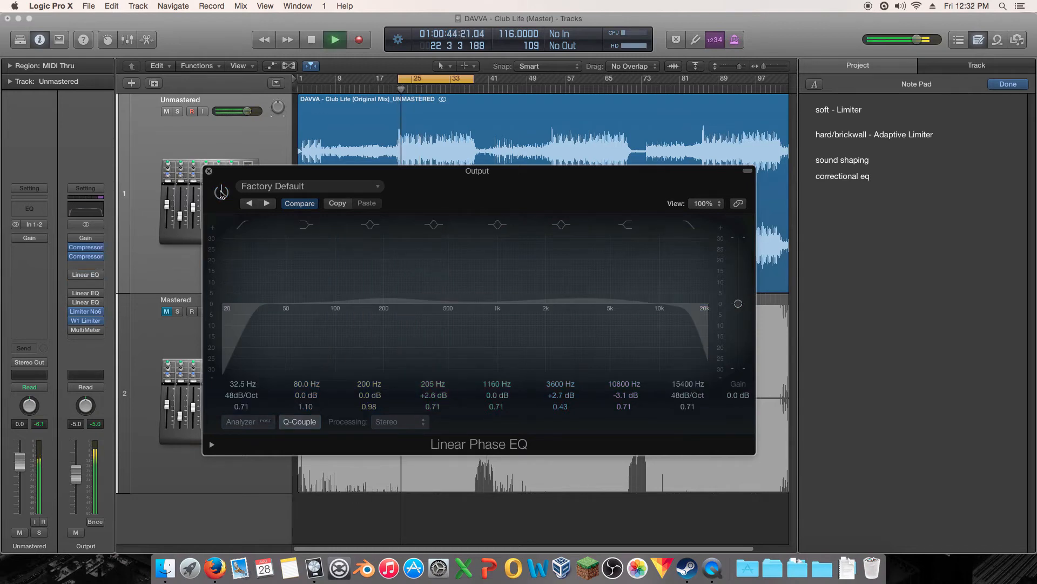
key("space")
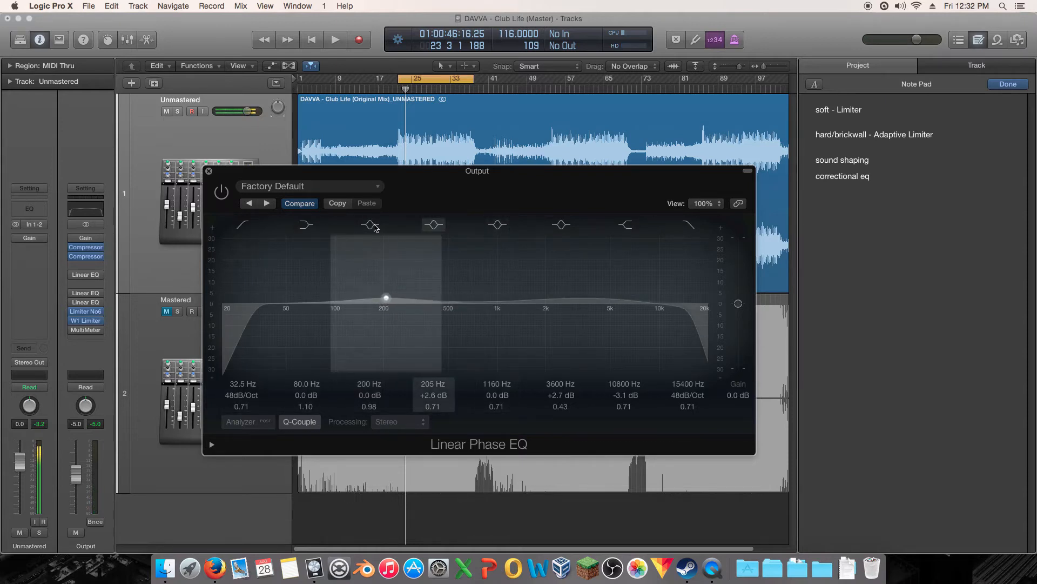
left_click(228, 190)
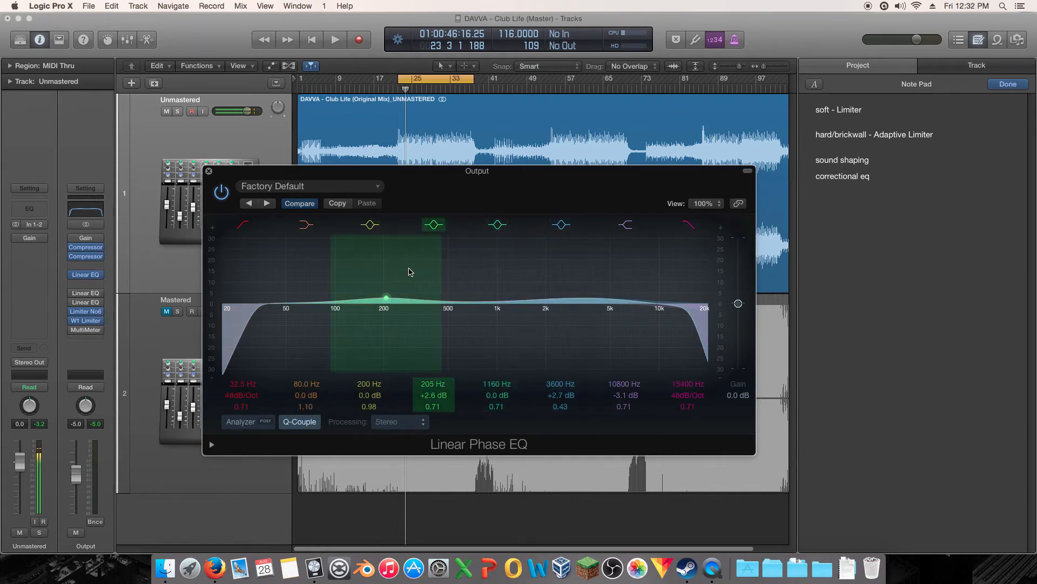
Step: Remove the 205 Hz band's boost by setting its gain to 0.0 dB
left_click_drag(409, 272, 409, 279)
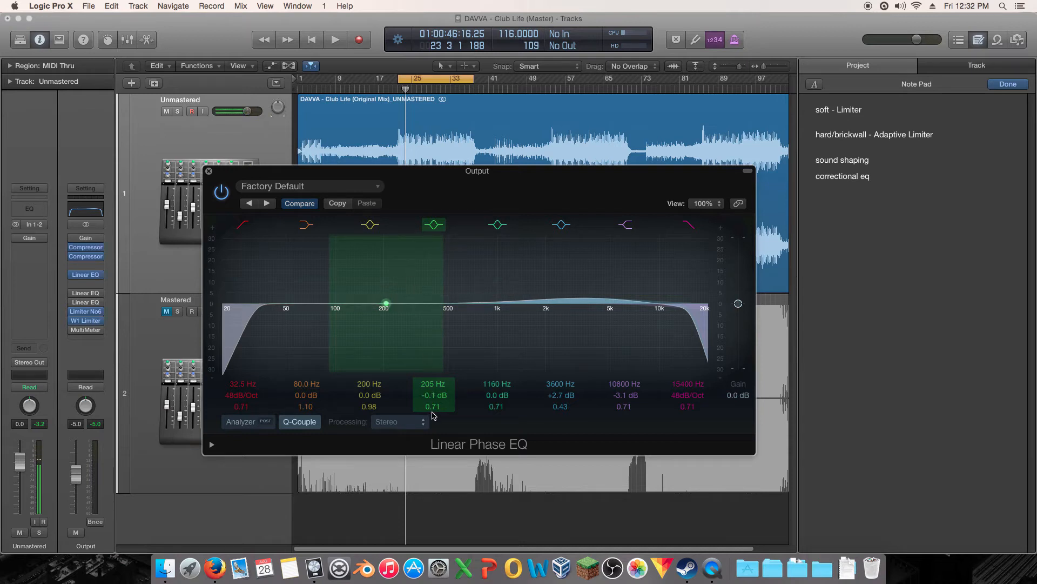
double_click(433, 395)
type("9")
key("Return")
Step: Shape the 200 Hz band into a low-end boost of about +3.1 dB at 88 Hz with Q 0.83, comparing it bypassed and enabled during playback
mouse_move(385, 304)
left_mouse_down()
mouse_move(385, 331)
mouse_move(385, 321)
left_mouse_up()
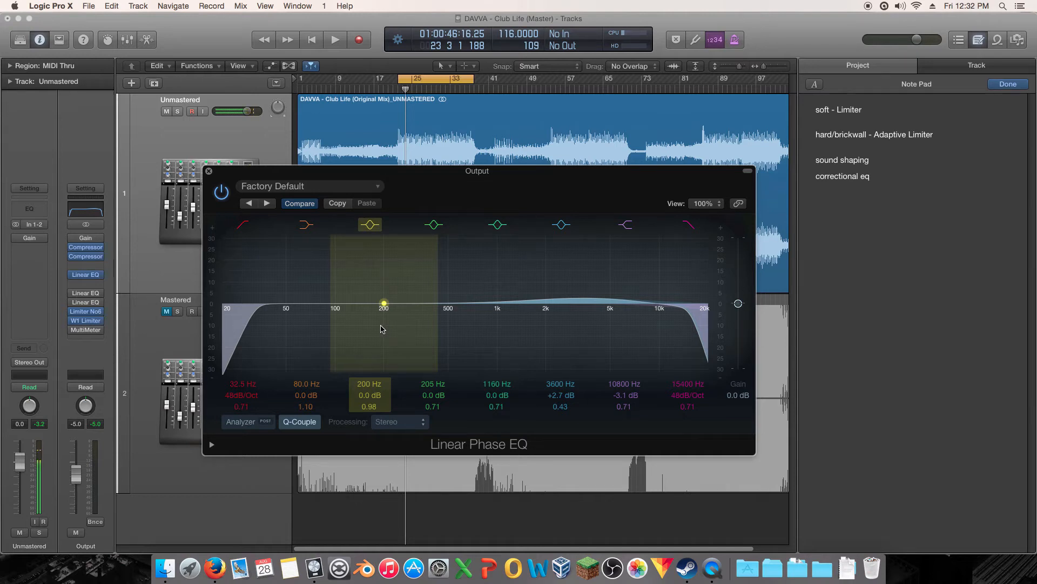
left_click_drag(381, 328, 320, 323)
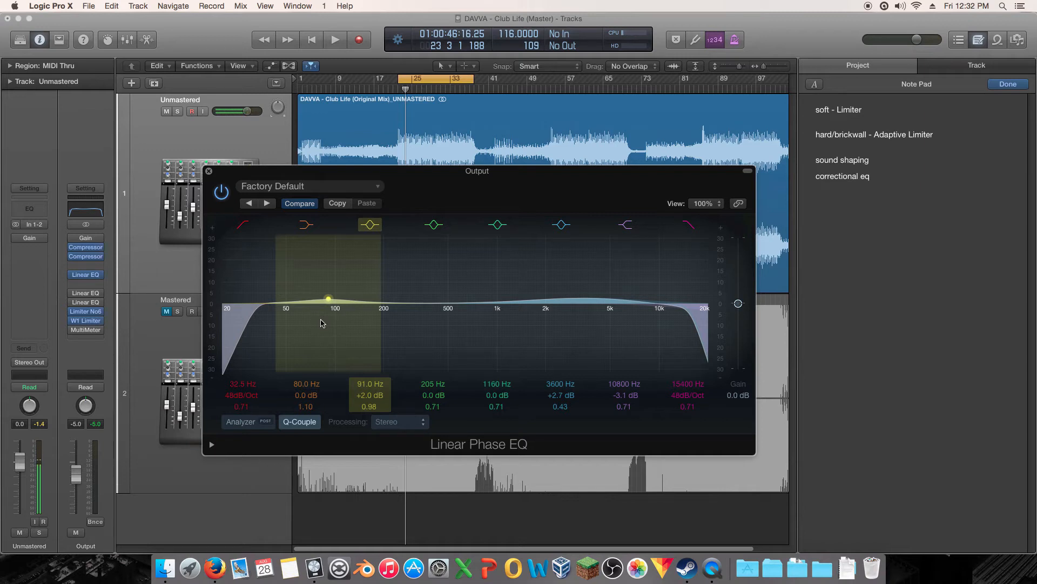
key("space")
left_click_drag(324, 320, 375, 297)
key("space")
key("space")
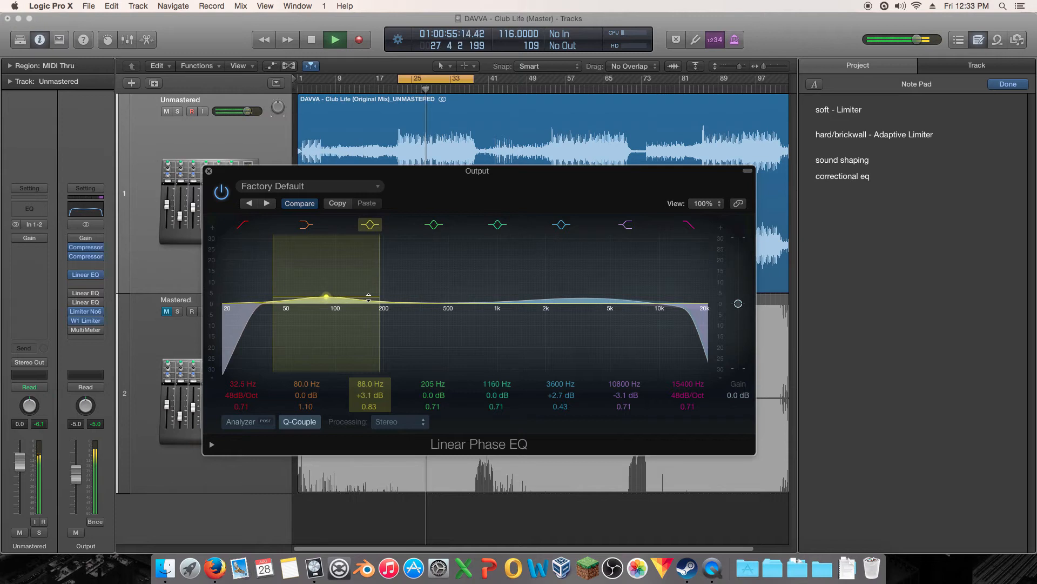
left_click(370, 225)
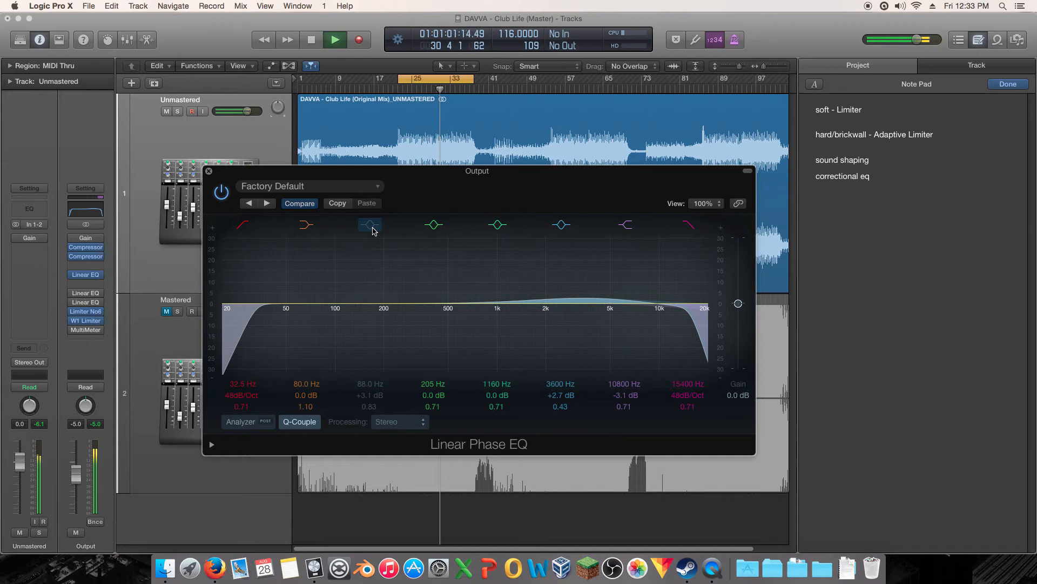
left_click(372, 228)
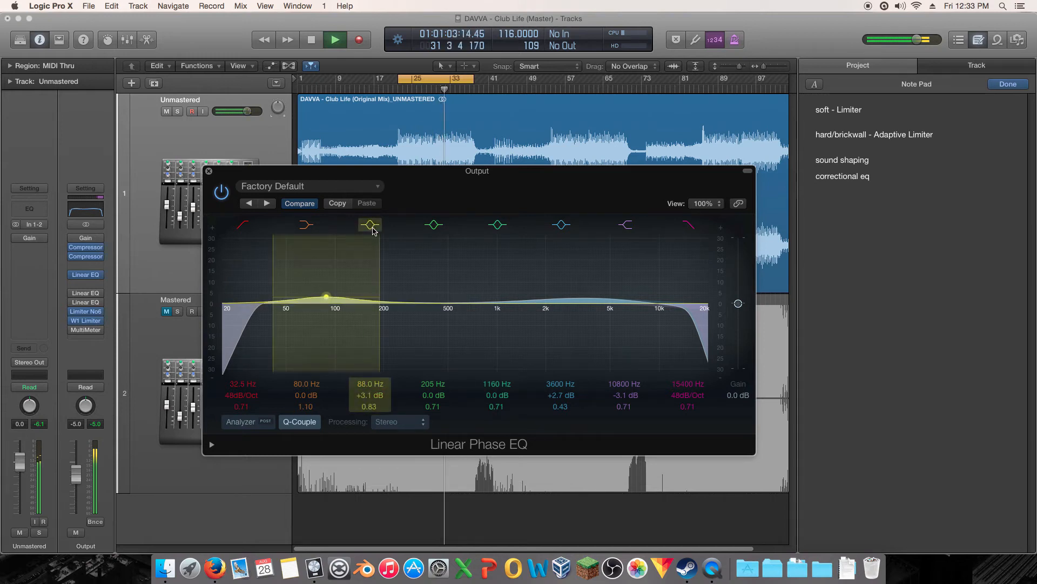
Step: Shift the 1160 Hz band to 1020 Hz and -0.3 dB, and set the 3600 Hz band to +1.9 dB with Q 0.46 while auditioning the drop
key("space")
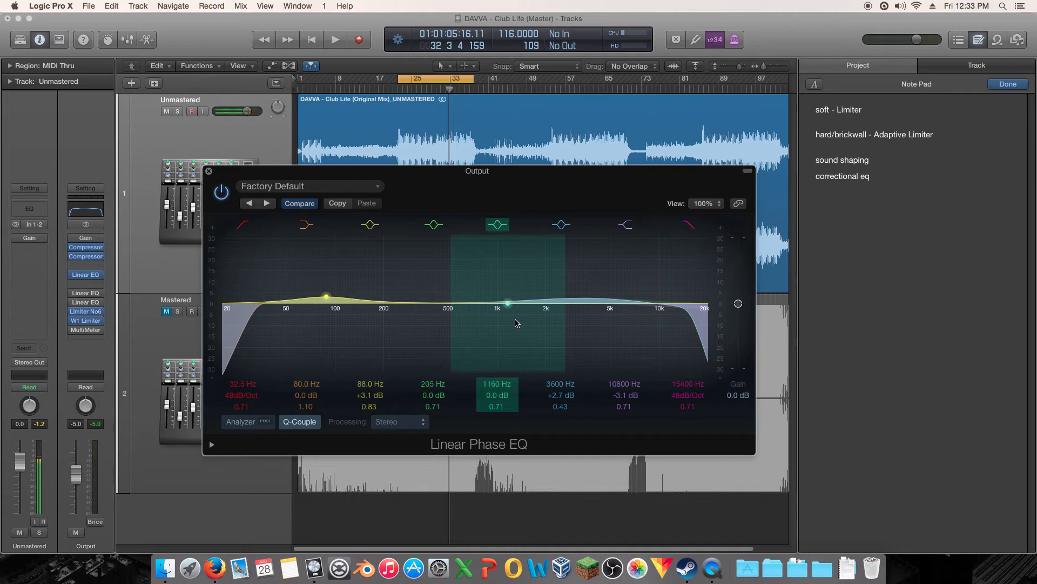
mouse_move(516, 323)
left_mouse_down()
mouse_move(508, 296)
mouse_move(497, 321)
left_mouse_up()
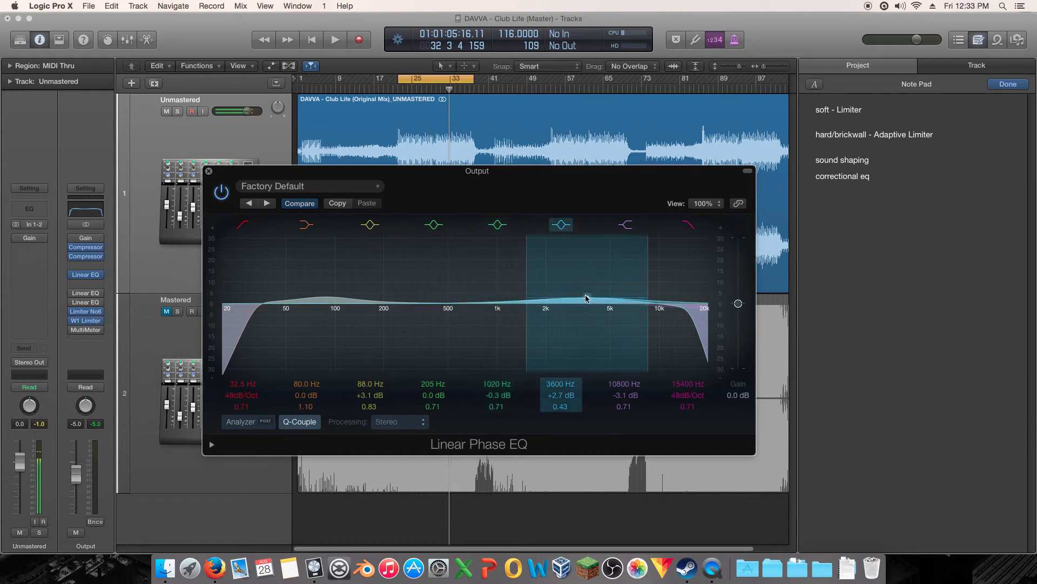
mouse_move(526, 296)
left_mouse_down()
mouse_move(516, 297)
mouse_move(527, 296)
left_mouse_up()
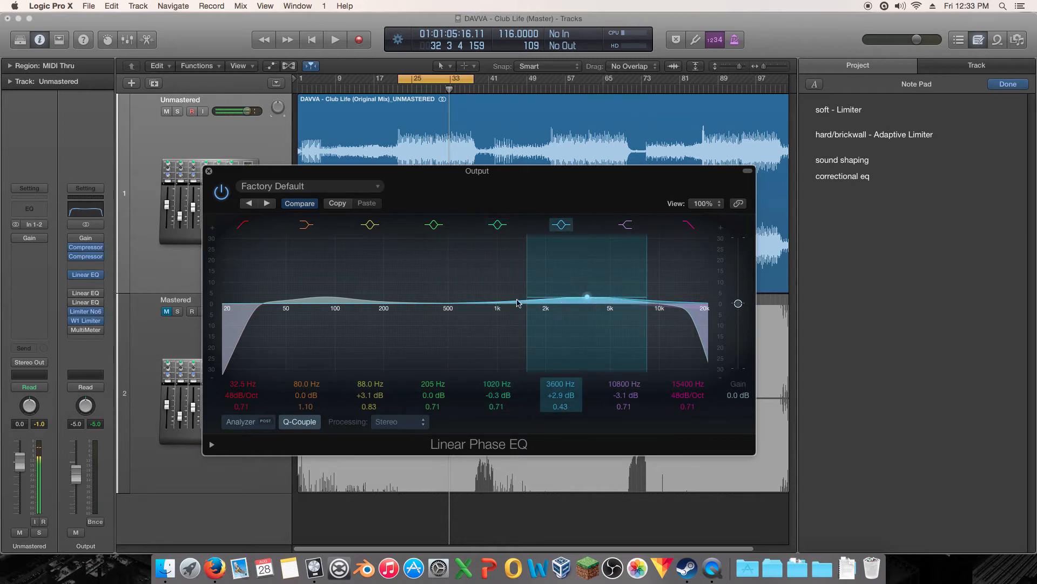
key("space")
left_click_drag(646, 297, 647, 299)
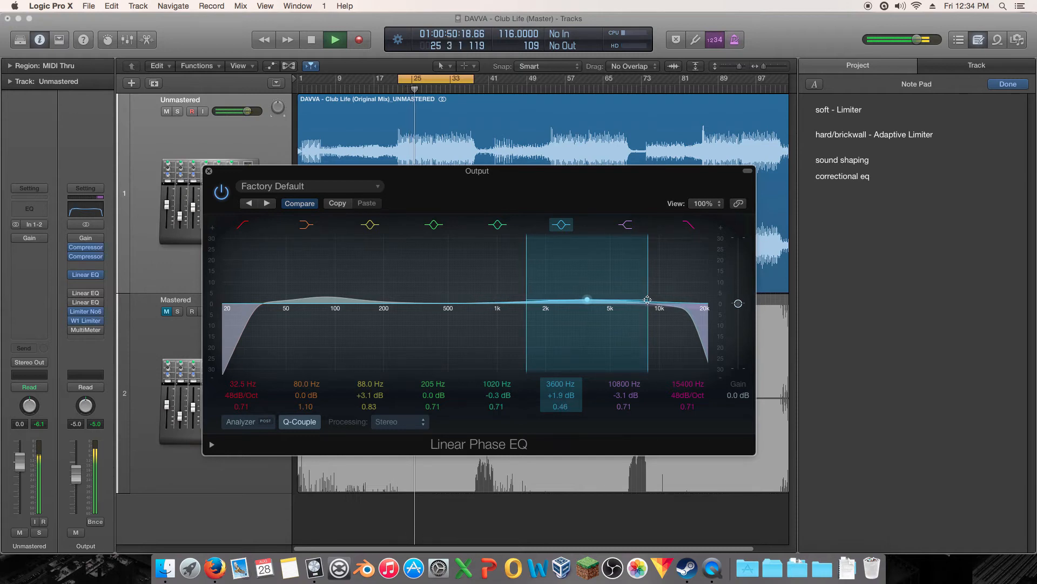
left_click(507, 319)
key("space")
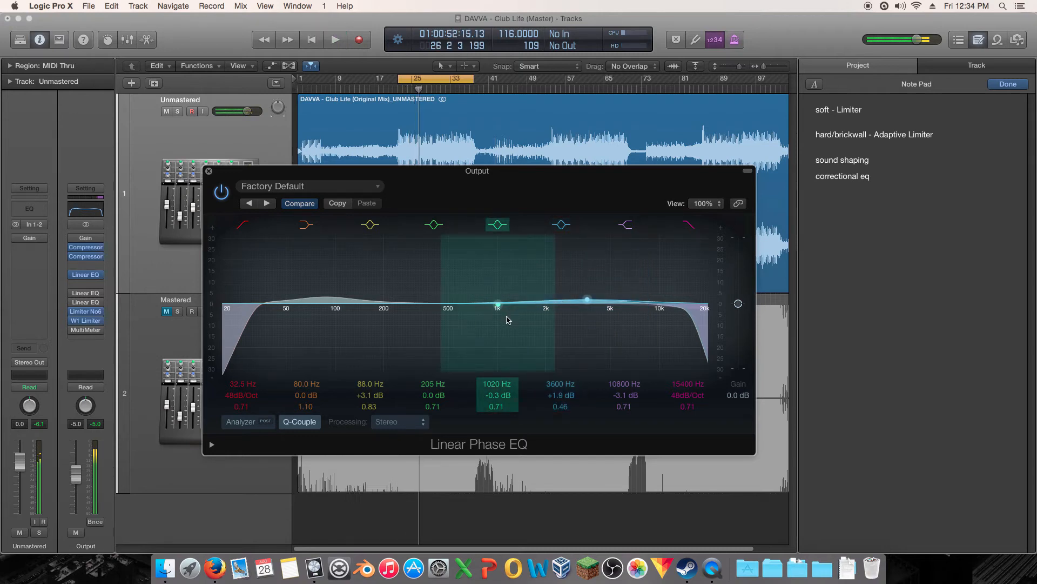
Step: Try a wide +5.6 dB boost at 1040 Hz with Q 0.23, resetting the band to 0.0 dB at 1140 Hz with Q 1.80
left_click_drag(503, 318, 512, 316)
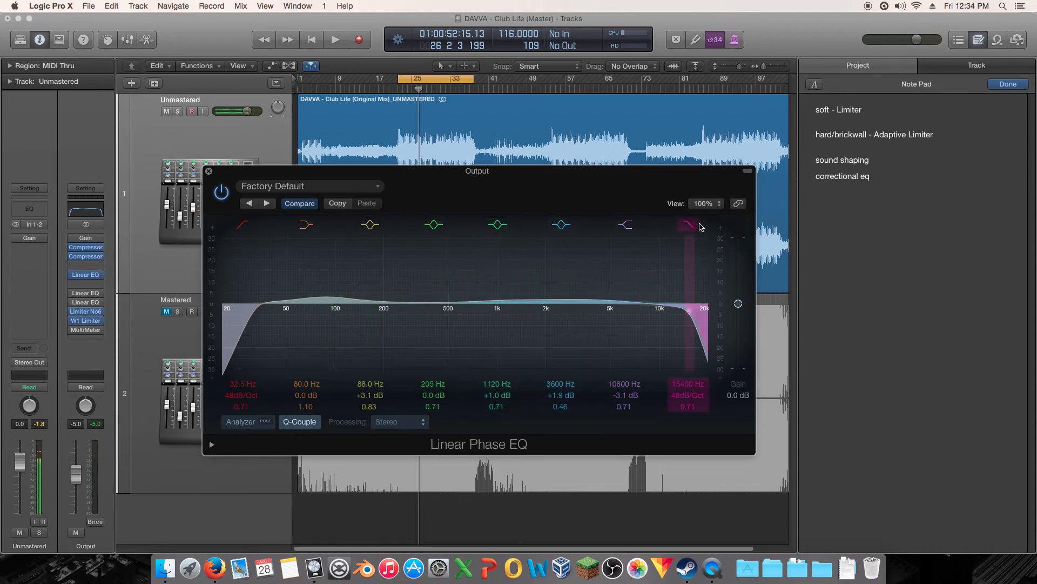
left_click_drag(587, 172, 524, 154)
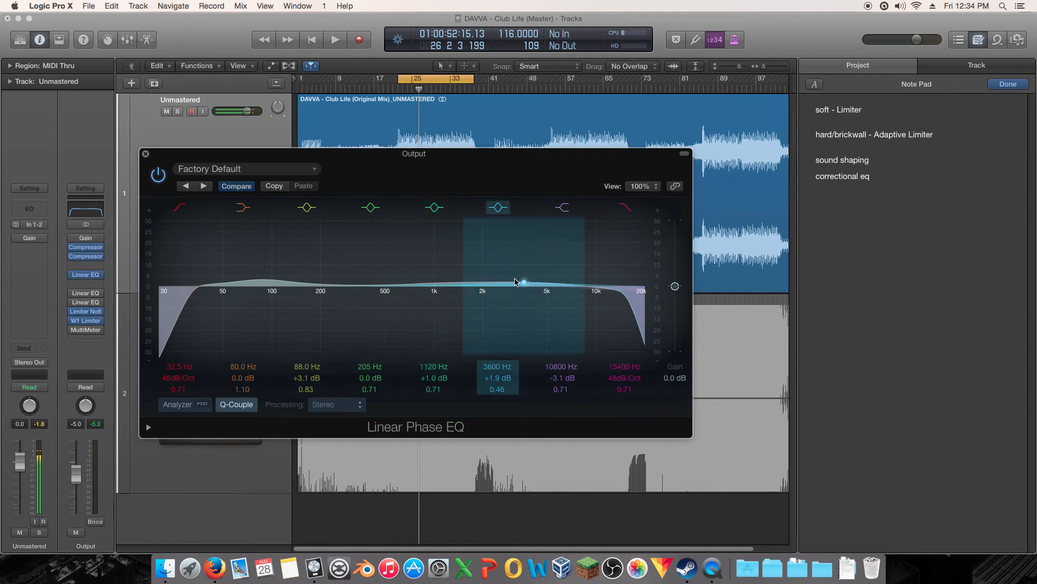
left_click_drag(442, 288, 500, 274)
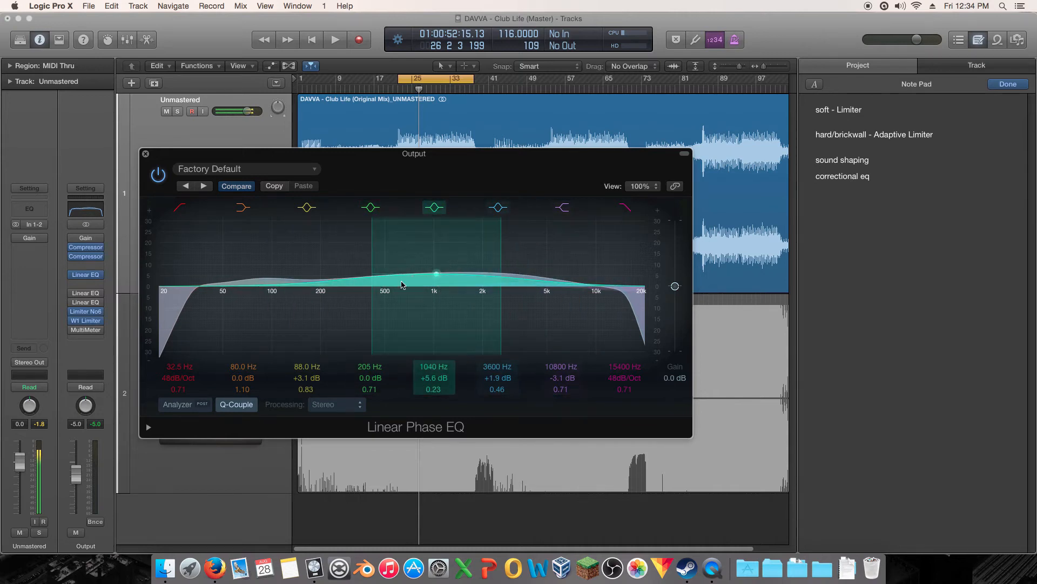
left_click_drag(473, 274, 463, 287)
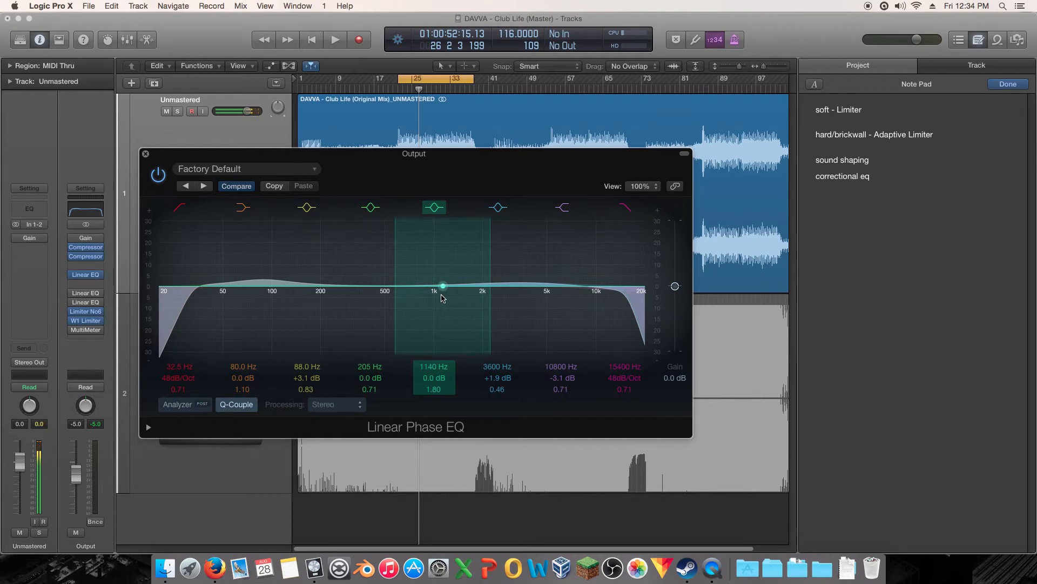
Step: Shape the 1140 Hz band into a +1.8 dB boost at 1360 Hz with Q 0.93 during playback, comparing the band switched off and on
key("space")
left_click_drag(442, 286, 484, 292)
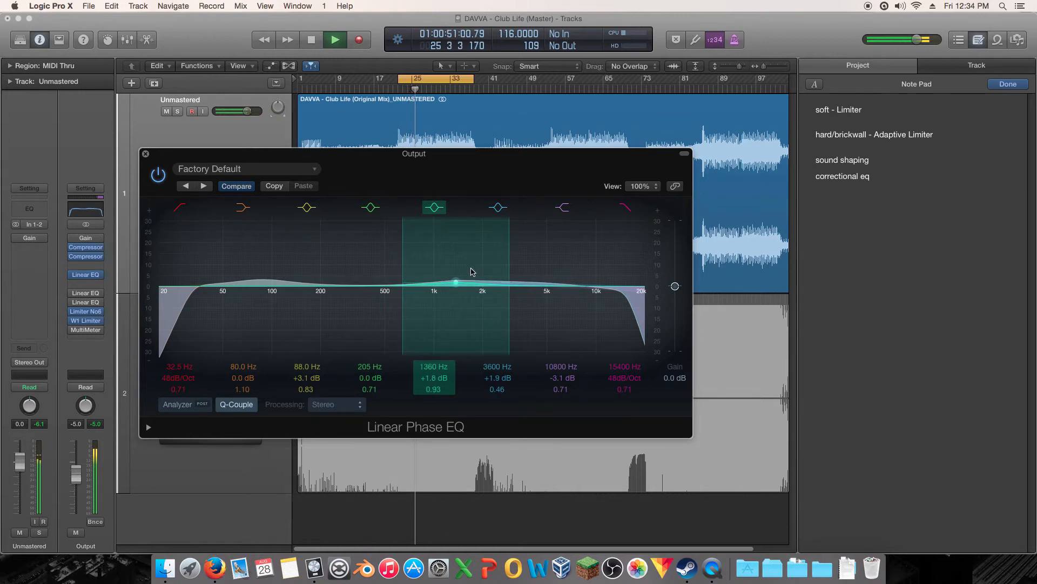
left_click(439, 210)
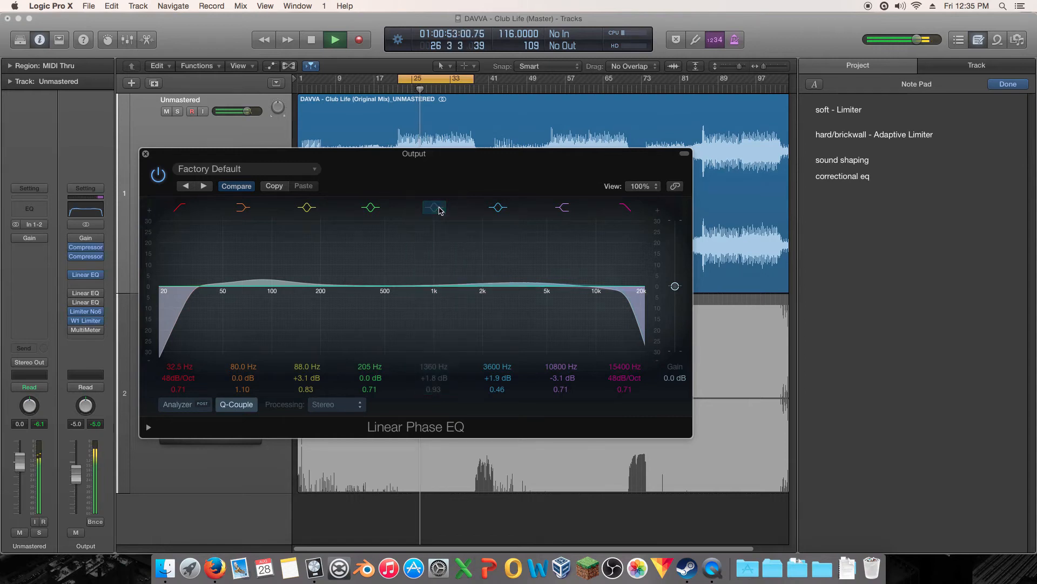
left_click(438, 210)
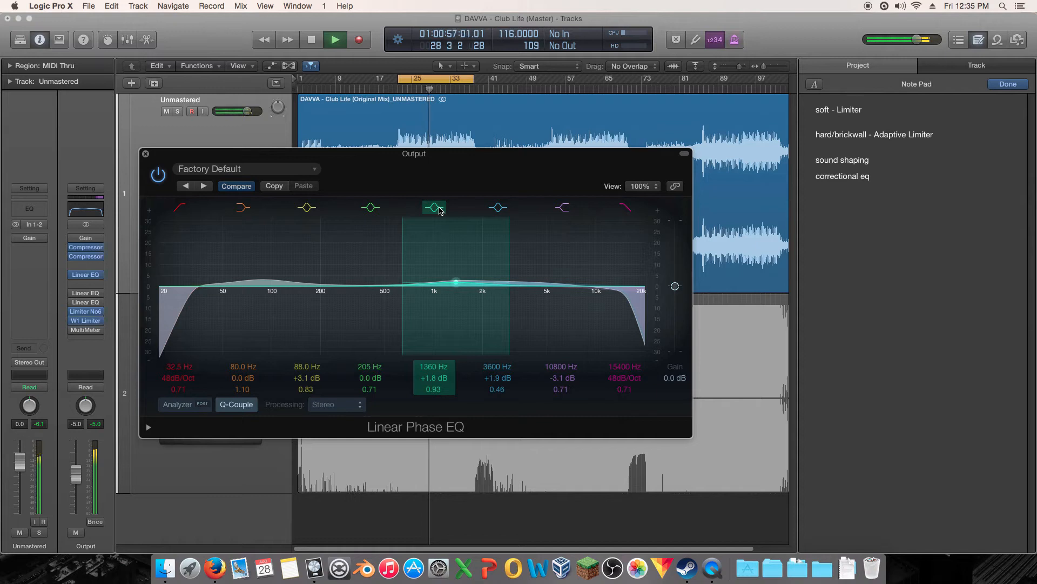
left_click(439, 210)
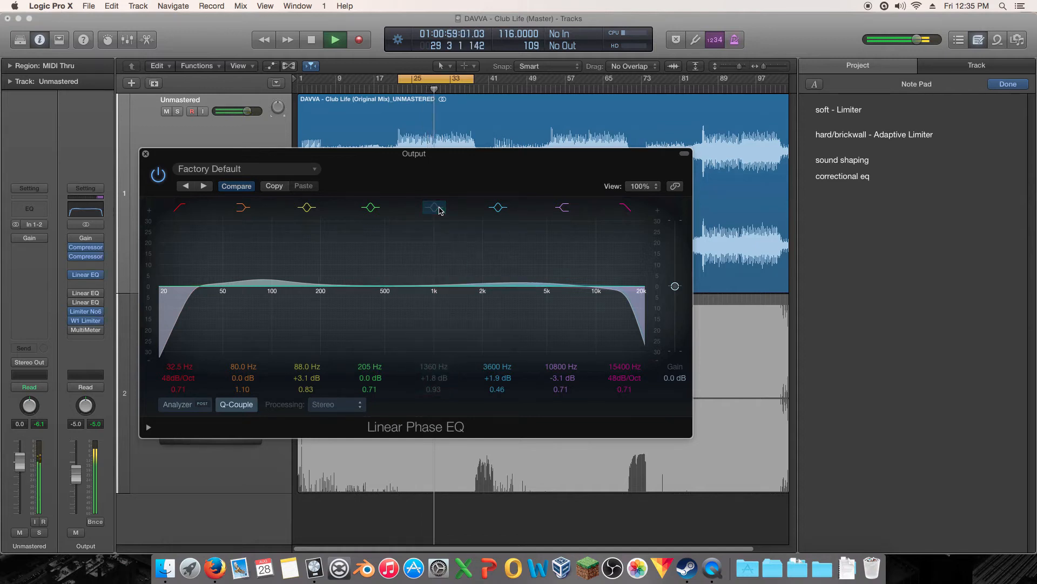
left_click(439, 210)
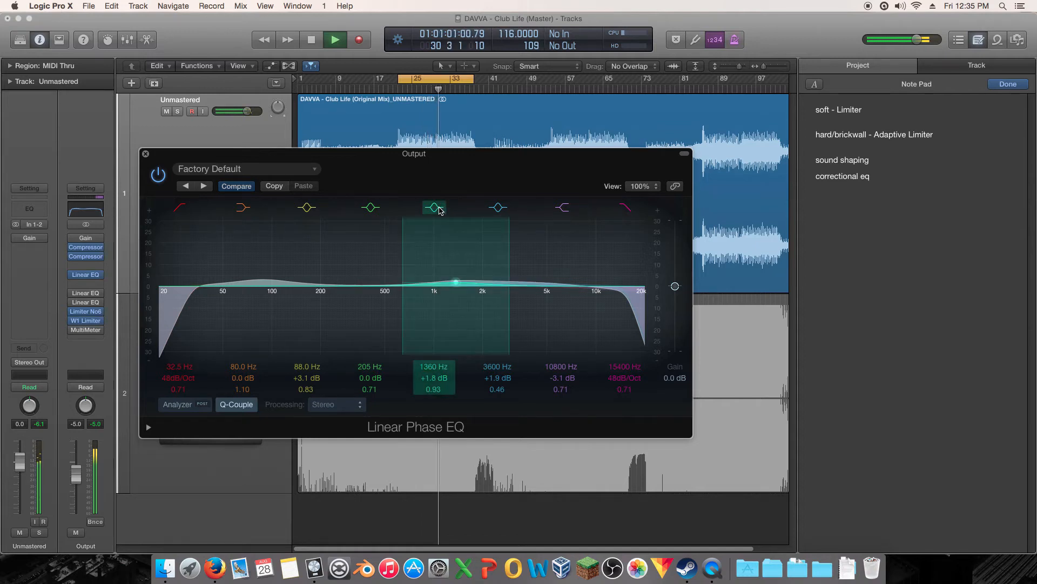
Step: Compare the drop with the whole EQ bypassed and enabled, and stop playback
left_click(159, 176)
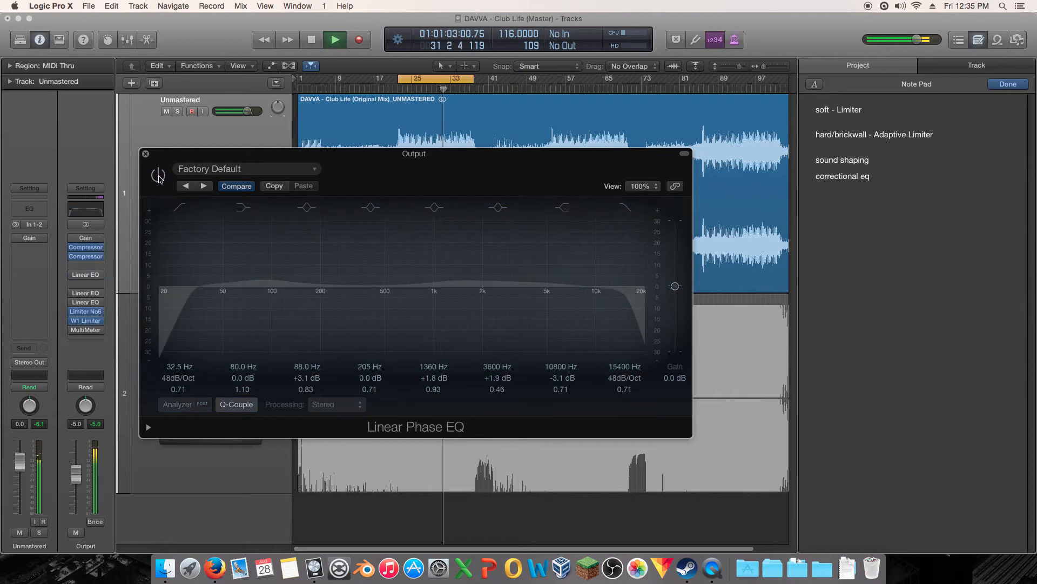
left_click(159, 176)
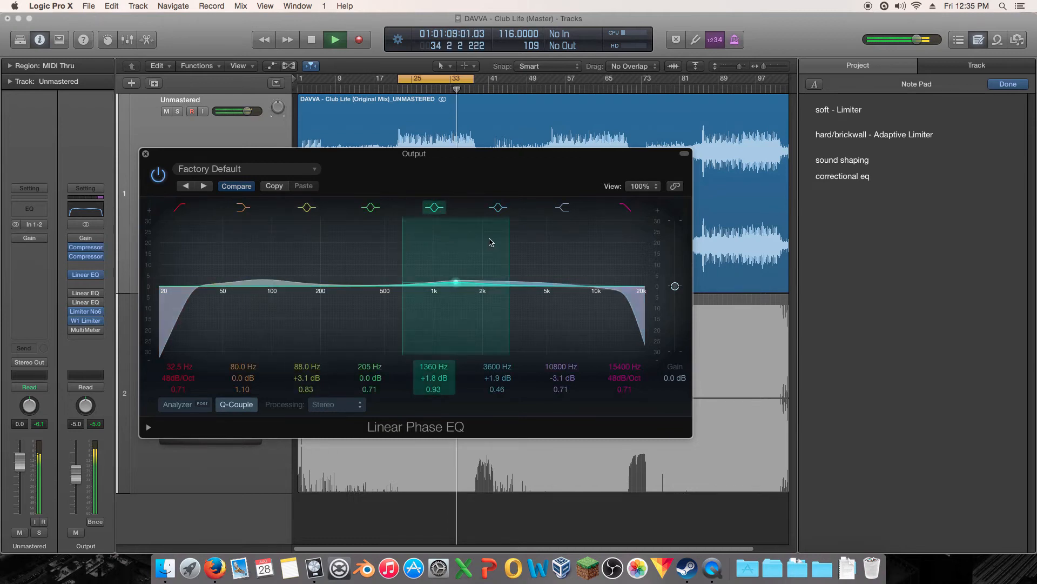
key("space")
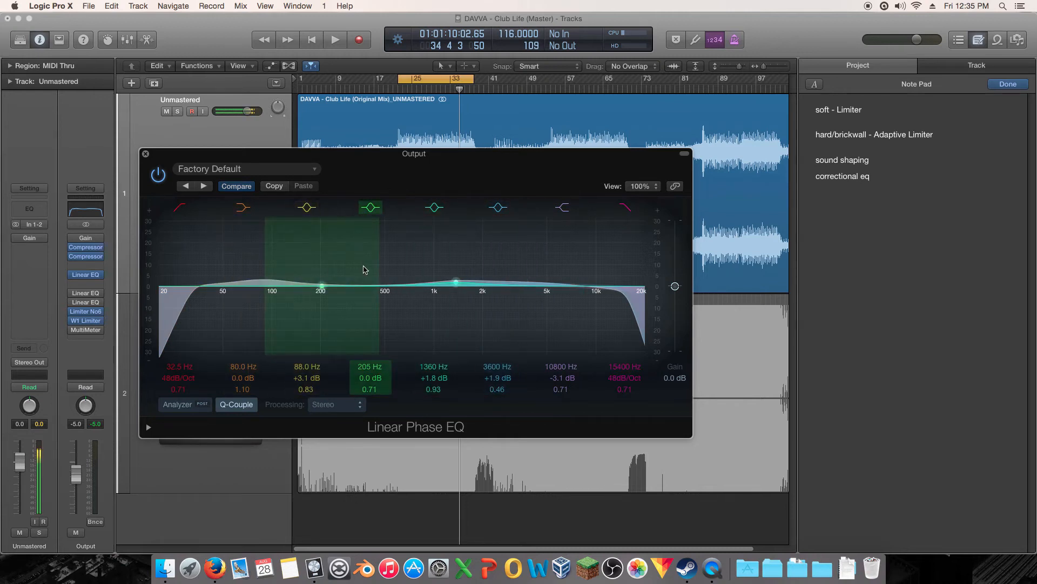
Step: Move the EQ window higher and switch off the 15400 Hz high cut and the 10800 Hz high shelf
mouse_move(373, 171)
left_mouse_down()
mouse_move(517, 166)
mouse_move(375, 160)
left_mouse_up()
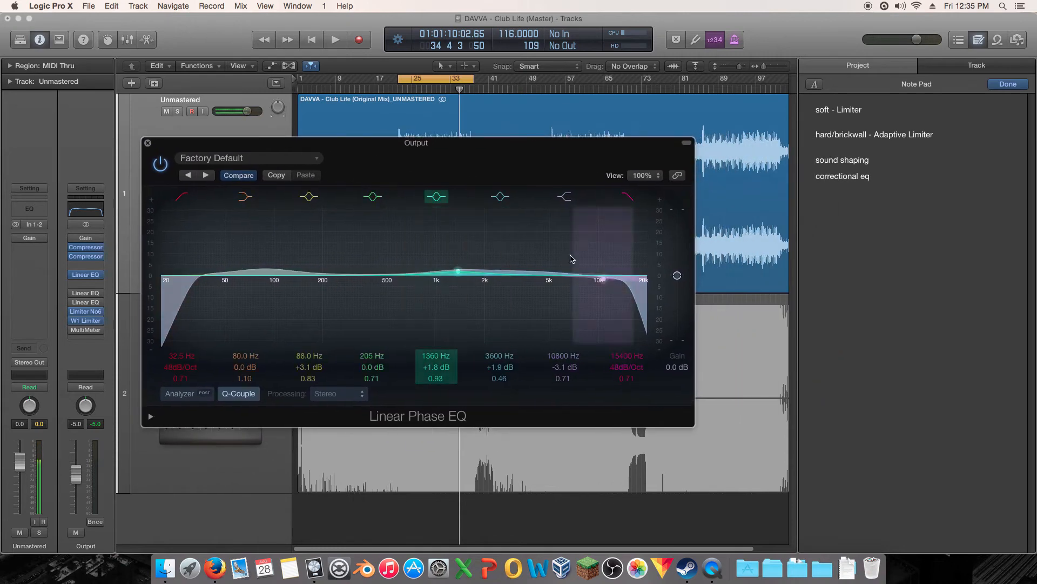
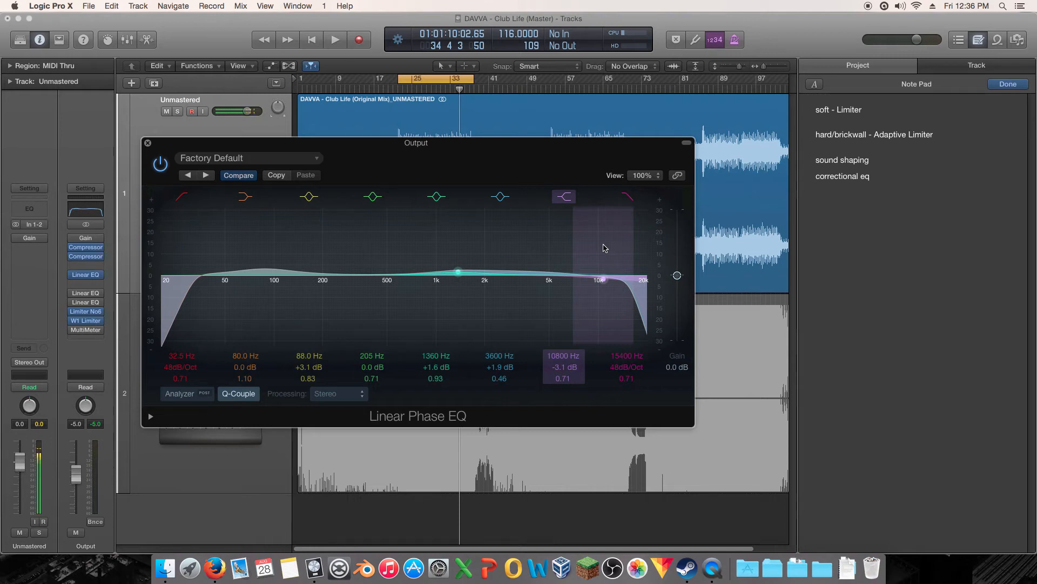
mouse_move(534, 146)
left_mouse_down()
mouse_move(485, 130)
mouse_move(544, 132)
mouse_move(543, 141)
left_mouse_up()
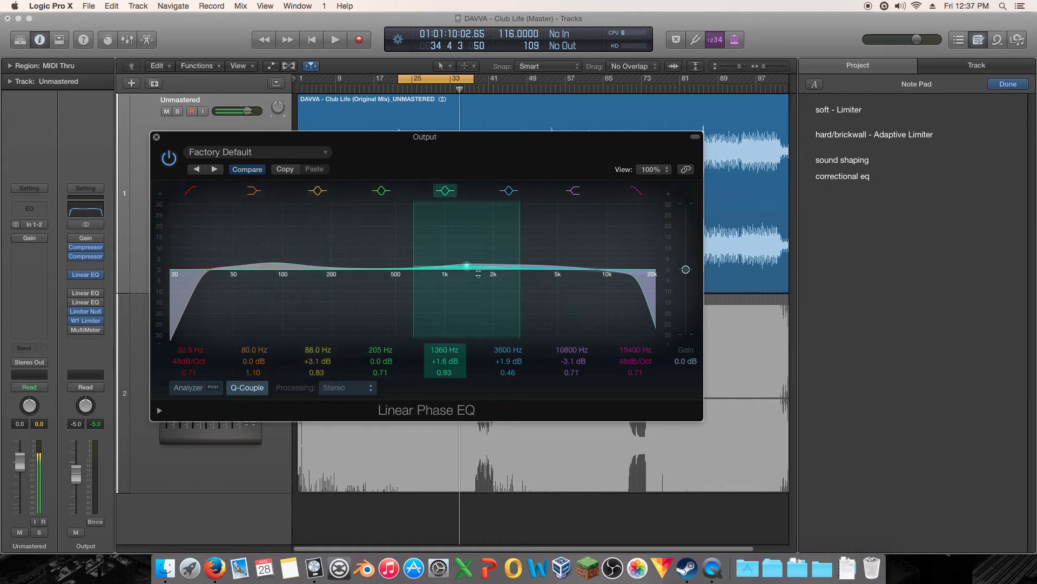
left_click(173, 159)
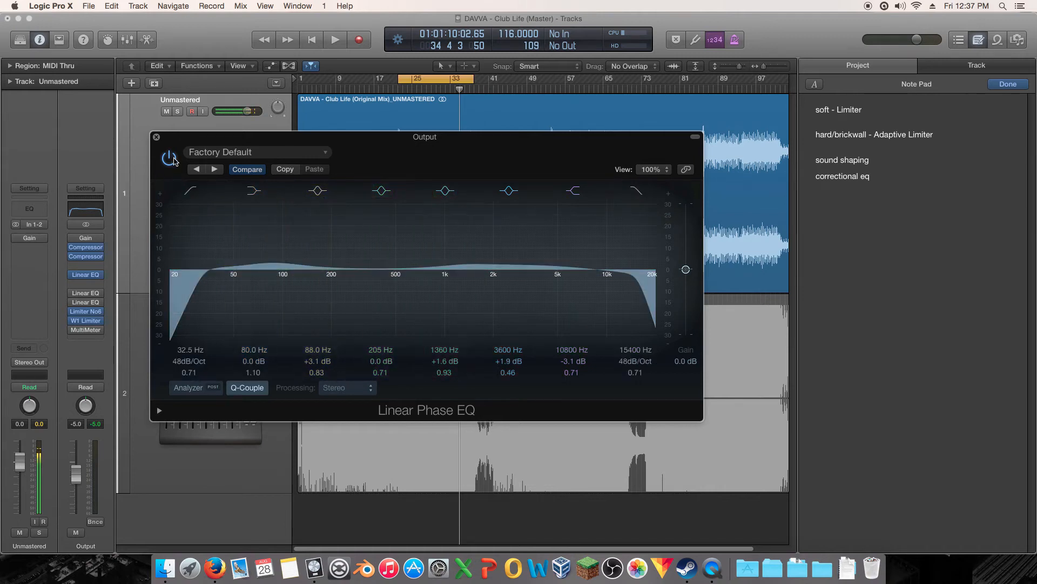
left_click(636, 191)
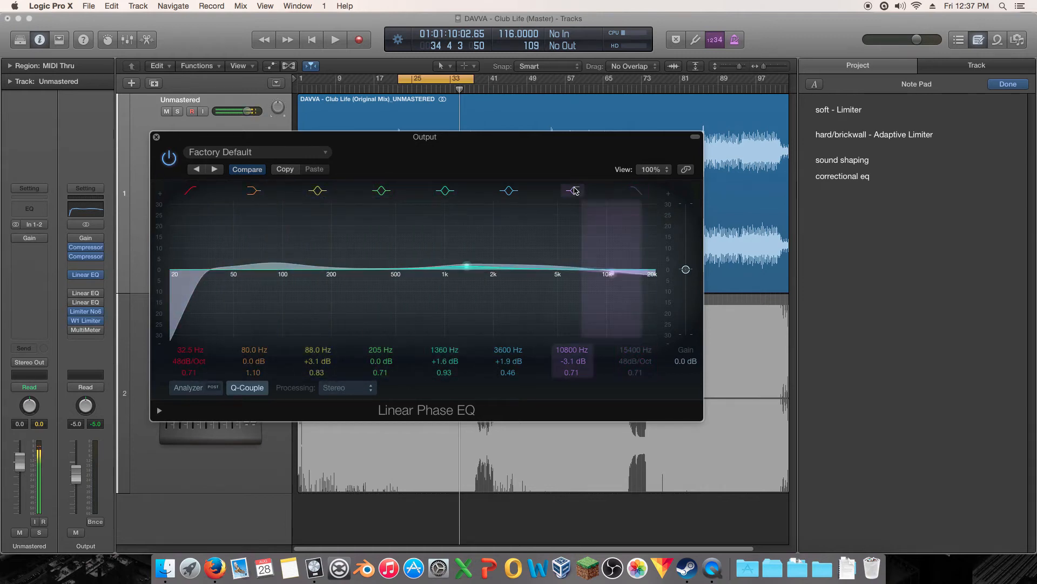
left_click(572, 190)
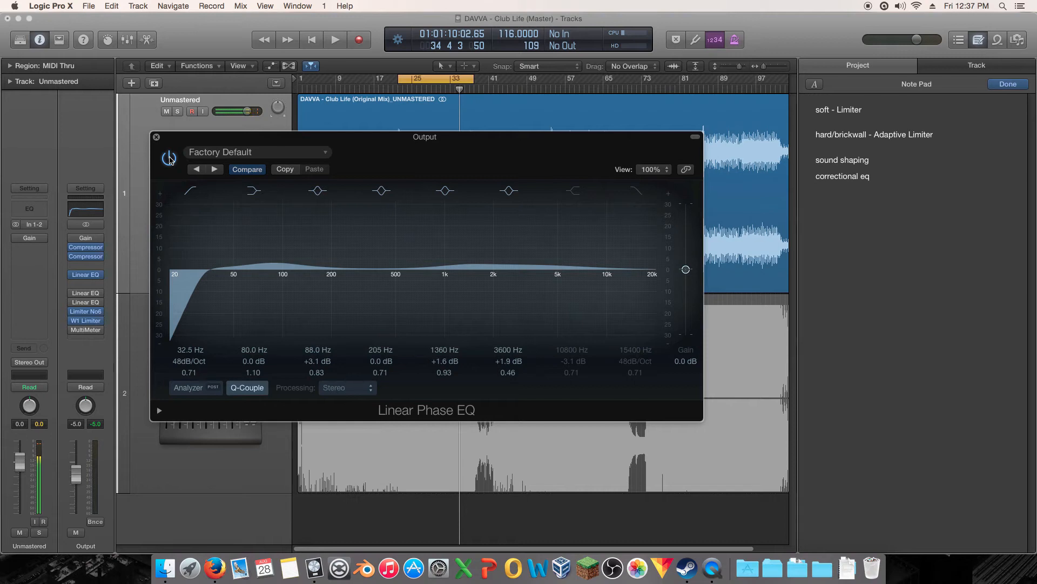
Step: Play the drop without the two high-frequency bands, comparing the EQ bypassed and enabled
key("space")
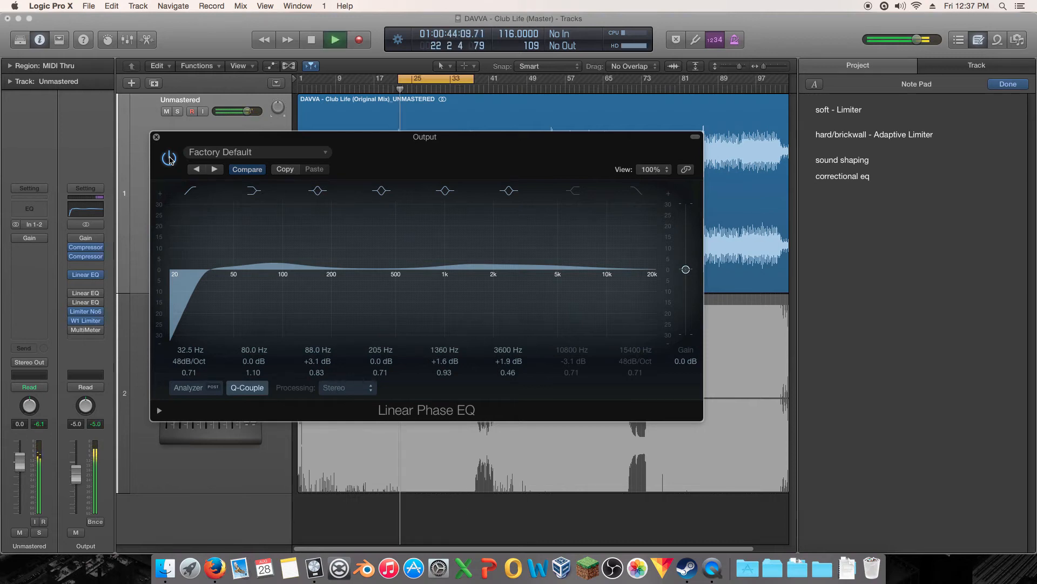
left_click(169, 158)
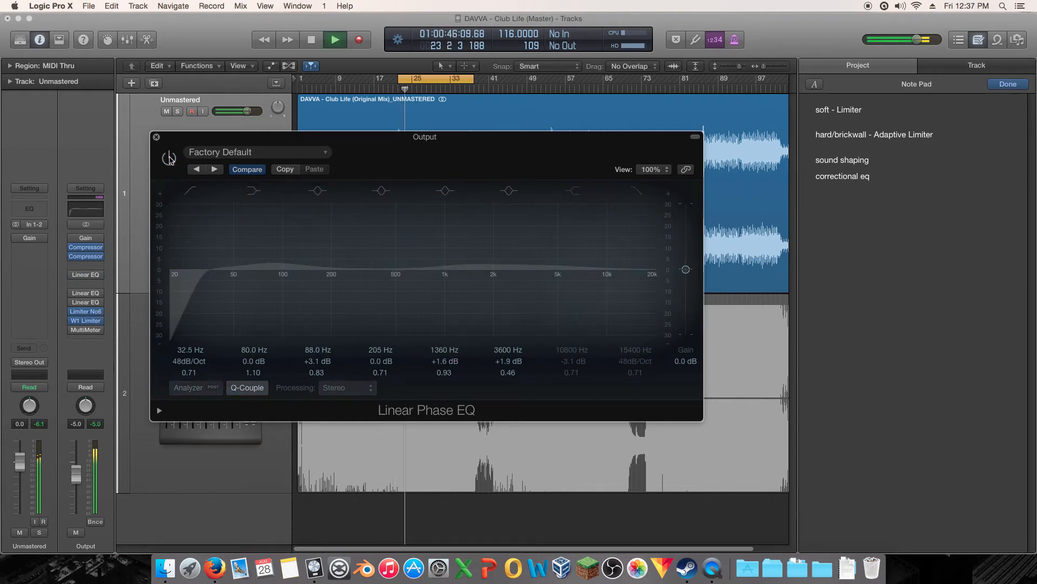
left_click(169, 158)
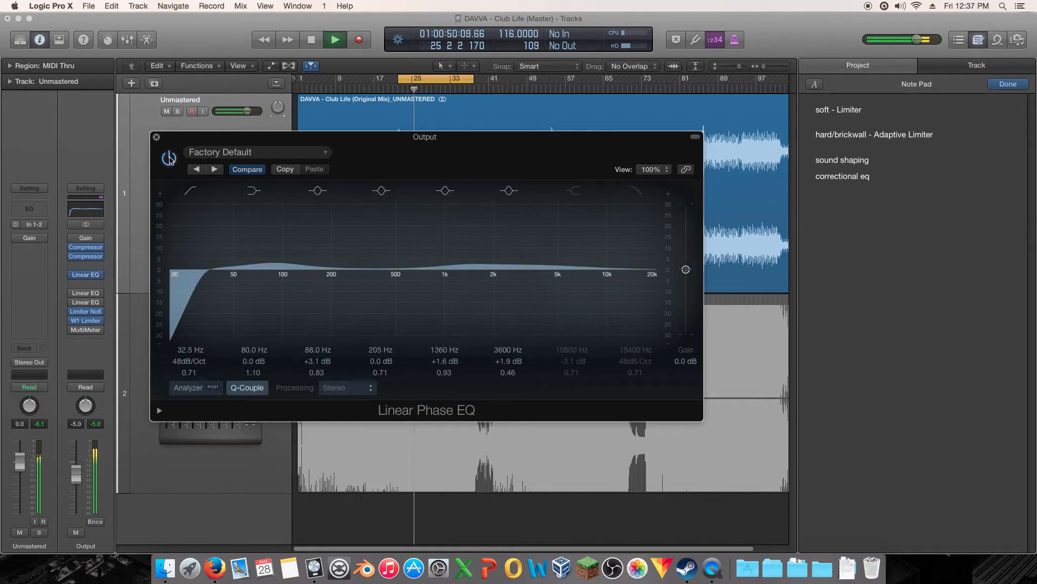
left_click(169, 158)
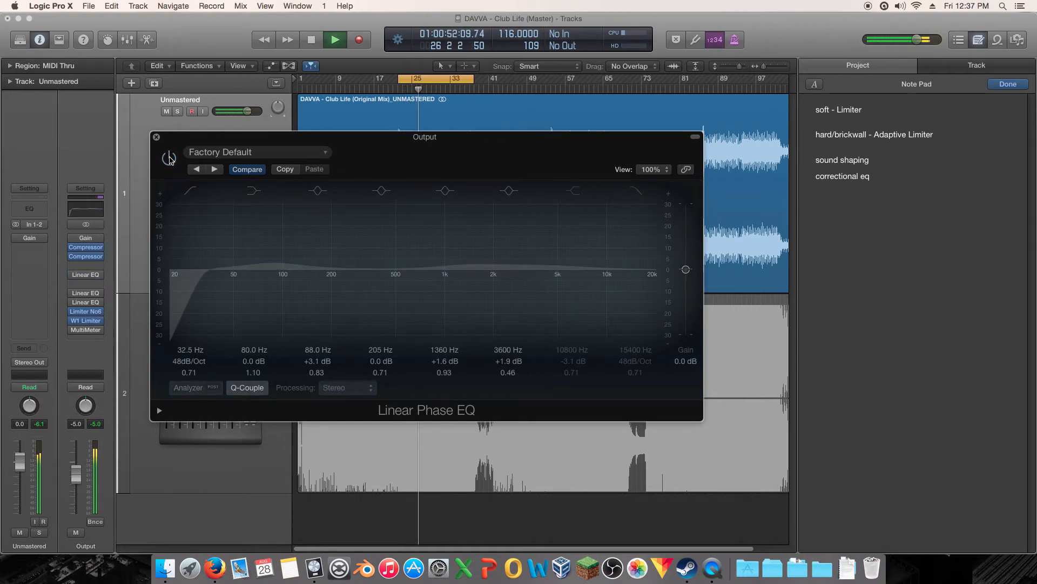
left_click(169, 157)
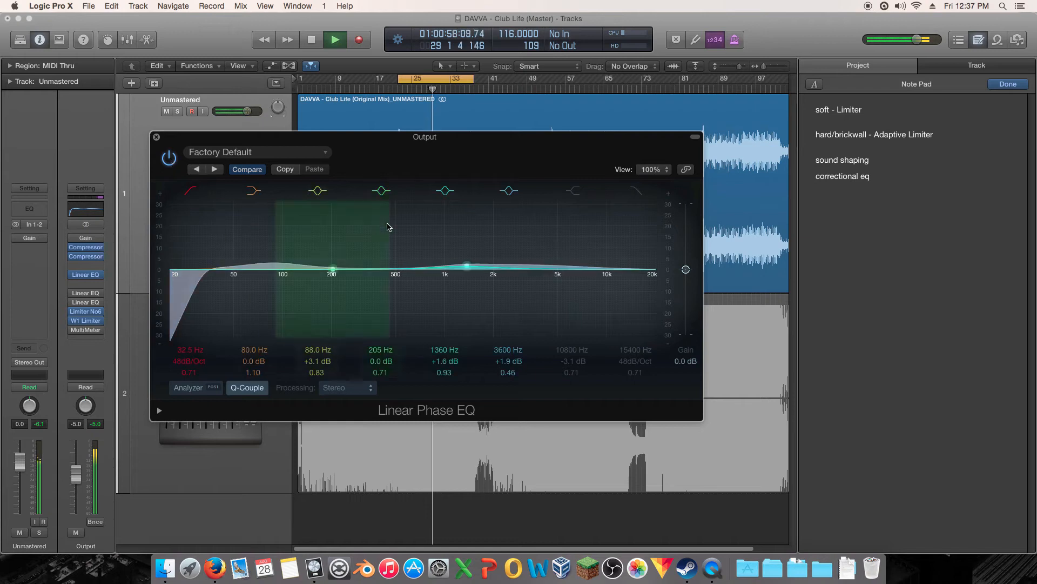
Step: Reduce the upper-mid boost to +0.8 dB at 1380 Hz and the low-end boost to +2.4 dB at 87 Hz during playback
left_click_drag(497, 219, 536, 223)
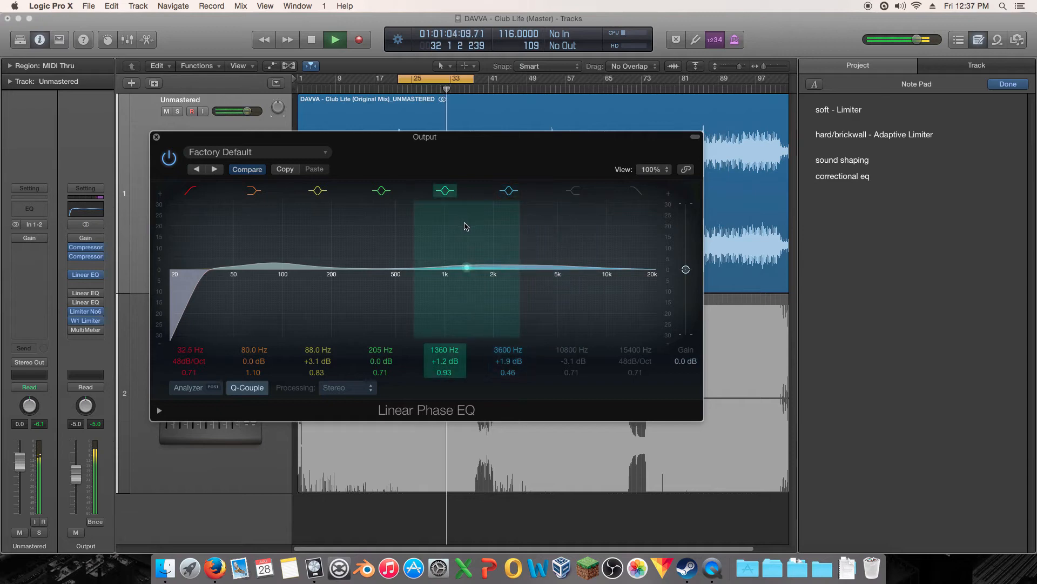
left_click_drag(465, 225, 468, 227)
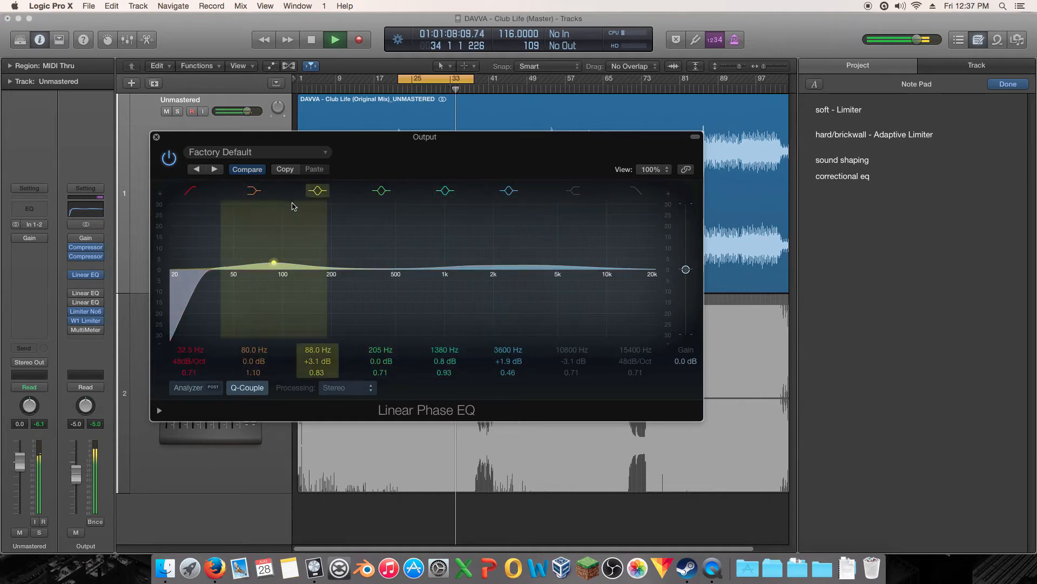
left_click_drag(291, 210, 289, 218)
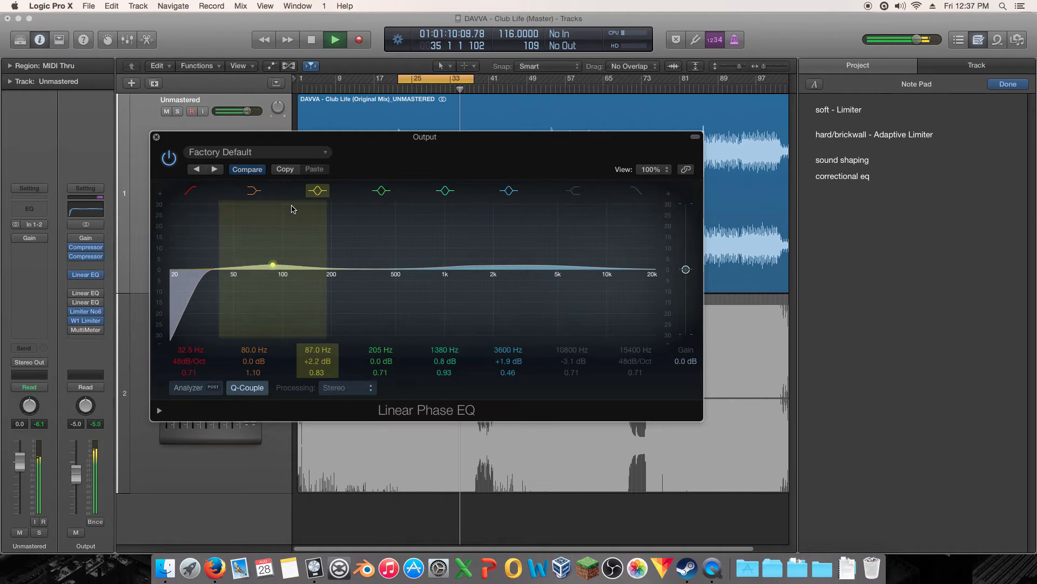
Step: Compare the gentler boosts against the bypassed EQ while the drop keeps playing
left_click(166, 158)
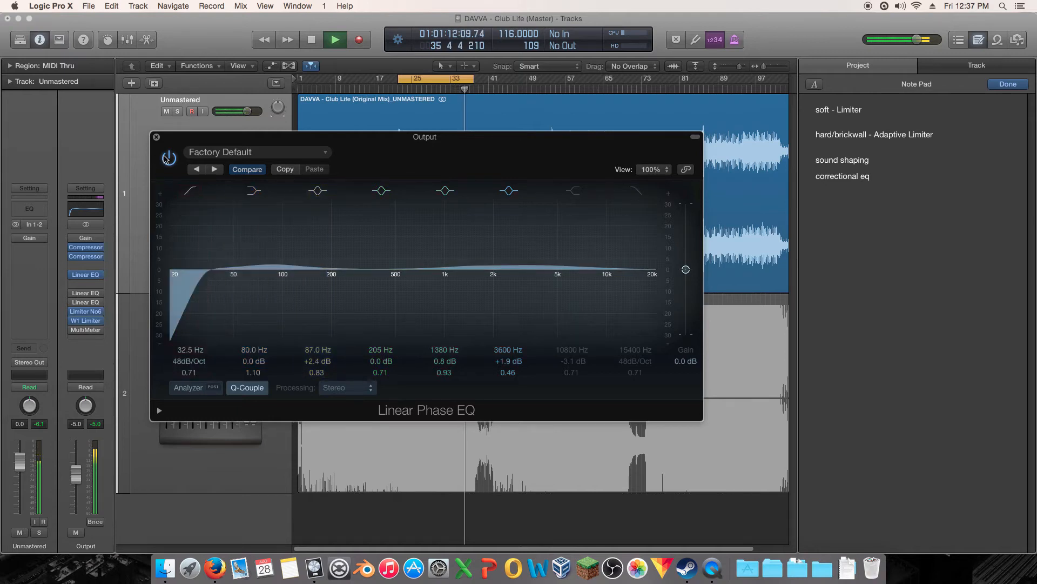
left_click(166, 157)
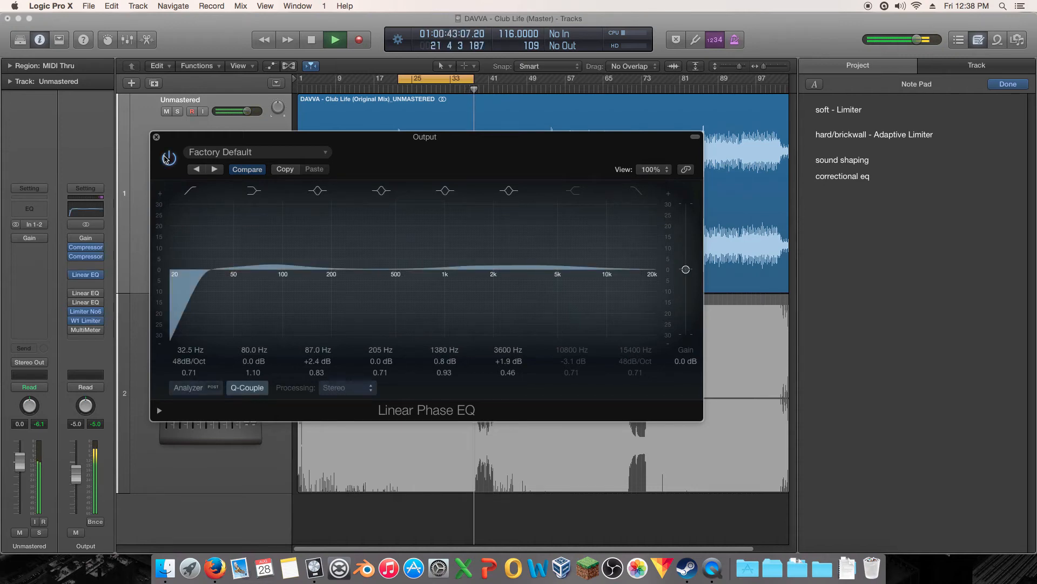
left_click(167, 157)
Step: Stop playback with the EQ enabled and switch the 10800 Hz high shelf and 15400 Hz high cut back on
key("space")
left_click(167, 158)
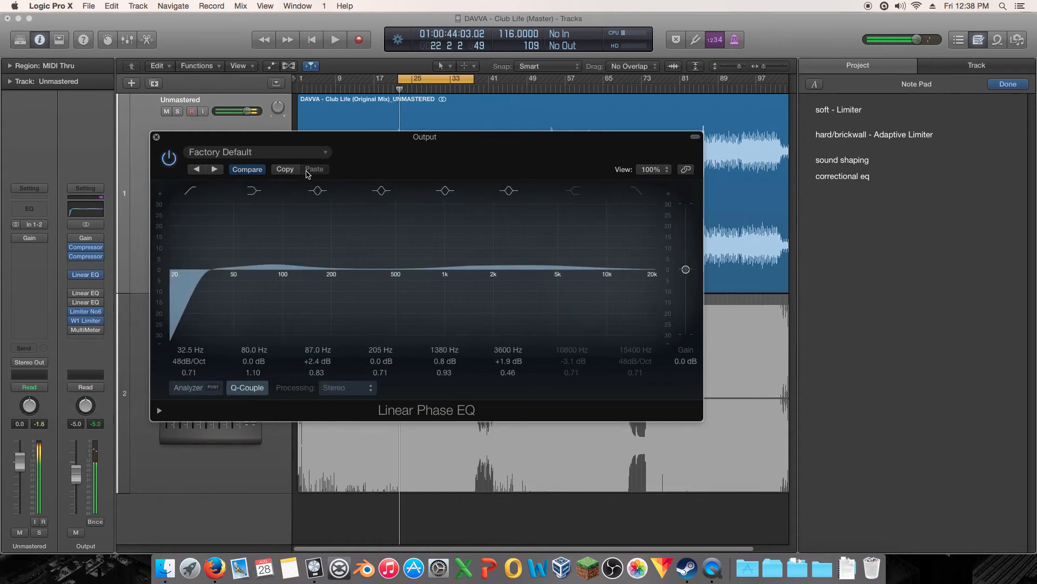
left_click(573, 190)
left_click(636, 191)
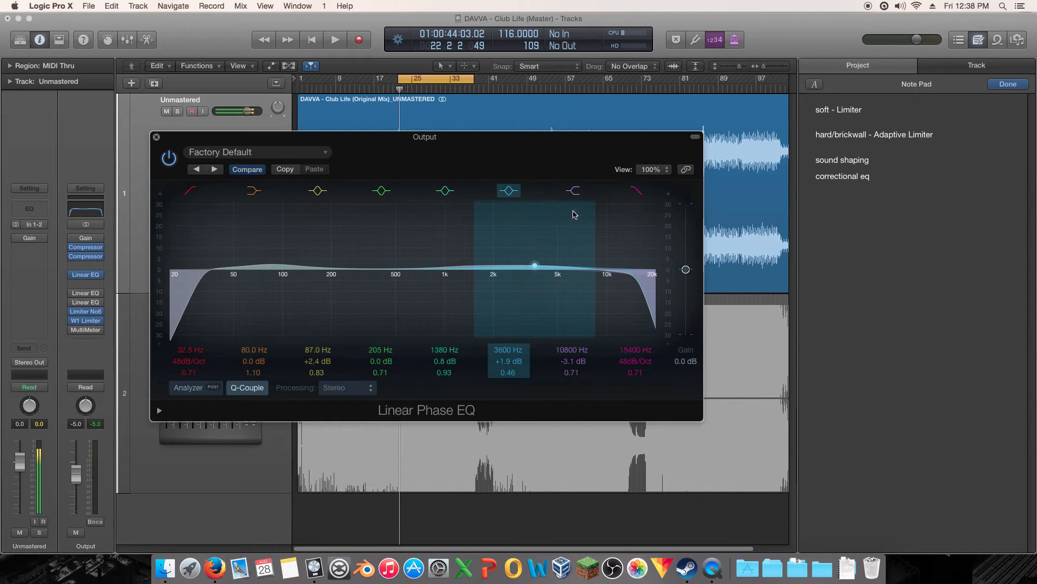
Step: Move the Linear Phase EQ window aside to uncover the unmastered track's waveform and select its region
left_click_drag(420, 138, 703, 143)
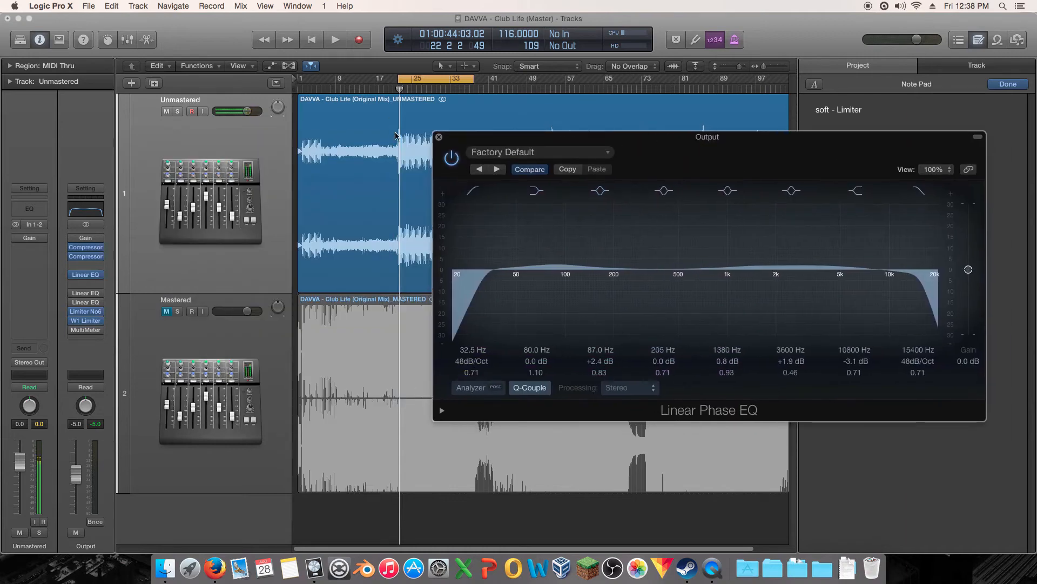
left_click(408, 135)
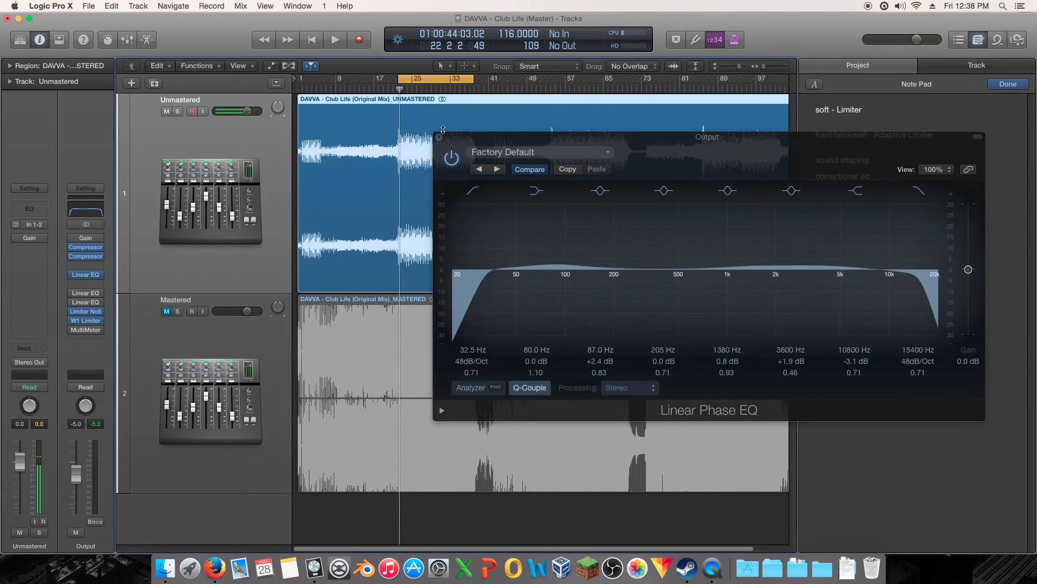
left_click_drag(771, 136, 811, 124)
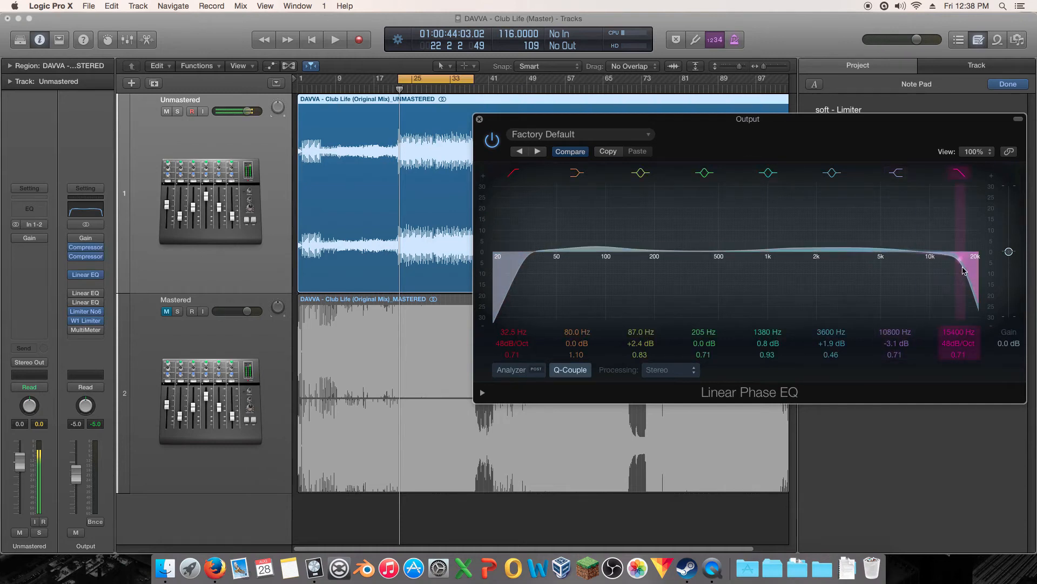
left_click_drag(788, 140, 615, 125)
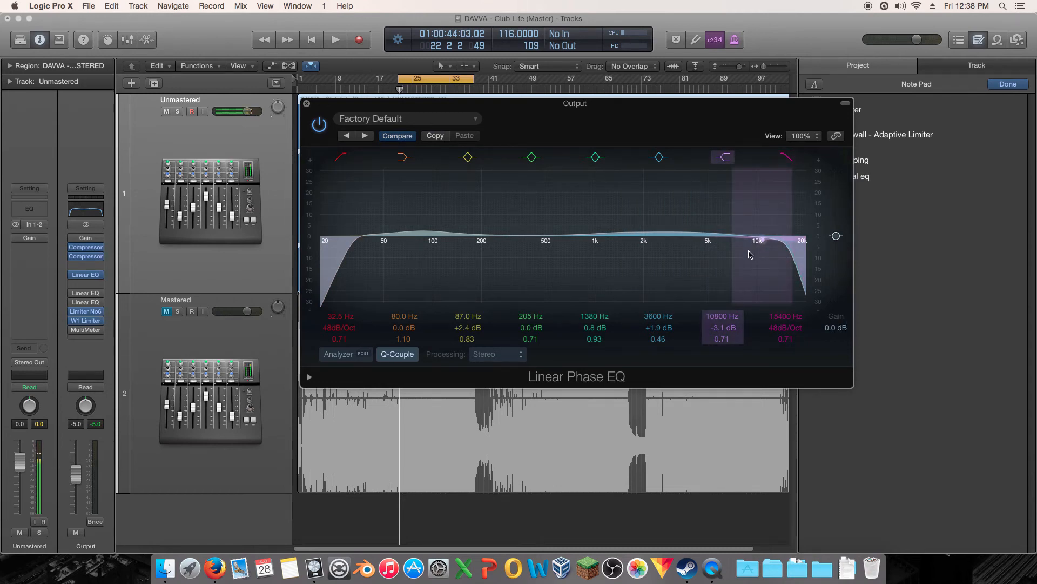
left_click_drag(589, 133, 760, 163)
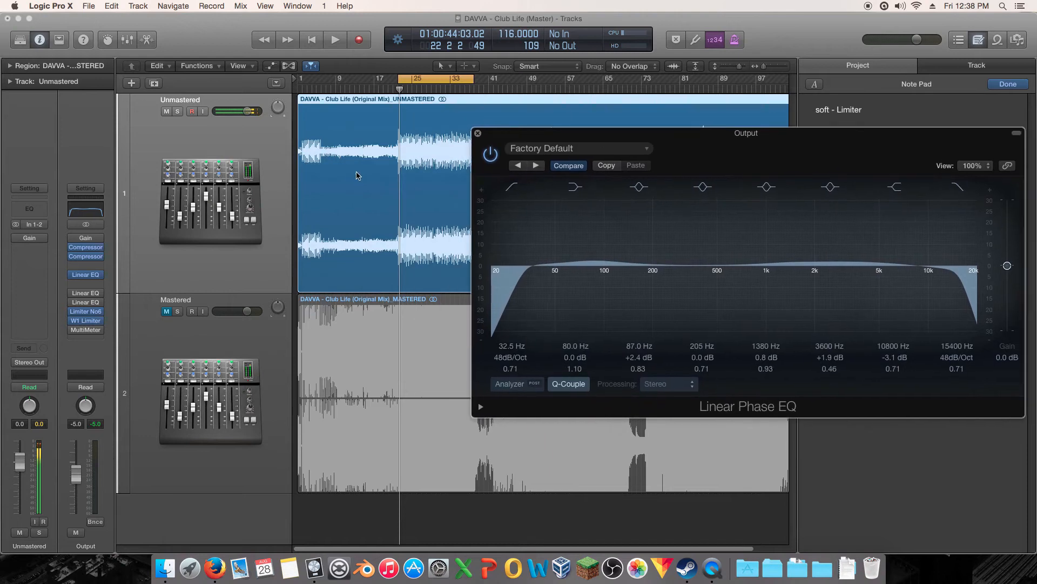
left_click_drag(567, 135, 605, 152)
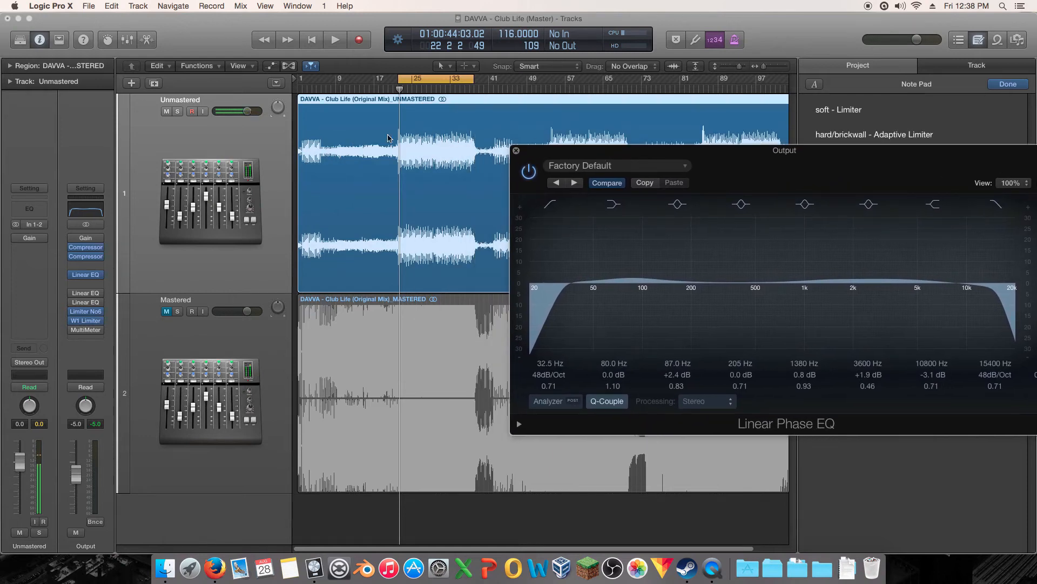
Step: Play the unmastered track from several points around the drops, ending in the breakdown near bar 75
double_click(379, 89)
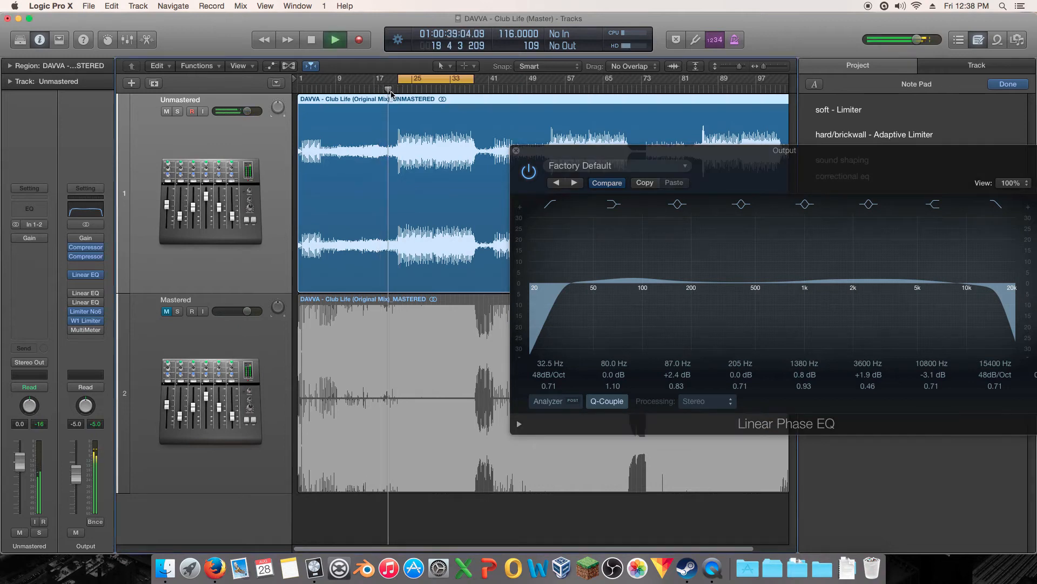
left_click(543, 90)
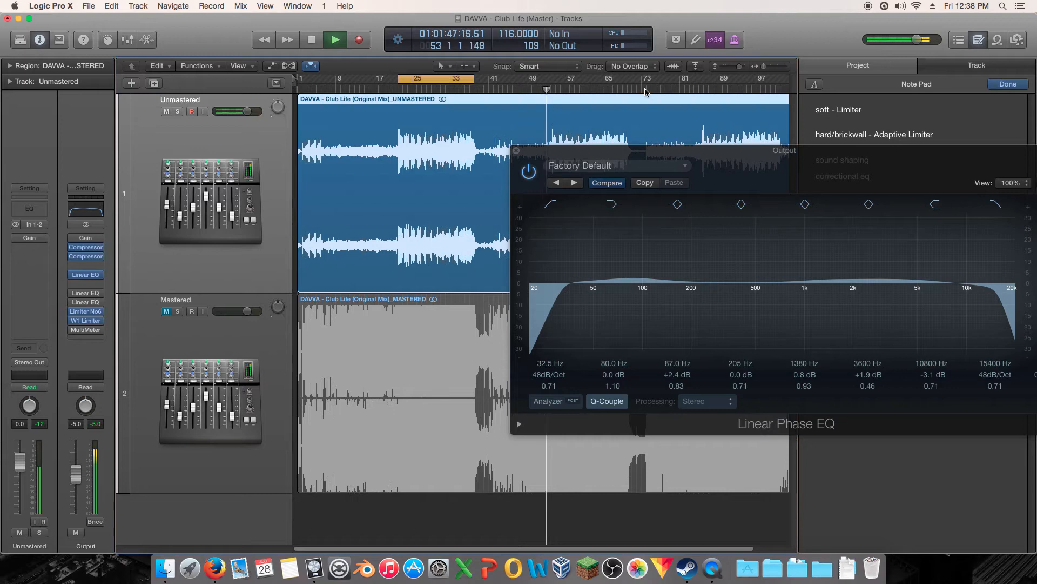
key("space")
double_click(447, 90)
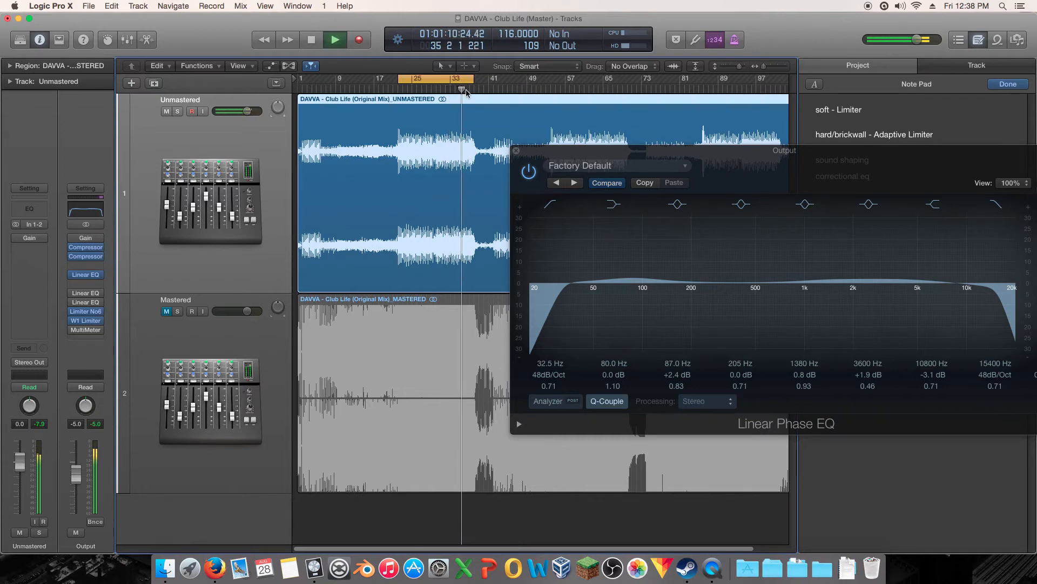
left_click(694, 89)
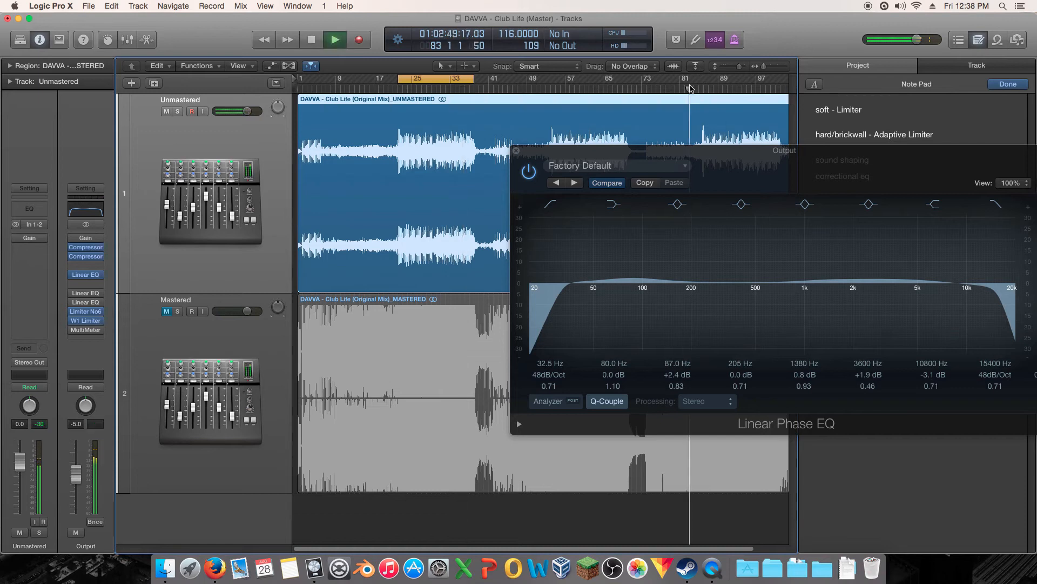
left_click(656, 87)
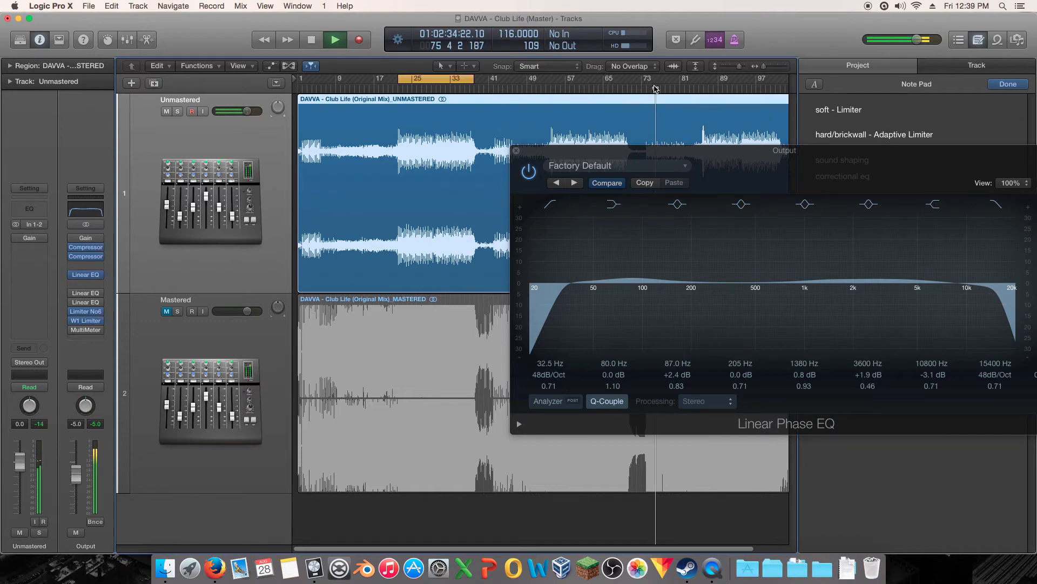
Step: Compare the breakdown with the 10800 Hz high shelf and 15400 Hz high cut off and on, and stop playback
left_click_drag(698, 150, 450, 131)
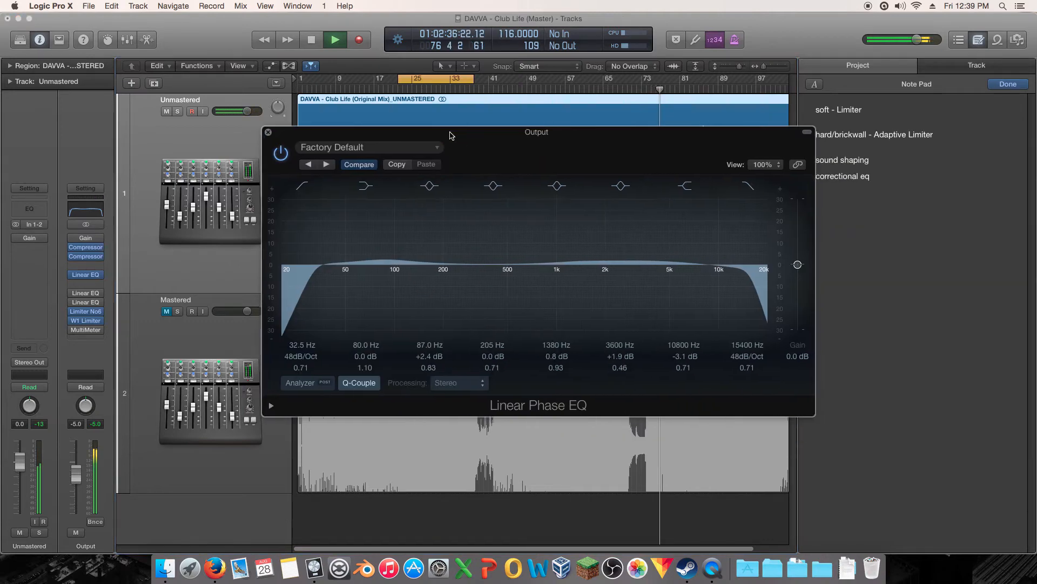
left_click(748, 186)
left_click(690, 190)
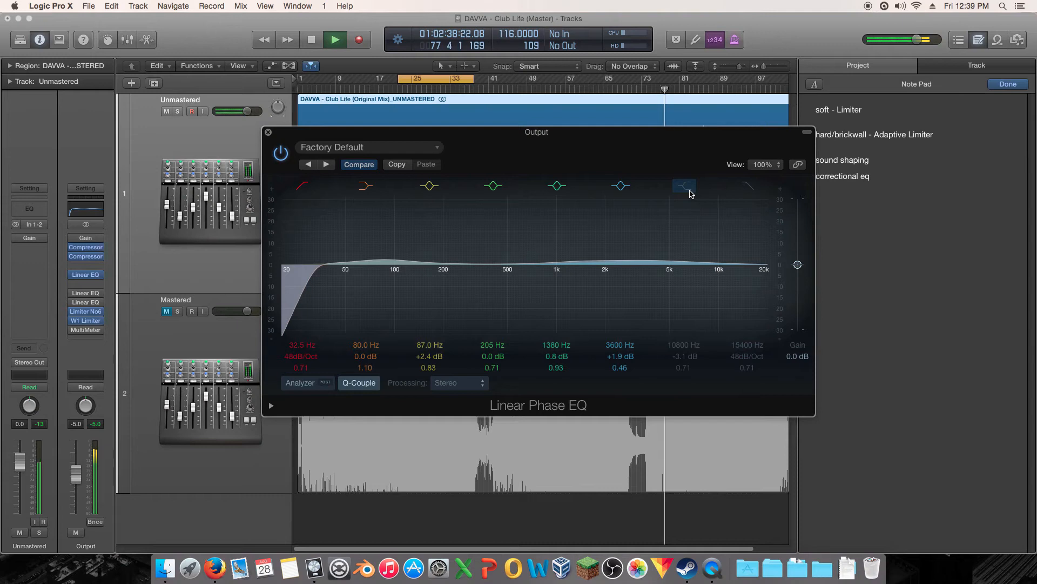
left_click(685, 186)
left_click(748, 186)
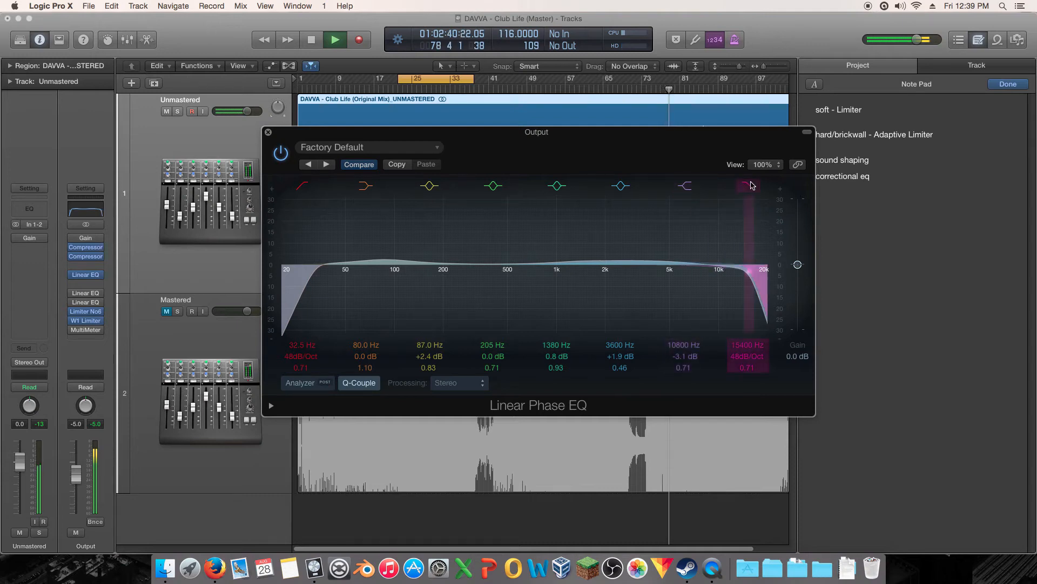
key("space")
Step: Play the first drop without the 10800 Hz high shelf and 15400 Hz high cut and switch both bands back on
left_click_drag(506, 142, 547, 256)
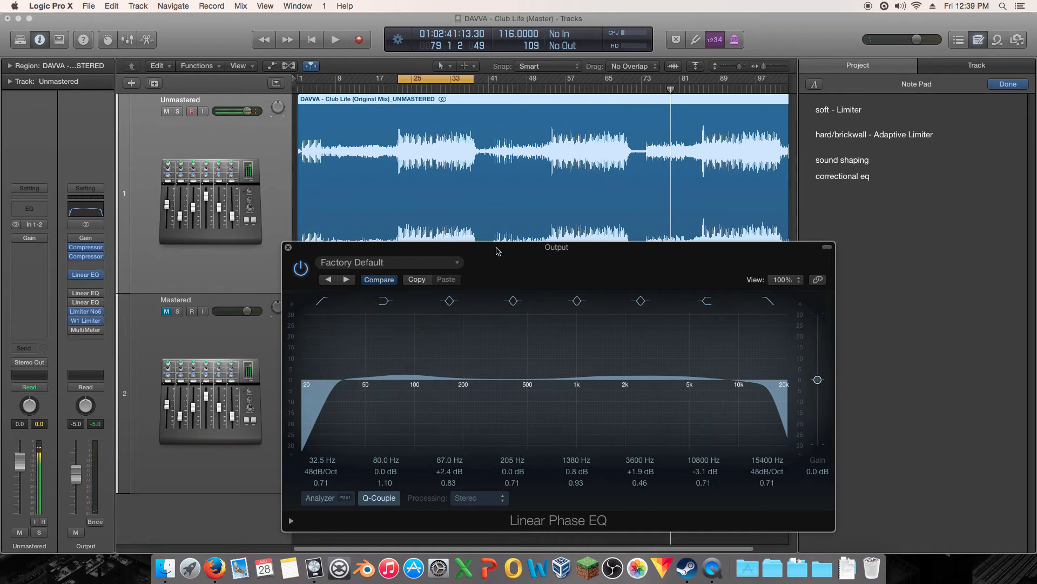
left_click_drag(497, 251, 492, 198)
left_click(412, 90)
key("space")
key("space")
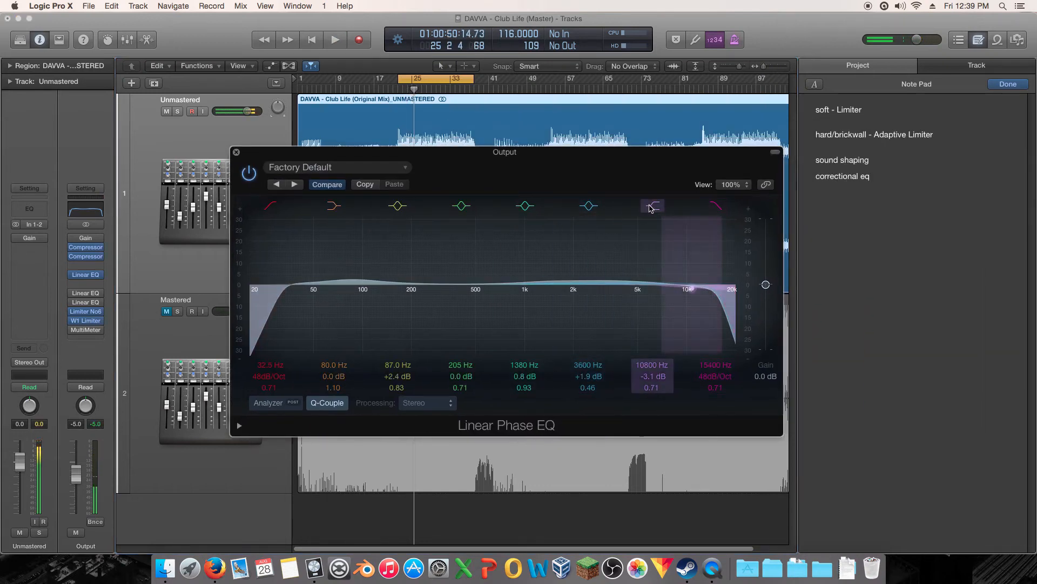
left_click(717, 205)
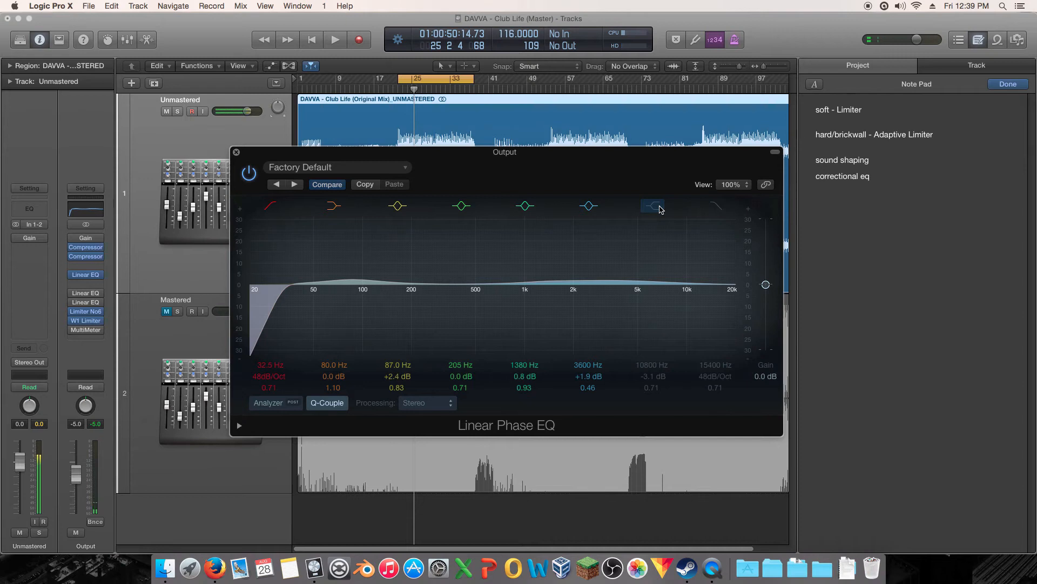
key("space")
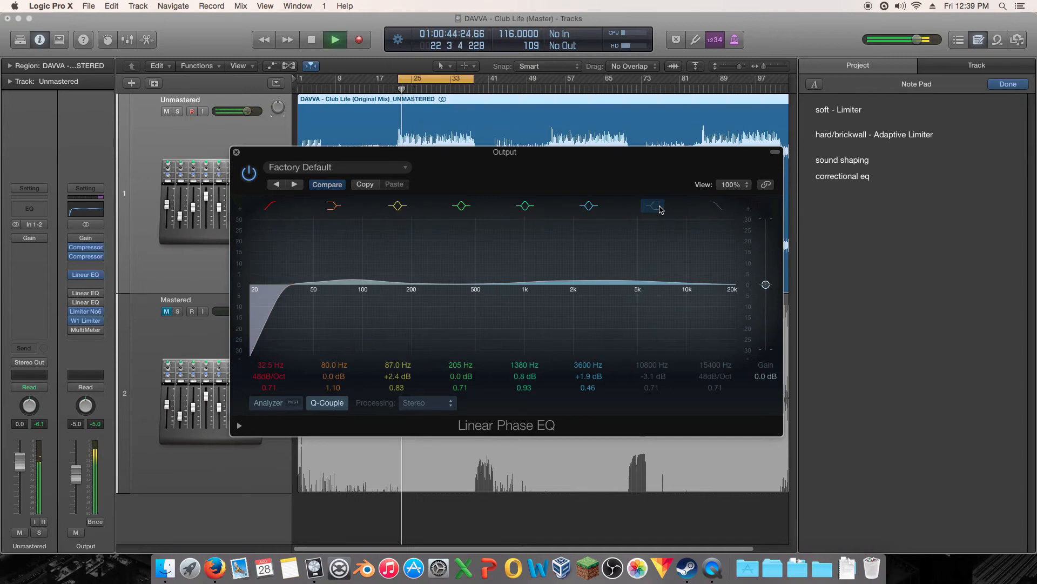
left_click(660, 208)
left_click(717, 208)
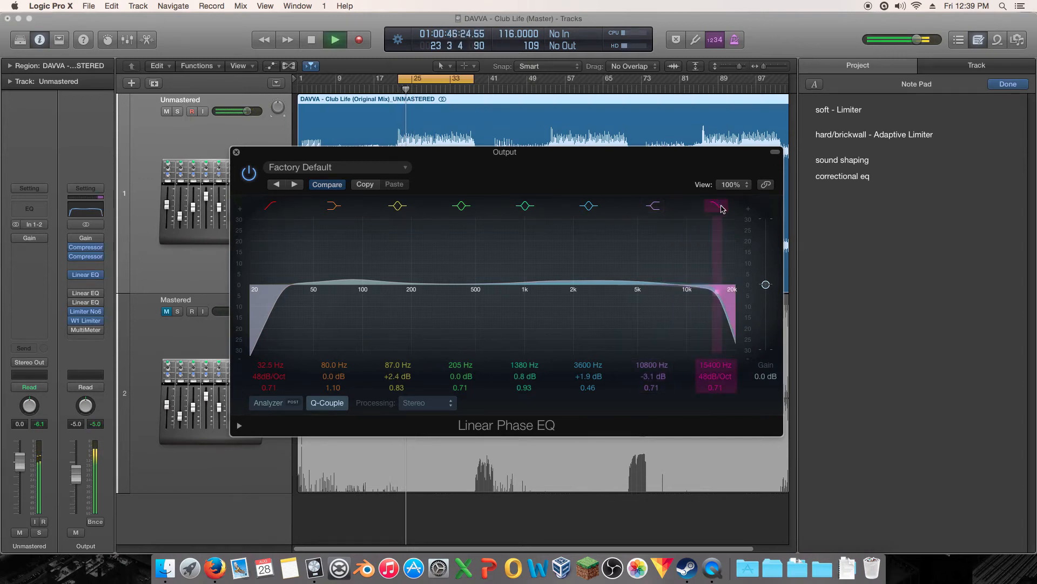
Step: Set the high shelf to -2.4 dB at 10600 Hz and compare the drop with the EQ bypassed and enabled
left_click_drag(690, 300, 690, 297)
left_click(249, 173)
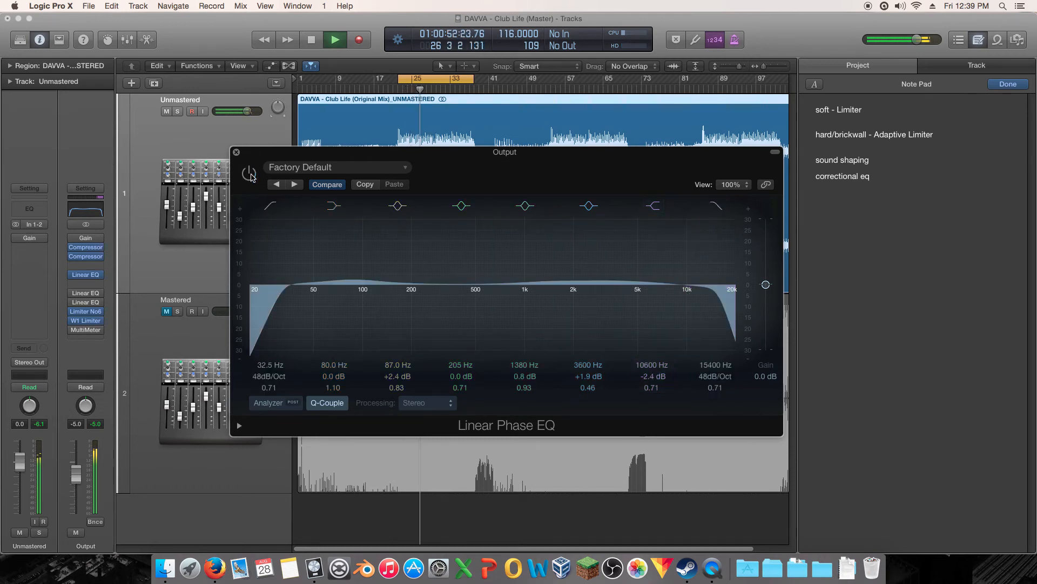
left_click(249, 173)
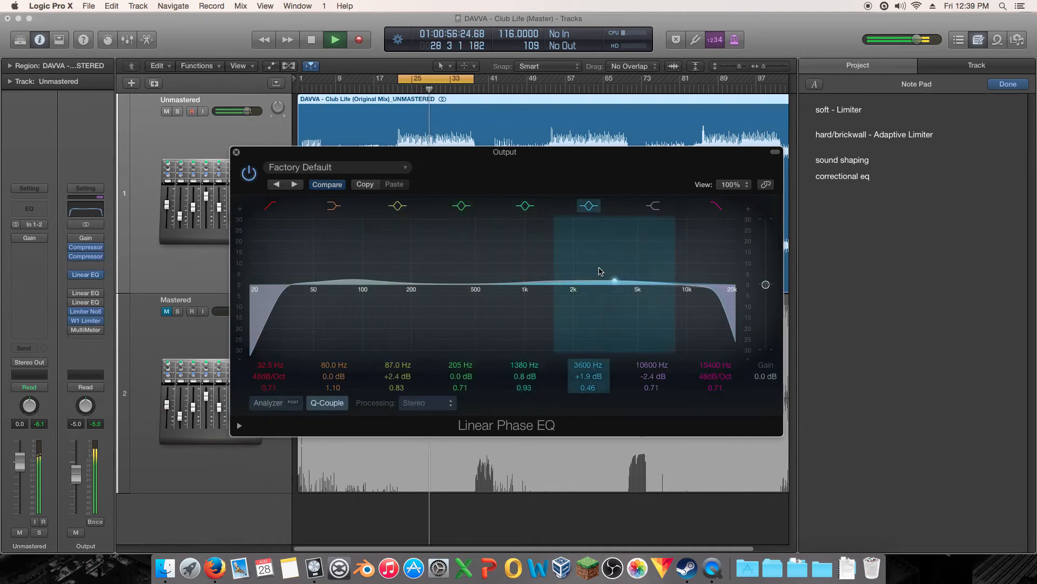
Step: Soften the 15400 Hz high cut's slope to 36 dB/Oct and audition the band off and on over the drop
key("space")
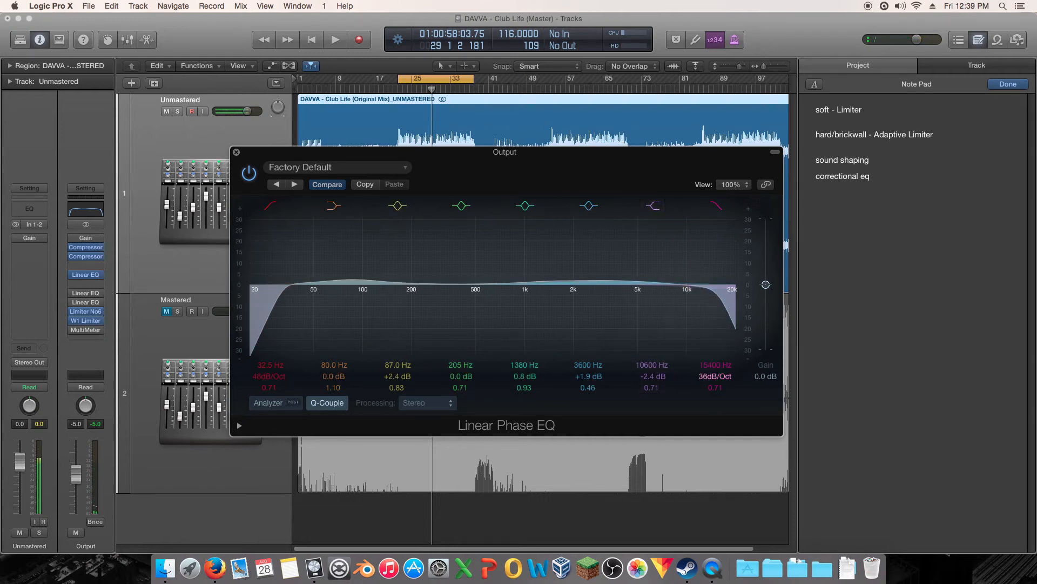
key("space")
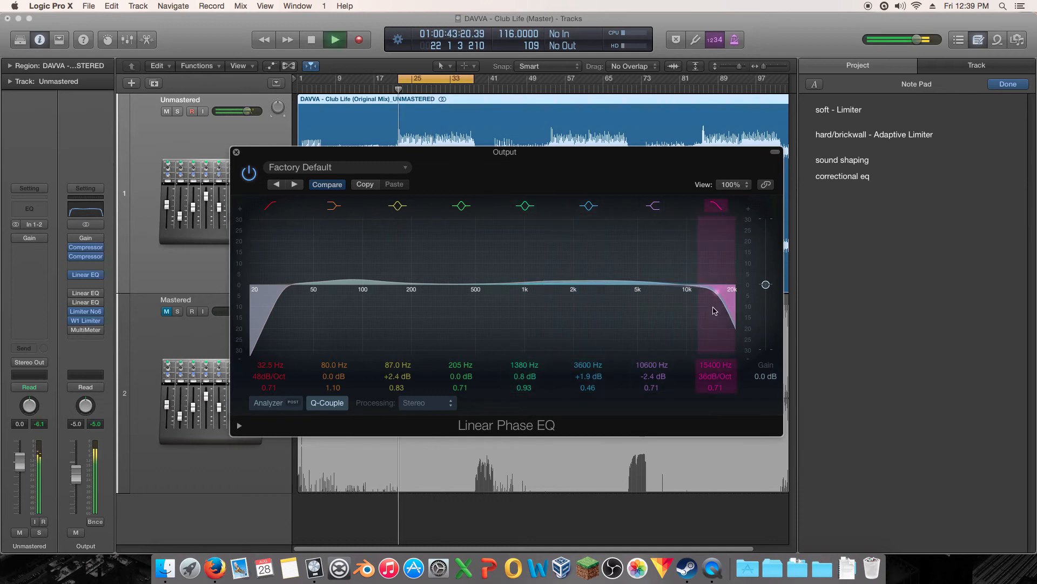
left_click(718, 209)
left_click(718, 209)
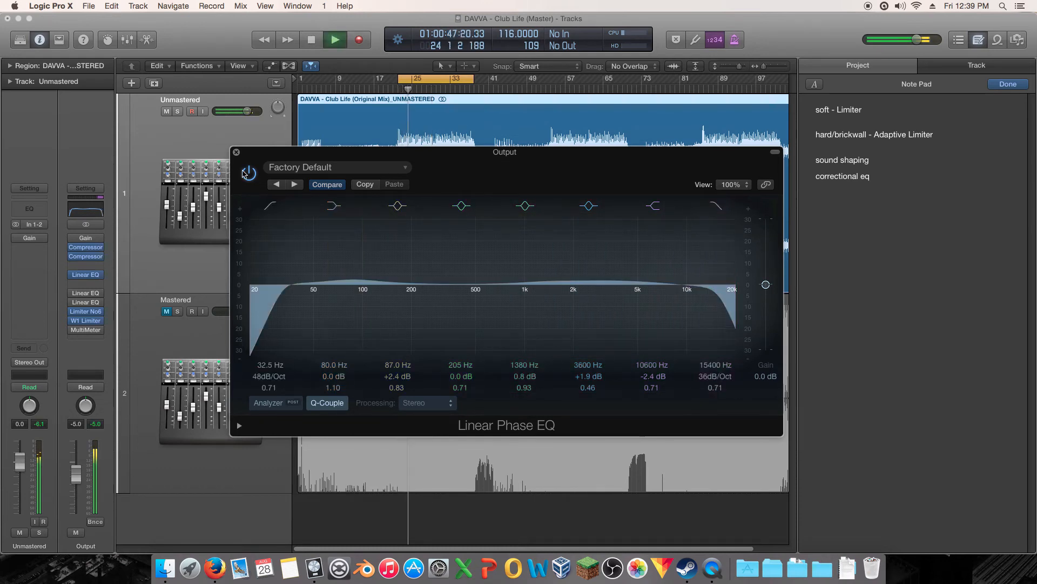
mouse_move(715, 376)
left_mouse_down()
mouse_move(715, 368)
mouse_move(714, 376)
left_mouse_up()
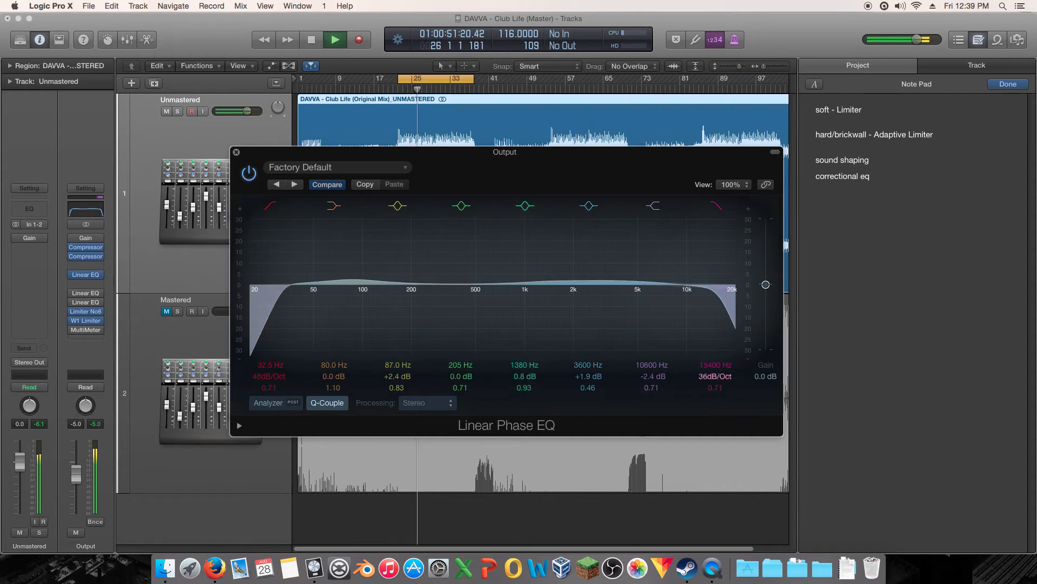
key("space")
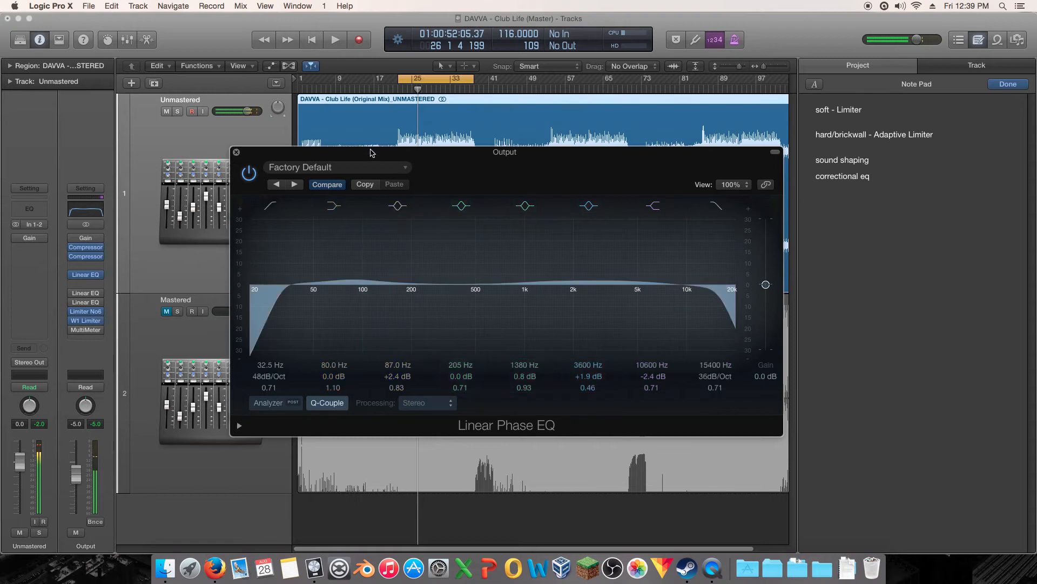
Step: Open the bypassed Linear EQ with the Manual preset and arrange it beside the Factory Default EQ window
left_click_drag(389, 159, 455, 161)
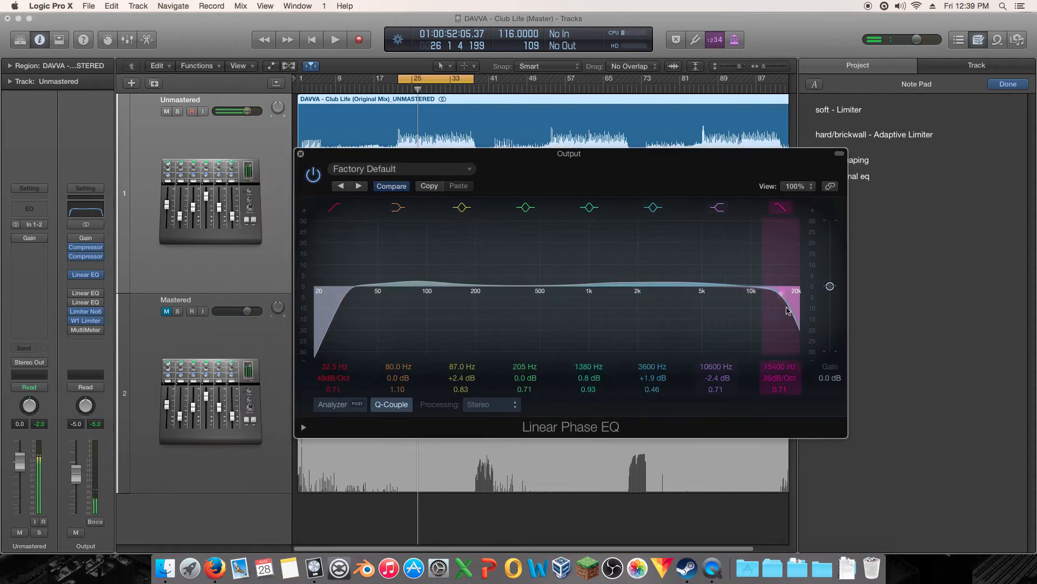
left_click(90, 294)
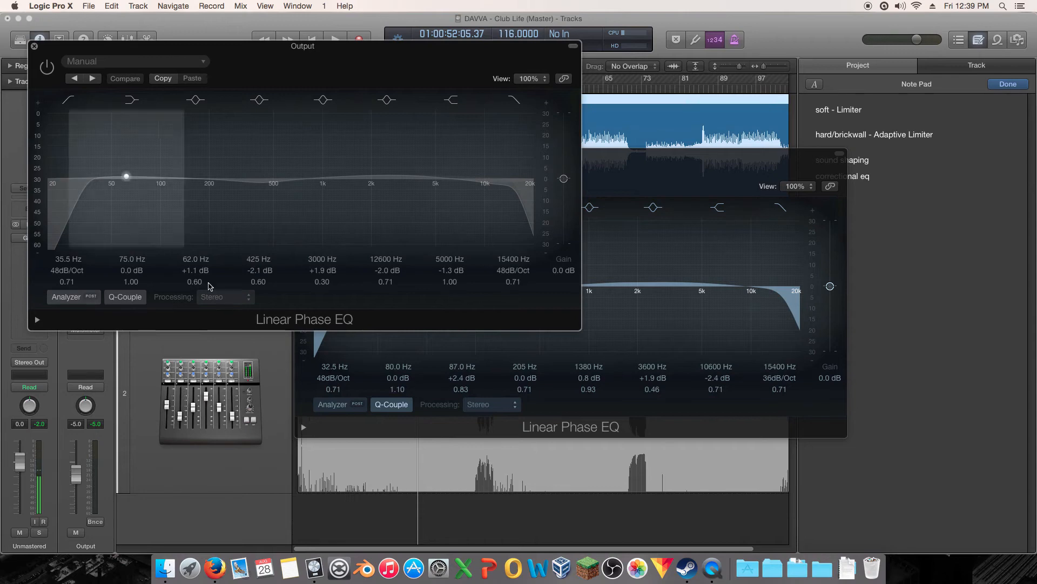
left_click_drag(473, 61, 464, 150)
left_click_drag(668, 160, 905, 145)
left_click_drag(410, 141, 413, 134)
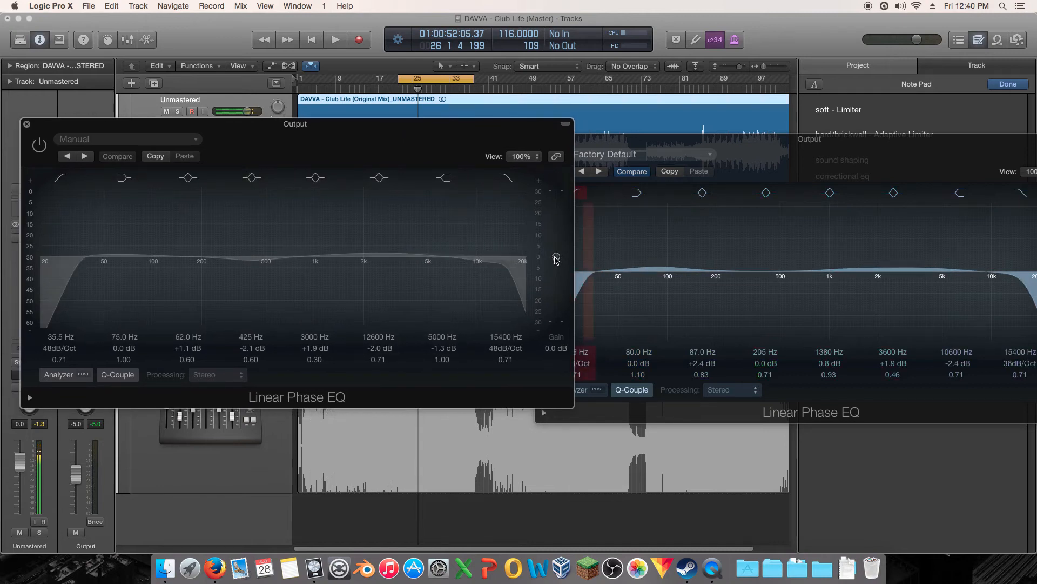
Step: Raise the Manual EQ's output gain to +1.3 dB, reset it to 0.0 dB and return to the Factory Default EQ
left_click_drag(556, 260, 557, 256)
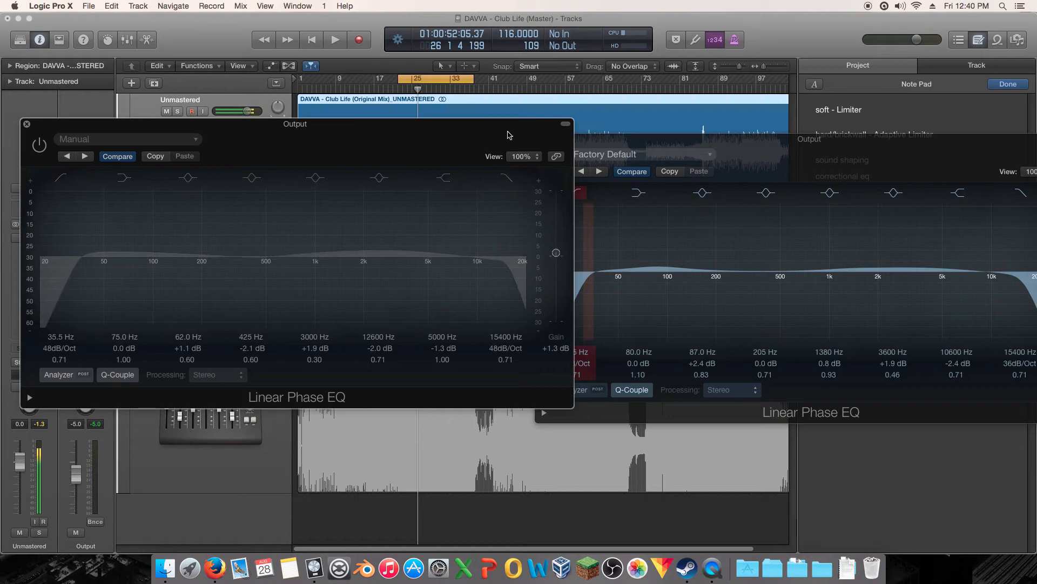
left_click_drag(324, 124, 362, 139)
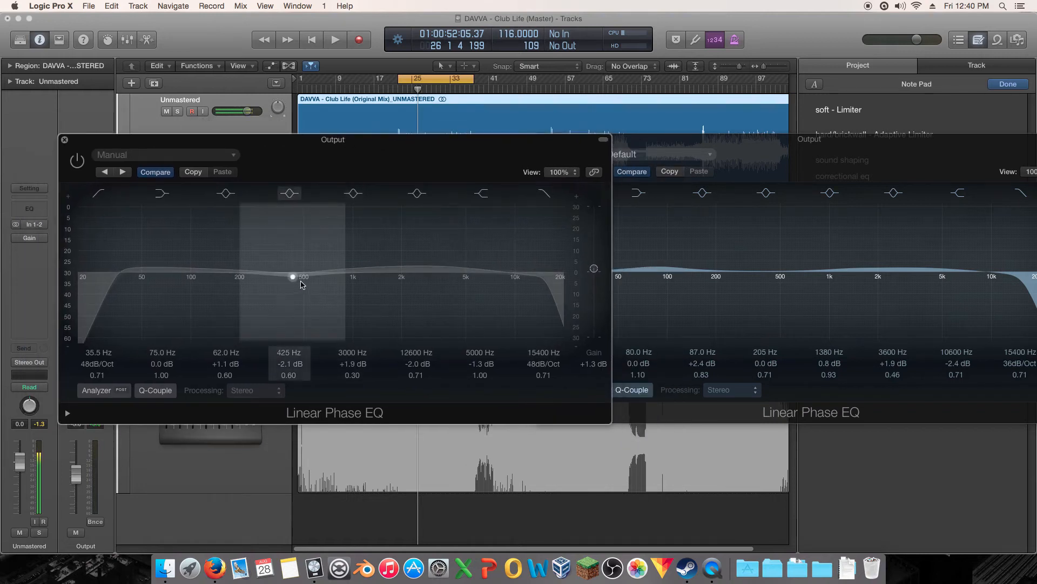
left_click_drag(786, 143, 631, 156)
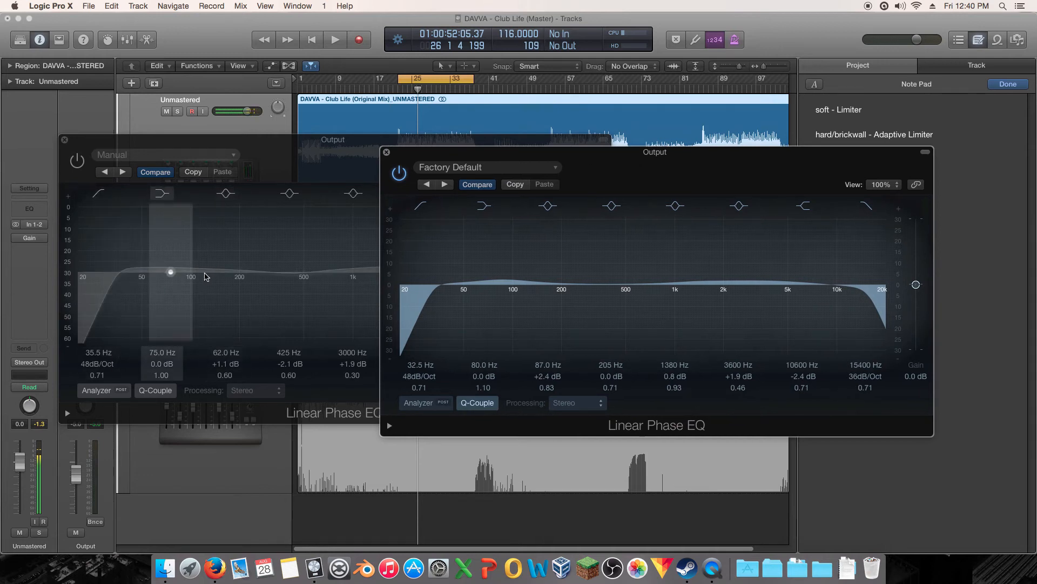
left_click_drag(275, 164, 274, 165)
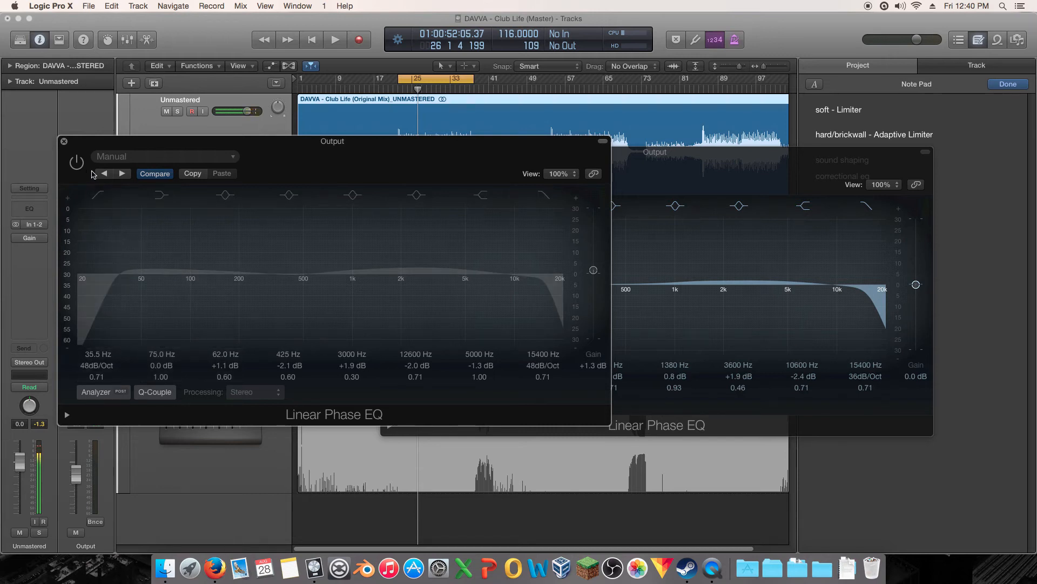
left_click(594, 276, "alt")
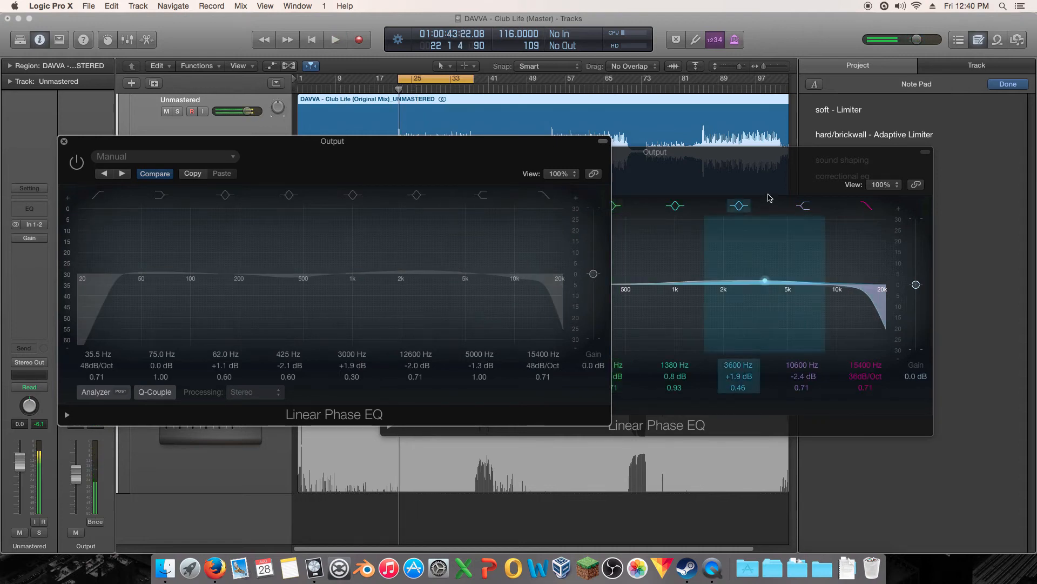
left_click_drag(763, 177, 685, 160)
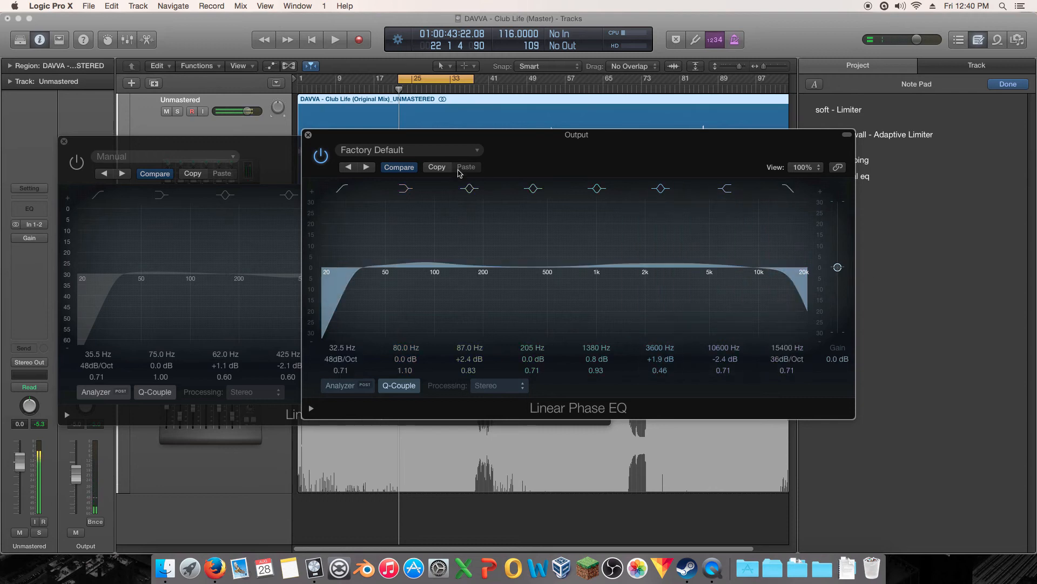
Step: Close the Manual EQ window, reveal the Factory Default EQ's analyzer parameters and reposition its window over the tracks
left_click(64, 143)
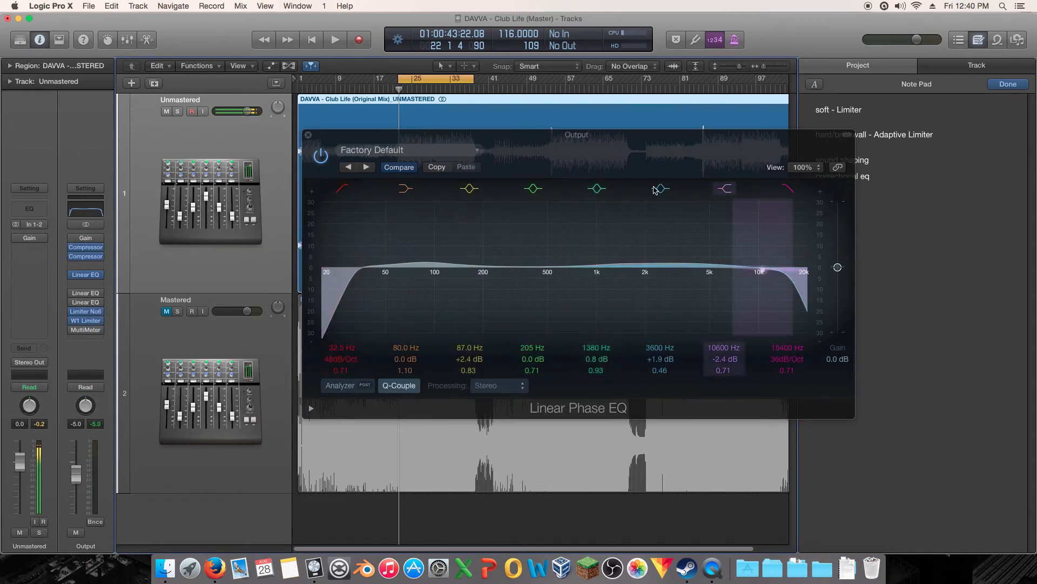
left_click_drag(611, 149, 618, 125)
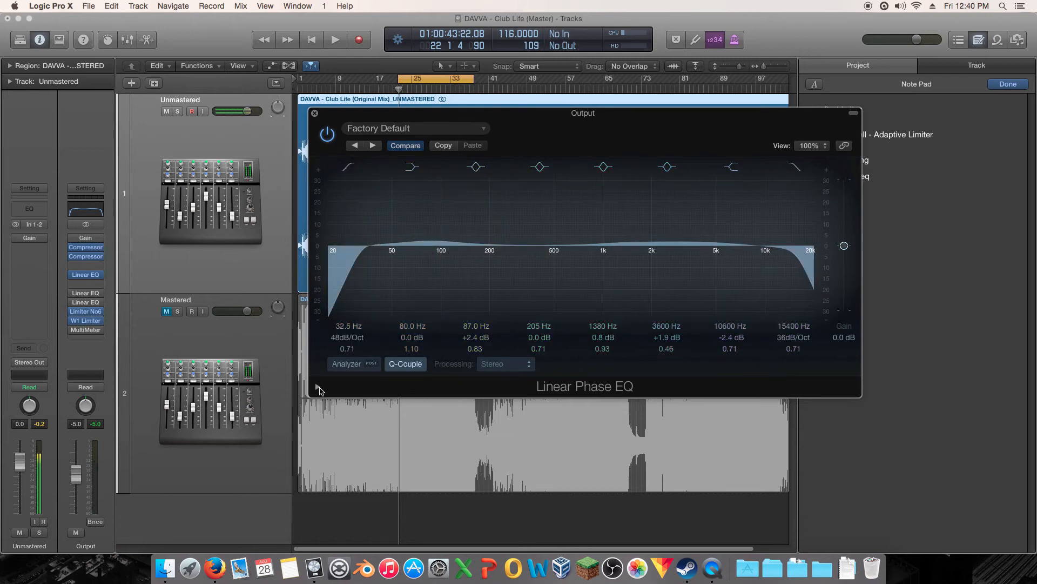
left_click_drag(573, 118, 528, 106)
mouse_move(99, 277)
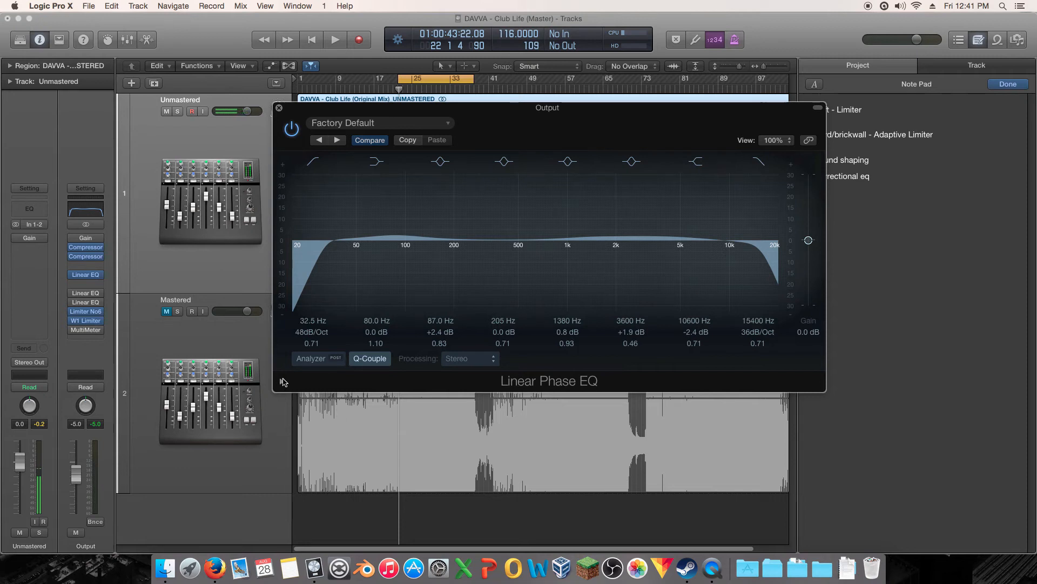
left_click(282, 381)
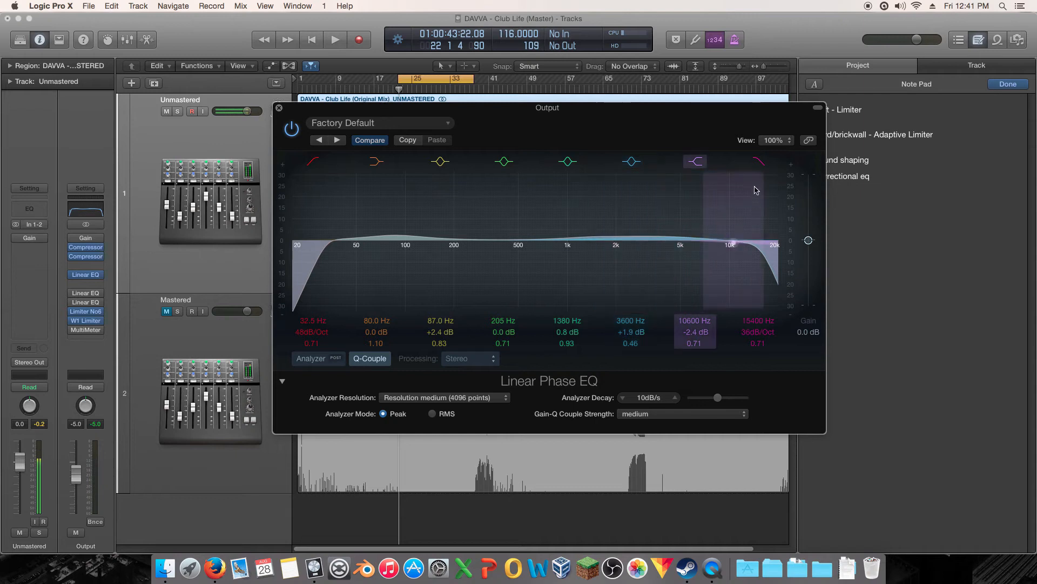
mouse_move(693, 119)
left_mouse_down()
mouse_move(679, 145)
mouse_move(690, 131)
left_mouse_up()
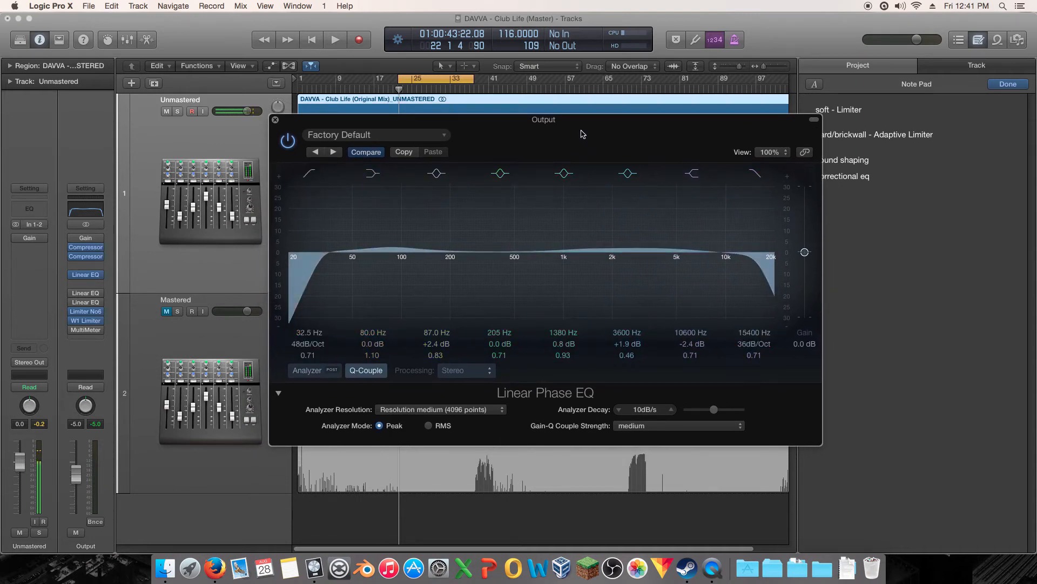
left_click_drag(562, 127, 748, 134)
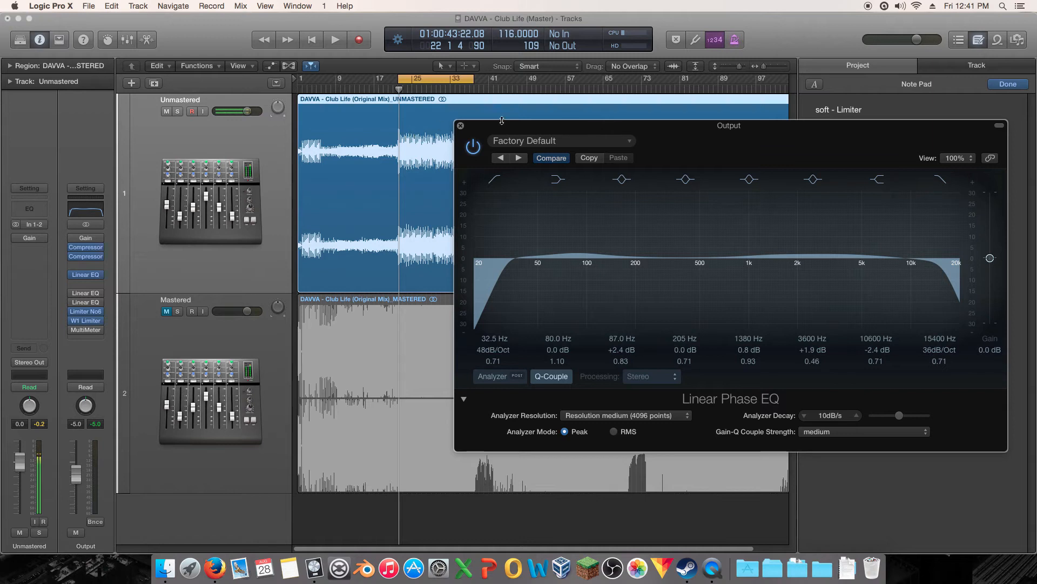
left_click_drag(502, 120, 502, 182)
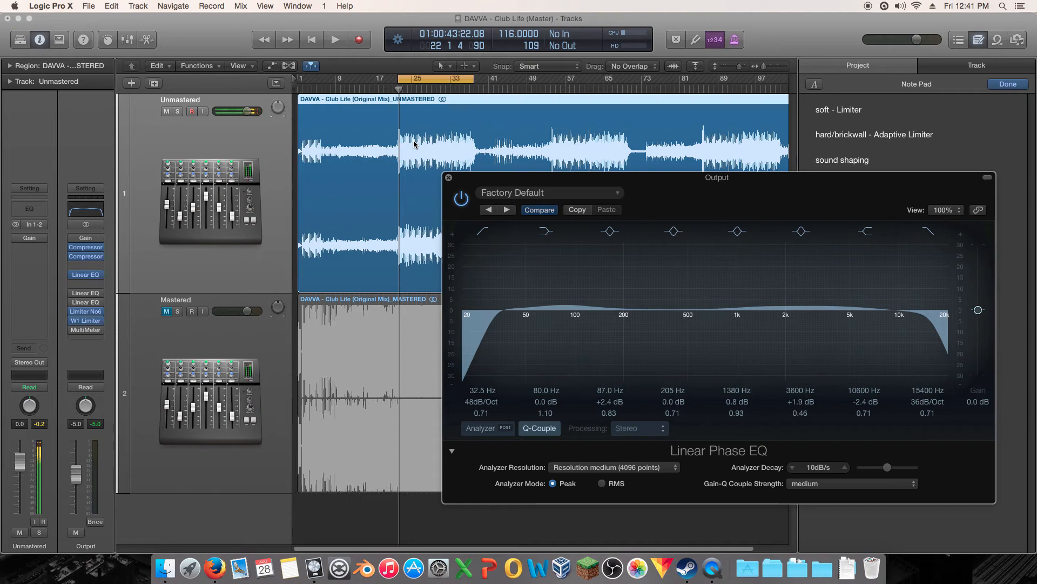
left_click_drag(529, 181, 442, 126)
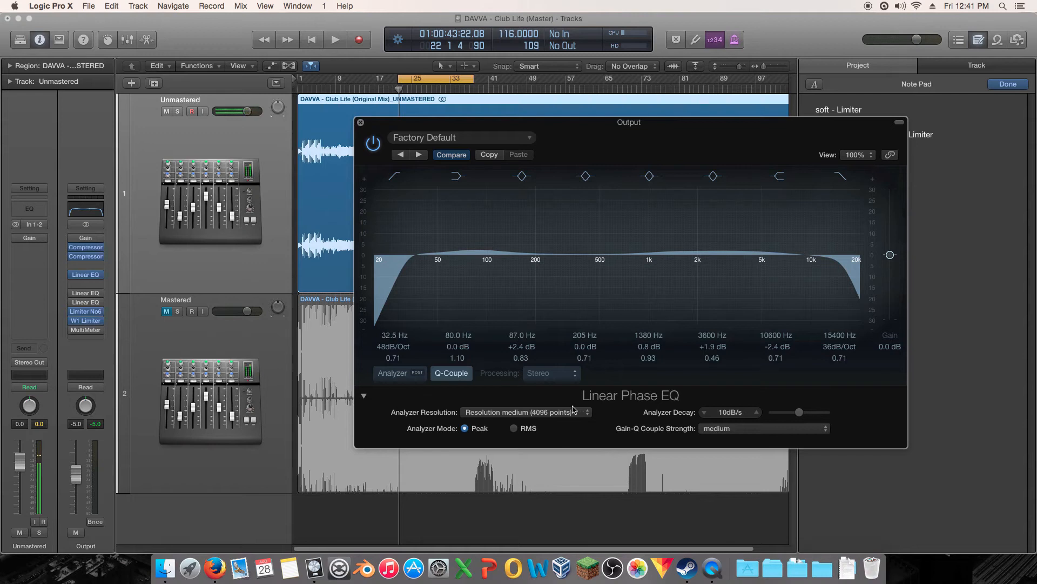
Step: Enable the EQ's analyzer, set its resolution to high (8192 points) and play part of the drop
left_click(393, 373)
left_click(533, 412)
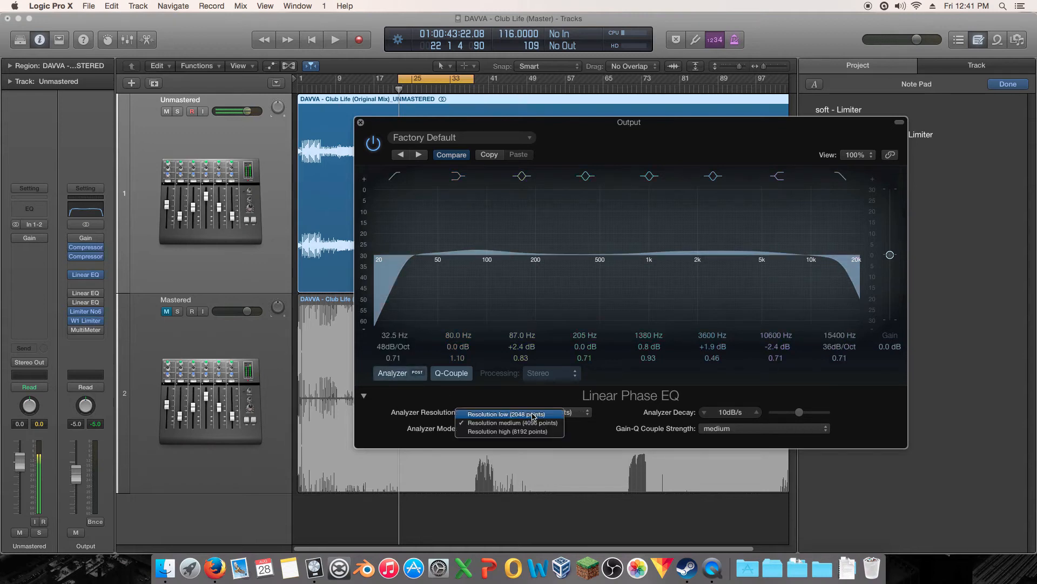
left_click(527, 431)
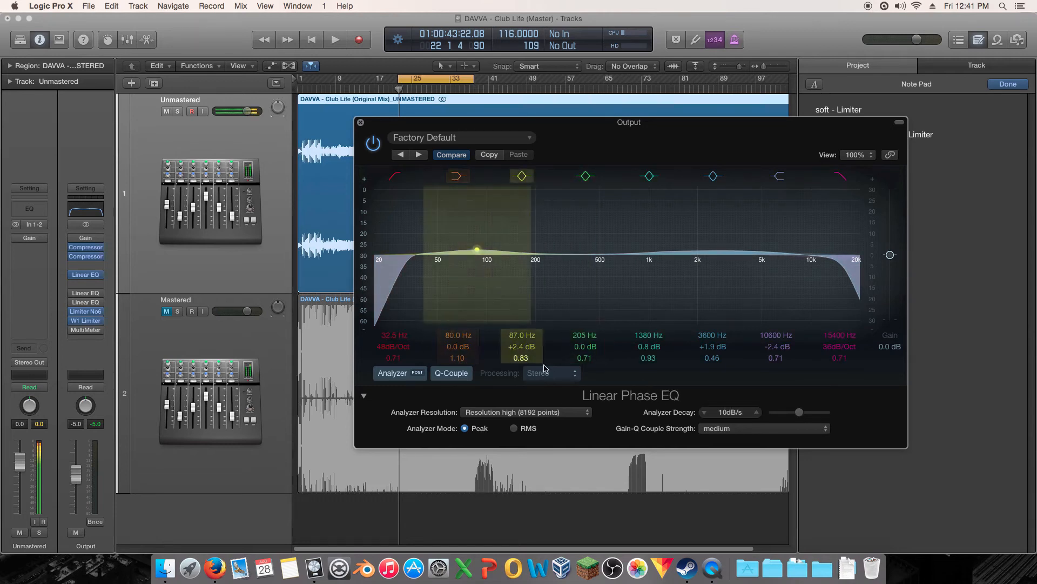
key("space")
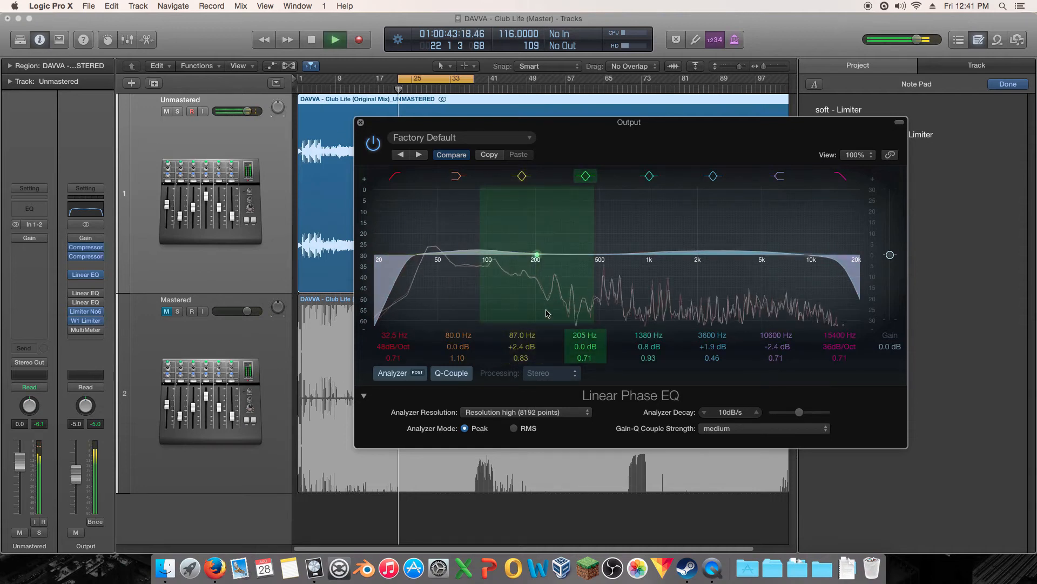
key("space")
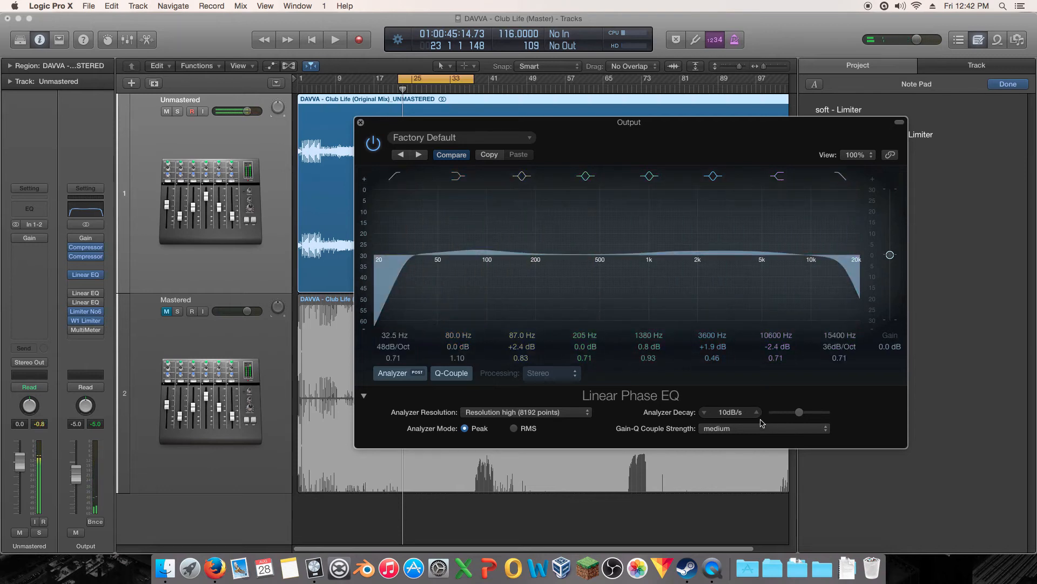
Step: Set the analyzer decay to 0 dB/s during playback of the drop and stop to hold the spectrum
key("space")
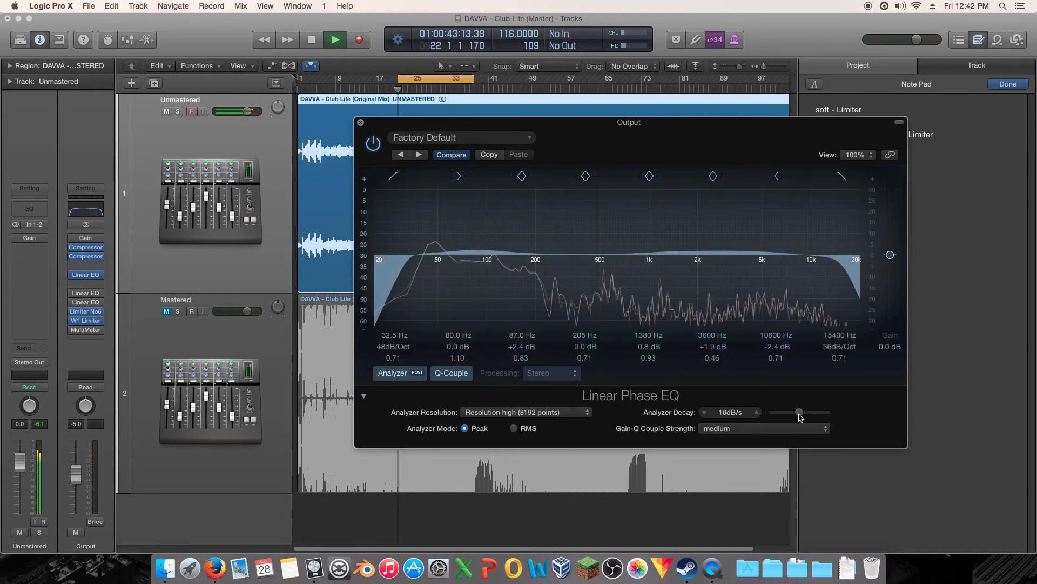
left_click_drag(801, 417, 728, 416)
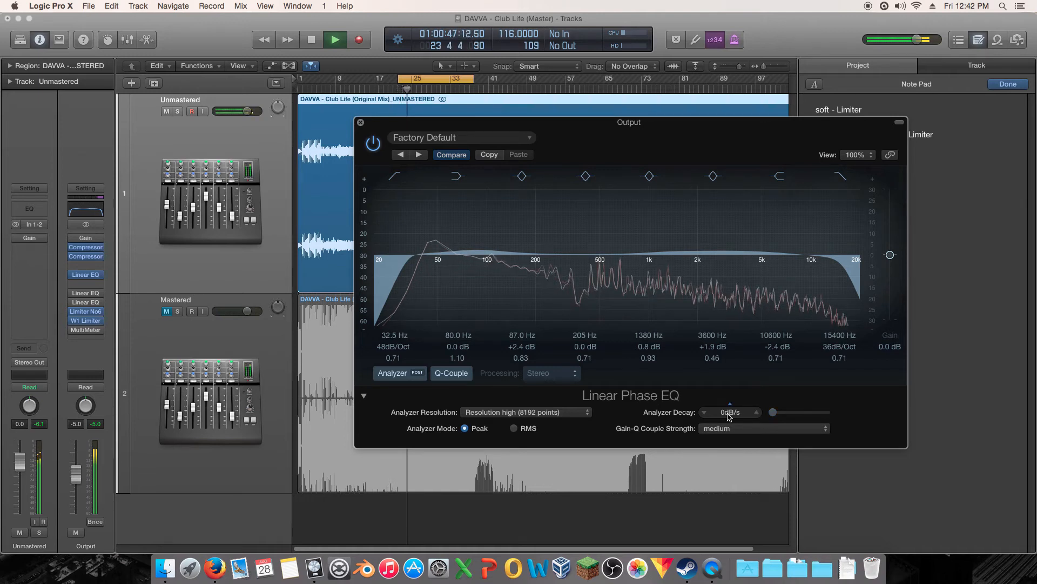
key("space")
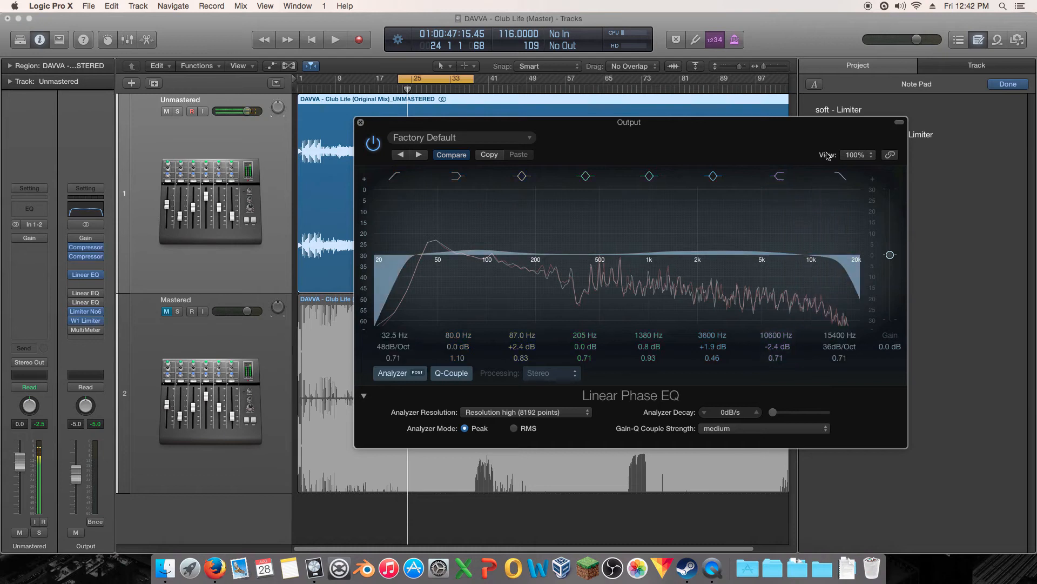
Step: Compare the analyzer's high-frequency spectrum with the 10600 Hz shelf and 15400 Hz high cut bypassed and enabled
left_click(841, 175)
left_click(777, 176)
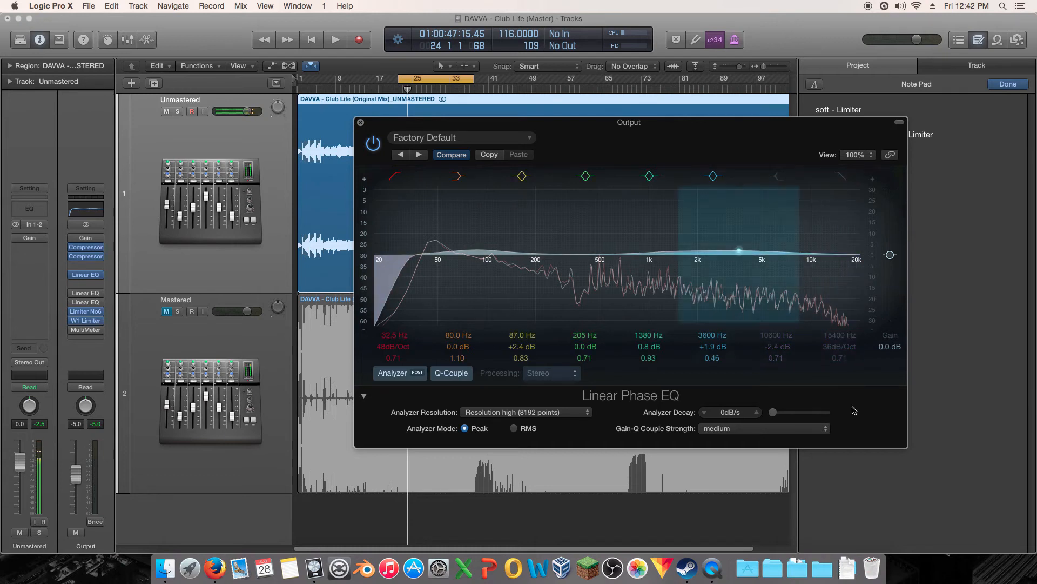
key("space")
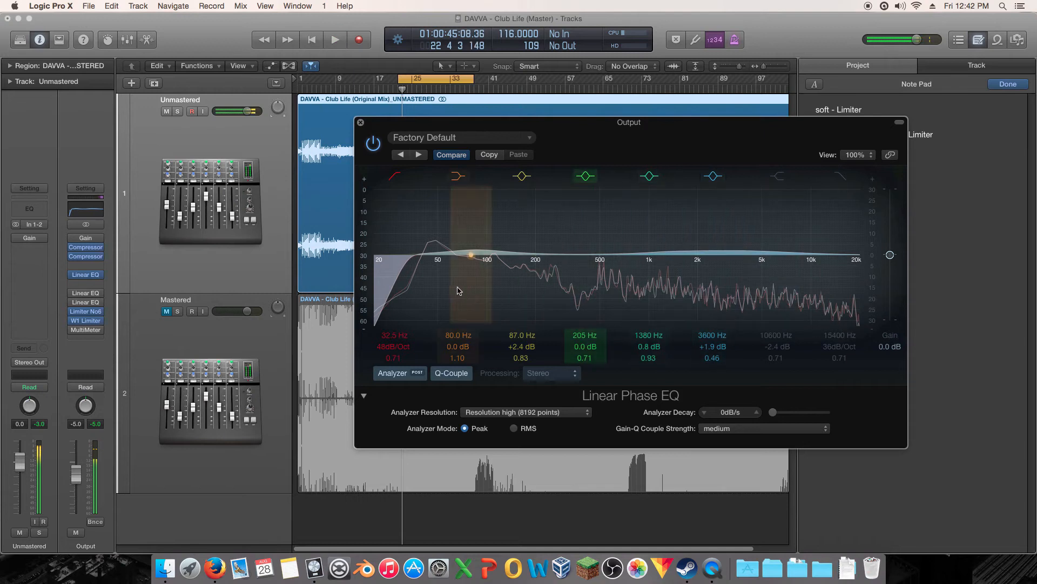
key("space")
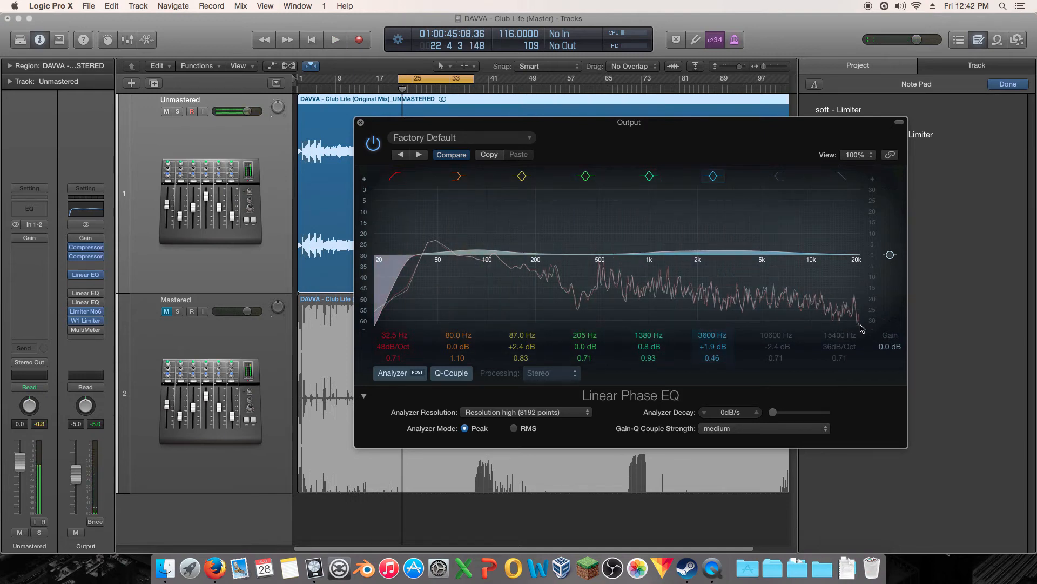
left_click(840, 175)
left_click(781, 178)
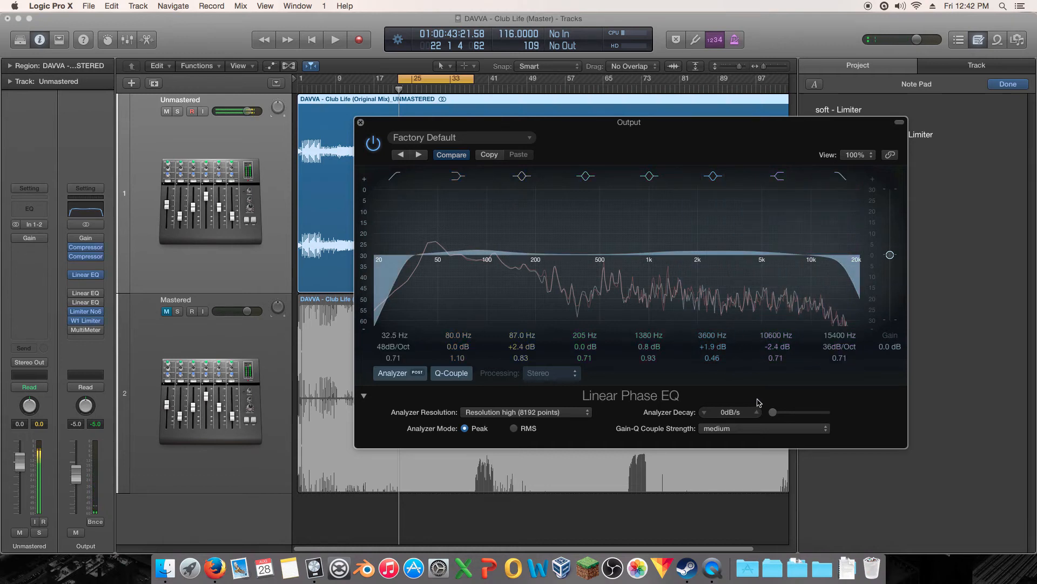
Step: Turn the 205 Hz band into a gentle cut of -1.3 dB at 200 Hz with a Q of 0.64
left_click_drag(586, 135, 537, 112)
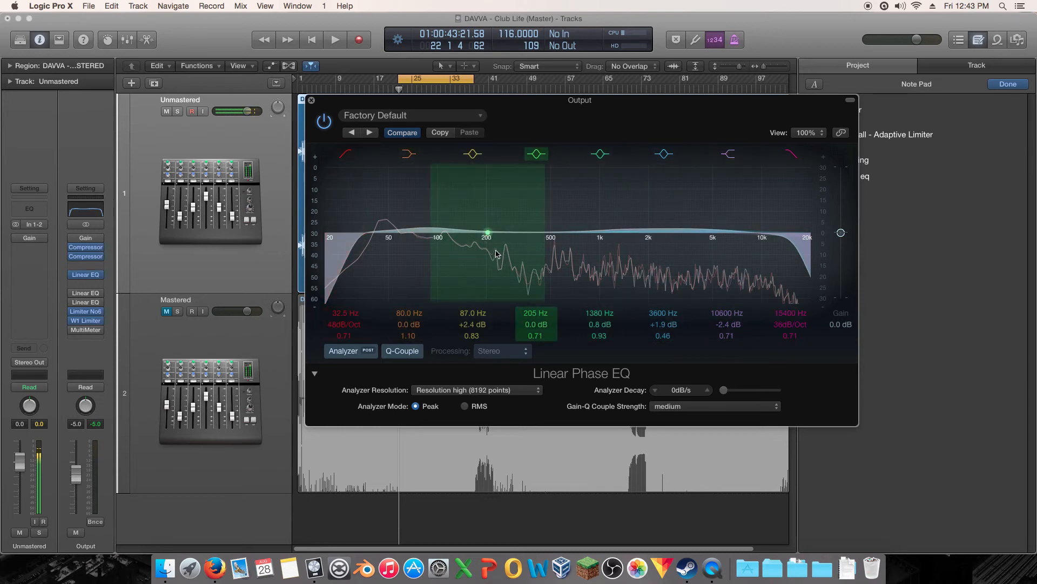
left_click_drag(492, 212, 491, 218)
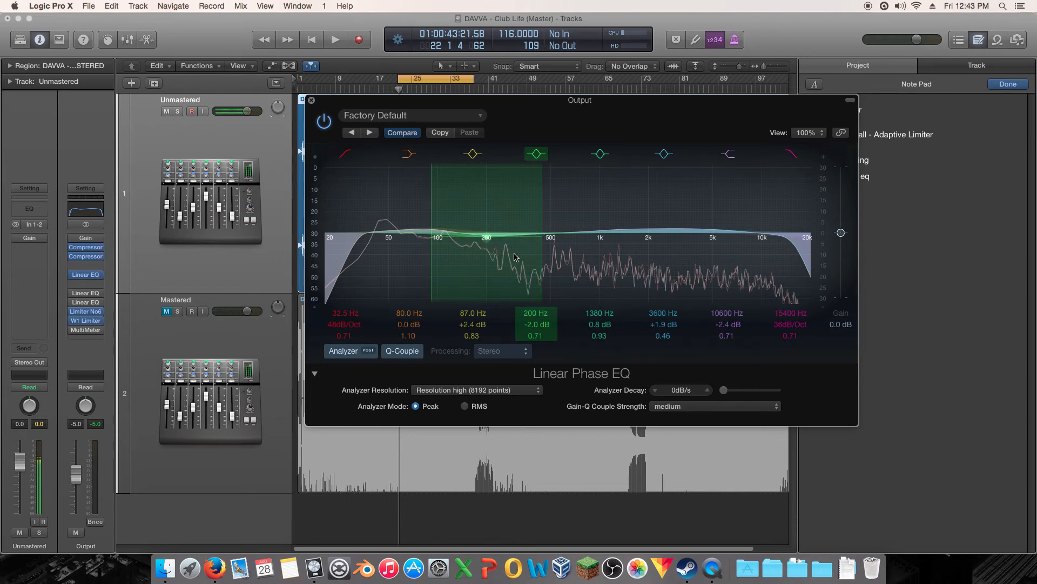
left_click_drag(541, 234, 515, 257)
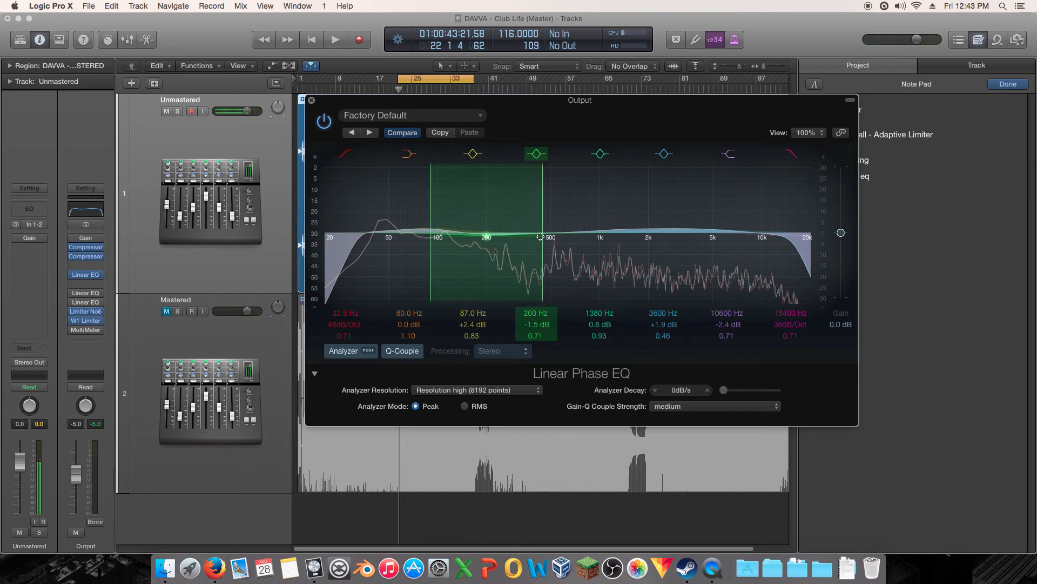
left_click_drag(540, 236, 516, 241)
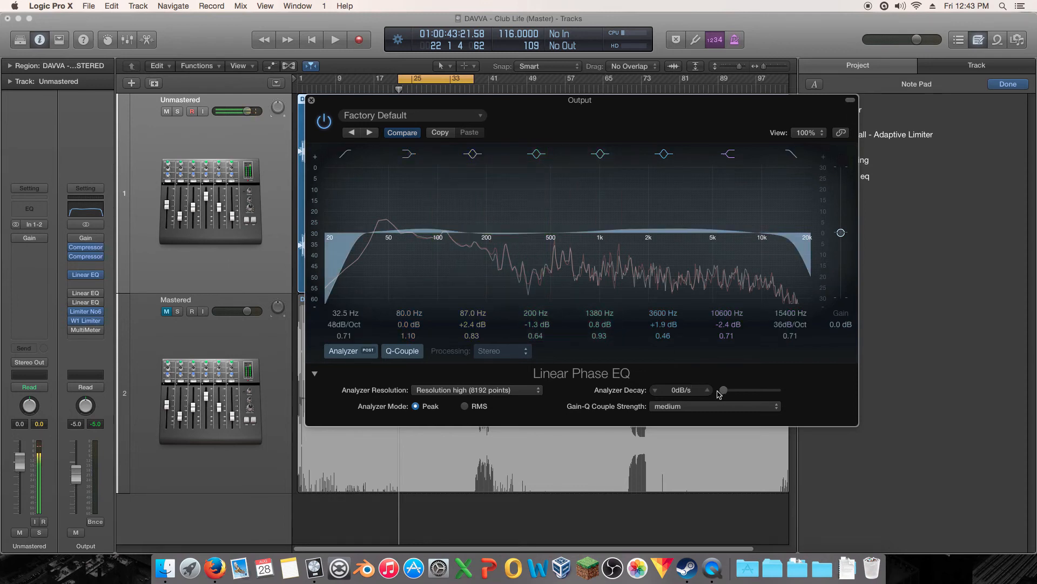
Step: Set the analyzer decay to 30 dB/s and lower the 200 Hz band to -1.6 dB during playback
left_click_drag(733, 392, 788, 394)
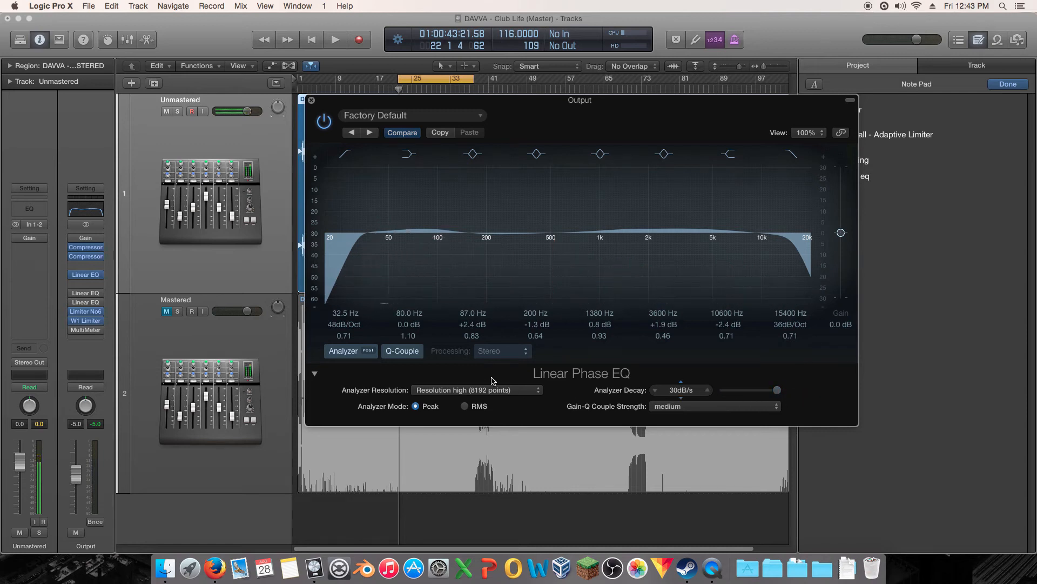
key("space")
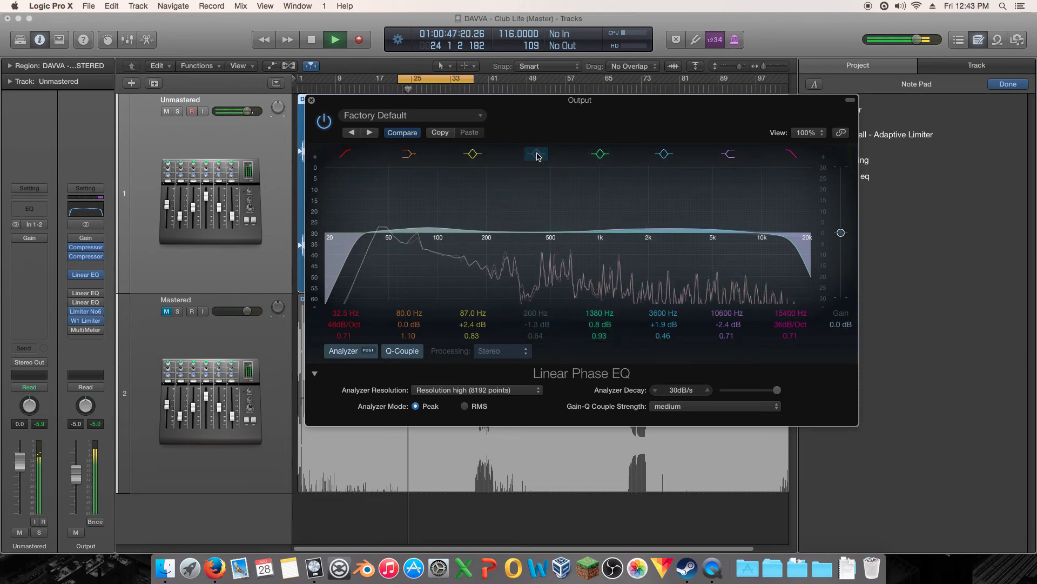
mouse_move(497, 252)
left_mouse_down()
mouse_move(497, 225)
mouse_move(497, 252)
left_mouse_up()
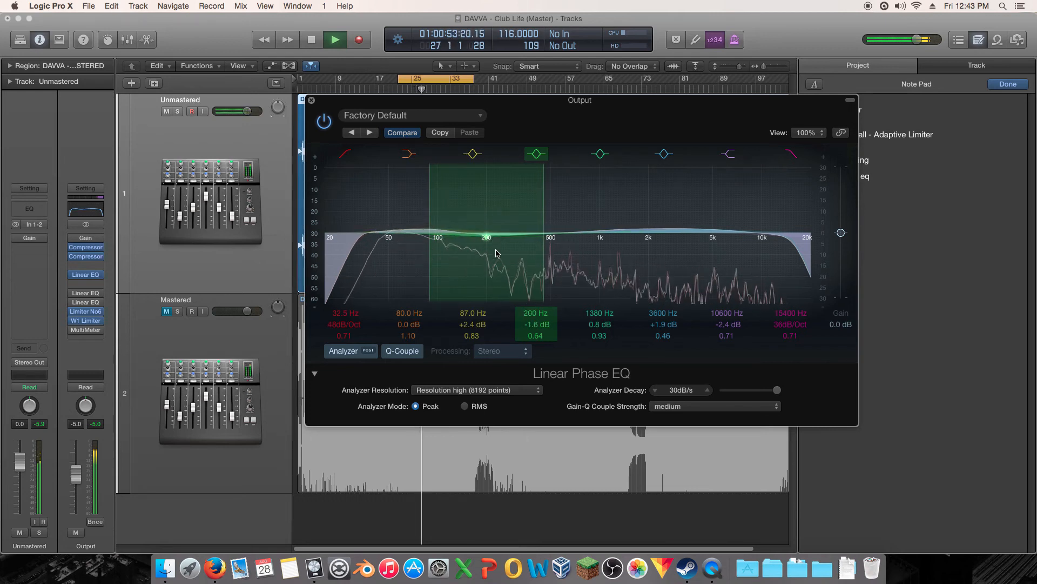
Step: Audition the drop with the 200 Hz cut off and on, and stop playback
left_click(535, 155)
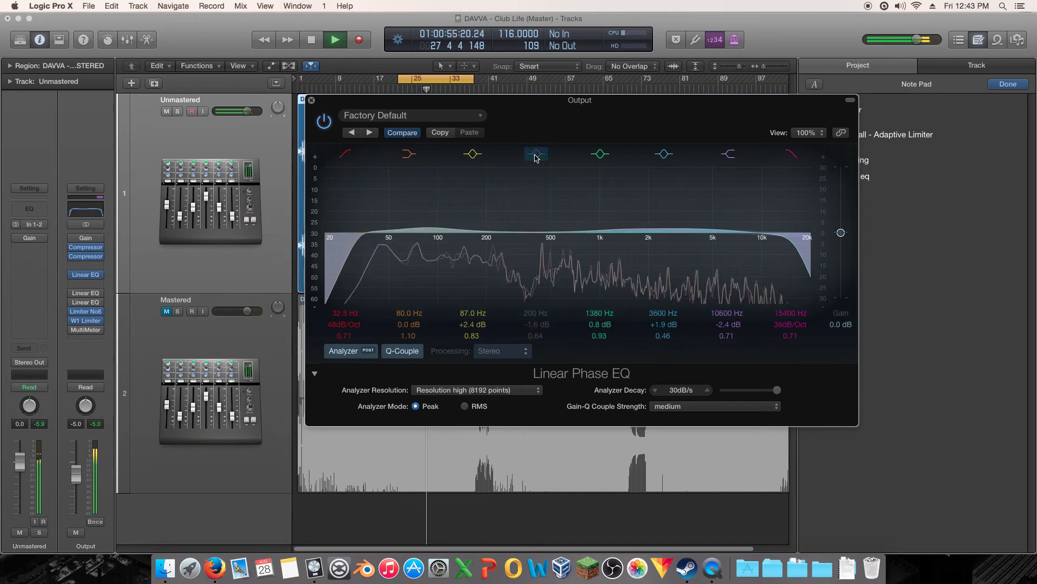
left_click(535, 155)
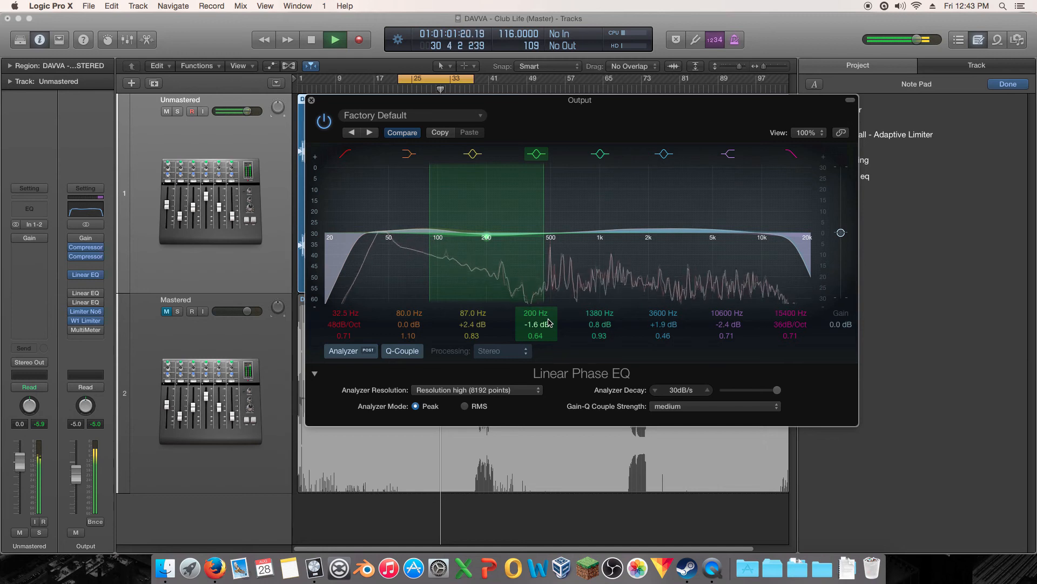
key("space")
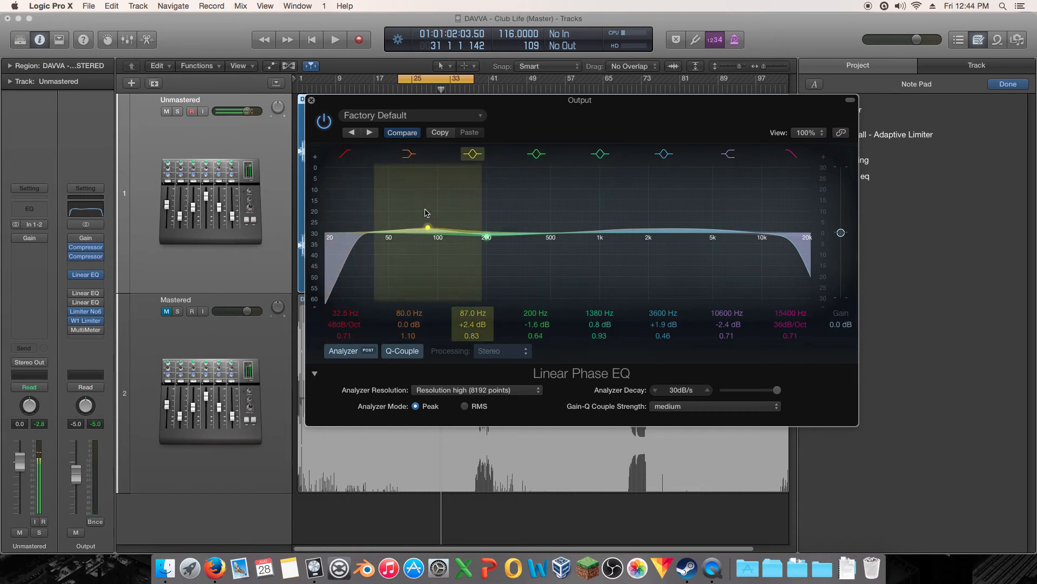
Step: Change the 87 Hz boost to 78 Hz, +2.0 dB and Q 0.60 during playback, and hide the analyzer parameters
key("space")
left_click_drag(424, 212, 472, 235)
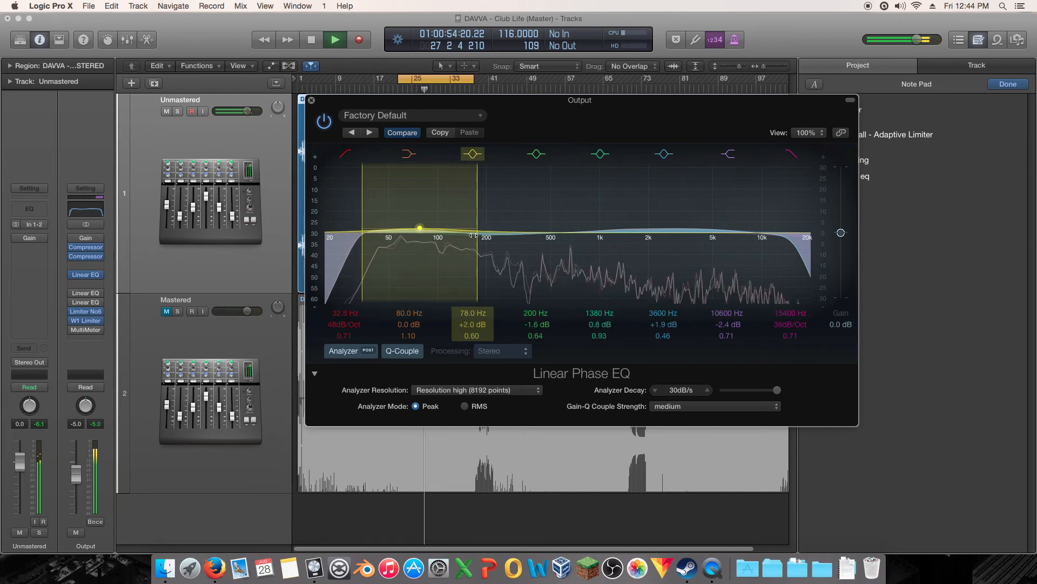
key("space")
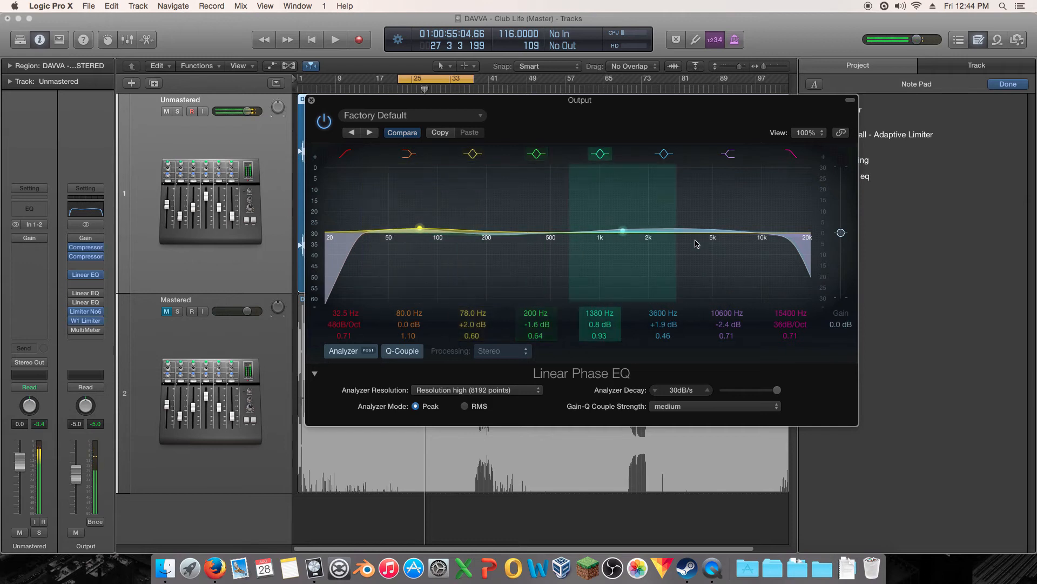
left_click_drag(616, 385, 557, 371)
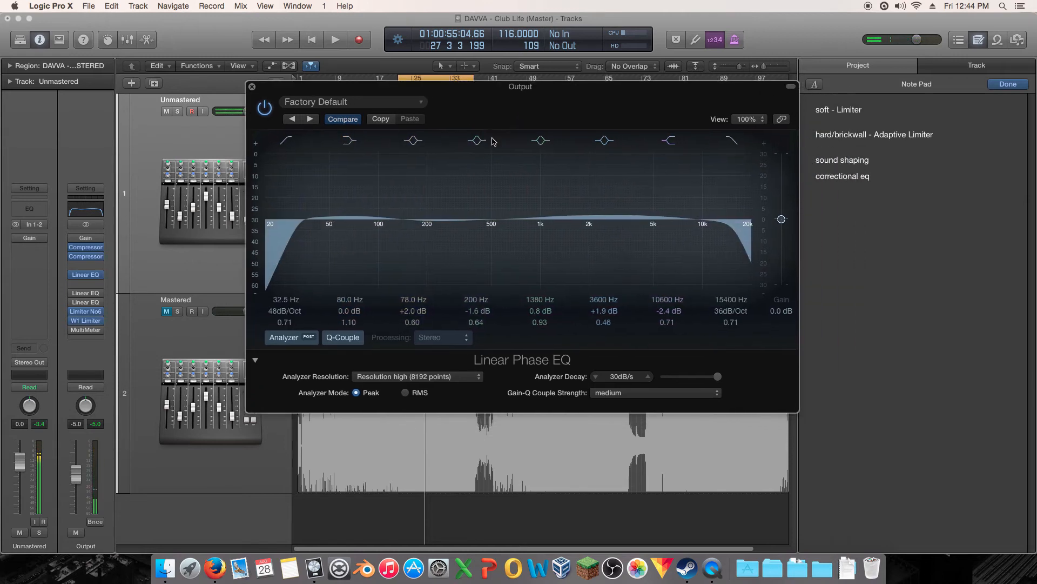
left_click(256, 361)
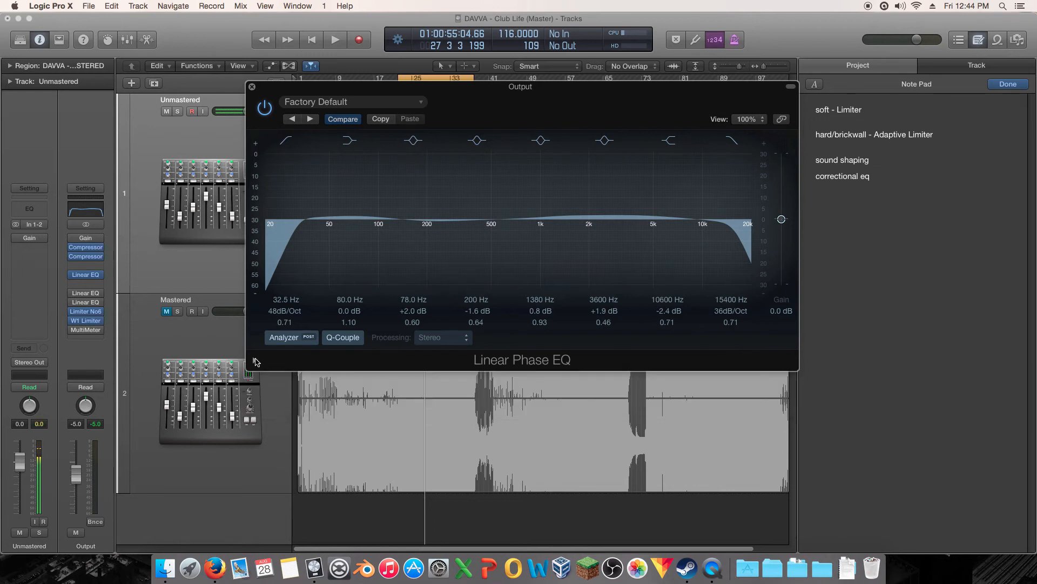
Step: Insert a second stereo Linear Phase EQ below the first one on the Output channel
left_click_drag(86, 276, 86, 267)
left_click(87, 274)
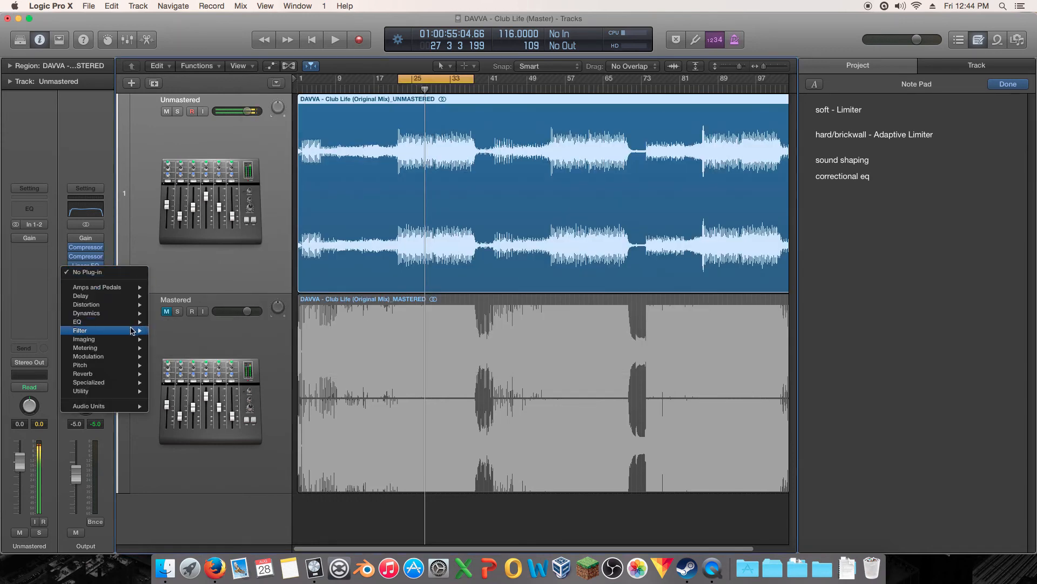
mouse_move(134, 323)
mouse_move(195, 331)
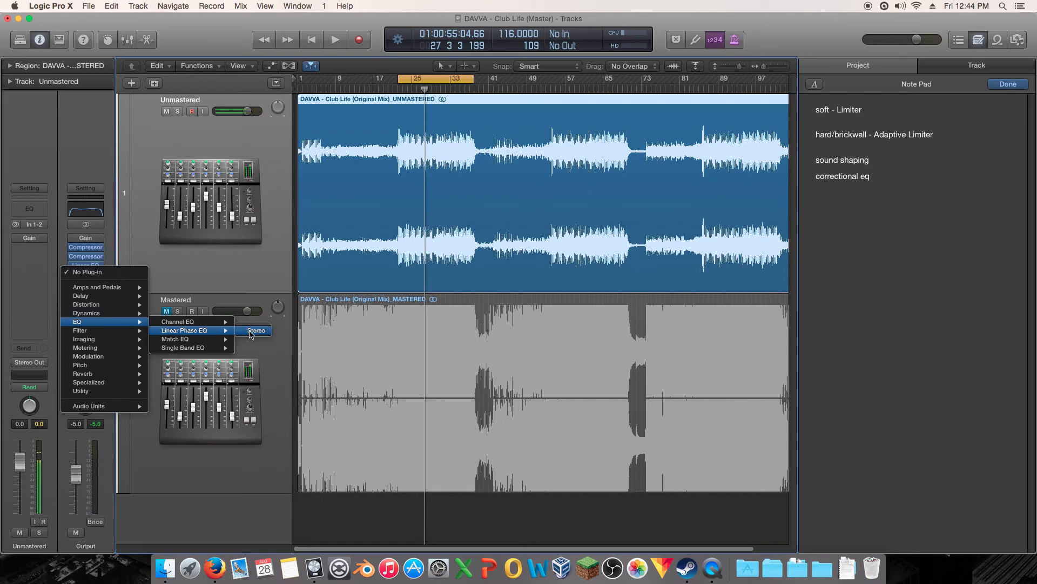
left_click(250, 334)
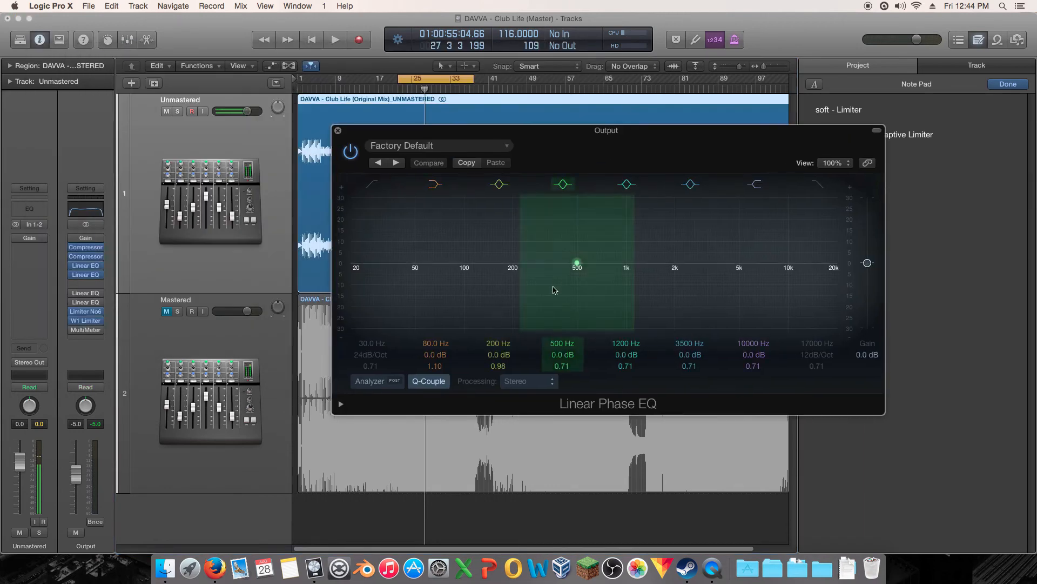
Step: Turn the second EQ's 200 Hz band into a +2.5 dB boost at 90 Hz with a Q of 2.10 during playback
key("space")
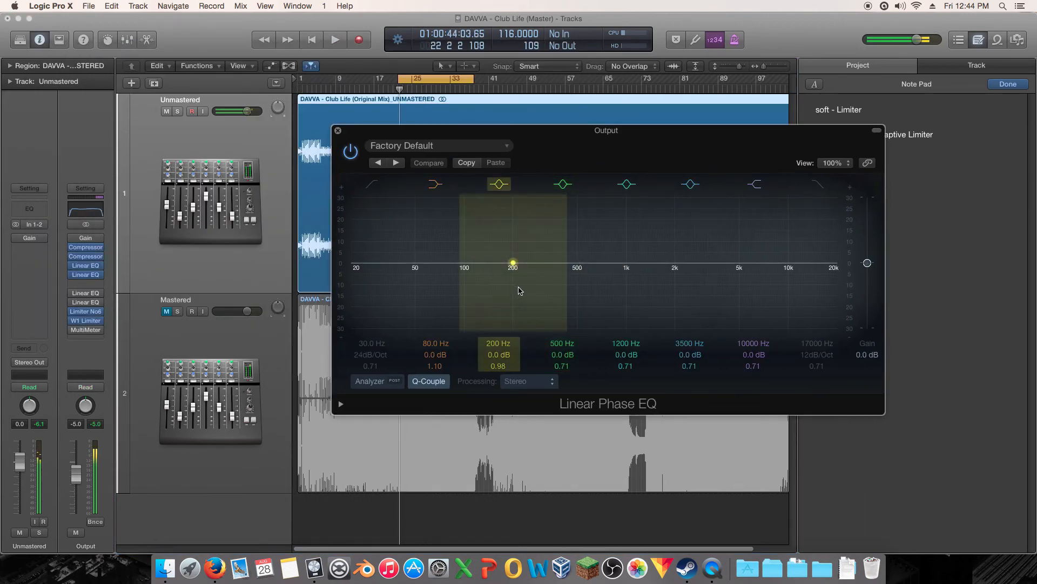
left_click_drag(517, 287, 502, 261)
key("space")
key("space")
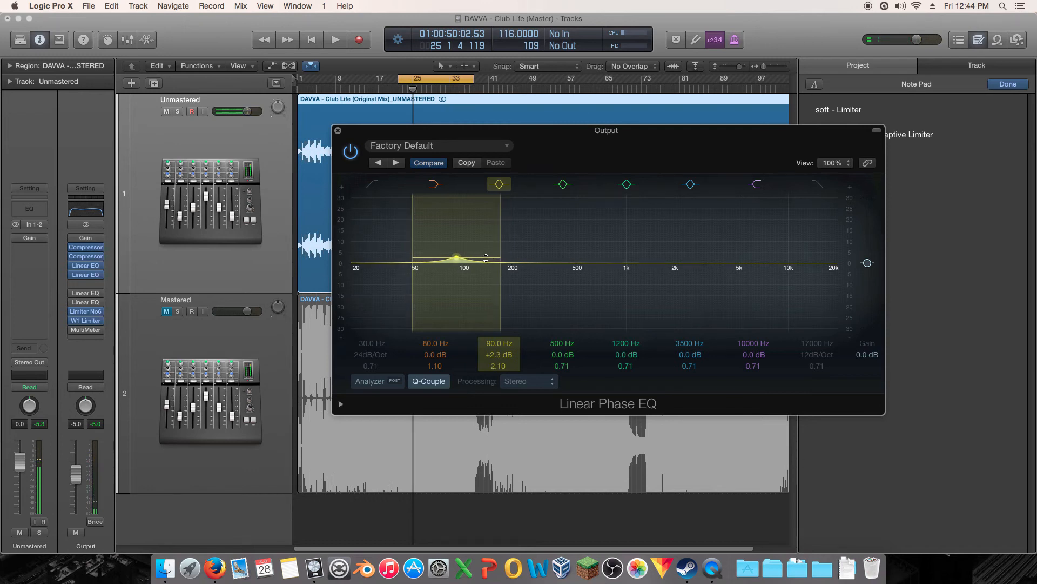
key("space")
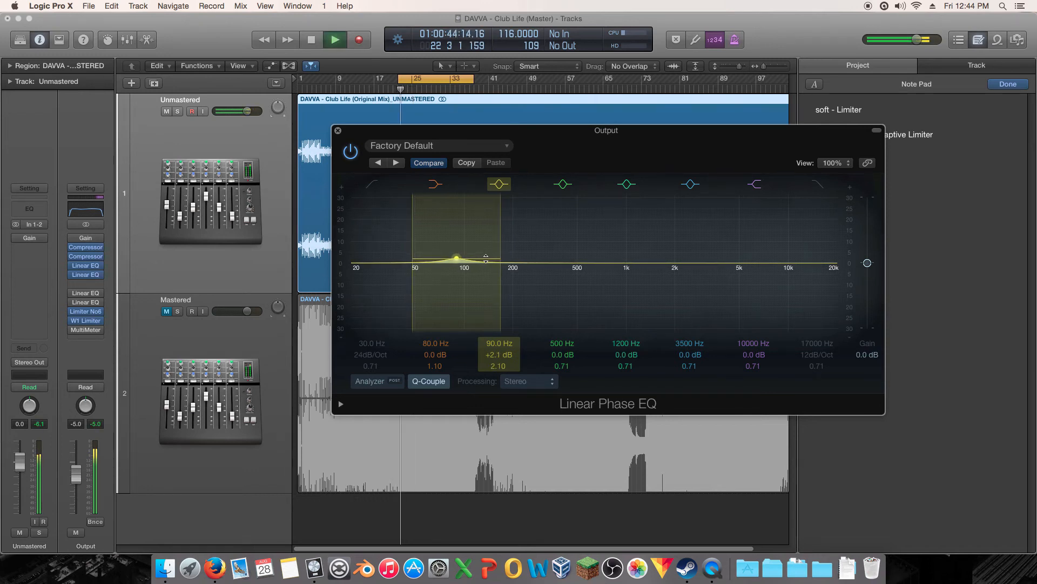
left_click_drag(486, 259, 486, 258)
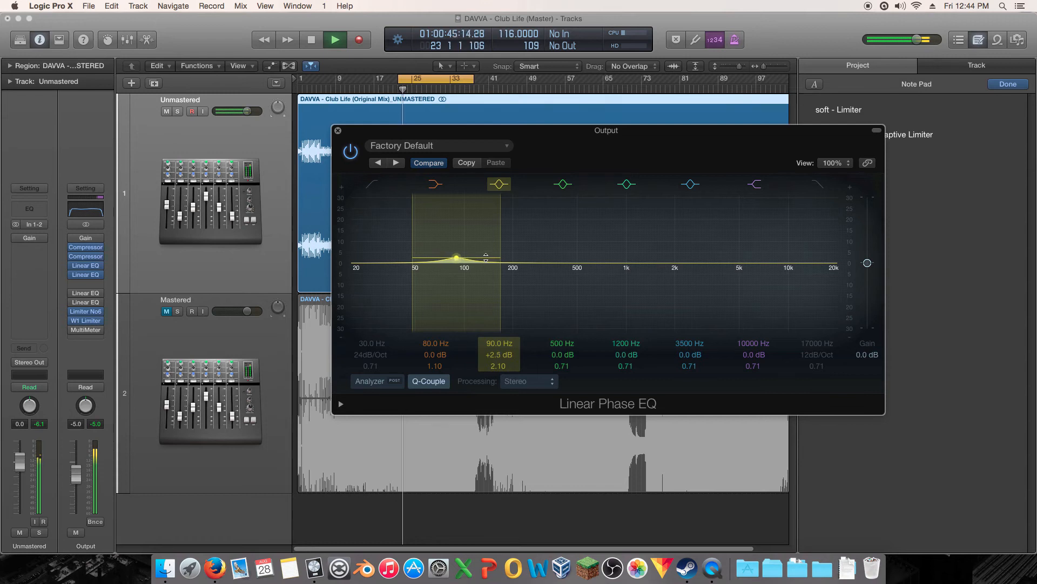
Step: Audition the drop with the 90 Hz boost off and on, and stop playback
left_click(503, 187)
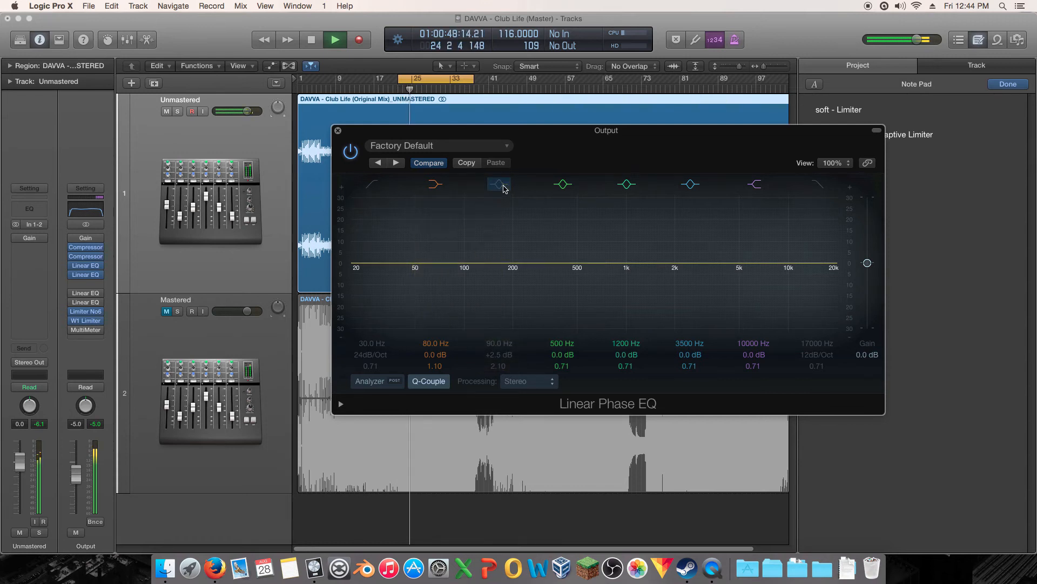
left_click(503, 188)
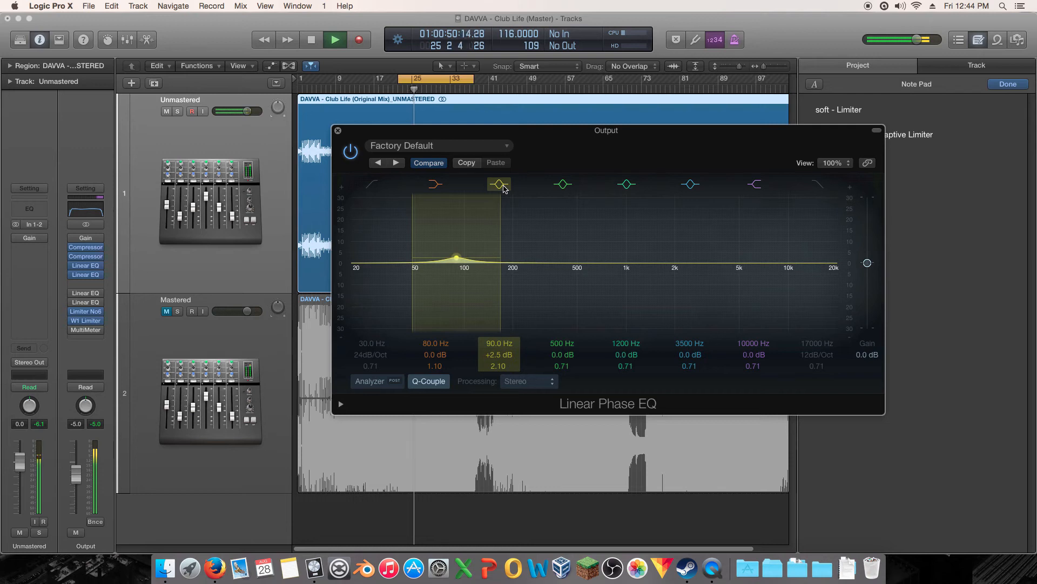
key("space")
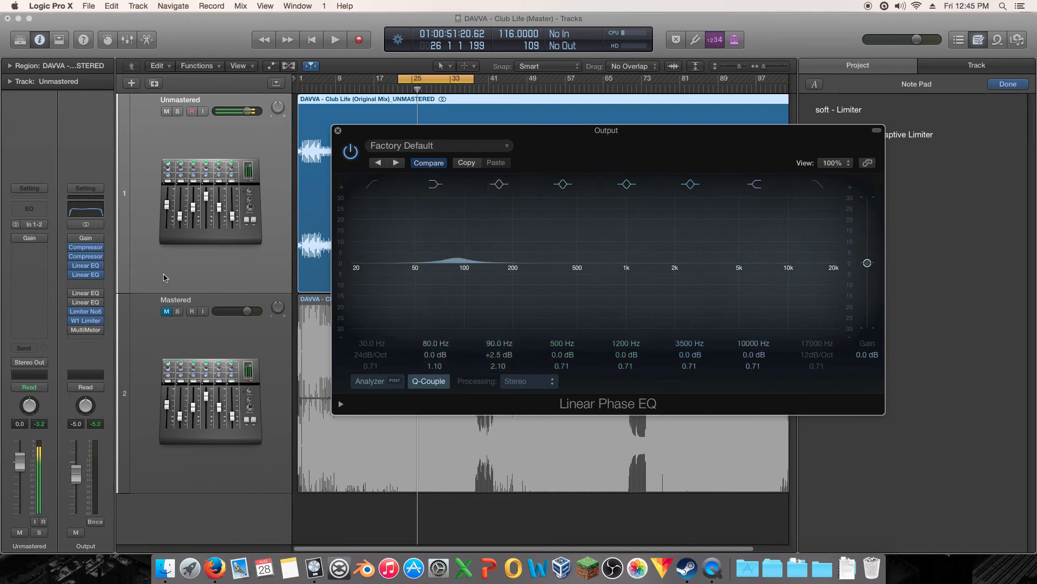
Step: Open the first Linear Phase EQ to compare its curve with the second, and close both plug-in windows
left_click(86, 265)
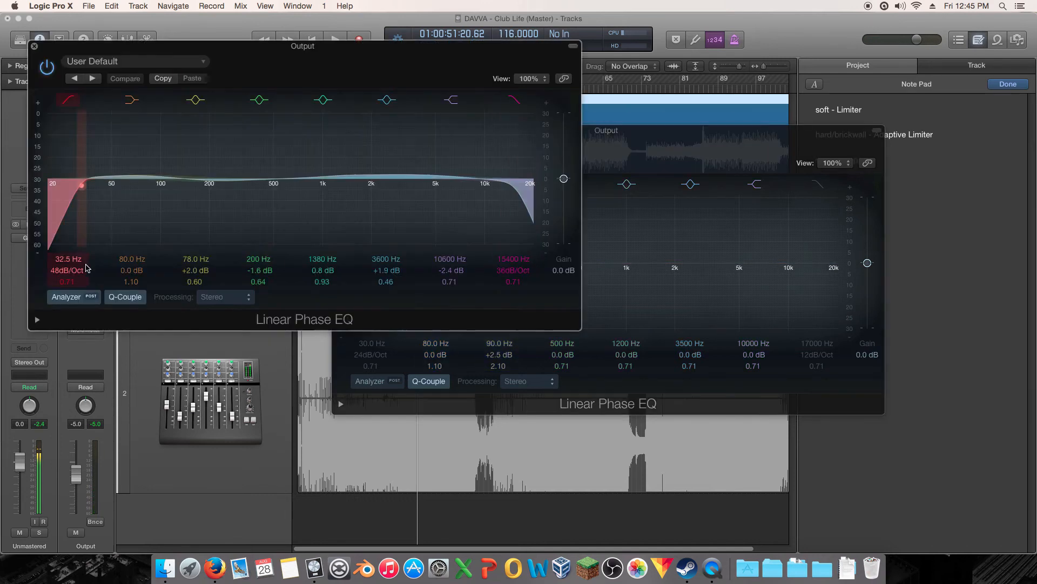
left_click_drag(651, 145, 663, 70)
left_click(348, 58)
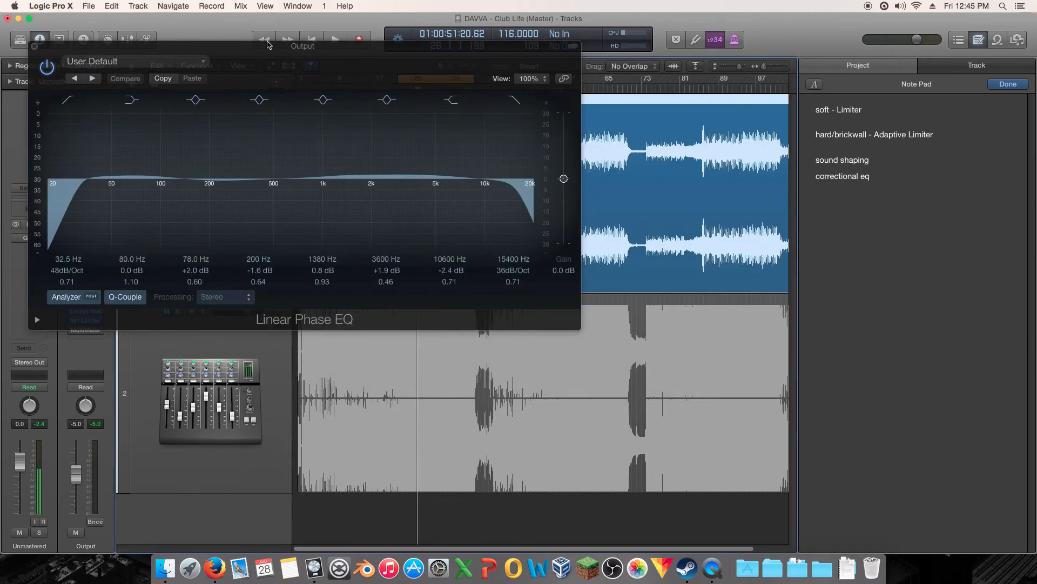
left_click(33, 45)
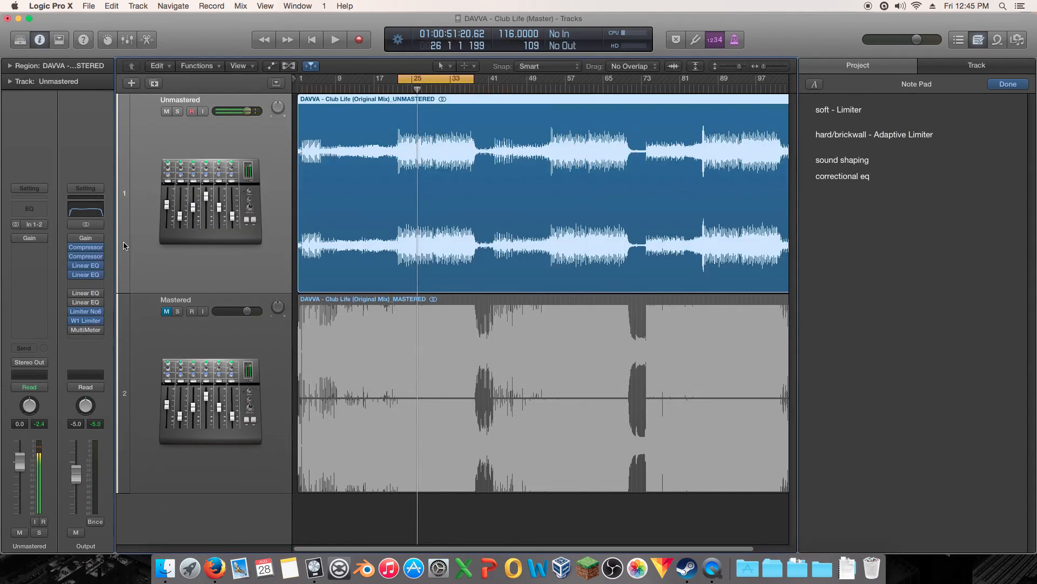
Step: Insert Apple's AUGraphicEQ below the two Linear Phase EQs on the Output channel and place its window over the tracks
left_click(80, 284)
mouse_move(140, 416)
mouse_move(198, 417)
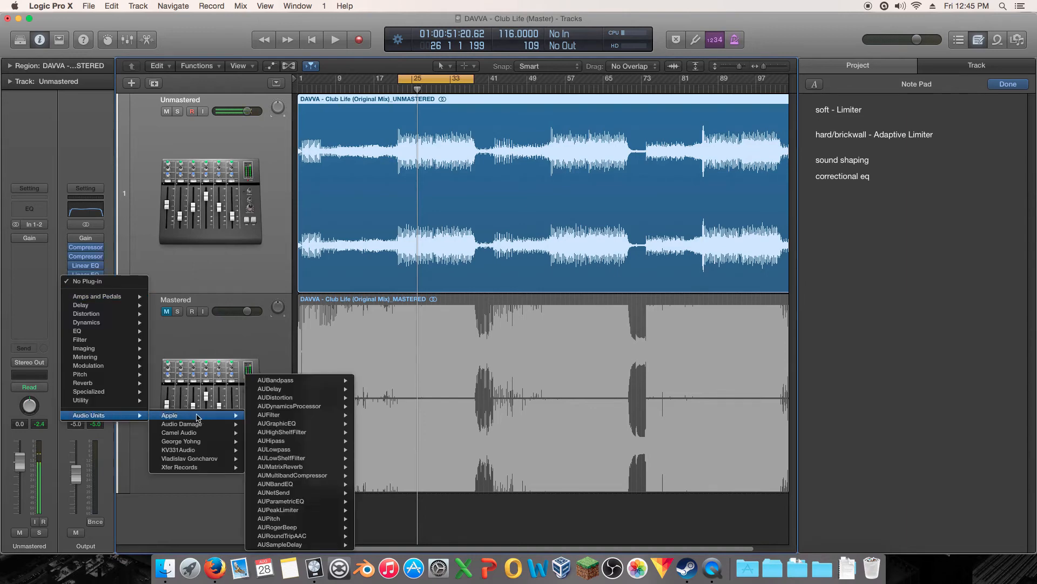
mouse_move(335, 423)
left_click(368, 423)
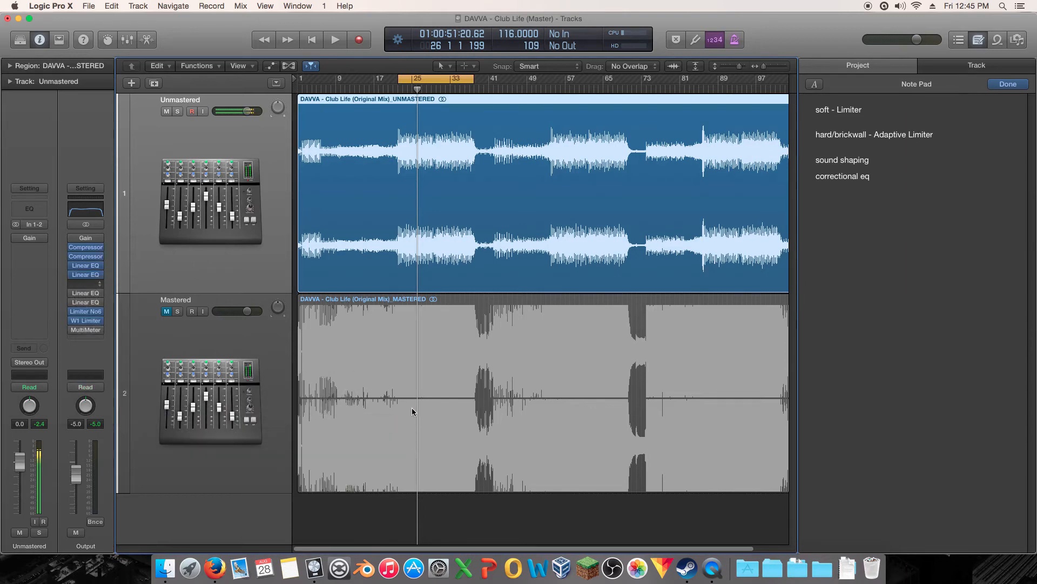
left_click_drag(215, 59, 567, 104)
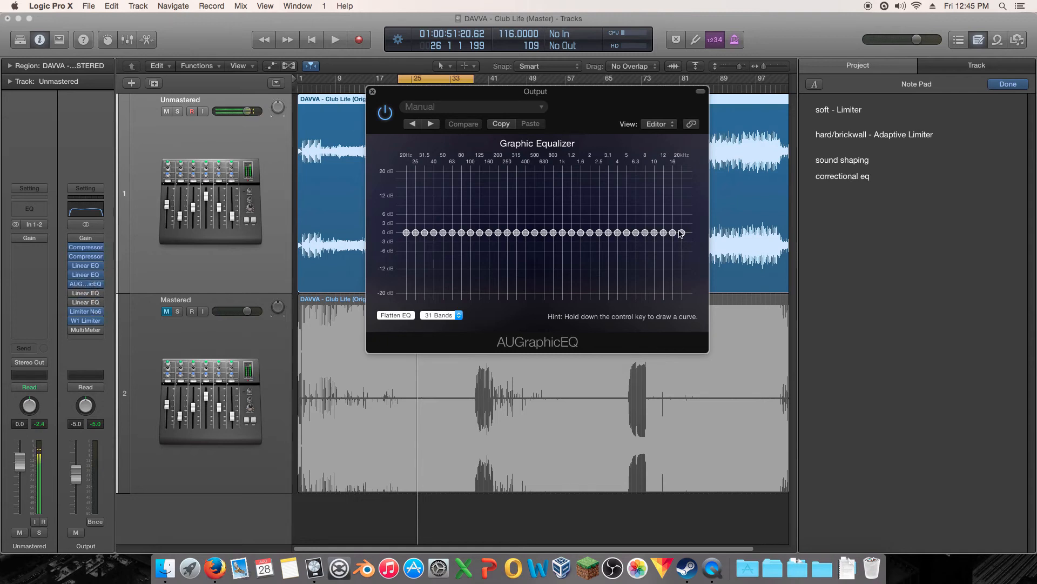
Step: Lower the 8, 10, 16 and 20 kHz bands, raise 2.5 to 4 kHz, cut 315 Hz, and boost 40 Hz and 50 Hz (1.78 dB)
left_click_drag(681, 234, 644, 235)
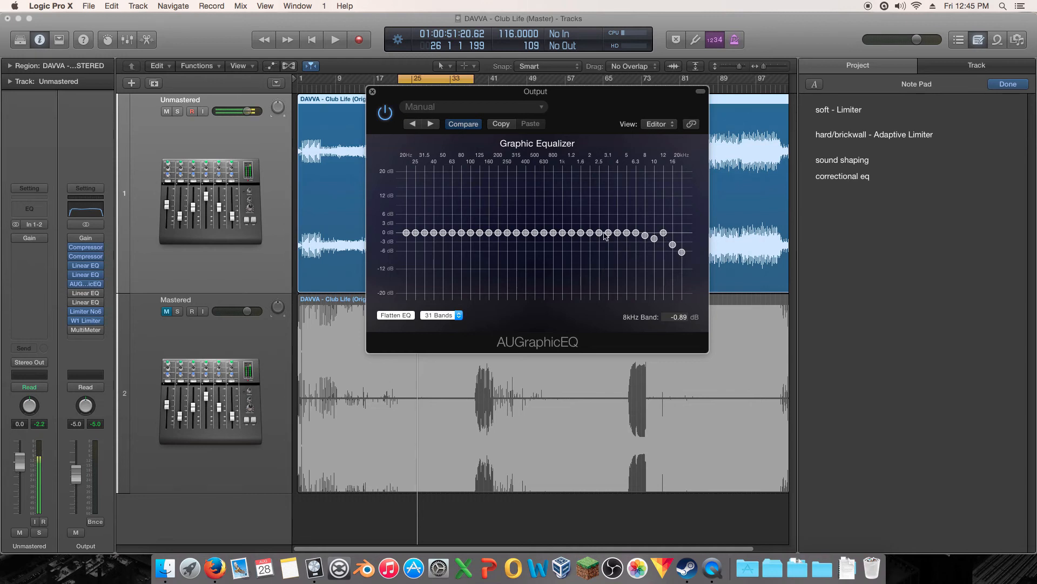
left_click_drag(616, 232, 592, 233)
mouse_move(514, 234)
left_mouse_down()
mouse_move(516, 220)
mouse_move(517, 250)
left_mouse_up()
left_click_drag(437, 234, 441, 229)
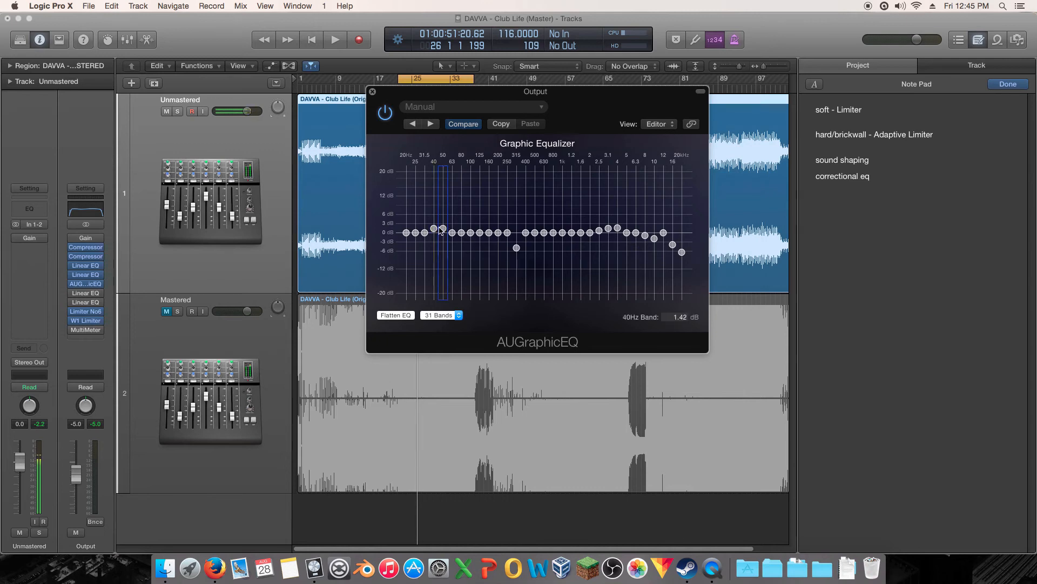
left_click(443, 229)
left_click_drag(448, 227, 448, 229)
Step: In the second Linear Phase EQ, set 235 Hz to -6.7 dB, 2350 Hz to +4.0 dB, 3200 Hz to -1.8 dB and the high cut to 8400 Hz
left_click(85, 274)
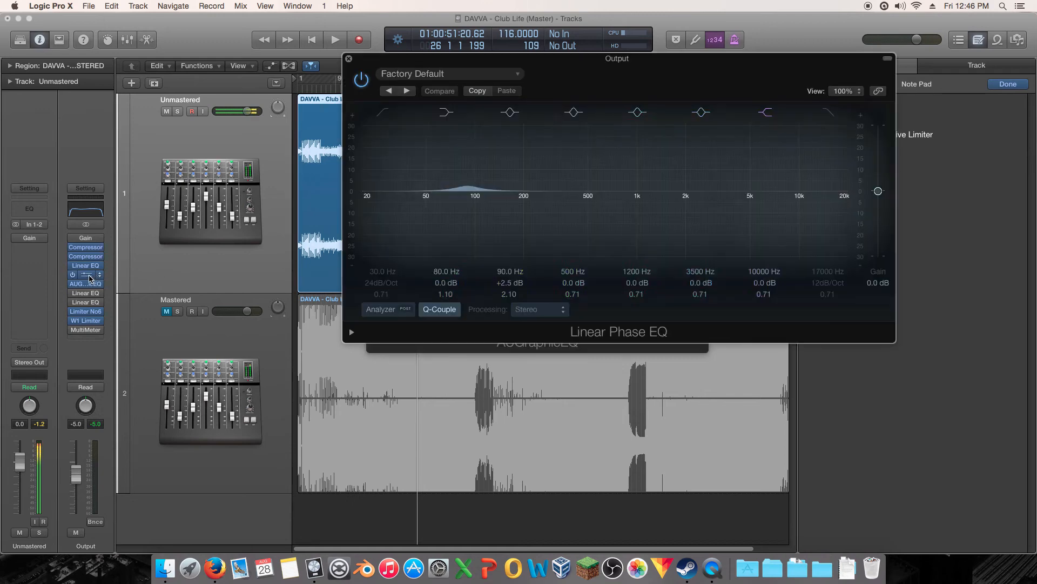
left_click_drag(665, 75, 669, 293)
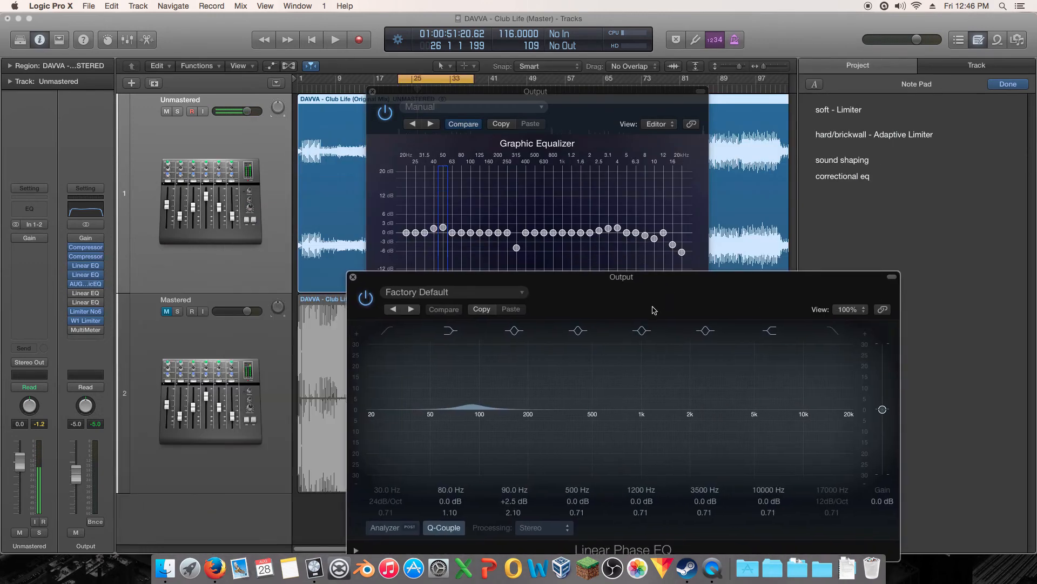
left_click_drag(591, 410, 575, 423)
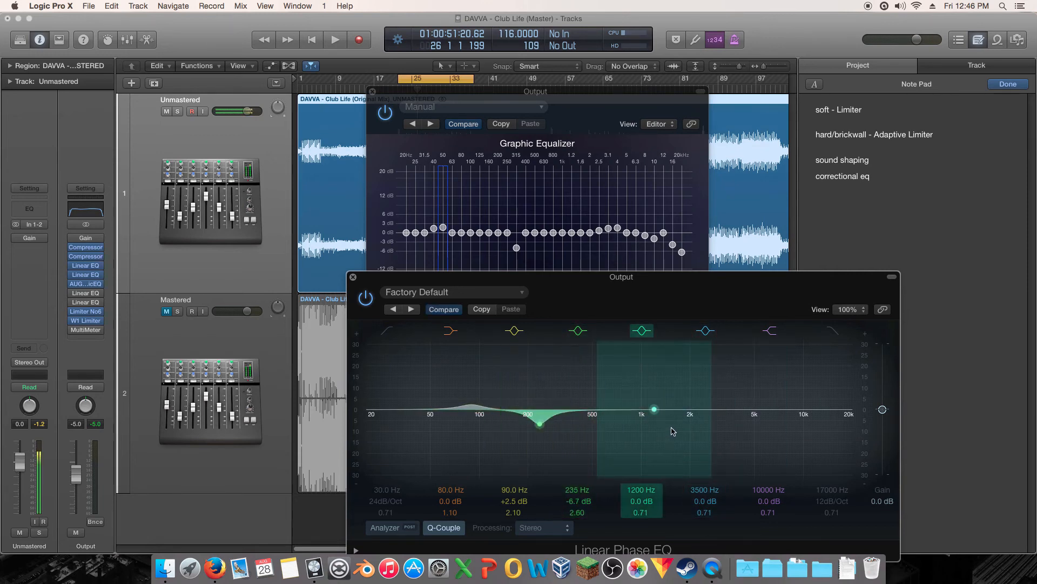
left_click_drag(669, 428, 745, 429)
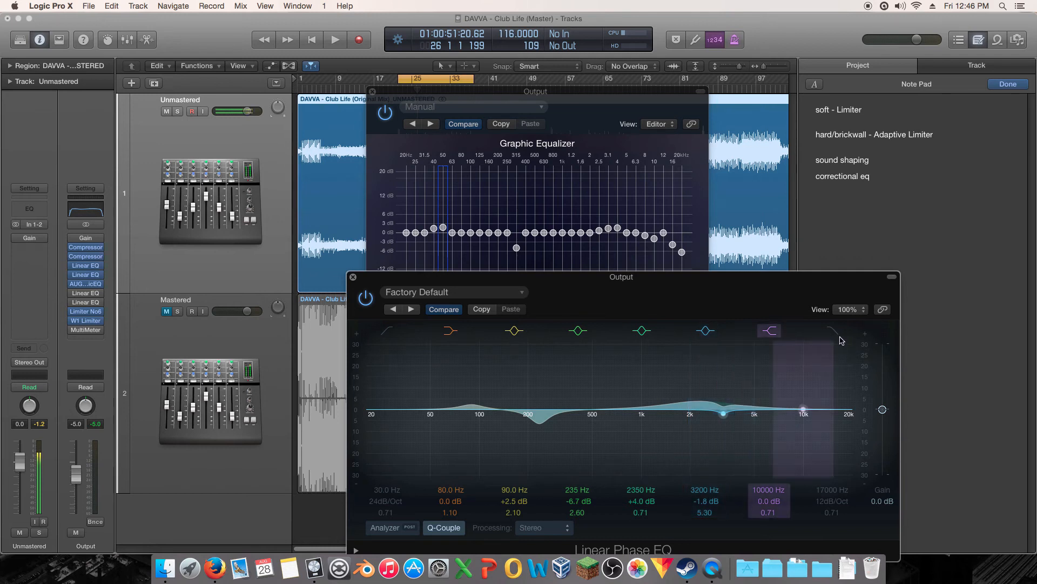
left_click_drag(832, 435, 775, 432)
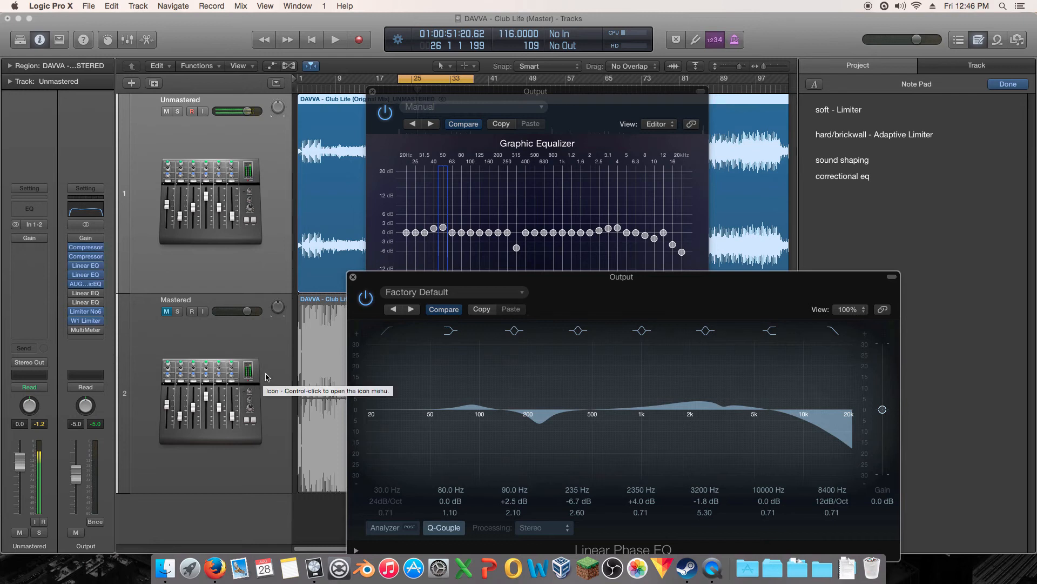
Step: Arrange the AUGraphicEQ above the second Linear Phase EQ and compare the two equalizers' curves
left_click_drag(376, 285, 298, 278)
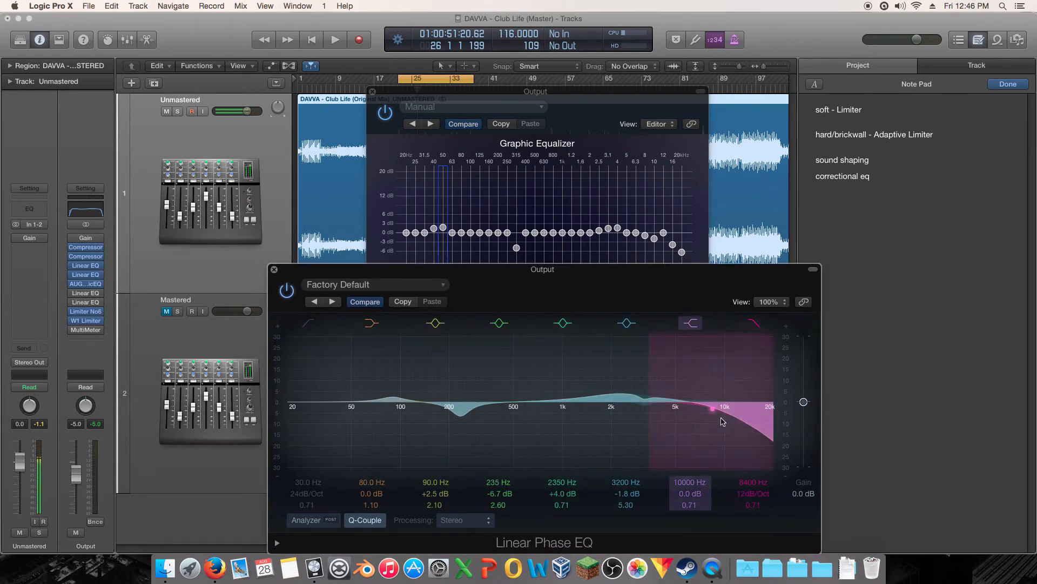
left_click(578, 136)
left_click_drag(568, 120, 551, 133)
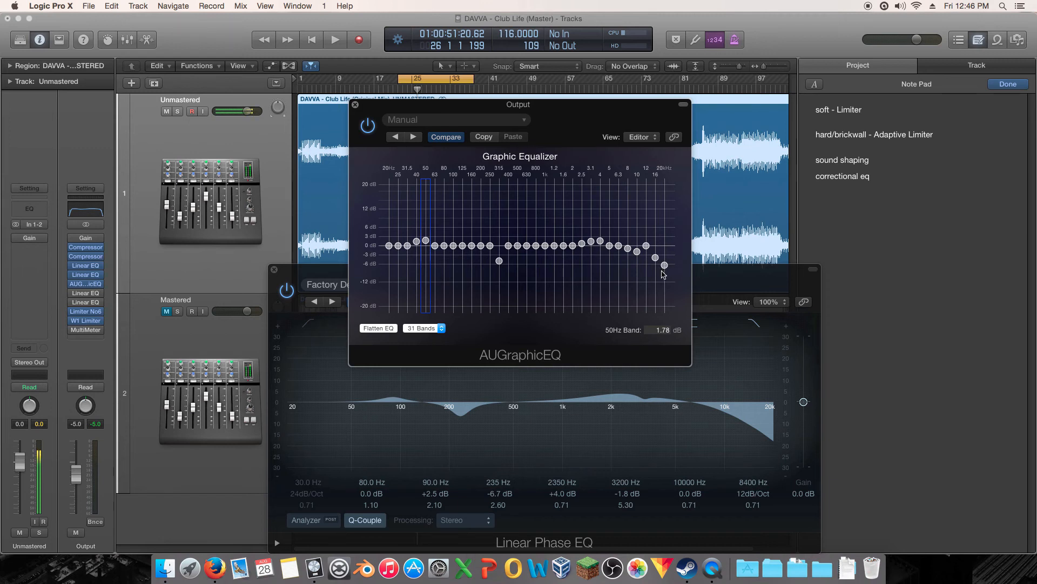
double_click(551, 106)
double_click(550, 107)
Step: Close the AUGraphicEQ window and remove that plug-in from the Output channel
left_click(355, 105)
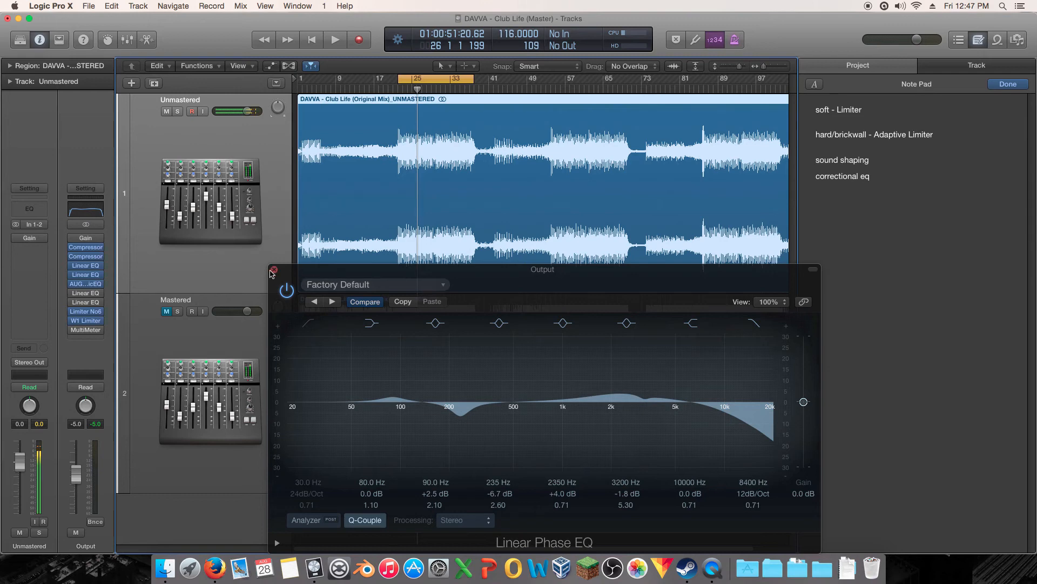
left_click(101, 301)
left_click(92, 302)
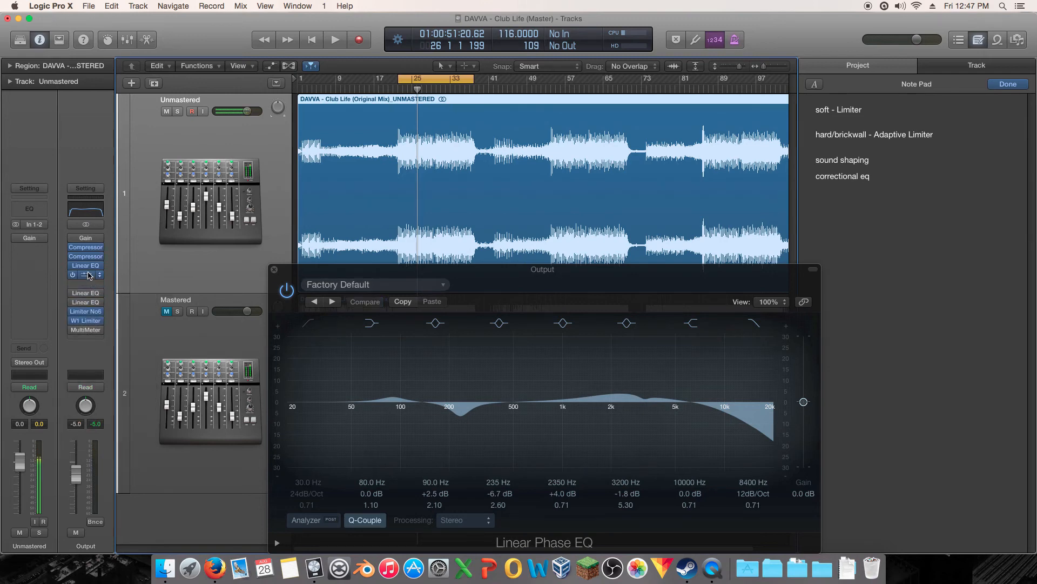
Step: Open the first Linear Phase EQ beside the second, and switch off every band of the second except its 90 Hz boost
left_click(88, 267)
left_click_drag(687, 274, 744, 246)
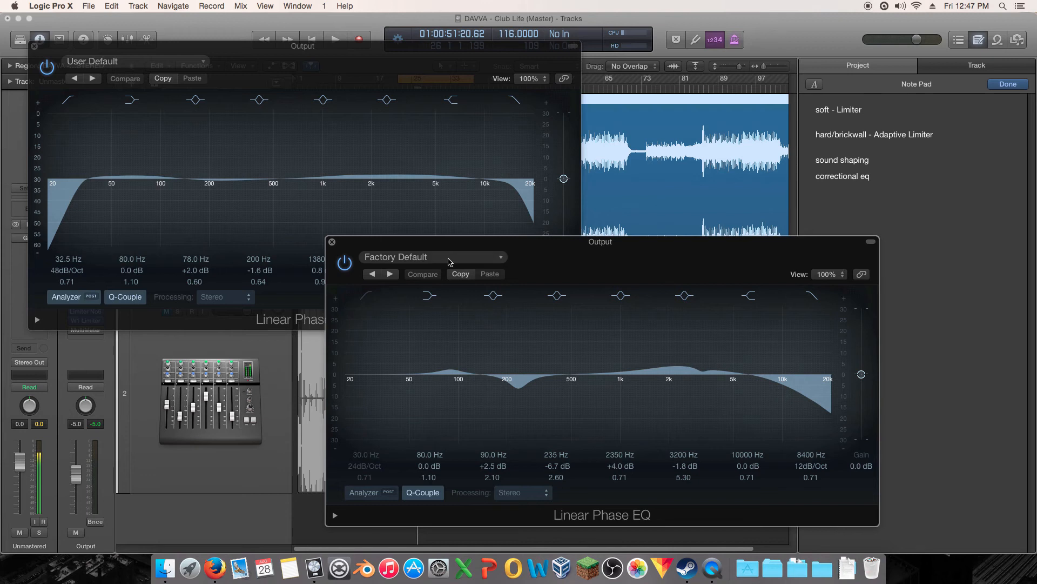
left_click(567, 297)
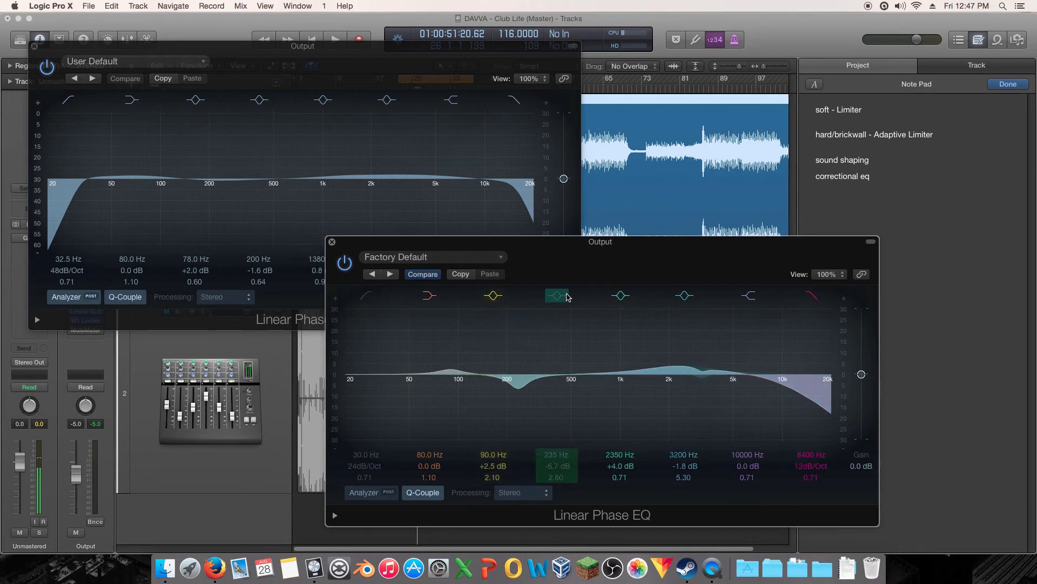
left_click(620, 296)
left_click(684, 296)
left_click(748, 296)
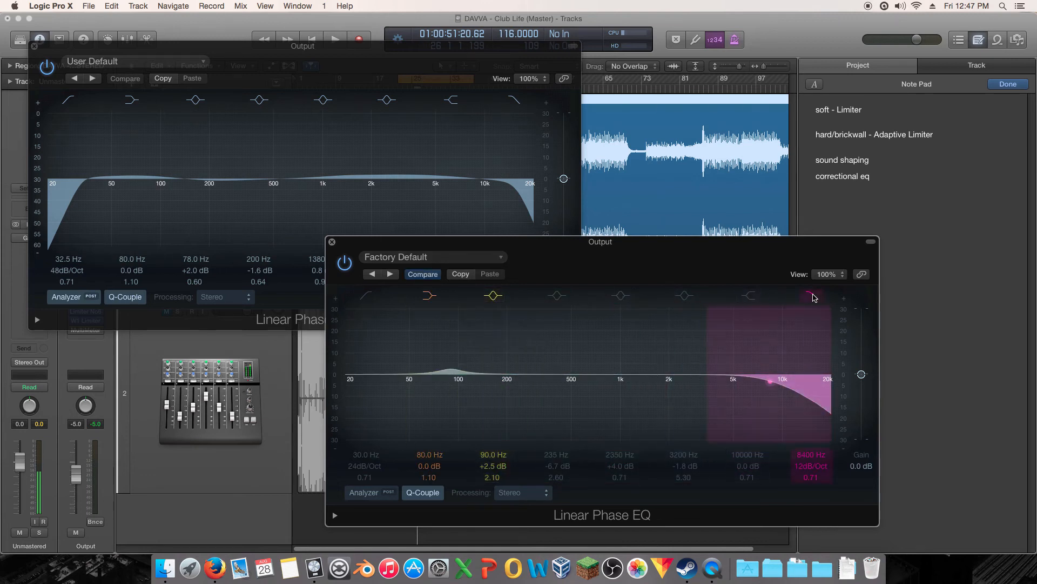
left_click(812, 296)
left_click(429, 296)
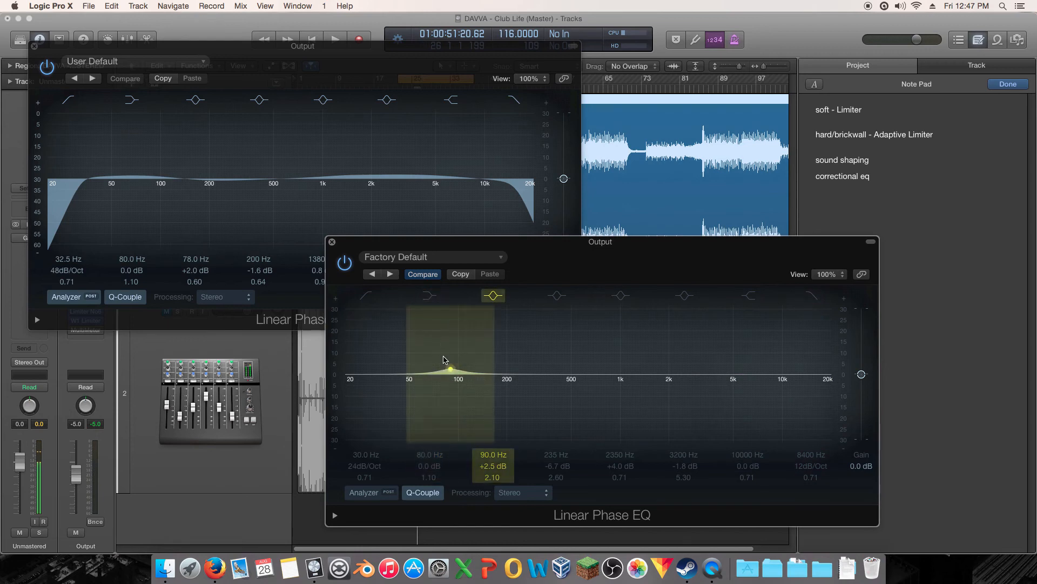
Step: In the second Linear Phase EQ, set the high shelf to 8300 Hz at -13.7 dB and the 3200 Hz band to 2200 Hz, +7.1 dB, Q 0.48
left_click_drag(429, 246, 144, 209)
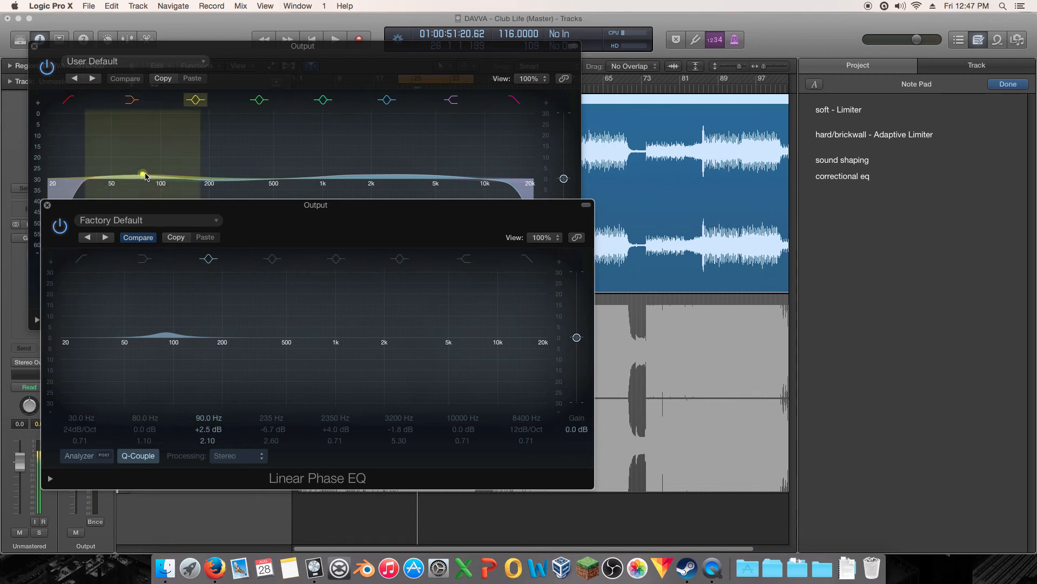
left_click_drag(313, 220, 474, 189)
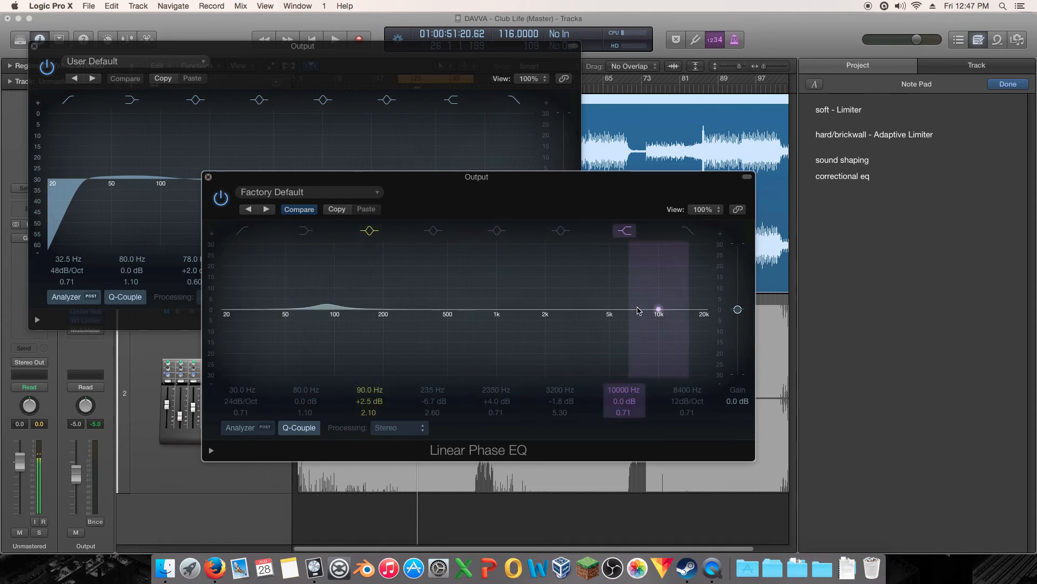
left_click_drag(657, 309, 625, 357)
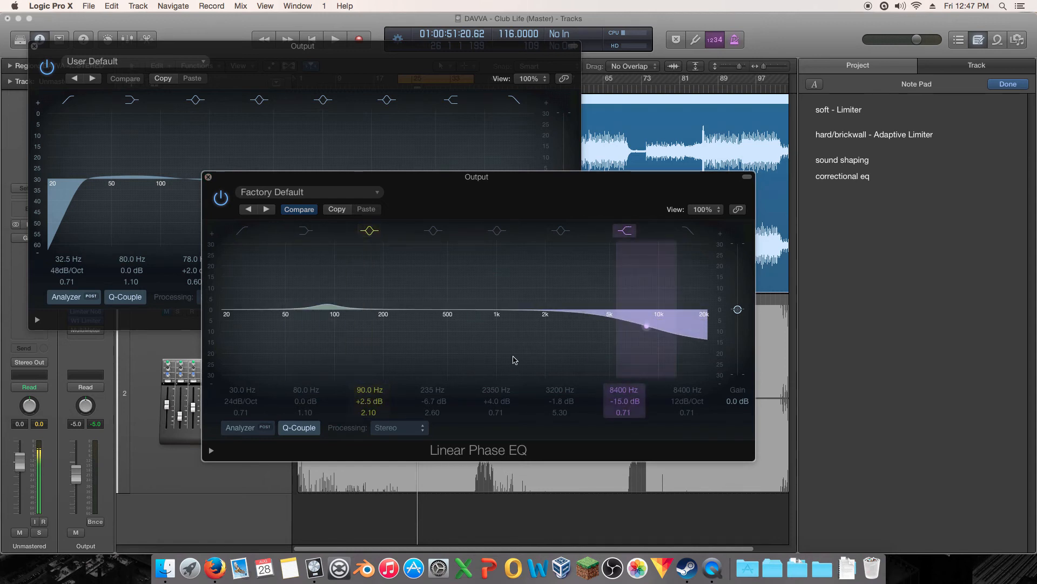
left_click_drag(514, 358, 573, 321)
left_click(560, 231)
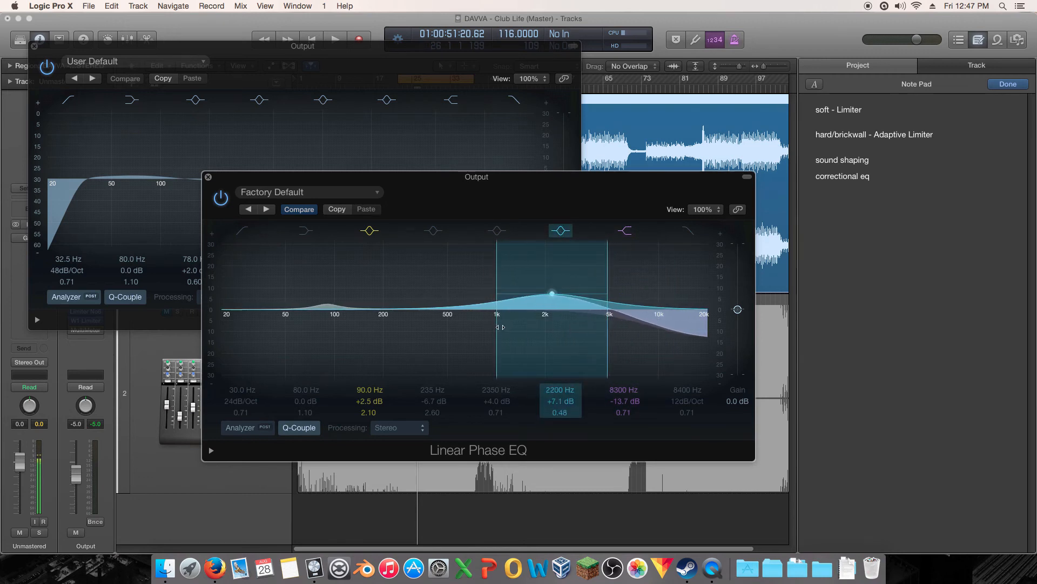
Step: In the second Linear Phase EQ, widen the 2200 Hz band to Q 0.31, and switch off that band and the high shelf
left_click_drag(498, 327, 492, 327)
left_click_drag(452, 55, 461, 81)
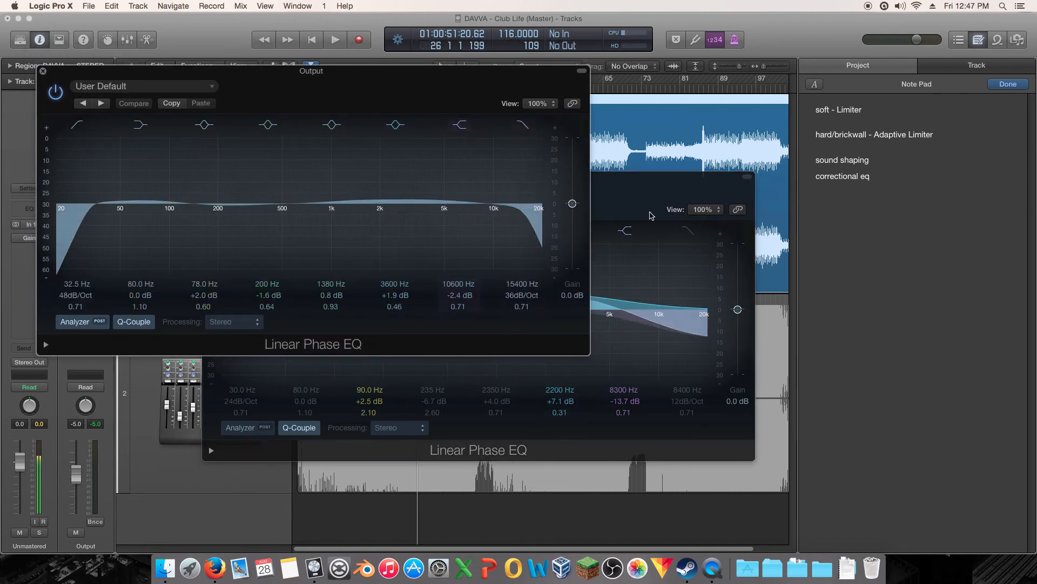
left_click_drag(640, 195, 591, 216)
left_click(575, 253)
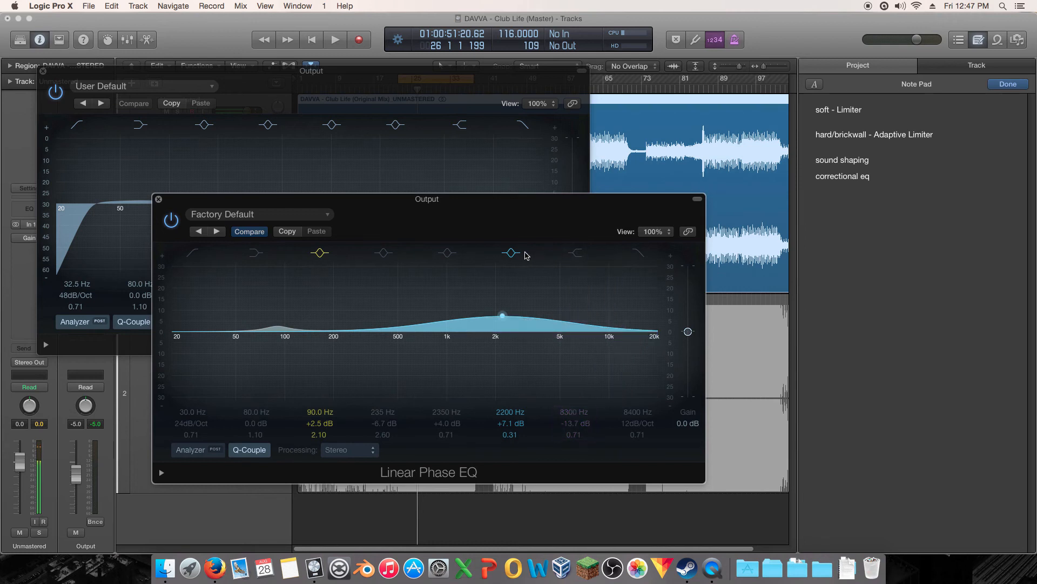
left_click(511, 252)
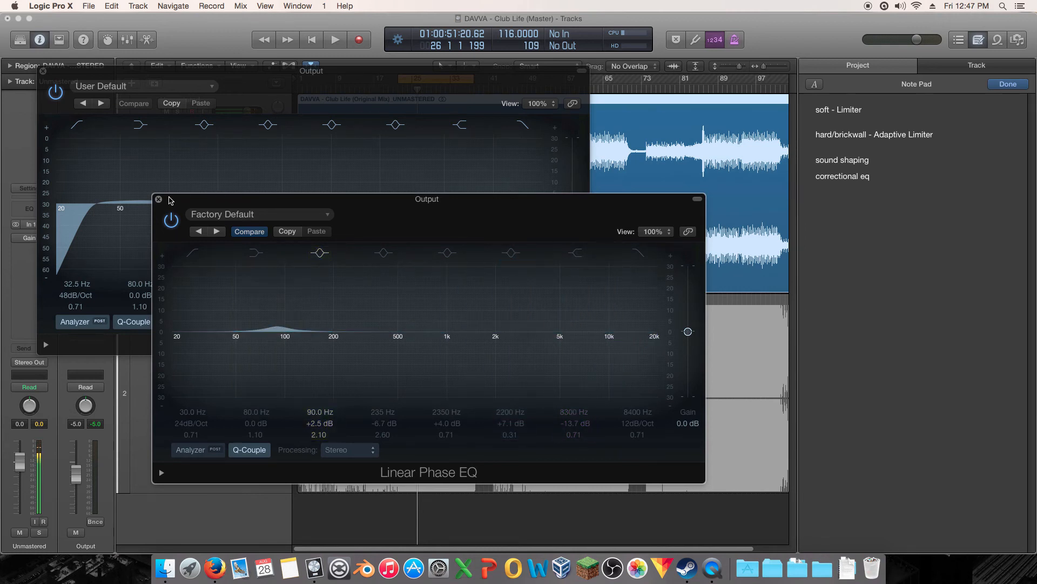
Step: Close both Linear Phase EQ windows and reopen the first Linear Phase EQ of the Output channel over the tracks
left_click_drag(199, 198, 239, 165)
left_click_drag(232, 85, 402, 86)
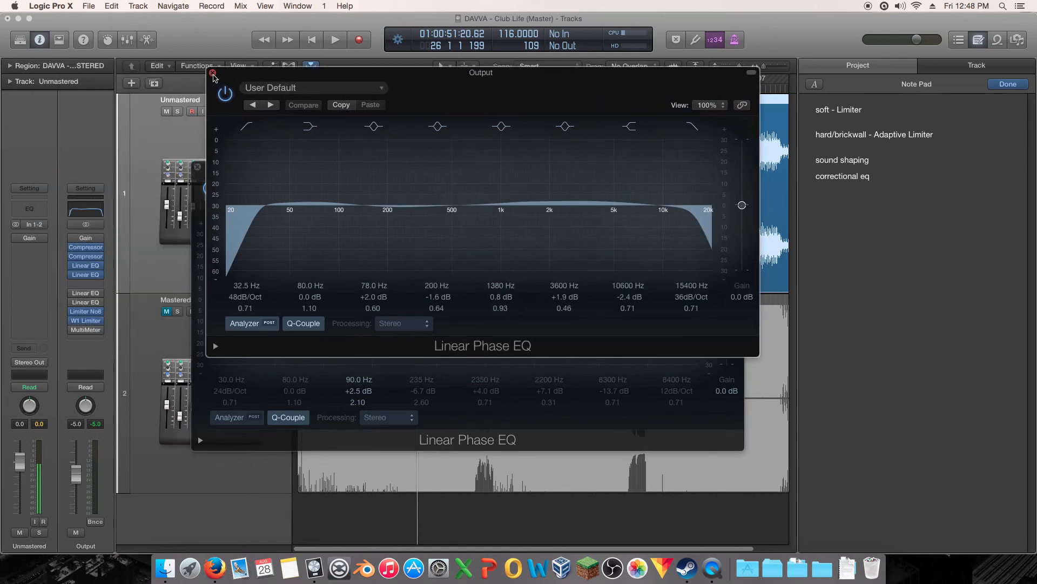
left_click(213, 74)
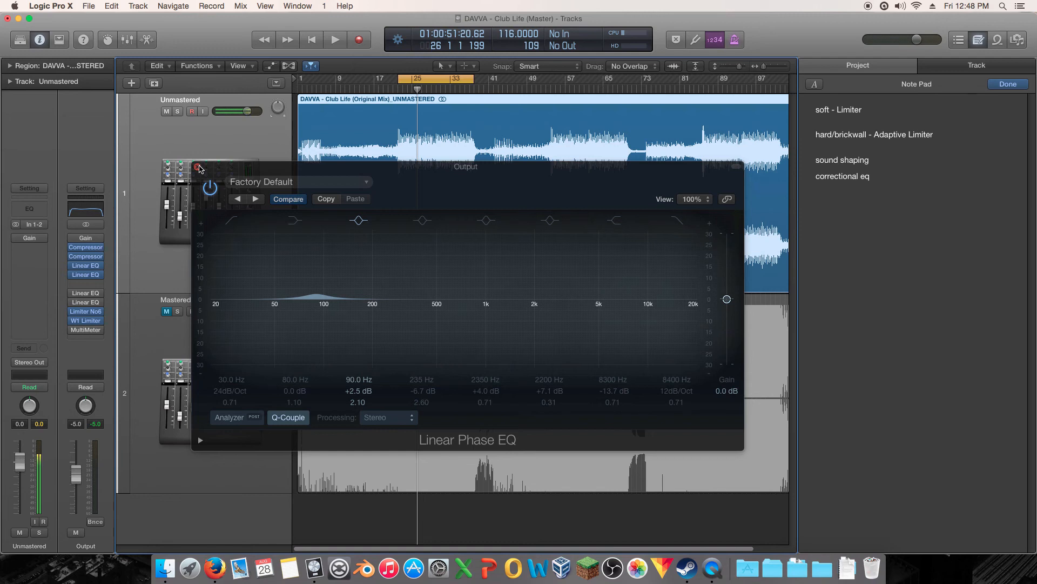
left_click(199, 169)
left_click(87, 265)
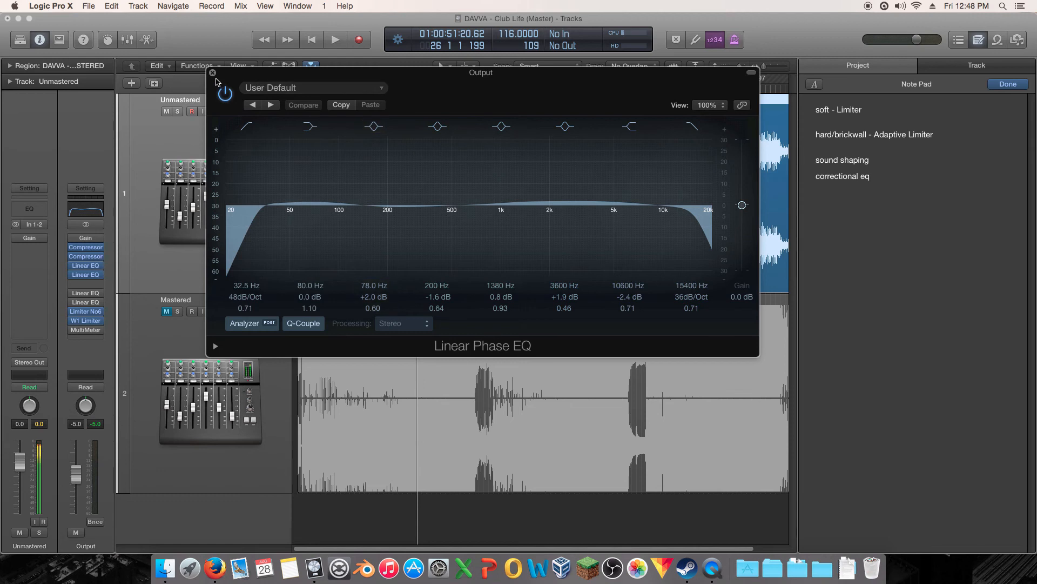
left_click_drag(227, 78, 213, 135)
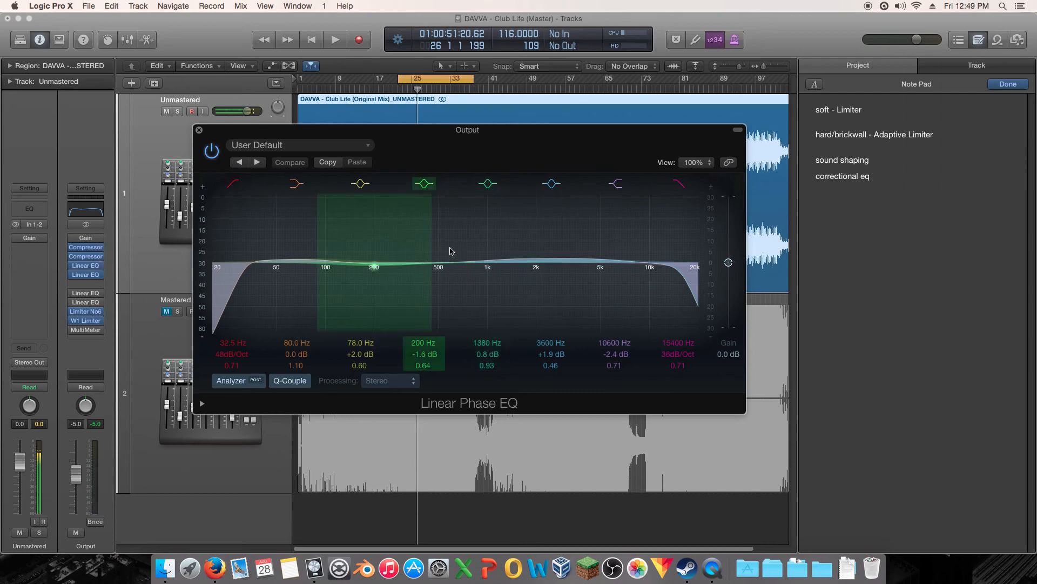
left_click_drag(432, 143, 574, 177)
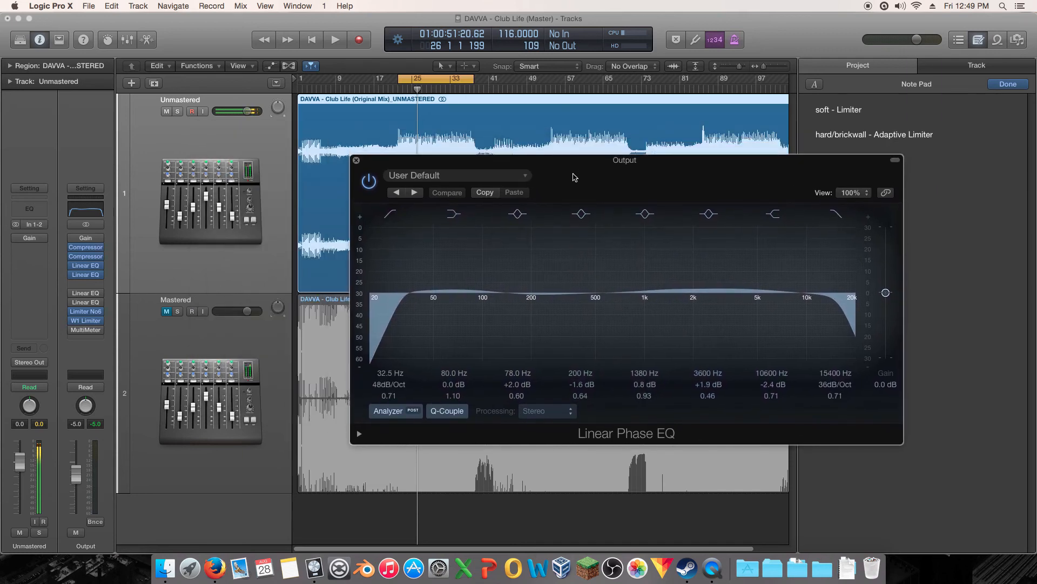
left_click_drag(651, 167, 580, 164)
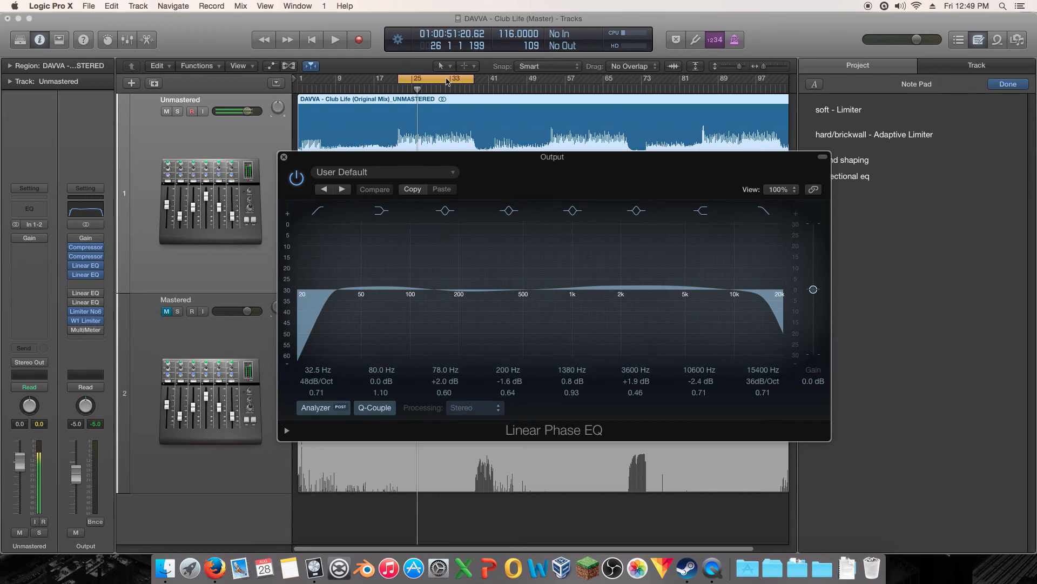
Step: Turn off cycling and play the track from bar 38, repeatedly bypassing and re-enabling the first Linear Phase EQ to compare the sound
left_click(447, 81)
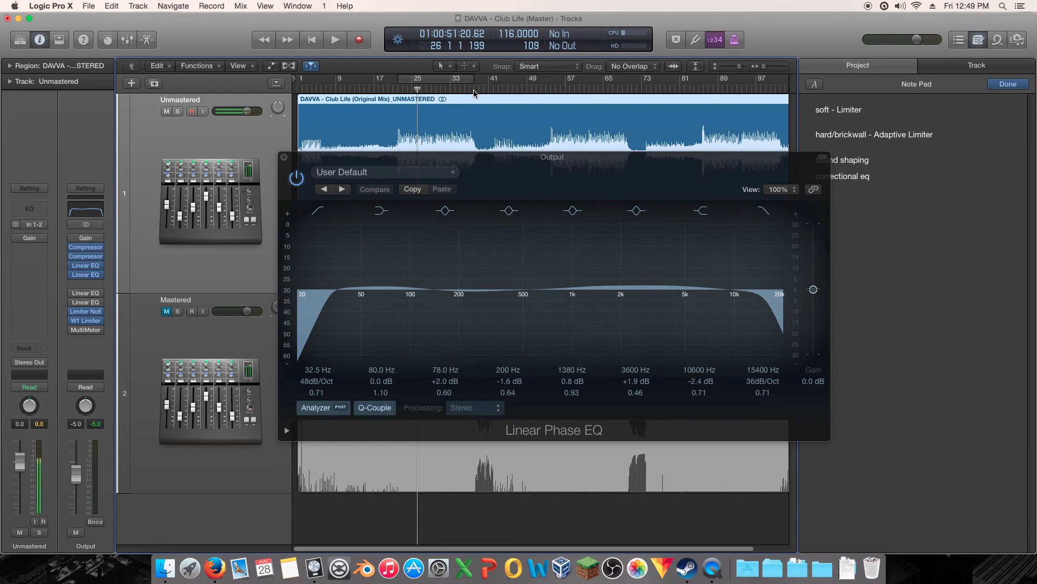
double_click(469, 89)
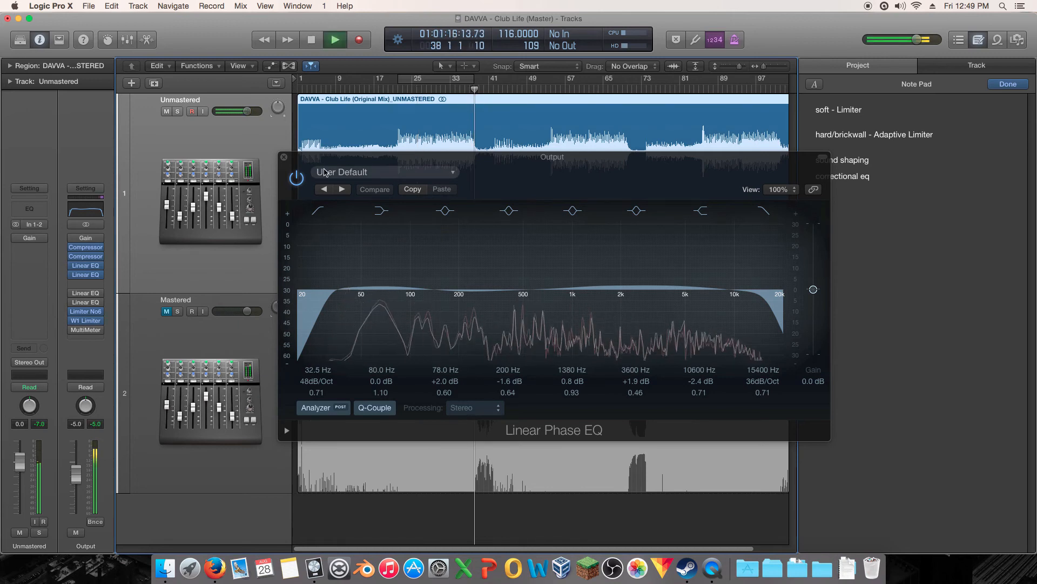
left_click(295, 178)
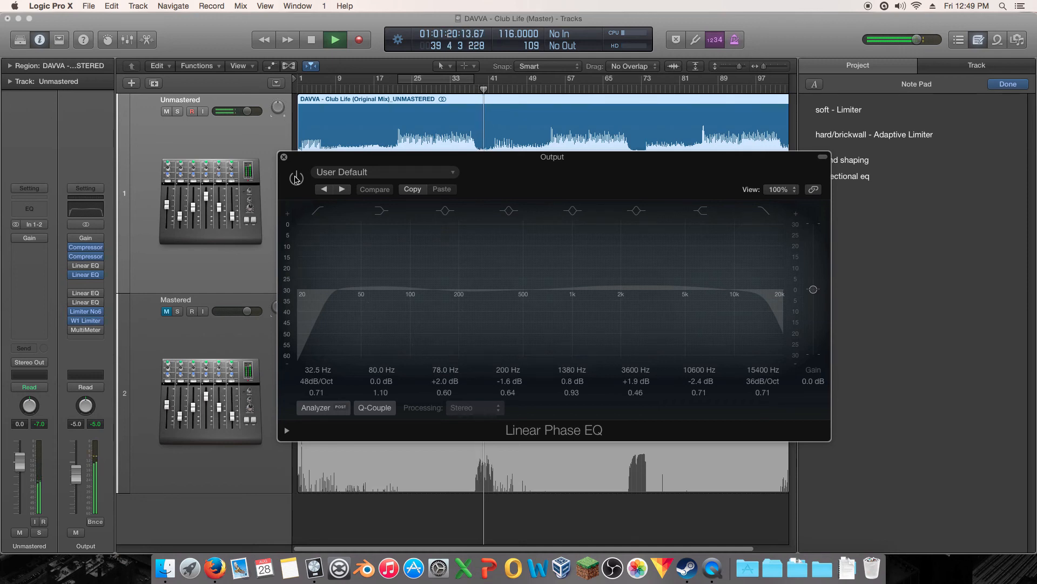
left_click(296, 178)
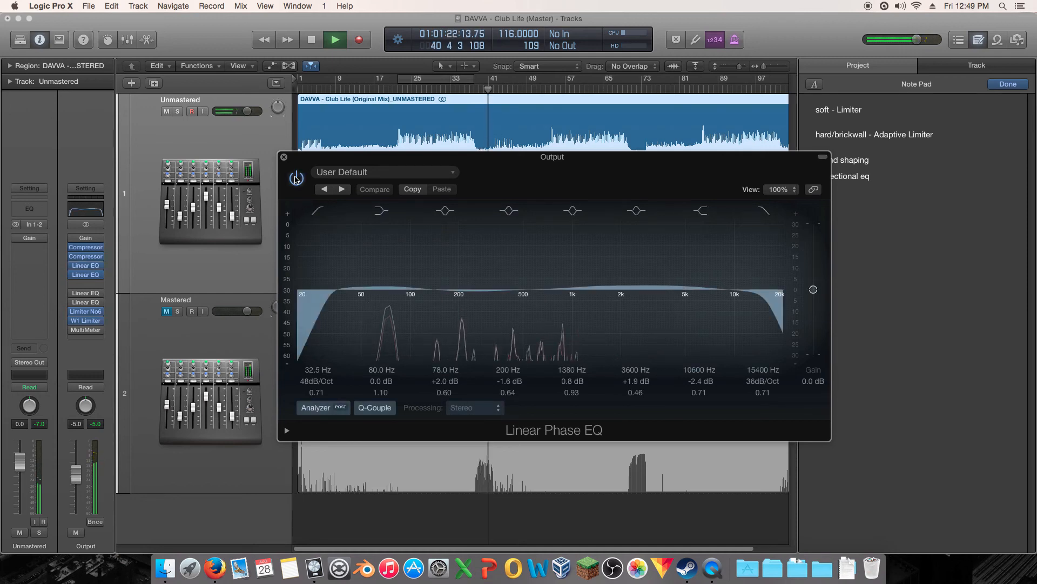
left_click(295, 178)
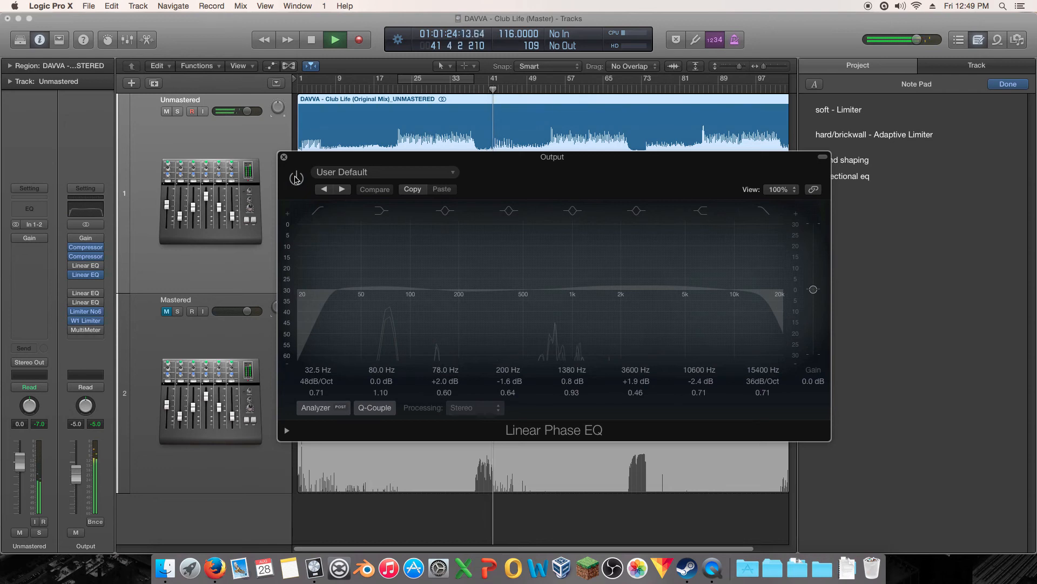
left_click(295, 178)
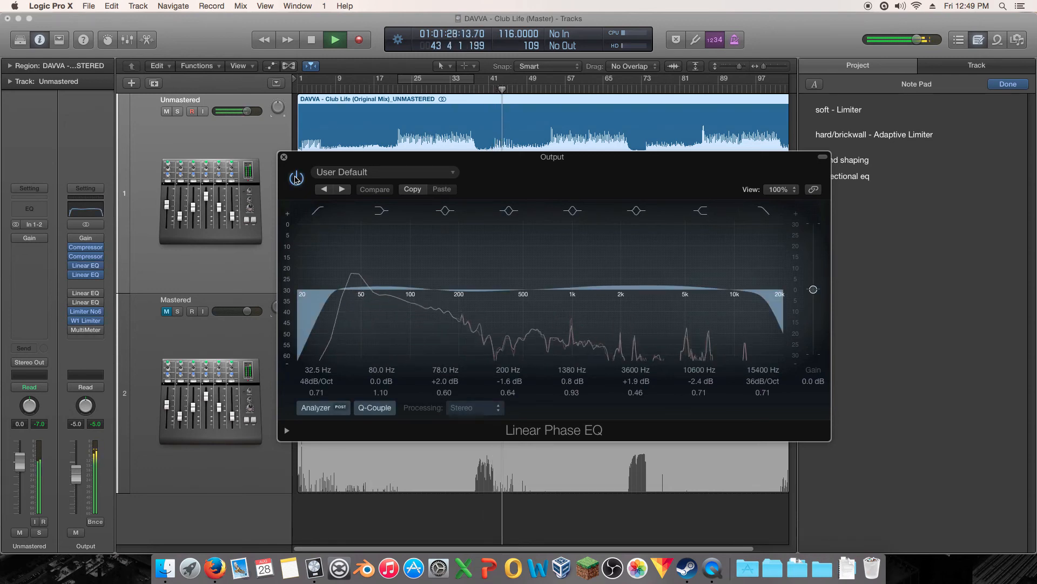
left_click(296, 178)
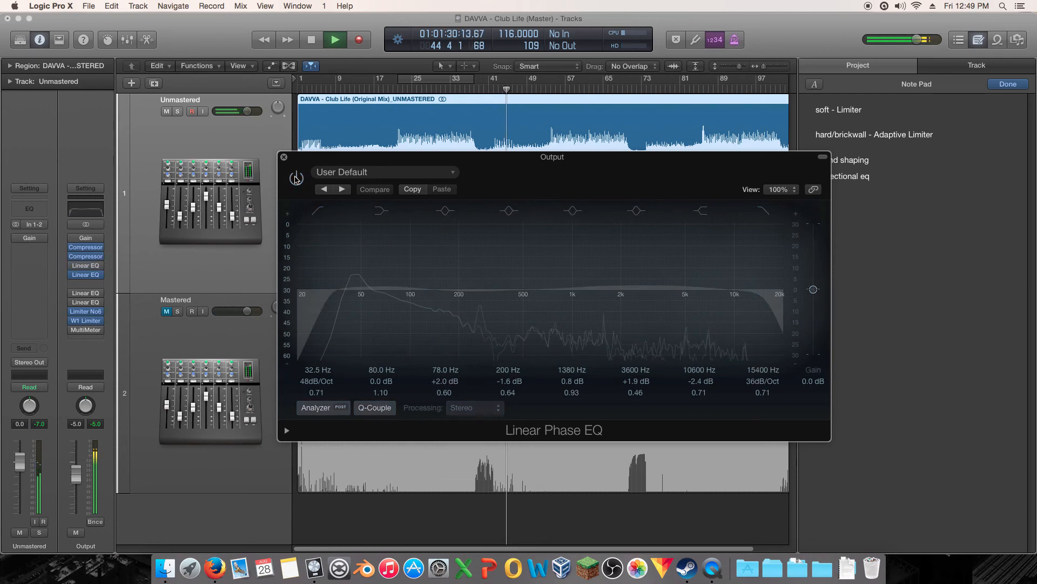
left_click(295, 178)
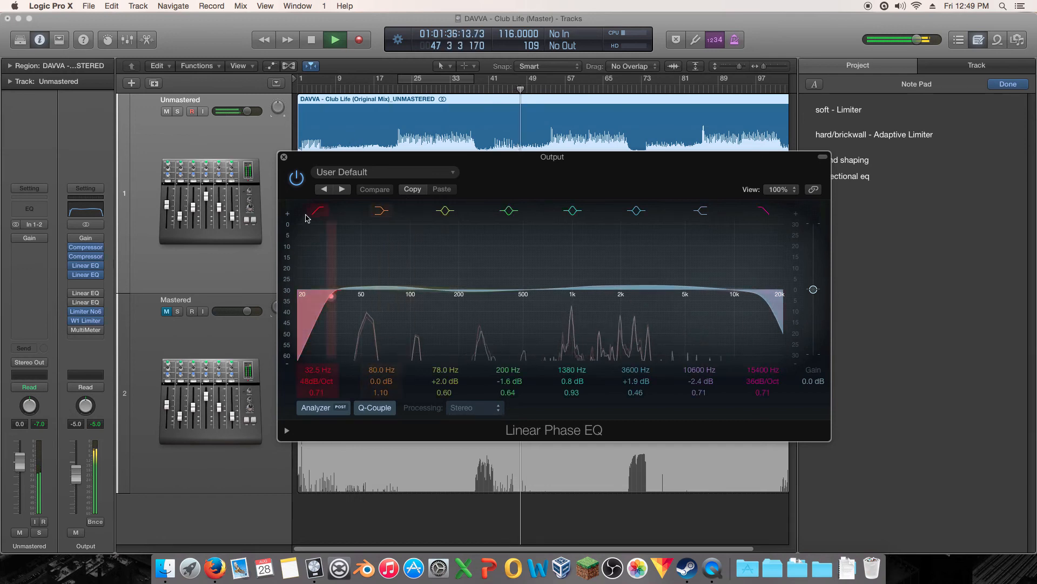
left_click(300, 184)
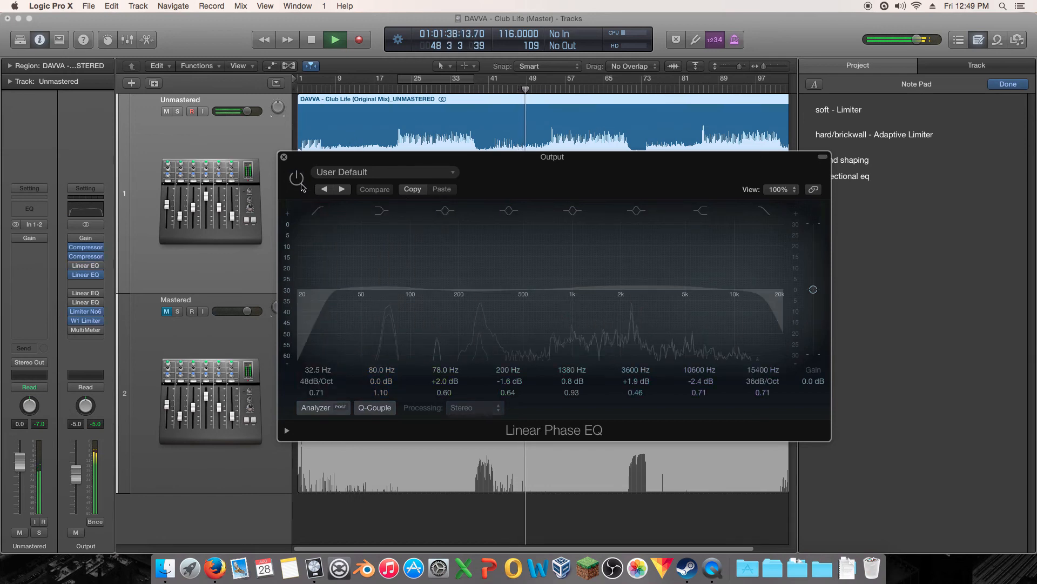
left_click(301, 185)
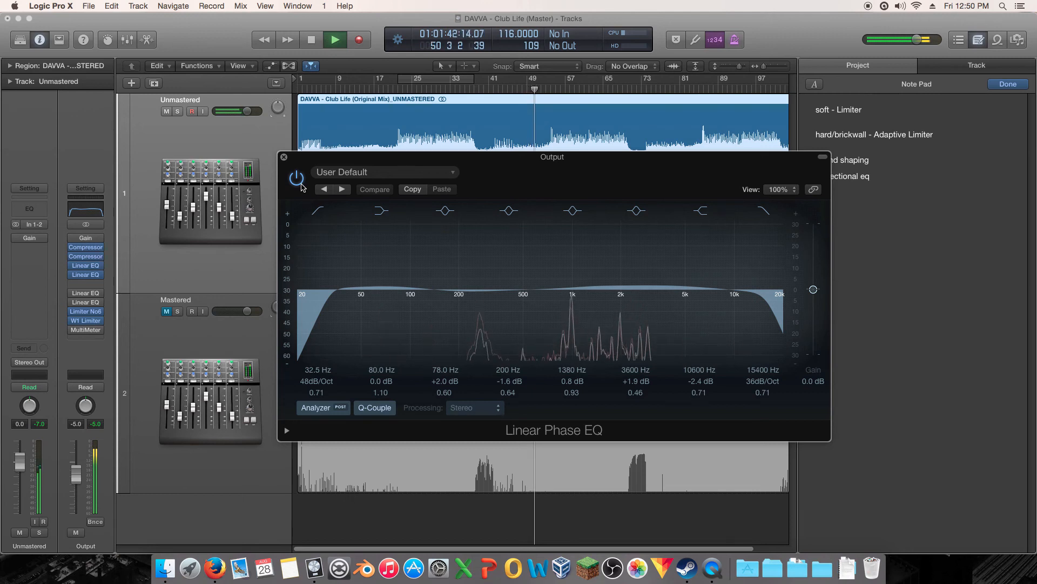
left_click(296, 179)
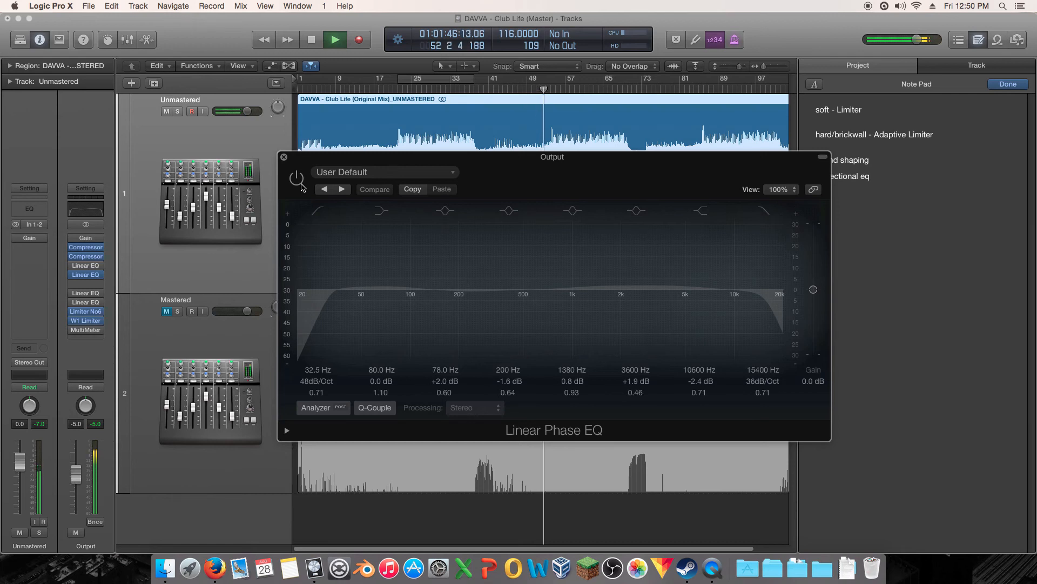
left_click(301, 186)
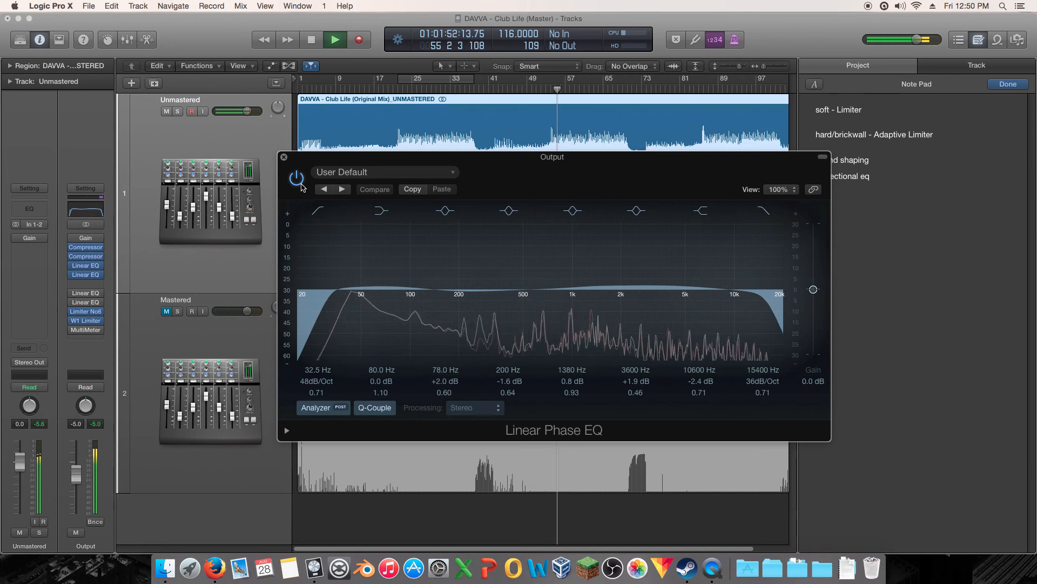
Step: Set the EQ's 200 Hz band to 186 Hz at -2.8 dB, and compare the sound with that band off and on
mouse_move(459, 292)
left_mouse_down()
mouse_move(474, 277)
mouse_move(472, 326)
mouse_move(460, 307)
left_mouse_up()
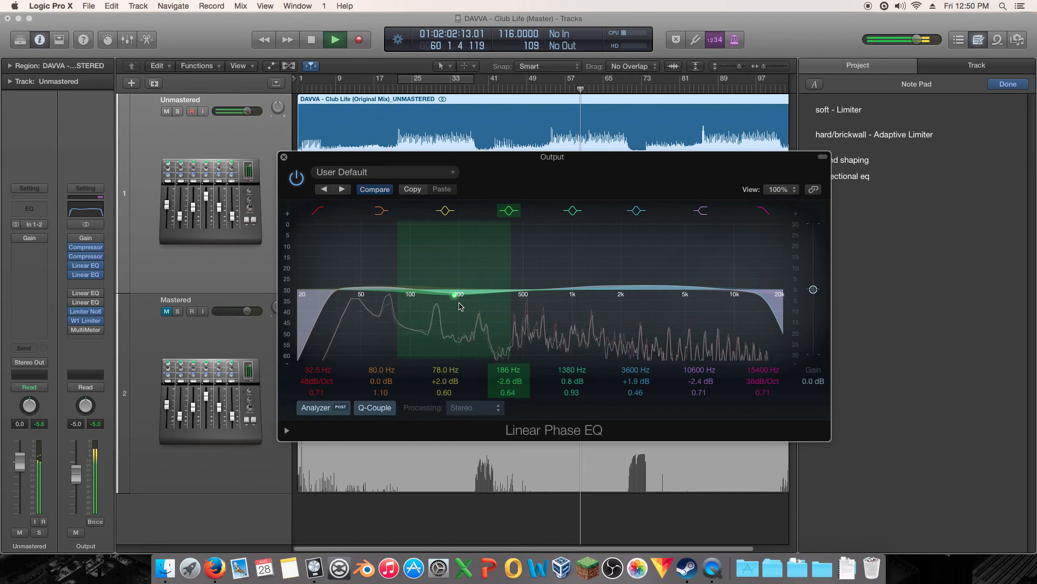
left_click(510, 211)
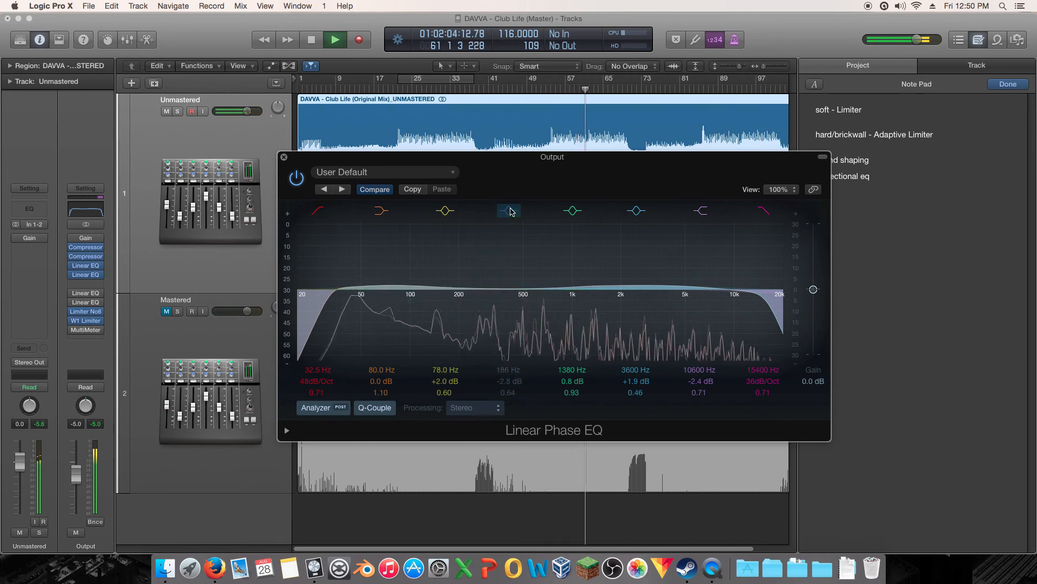
left_click(510, 211)
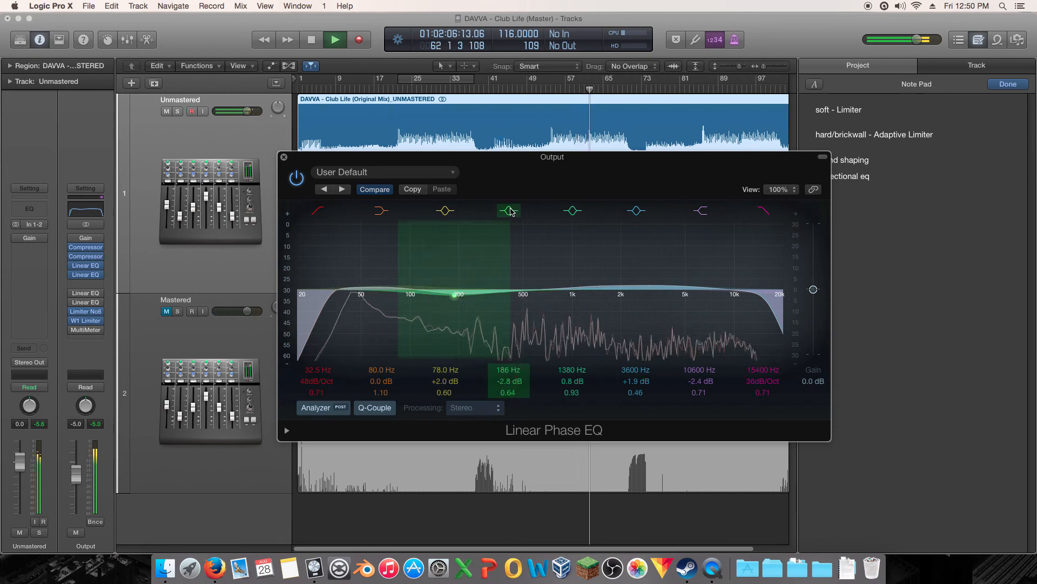
Step: Continue playback from around bar 75, compare the sound with the EQ bypassed and active, and stop playback
left_click(656, 89)
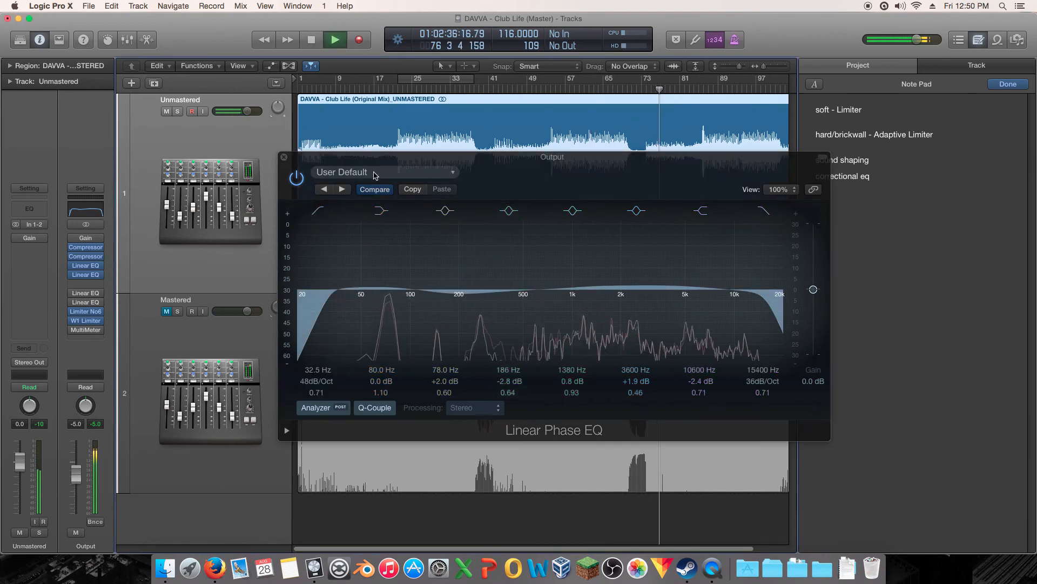
left_click(296, 178)
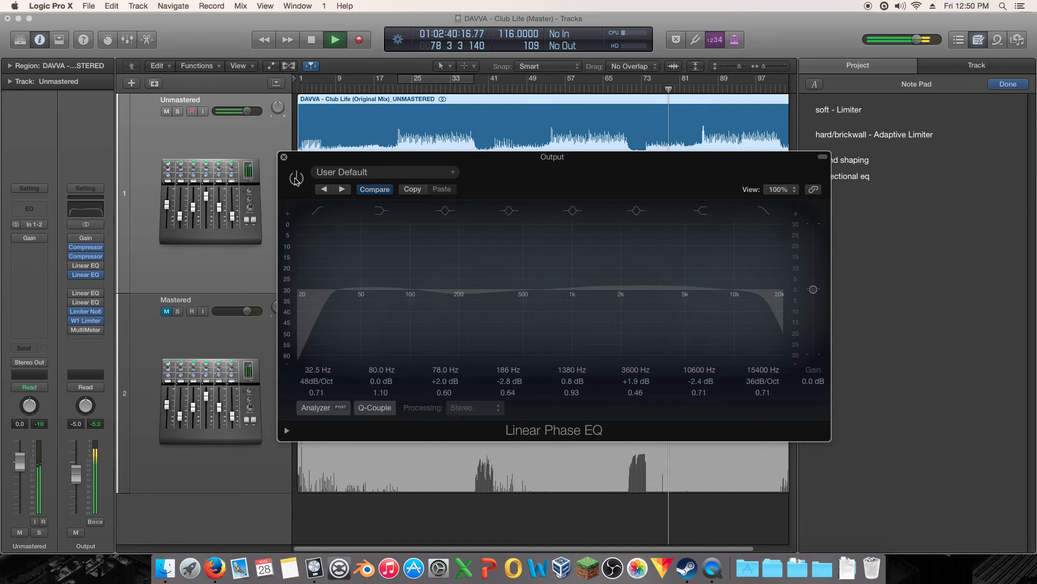
left_click(296, 179)
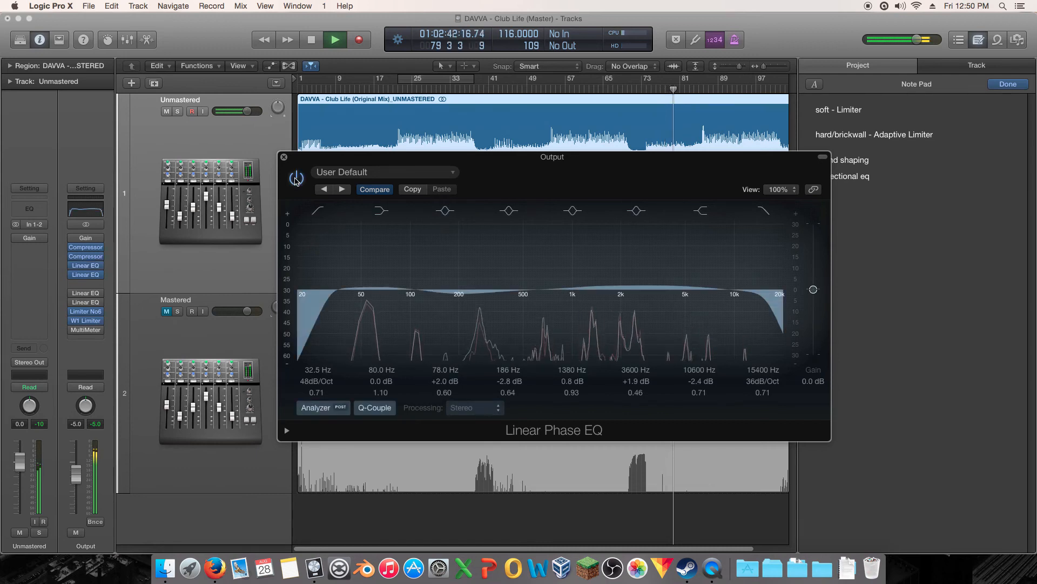
key("space")
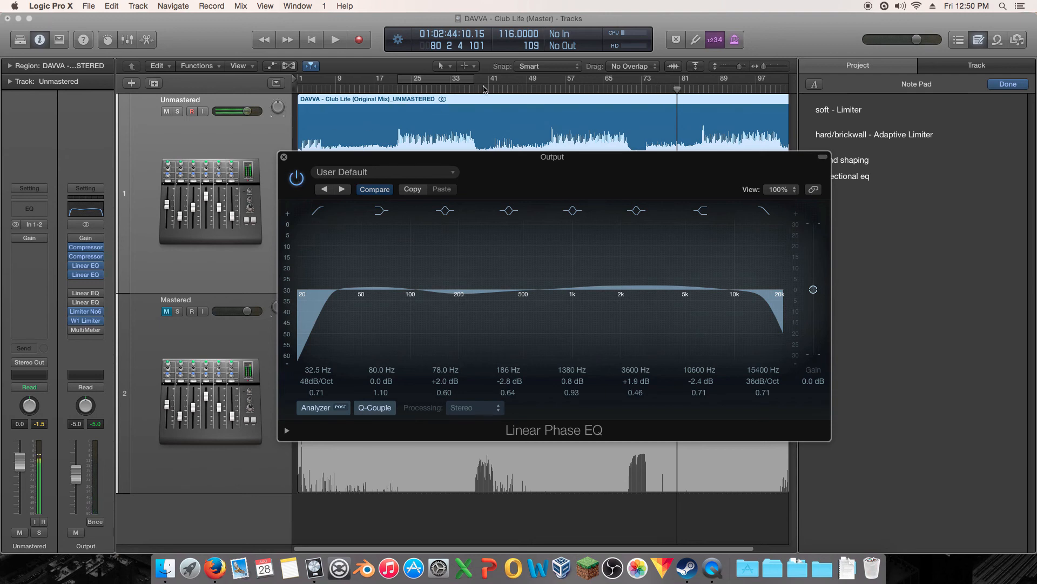
Step: Move the playhead back to bar 39 and listen to a short passage with the EQ active
mouse_move(483, 88)
left_mouse_down()
mouse_move(474, 88)
mouse_move(492, 88)
mouse_move(488, 99)
mouse_move(471, 91)
mouse_move(488, 102)
mouse_move(473, 105)
mouse_move(488, 107)
mouse_move(486, 92)
left_mouse_up()
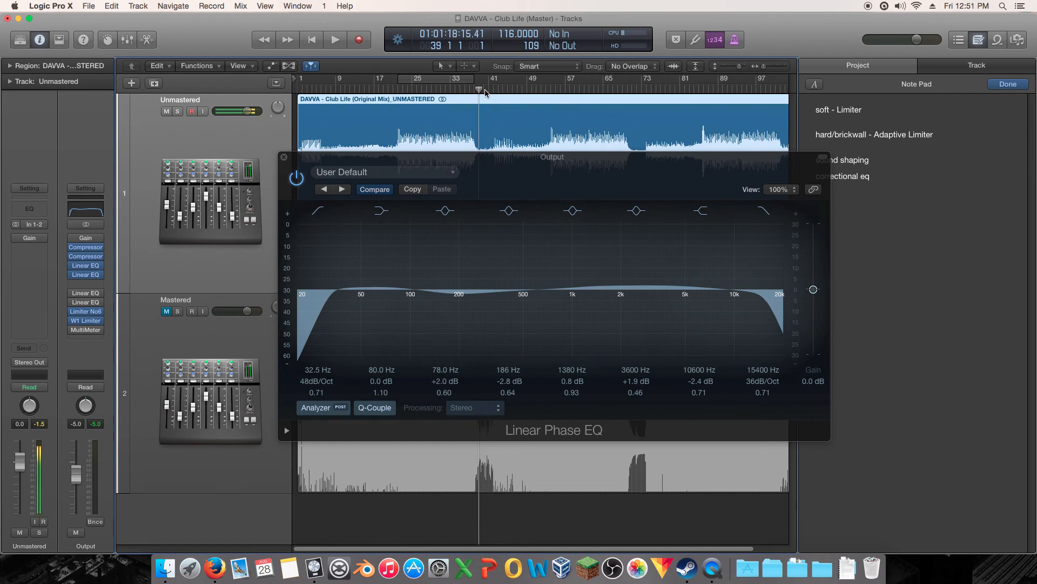
key("space")
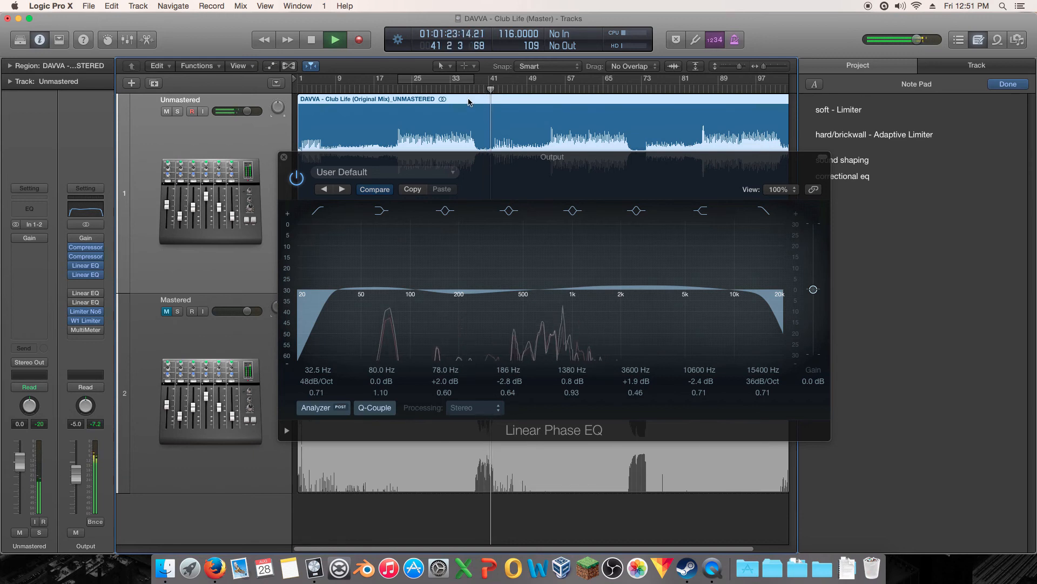
key("space")
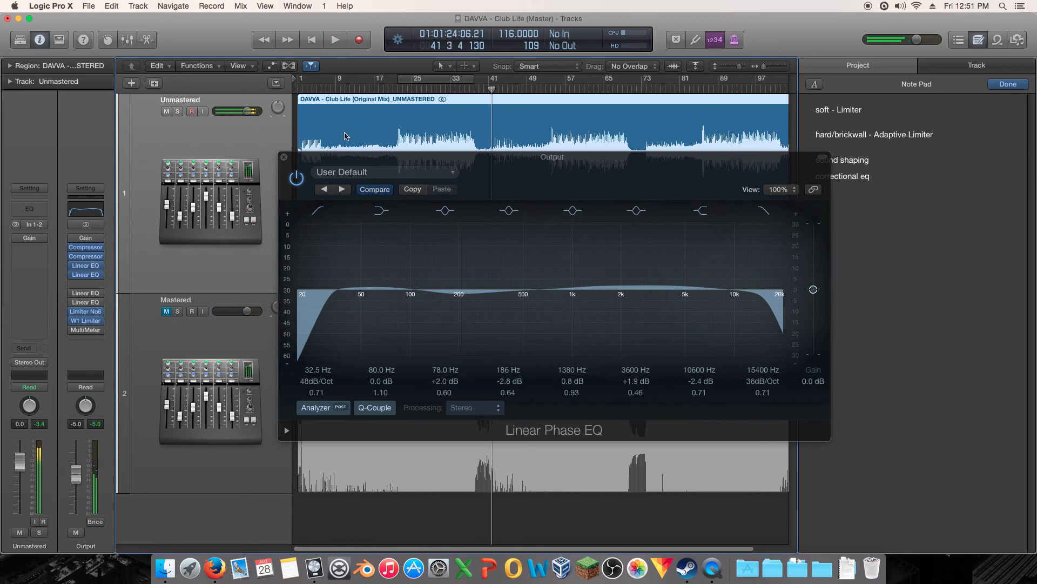
left_click_drag(426, 156, 357, 115)
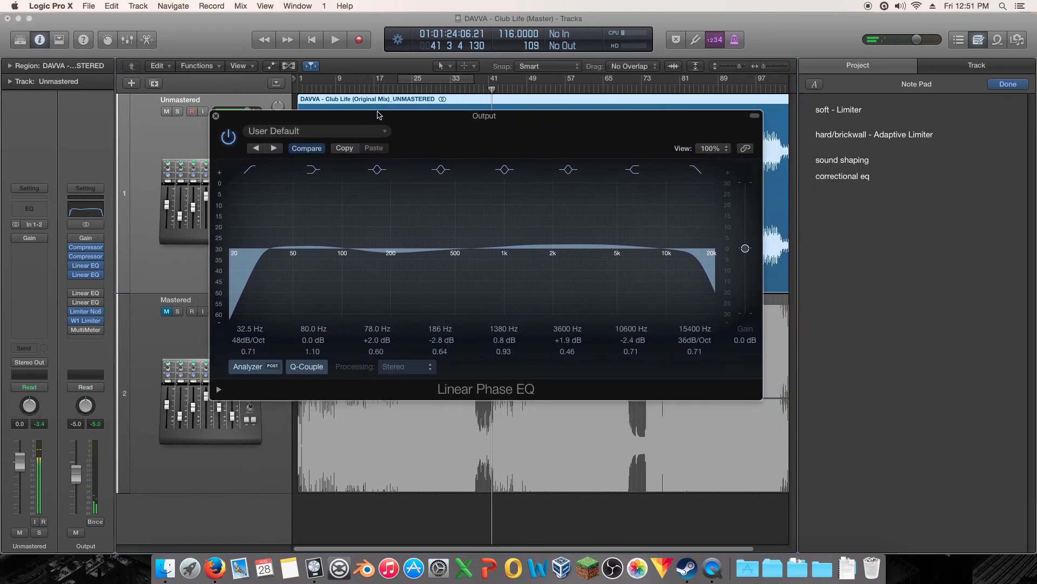
left_click_drag(225, 118, 315, 114)
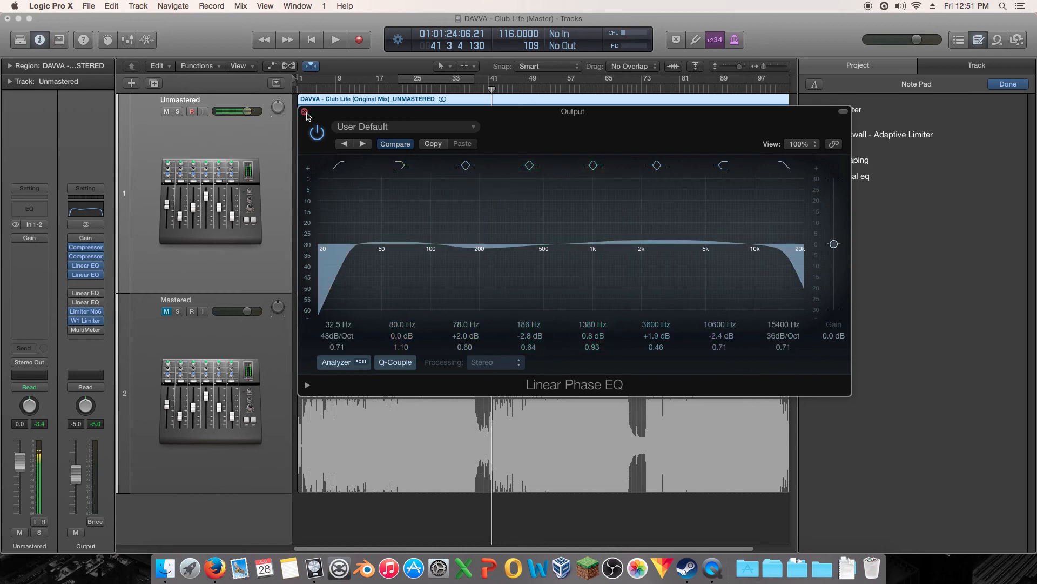
left_click_drag(307, 116, 532, 163)
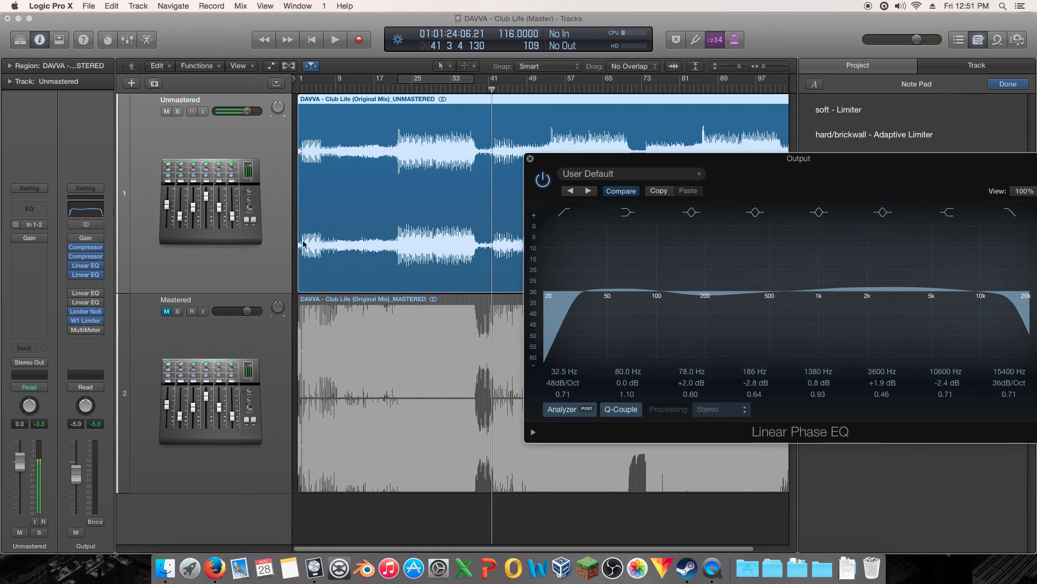
left_click_drag(578, 160, 259, 189)
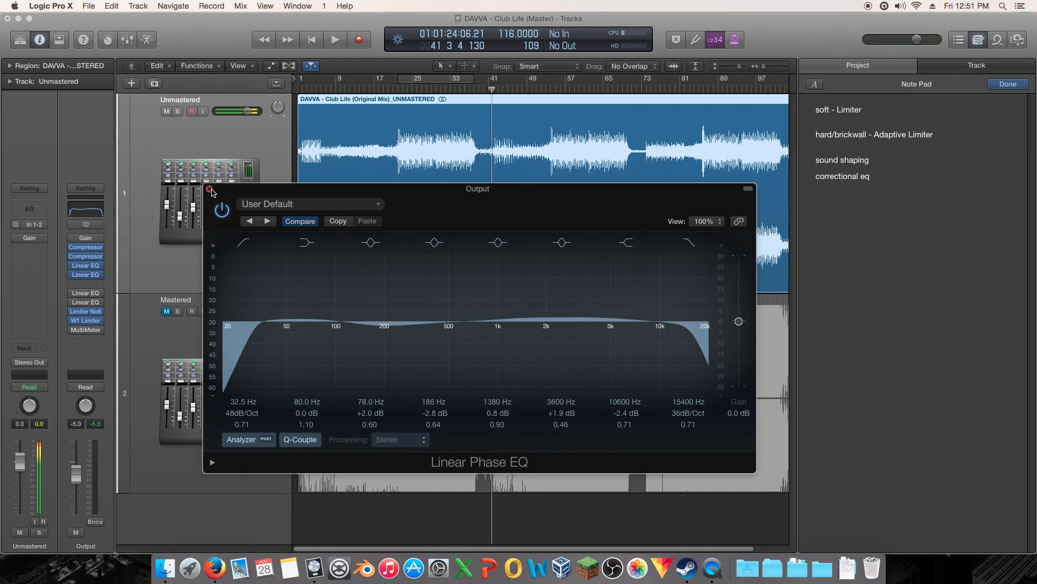
Step: Close the EQ, open the Output channel's MultiMeter, turn on peak hold, and start playback
left_click(210, 190)
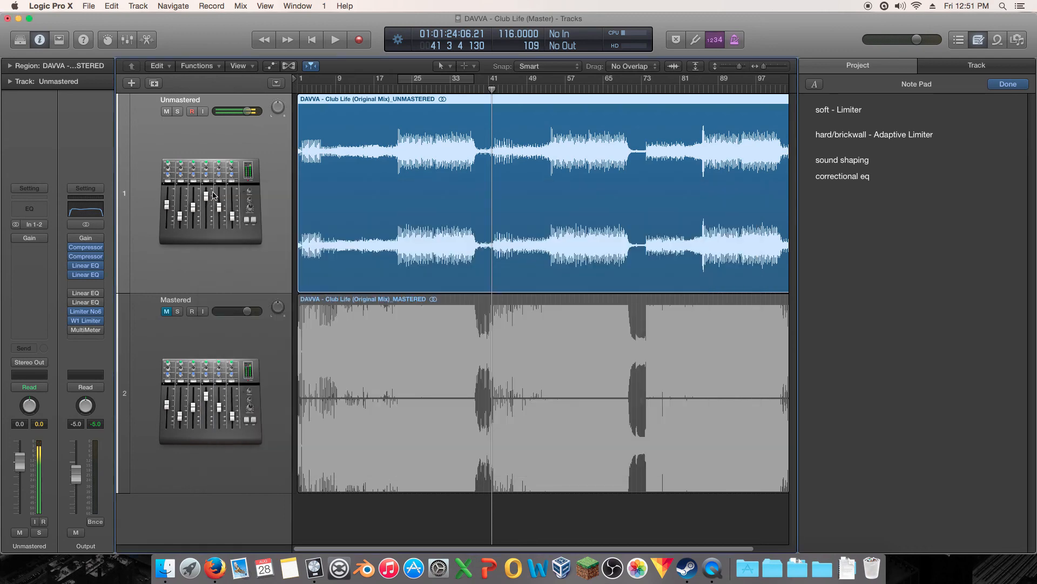
left_click(86, 331)
left_click_drag(209, 47, 540, 232)
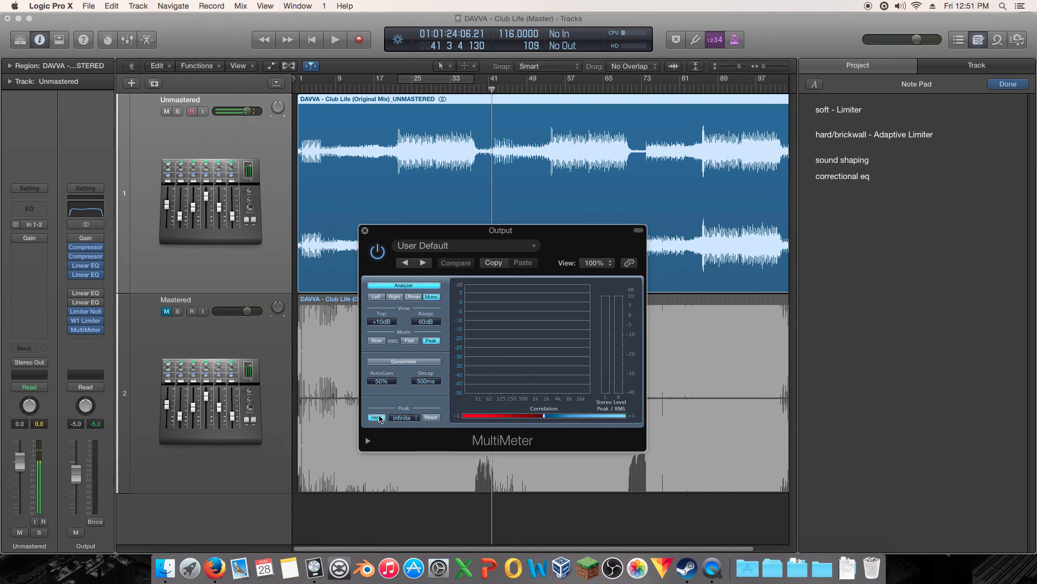
left_click(376, 417)
key("space")
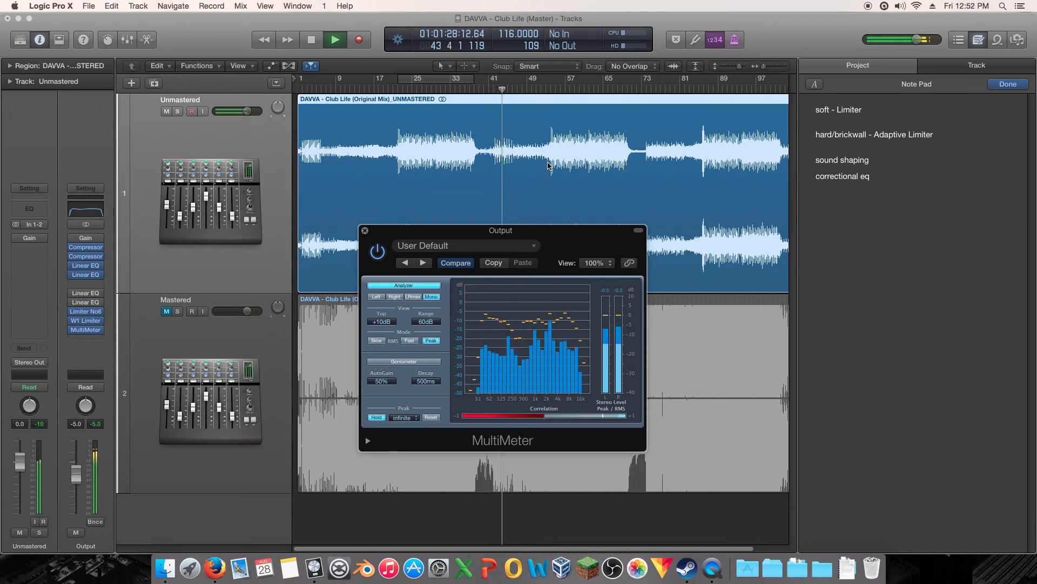
Step: Play the section from around bar 53 with the MultiMeter's held peaks reset, and stop playback
left_click(547, 87)
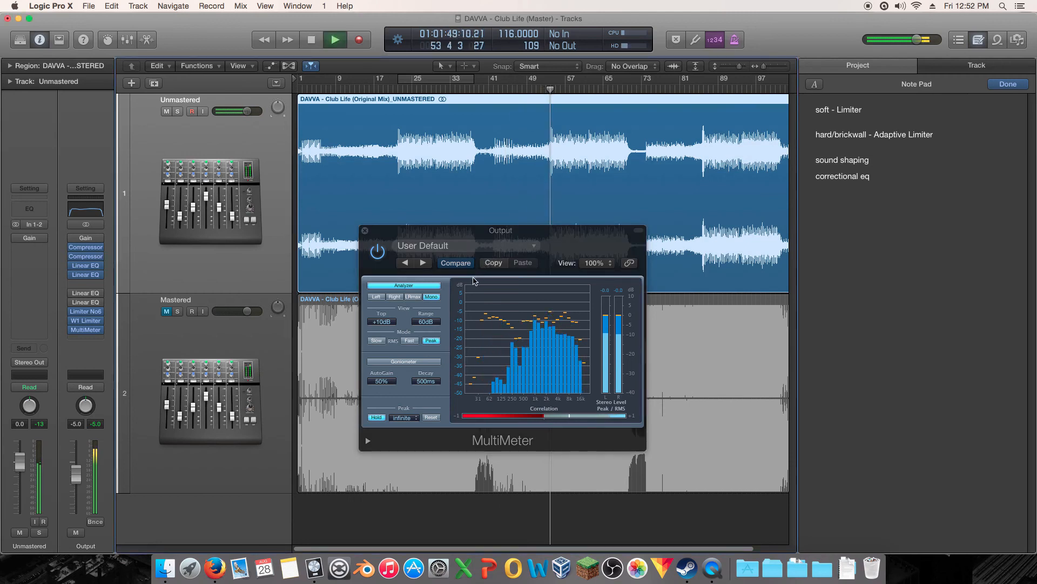
left_click(429, 417)
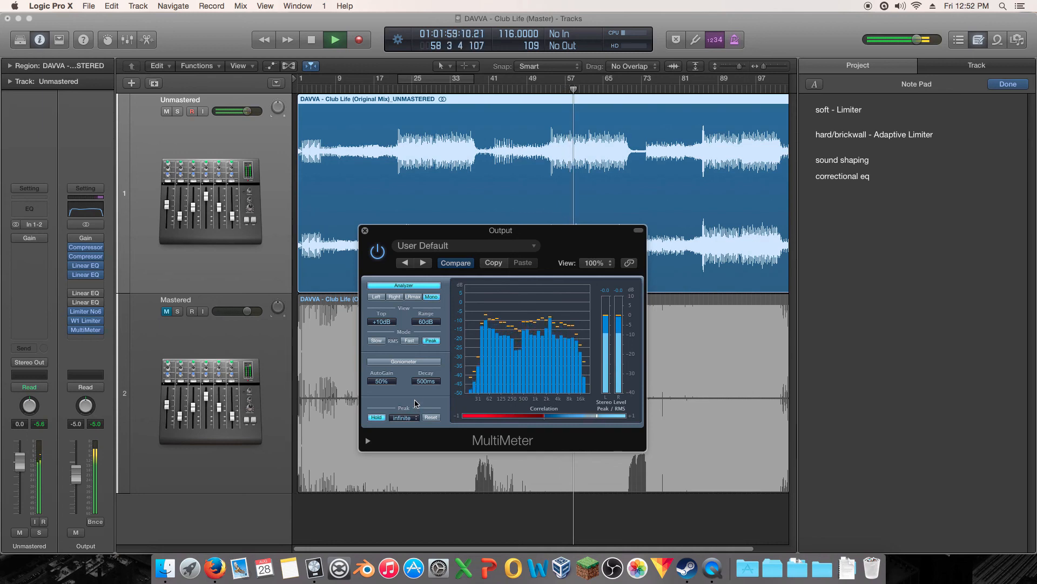
key("space")
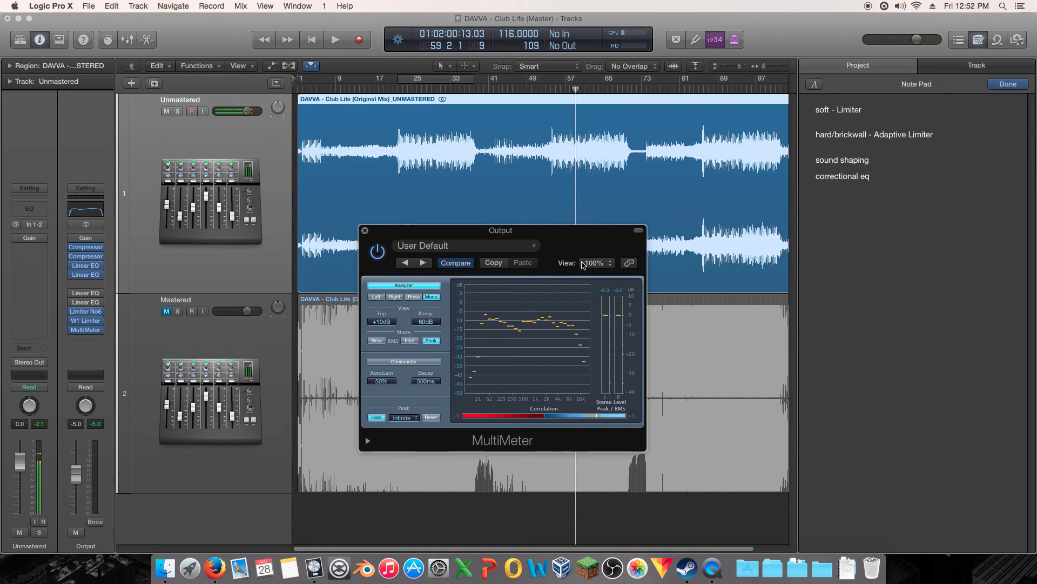
Step: Open the first Linear Phase EQ alongside the MultiMeter, play a short passage, and compare its curve with the held peaks
left_click_drag(558, 236, 584, 199)
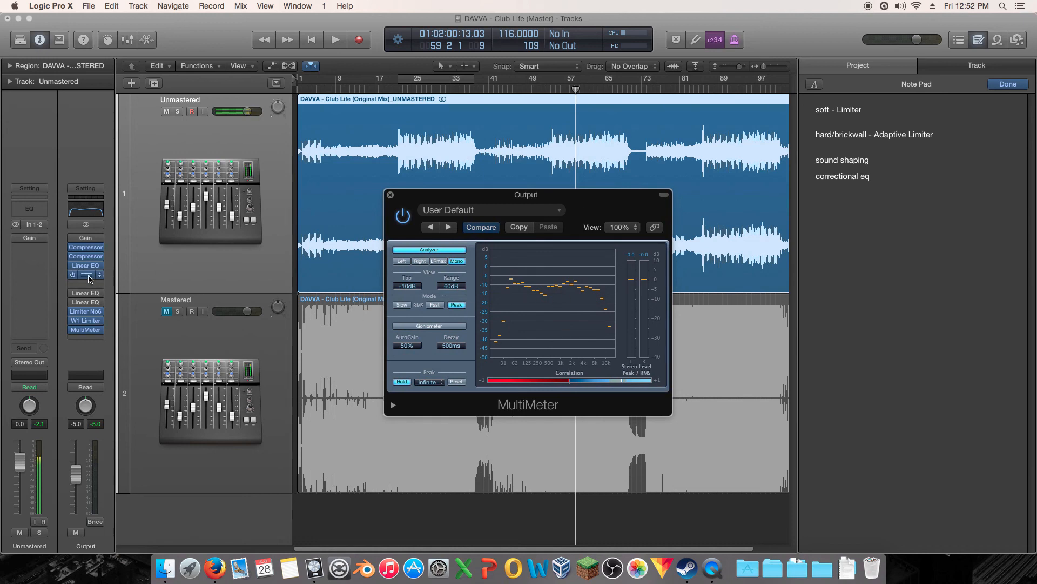
left_click(87, 275)
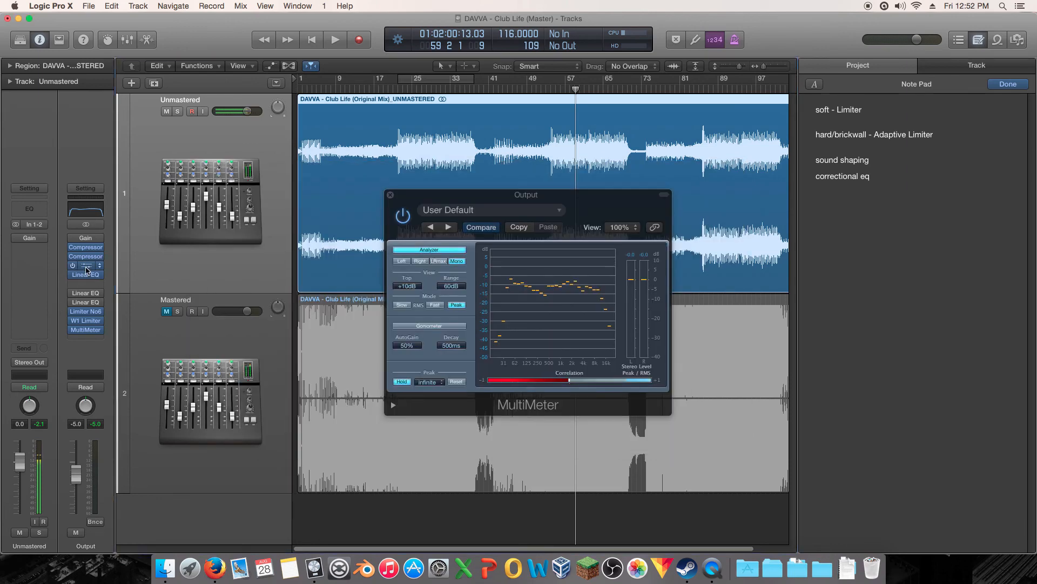
left_click(85, 265)
key("space")
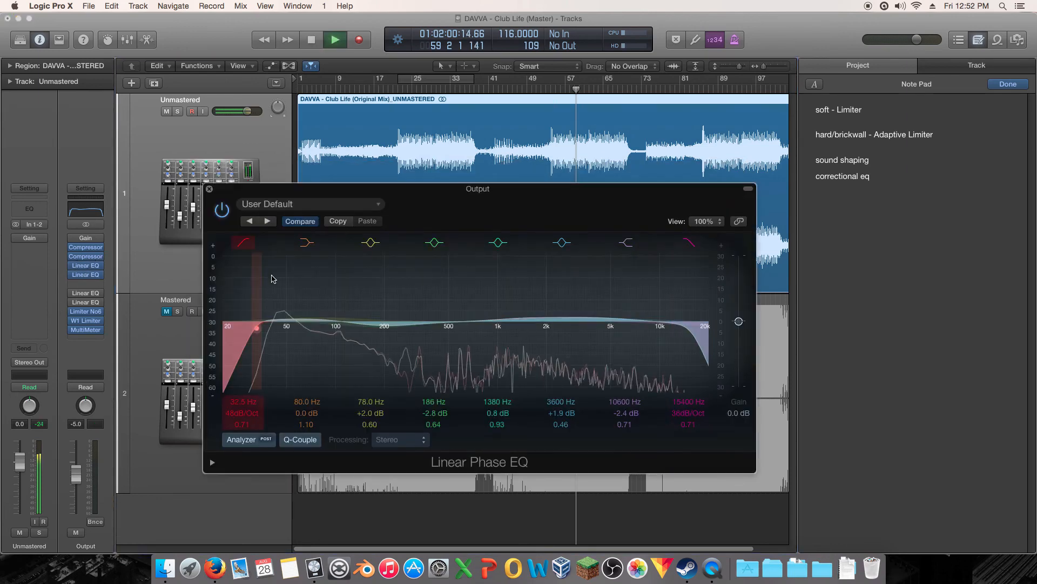
key("space")
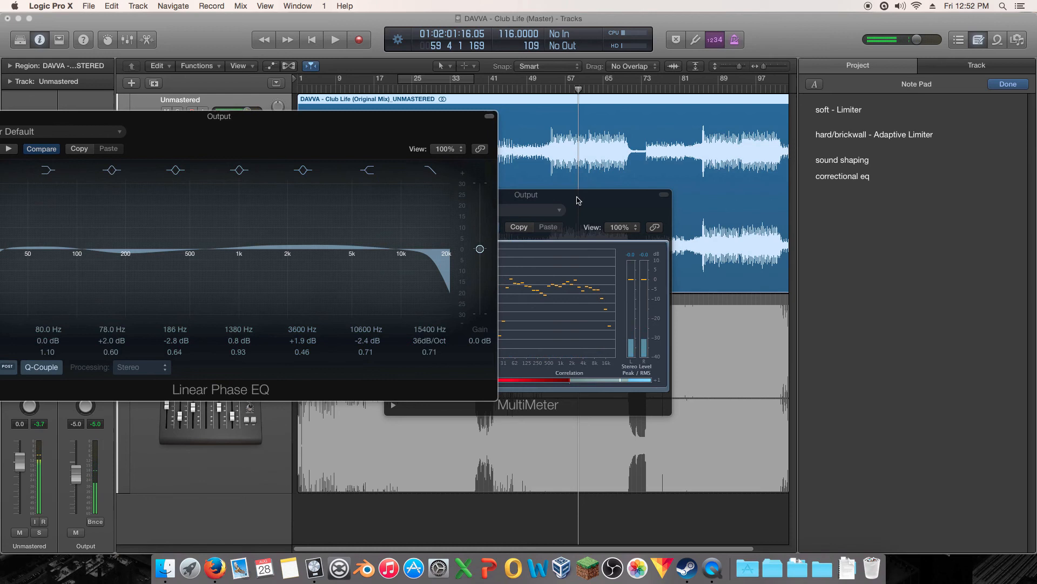
left_click_drag(578, 200, 609, 226)
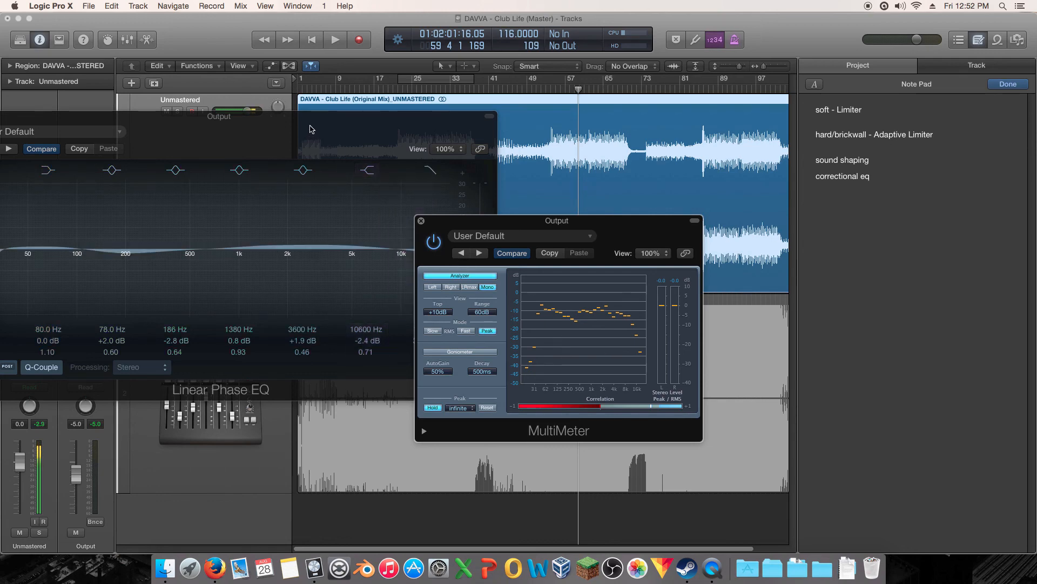
left_click_drag(319, 130, 796, 140)
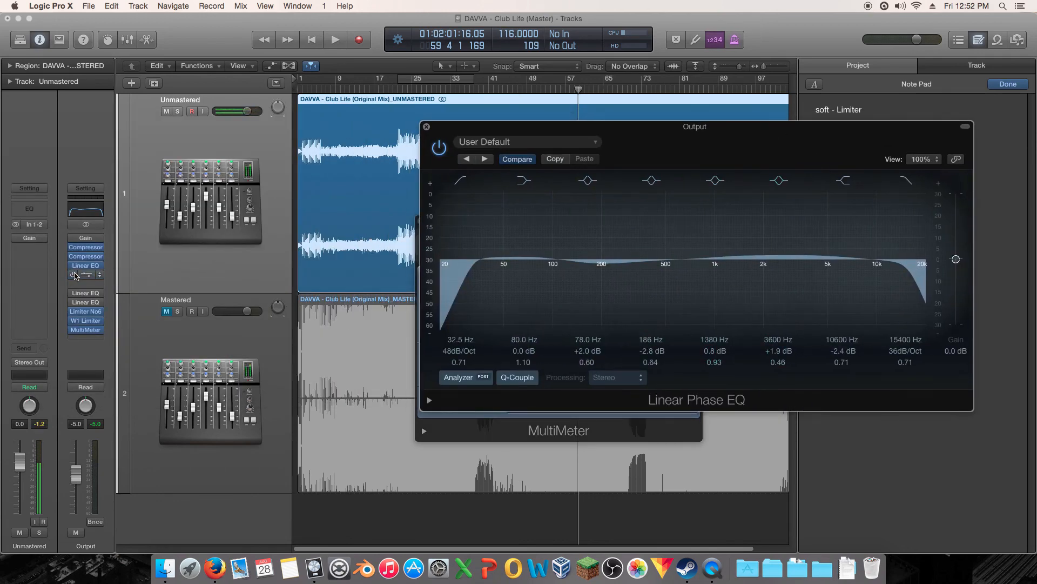
Step: Bypass the first pair of Linear EQs, enable the second pair on the Output channel, and close the EQ window
left_click(73, 275)
left_click(74, 302)
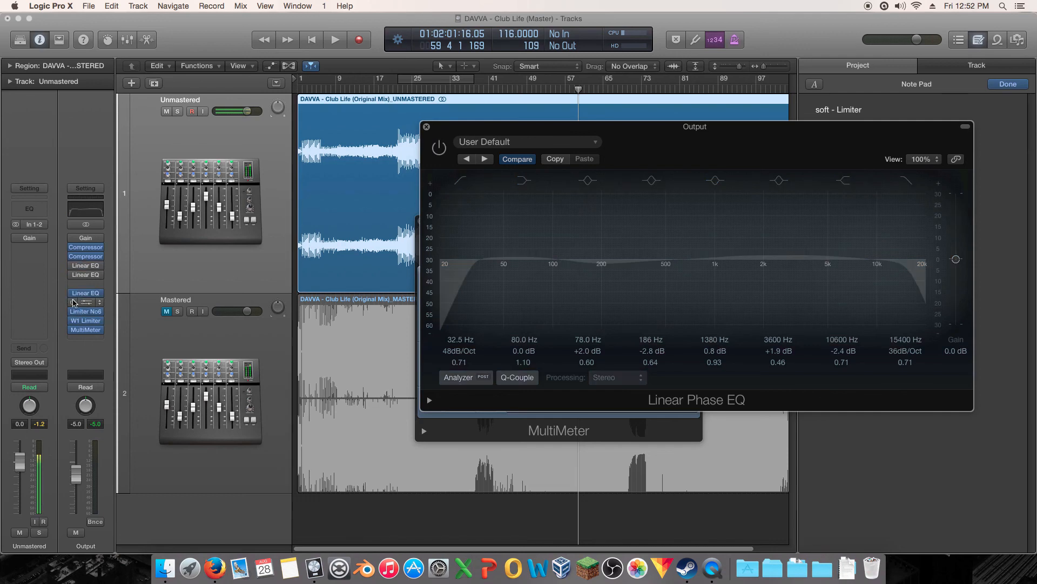
left_click(427, 127)
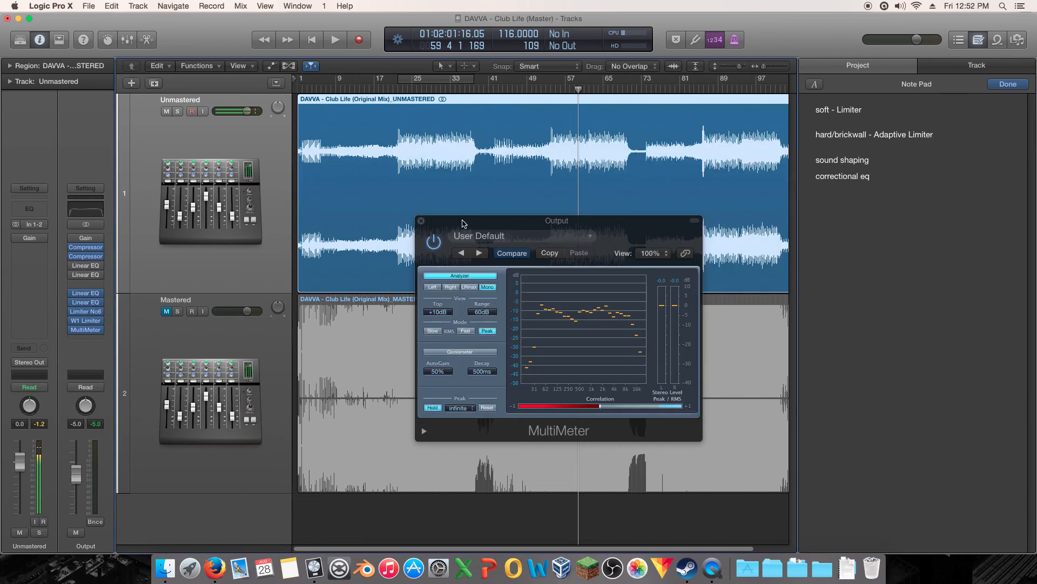
Step: Play the drop from around bar 22 through the second EQ pair, and examine the MultiMeter's held peaks
double_click(396, 92)
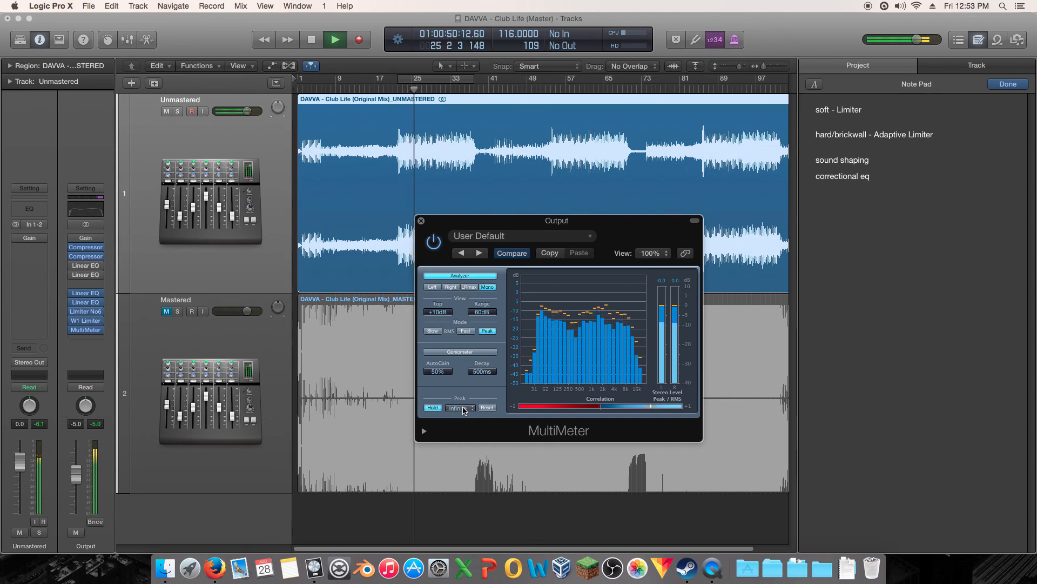
key("space")
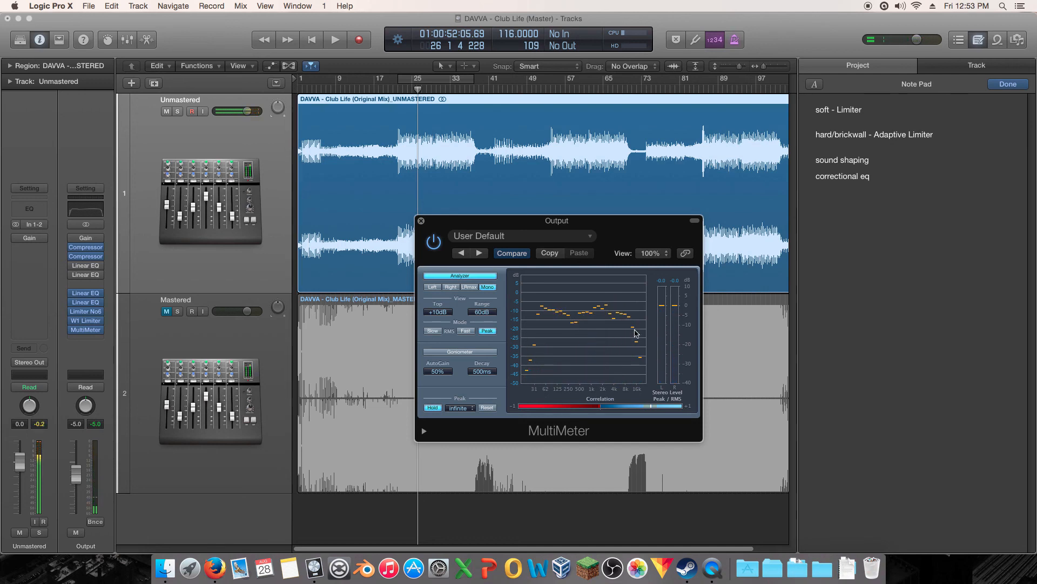
left_click_drag(584, 226, 578, 172)
left_click_drag(503, 168, 459, 169)
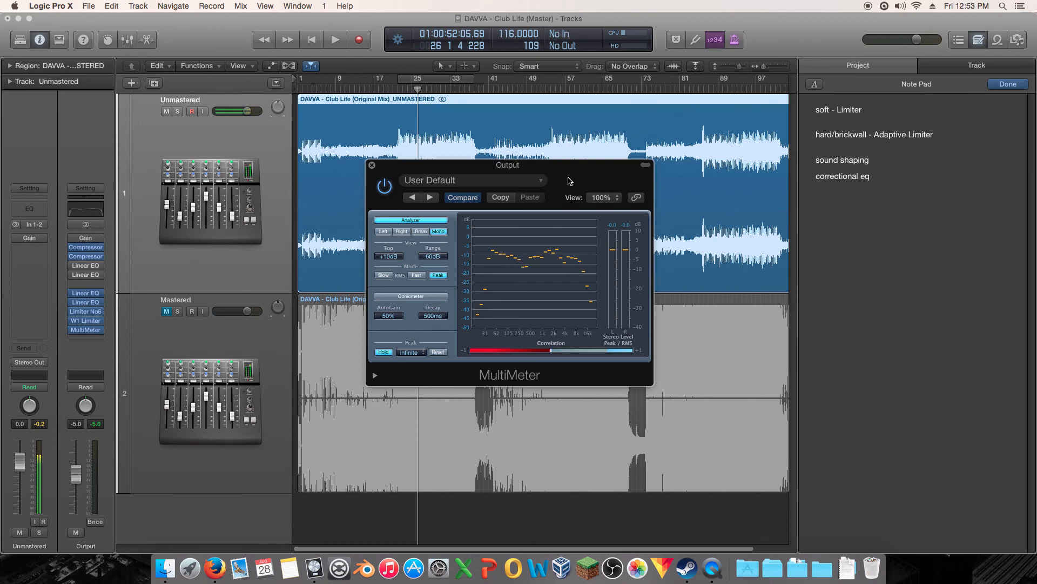
left_click_drag(569, 180, 552, 189)
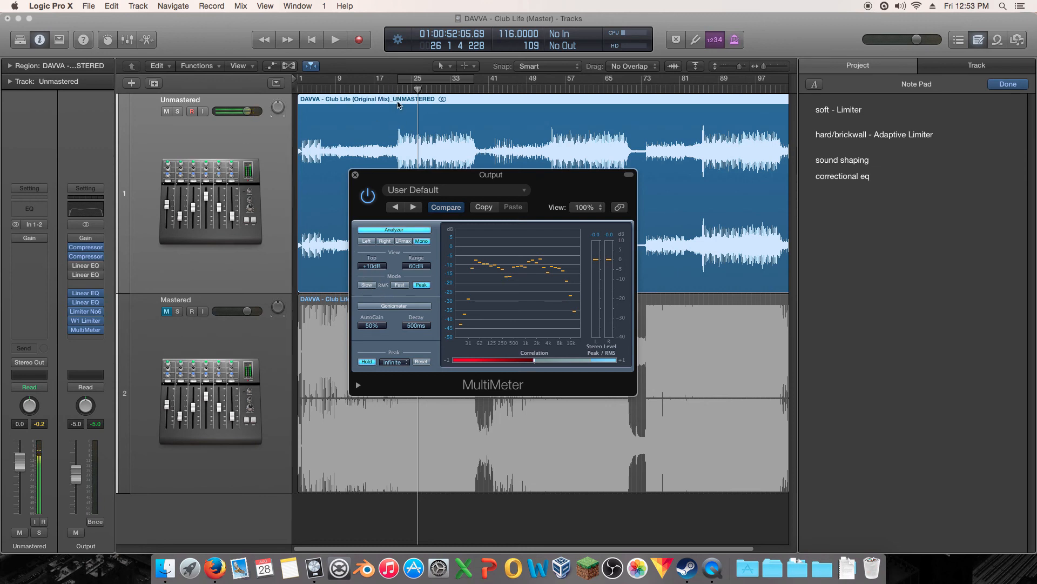
Step: Compare the MultiMeter's Slow and Fast RMS analyzer modes over short playback passages
left_click(397, 92)
key("space")
left_click(371, 285)
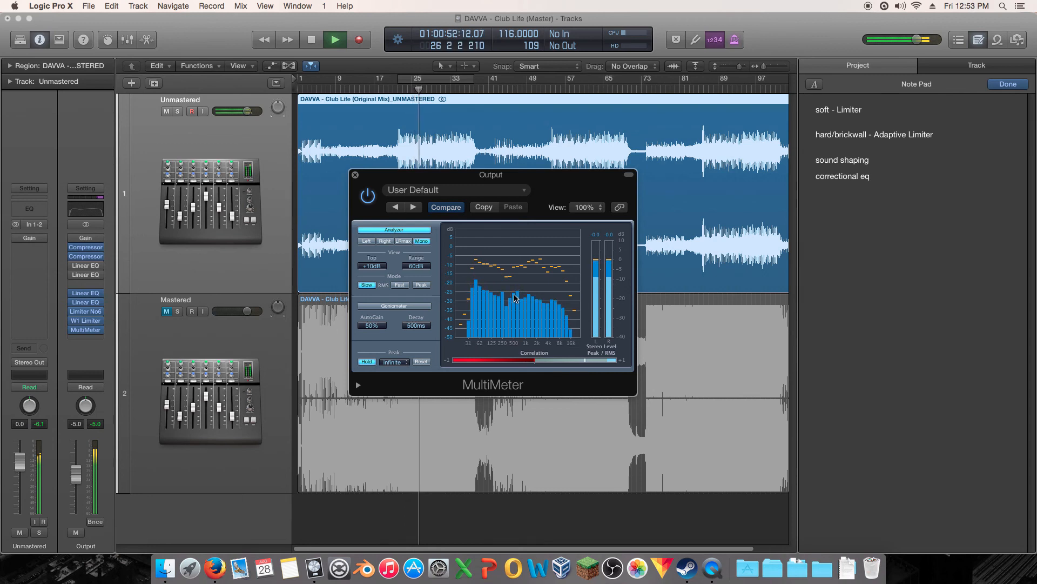
key("space")
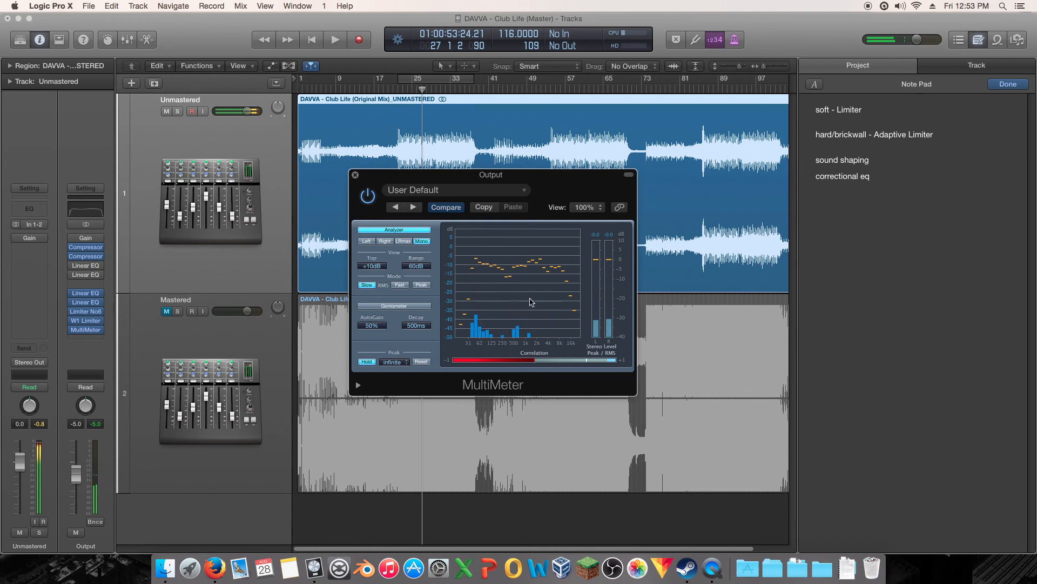
left_click(400, 284)
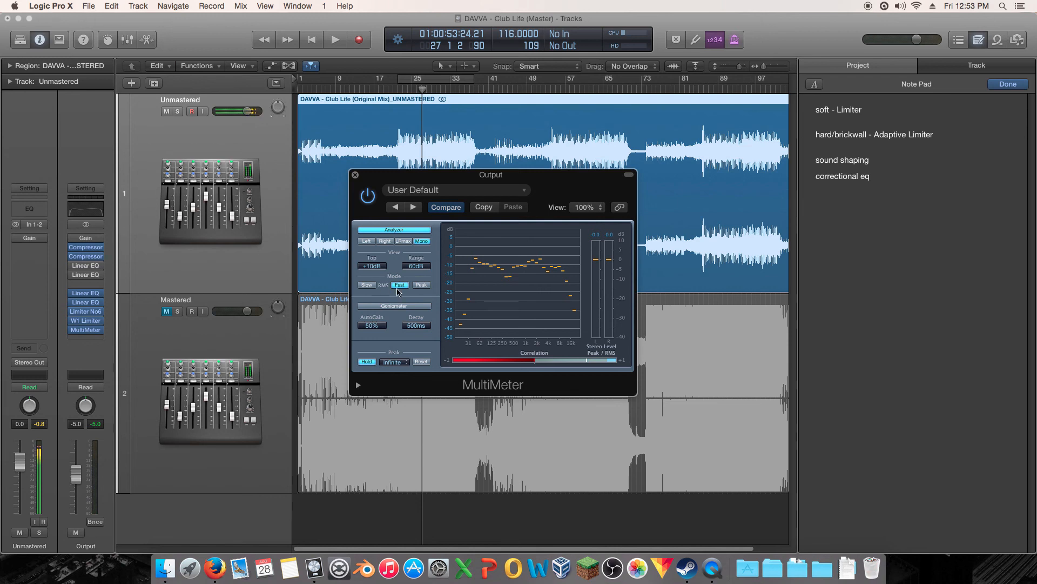
key("space")
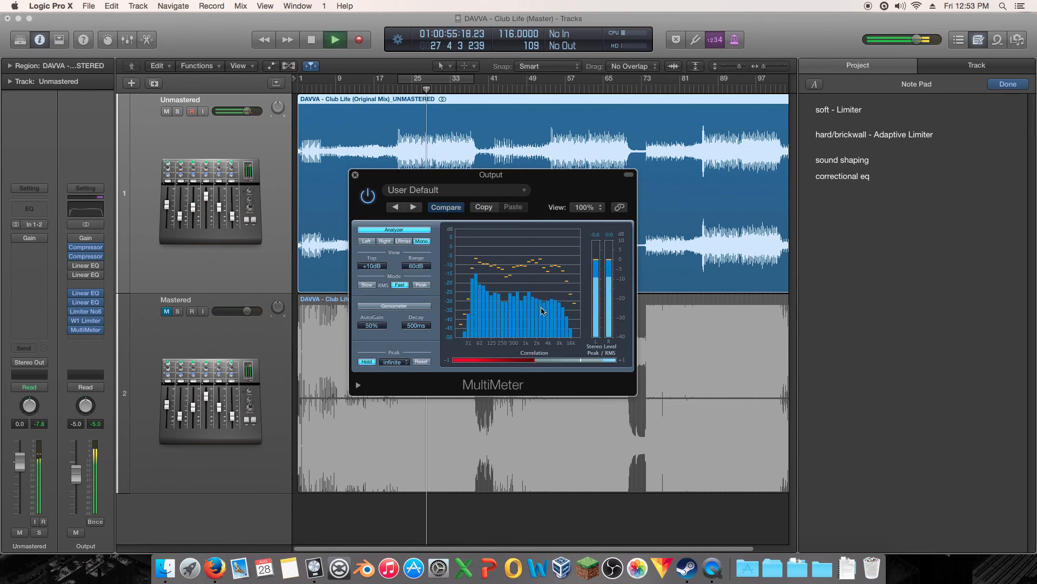
key("space")
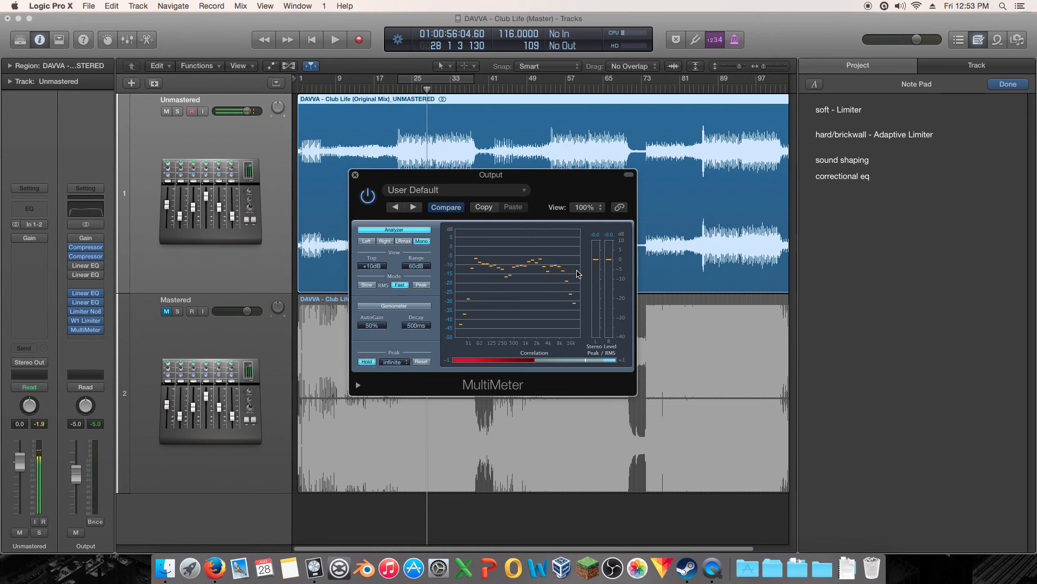
Step: Bypass the second pair of Linear EQs, and play a passage with the MultiMeter's analyzer mode set to Peak
left_click(81, 293)
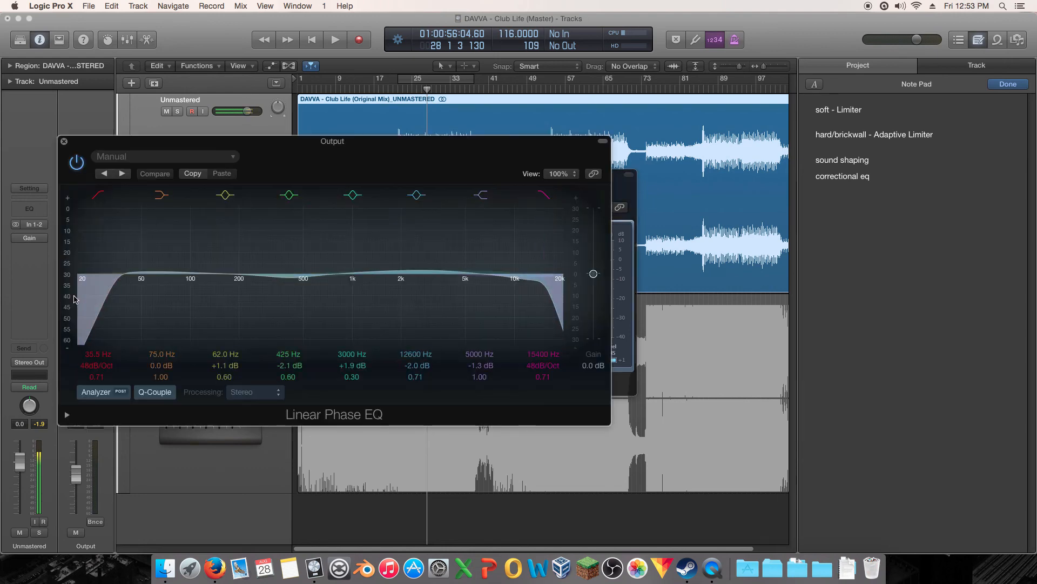
left_click(64, 141)
left_click(72, 293)
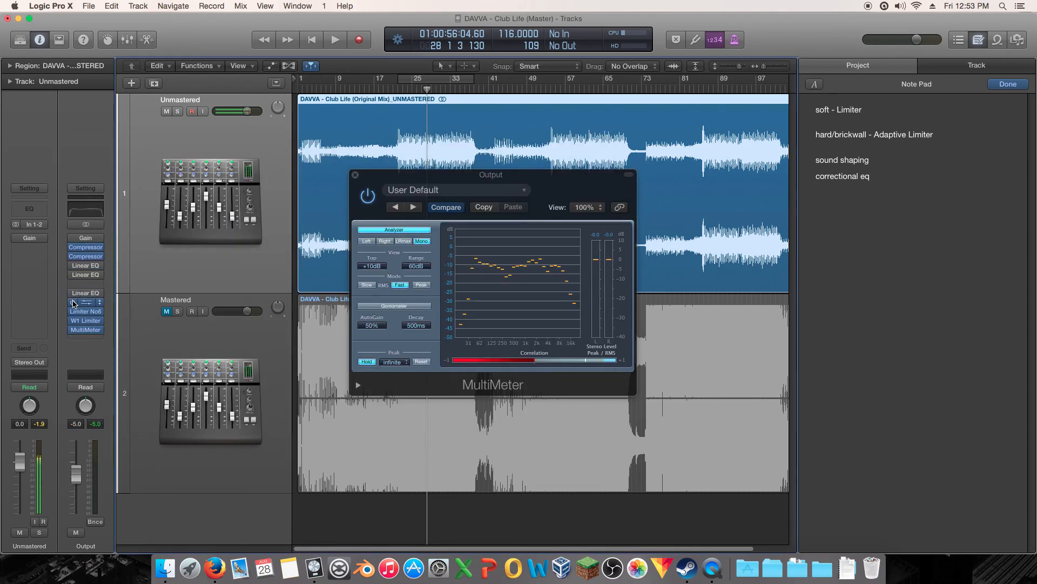
left_click(73, 302)
key("space")
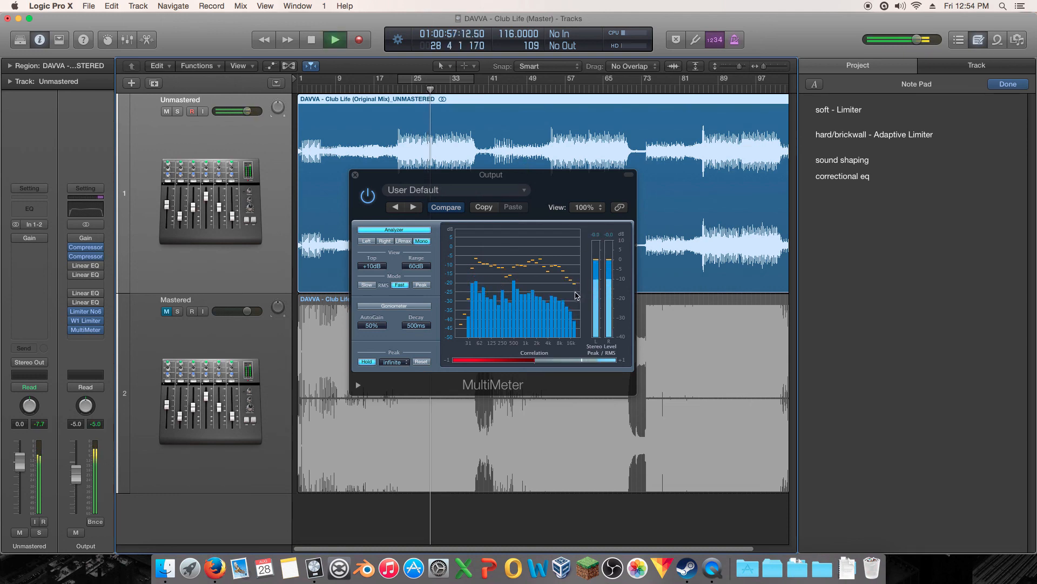
left_click(420, 285)
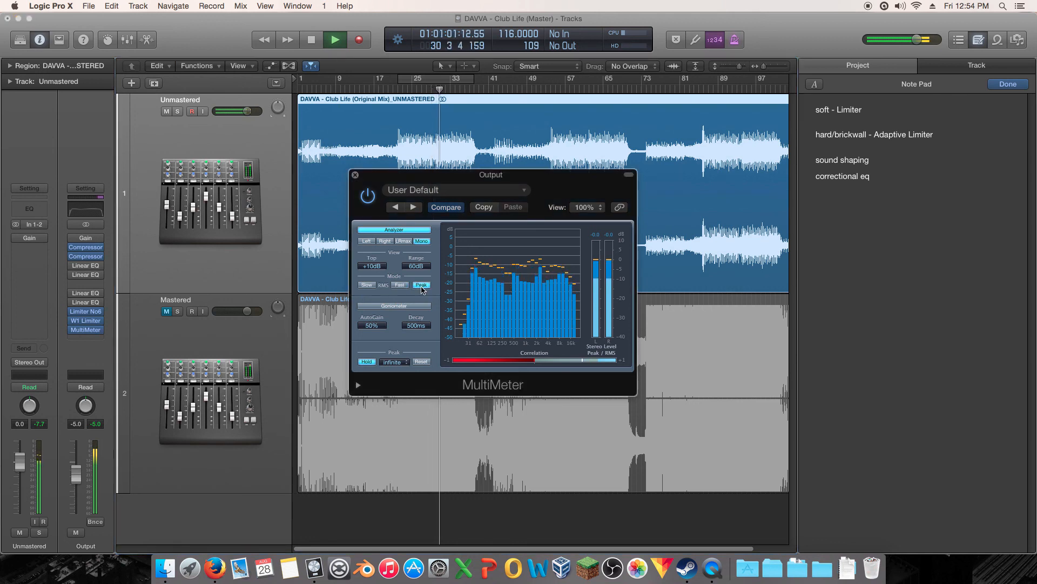
key("space")
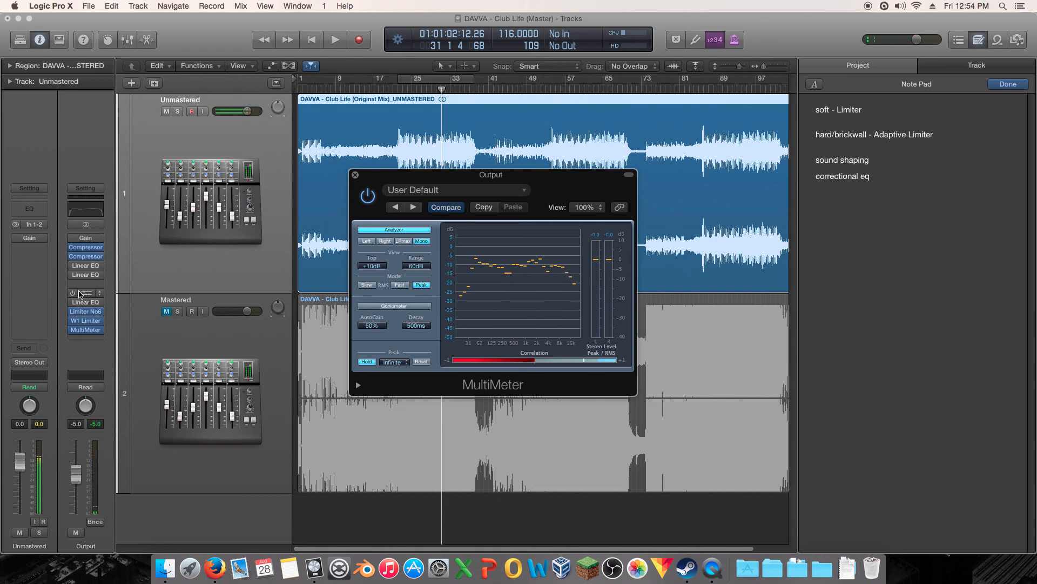
Step: Re-enable the second pair of Linear EQs, reset the held peaks, and play a short passage from bar 22
left_click(76, 293)
left_click(75, 302)
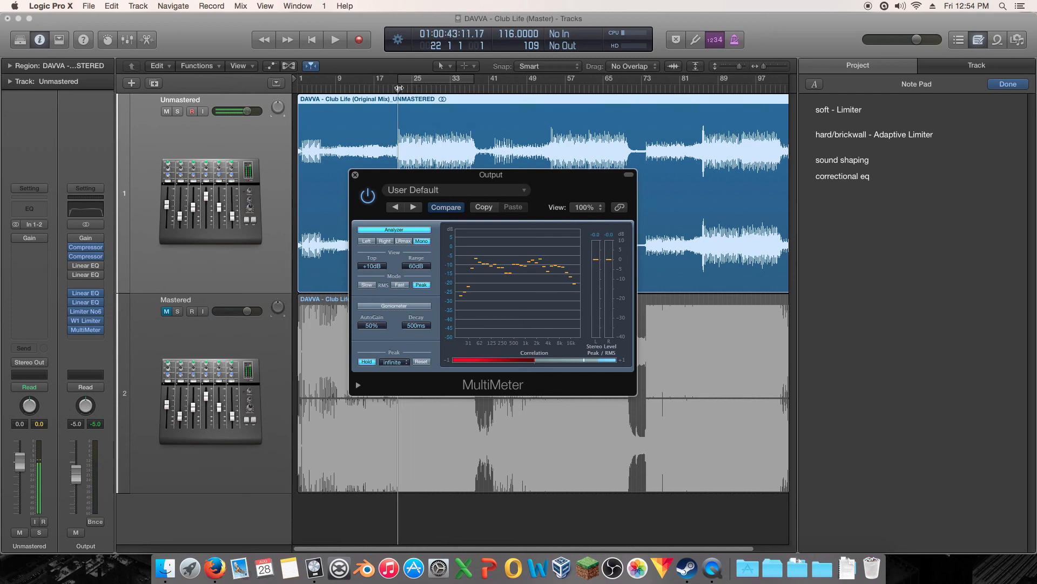
left_click(398, 88)
left_click(415, 361)
key("space")
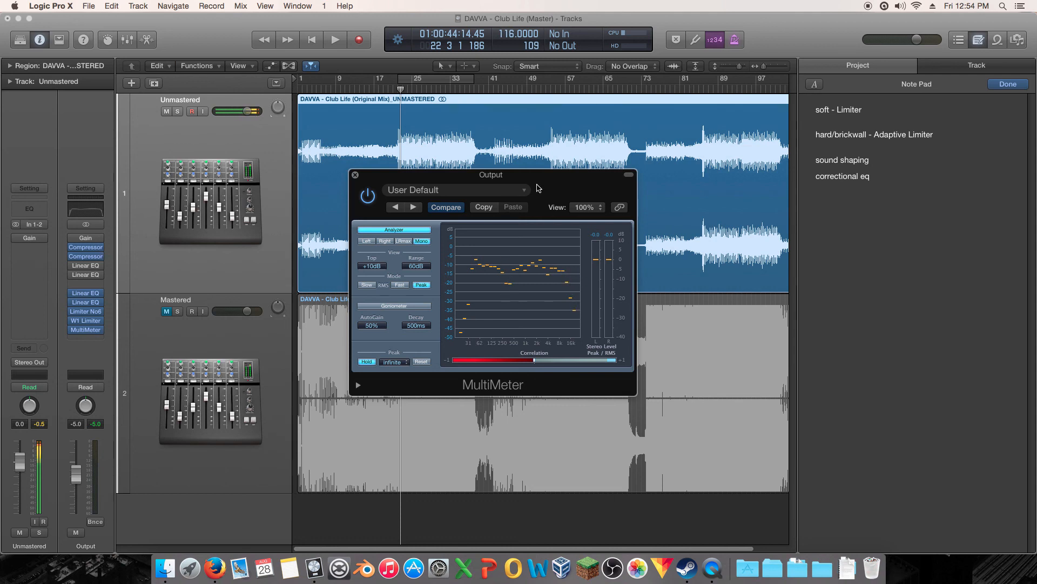
Step: Move the MultiMeter window clear of the channel strips, and return the playhead to bar 22
left_click_drag(552, 180, 528, 188)
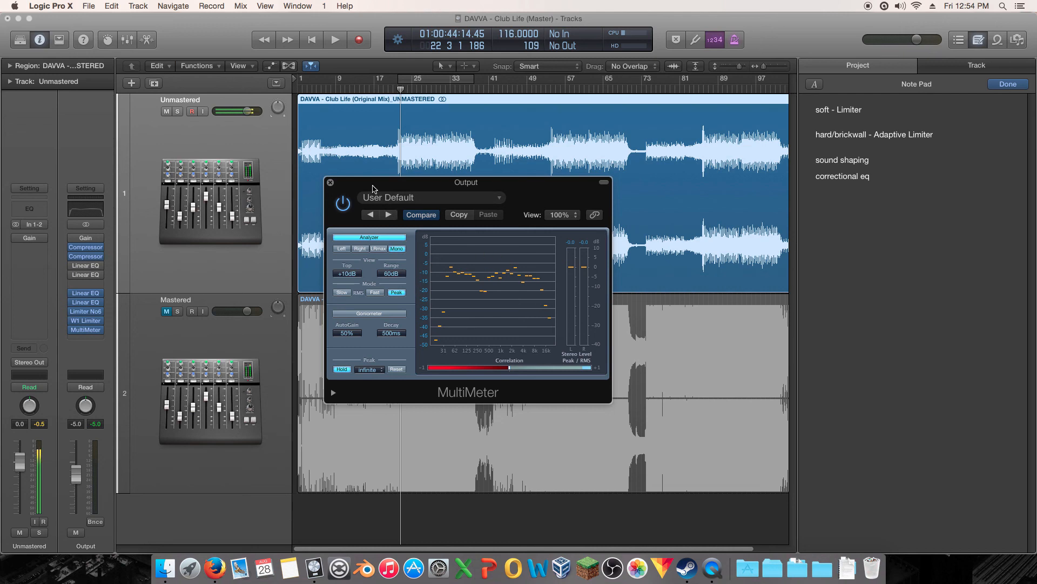
left_click_drag(364, 186, 478, 191)
mouse_move(89, 266)
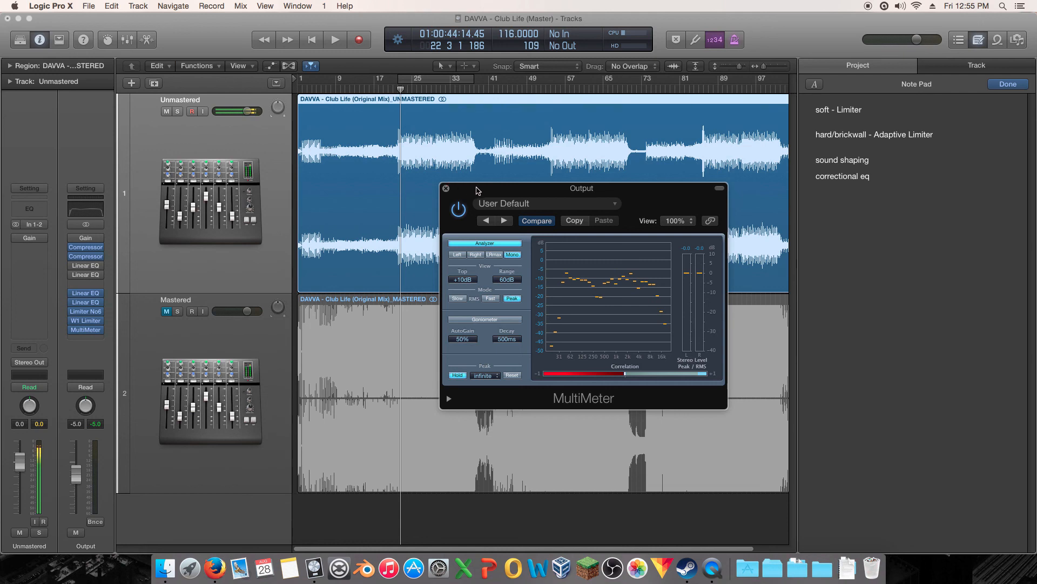
left_click_drag(477, 190, 550, 205)
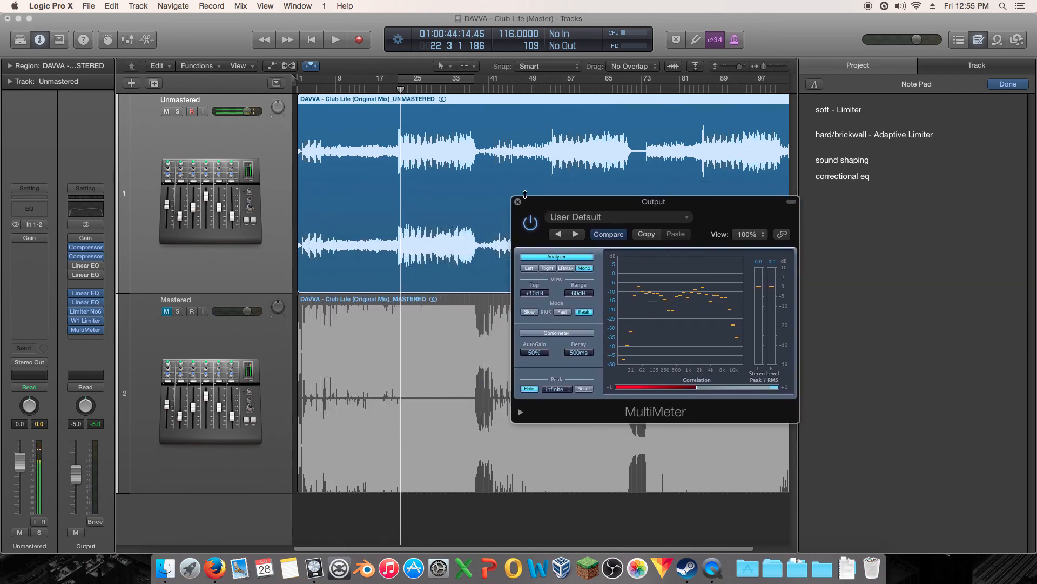
left_click_drag(546, 204, 469, 204)
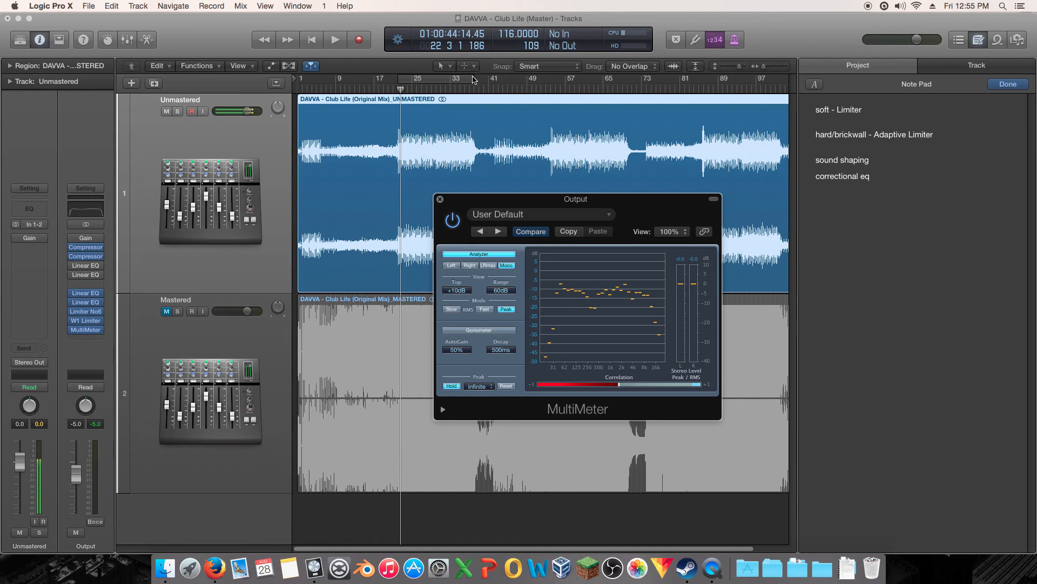
left_click_drag(401, 90, 398, 90)
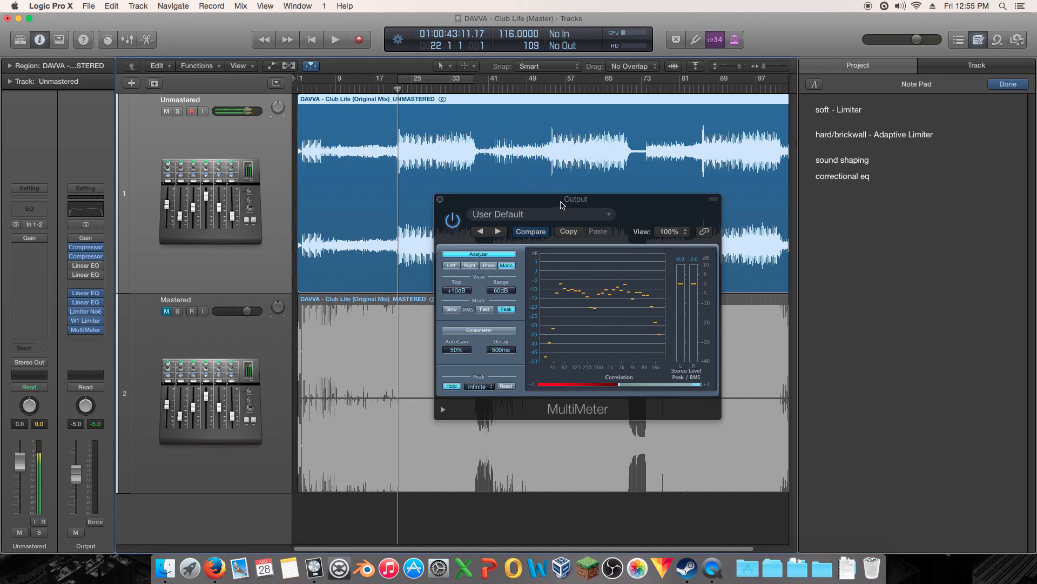
Step: Move the MultiMeter window beside the channel strips, bypass the meter, and re-enable the first pair of Linear EQs
left_click_drag(560, 204, 532, 195)
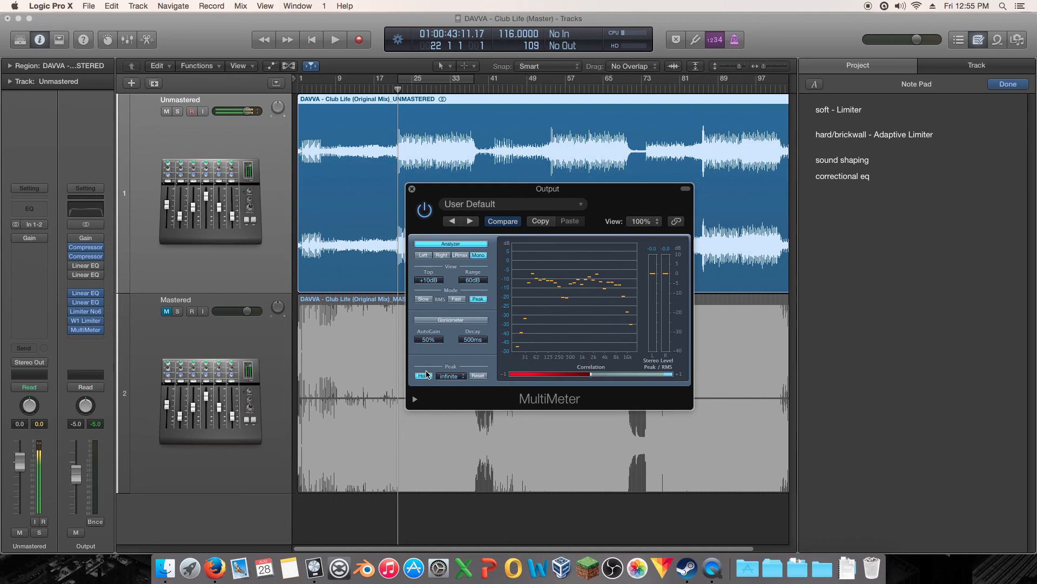
left_click(415, 399)
left_click(415, 400)
left_click_drag(483, 200, 326, 216)
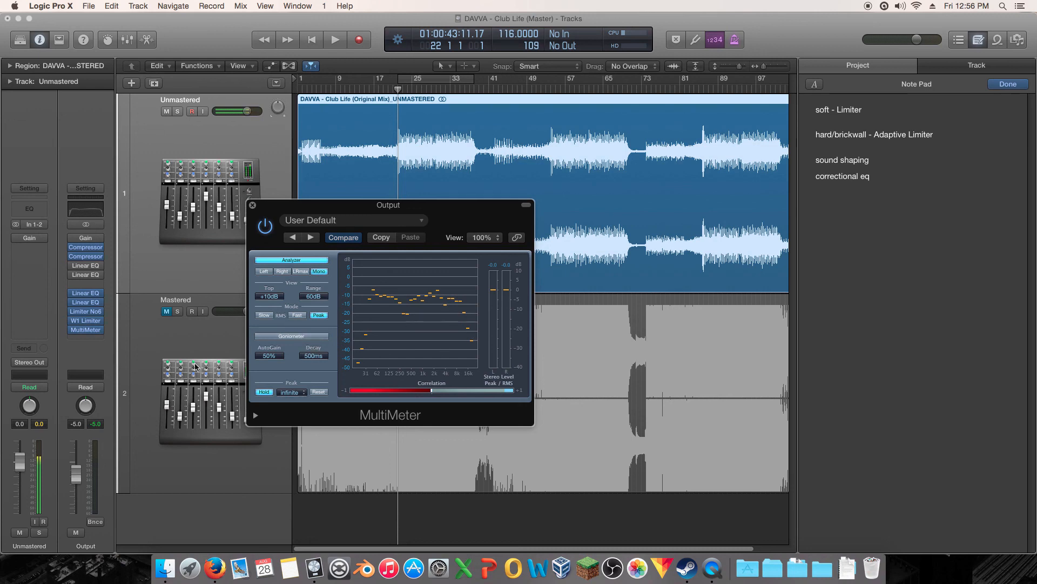
left_click(74, 329)
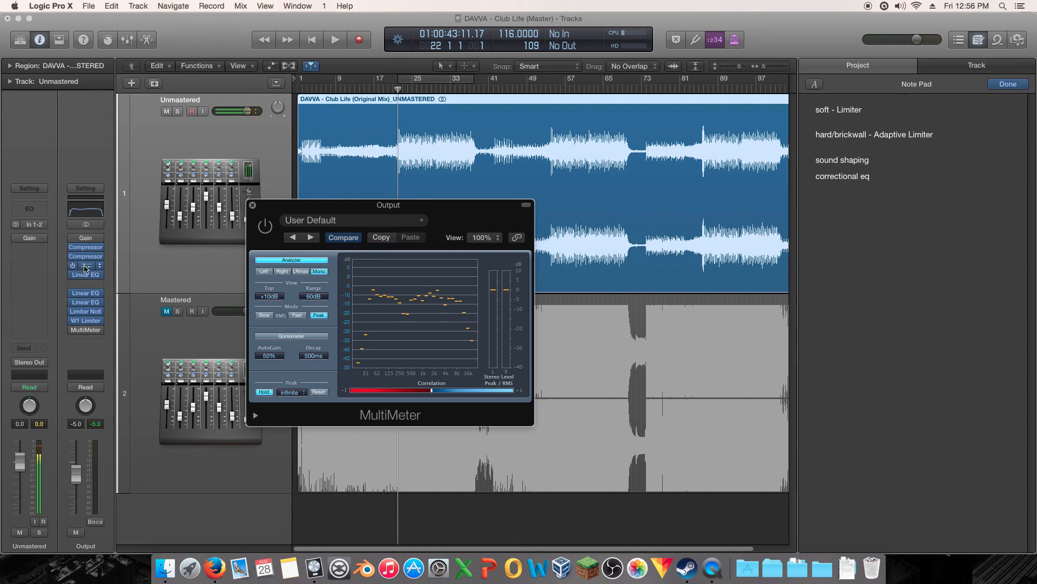
Step: Open the first Linear EQ of each pair on the Output channel and arrange both windows for comparison
left_click(85, 266)
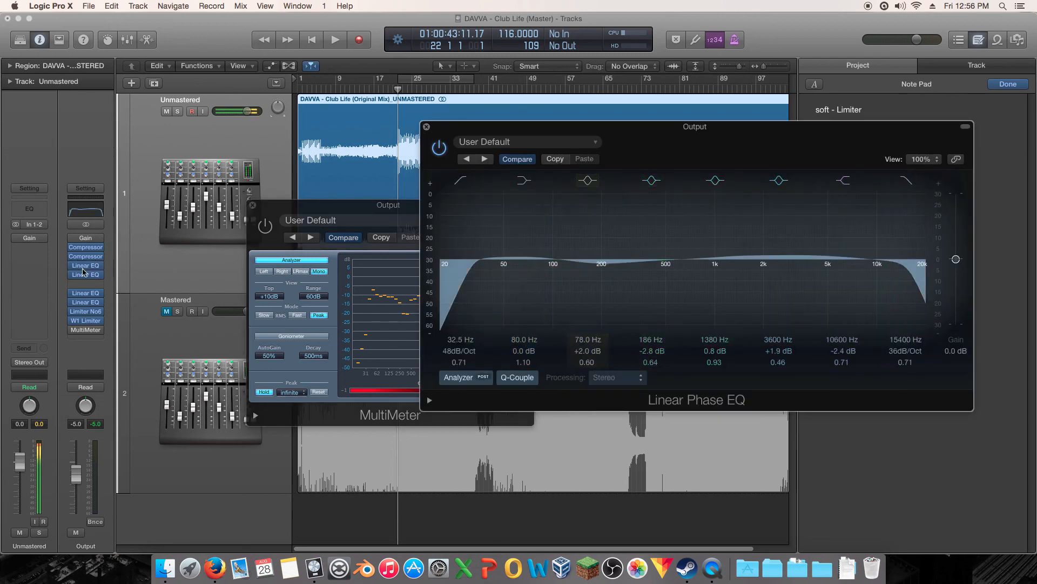
mouse_move(88, 268)
left_click(86, 293)
left_click_drag(525, 143, 506, 128)
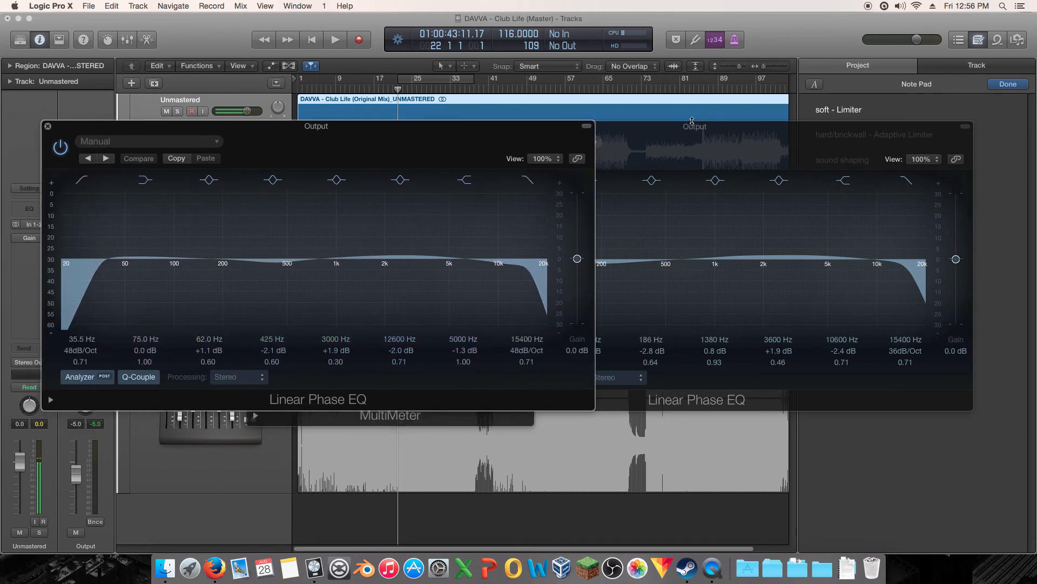
left_click_drag(707, 129, 524, 166)
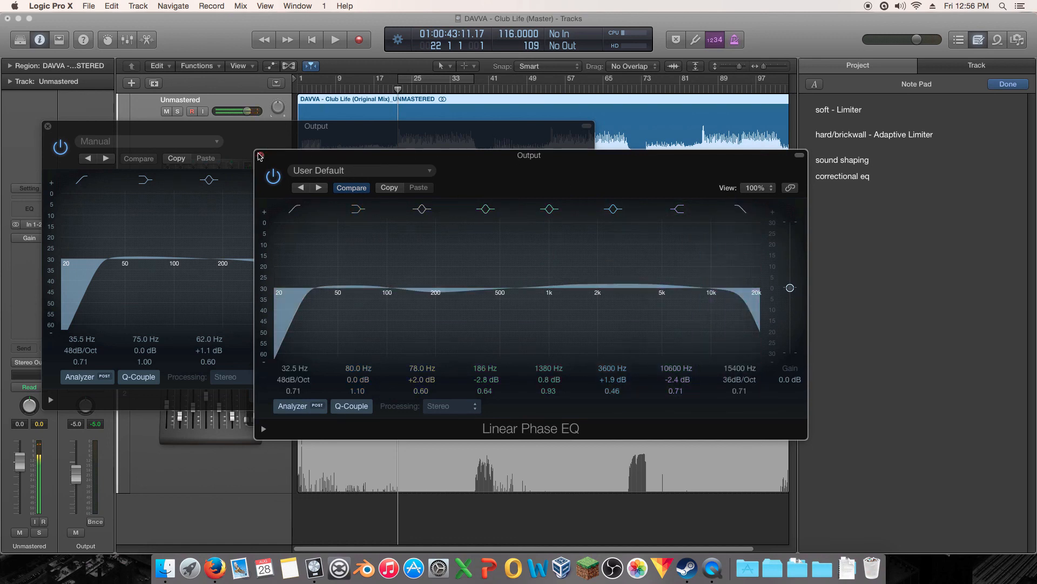
Step: Compare the frequency curves and band settings of the two Linear Phase EQs, and close both windows
left_click_drag(354, 157, 195, 326)
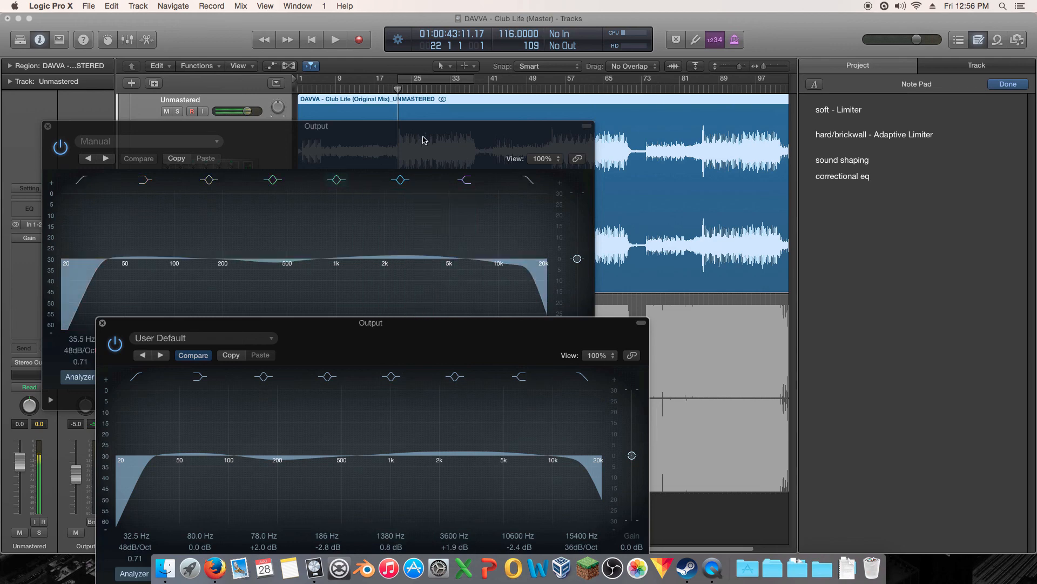
left_click_drag(423, 140, 396, 132)
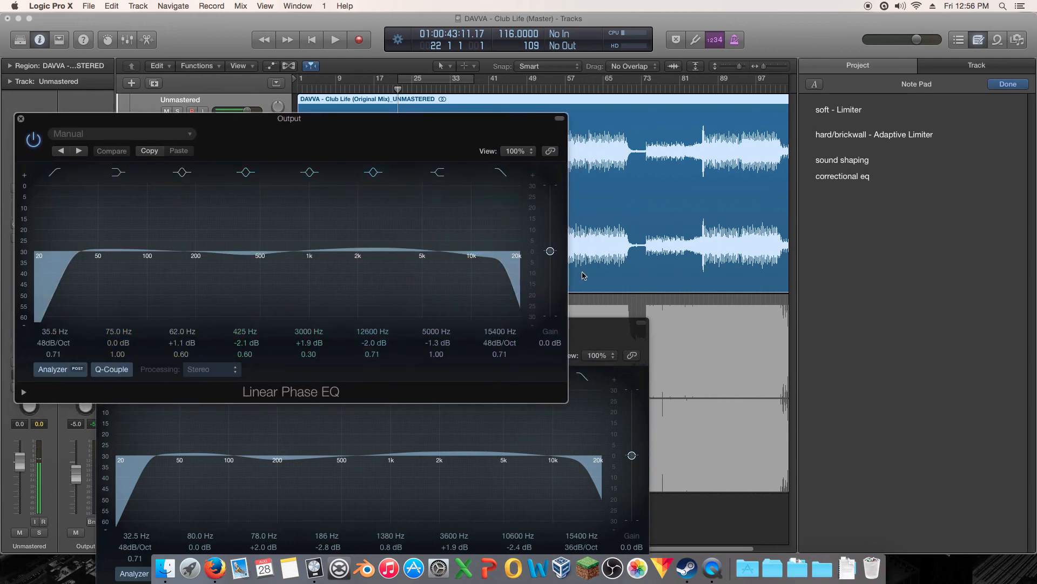
left_click_drag(597, 342, 628, 269)
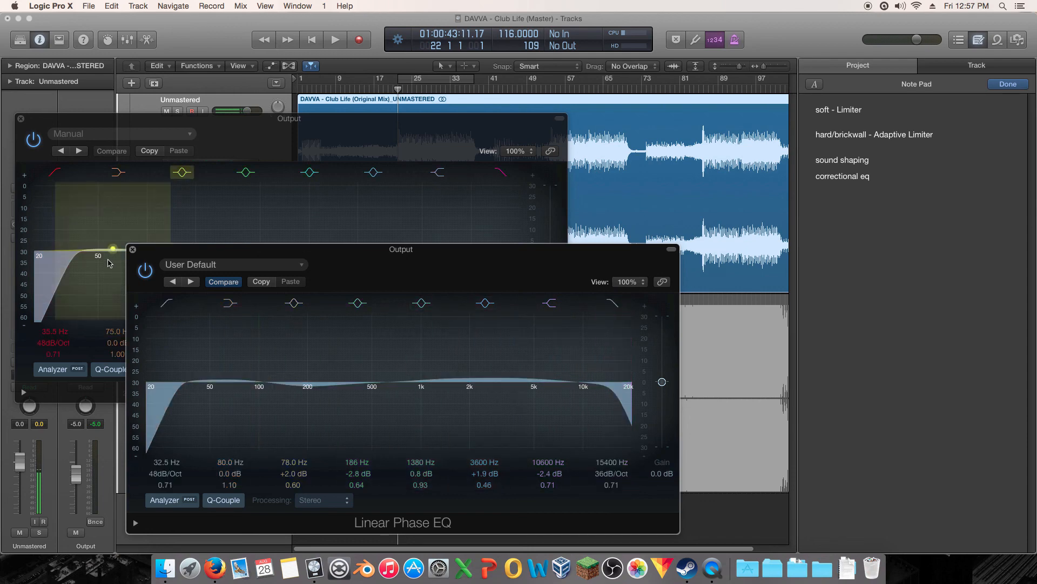
left_click_drag(243, 254, 493, 216)
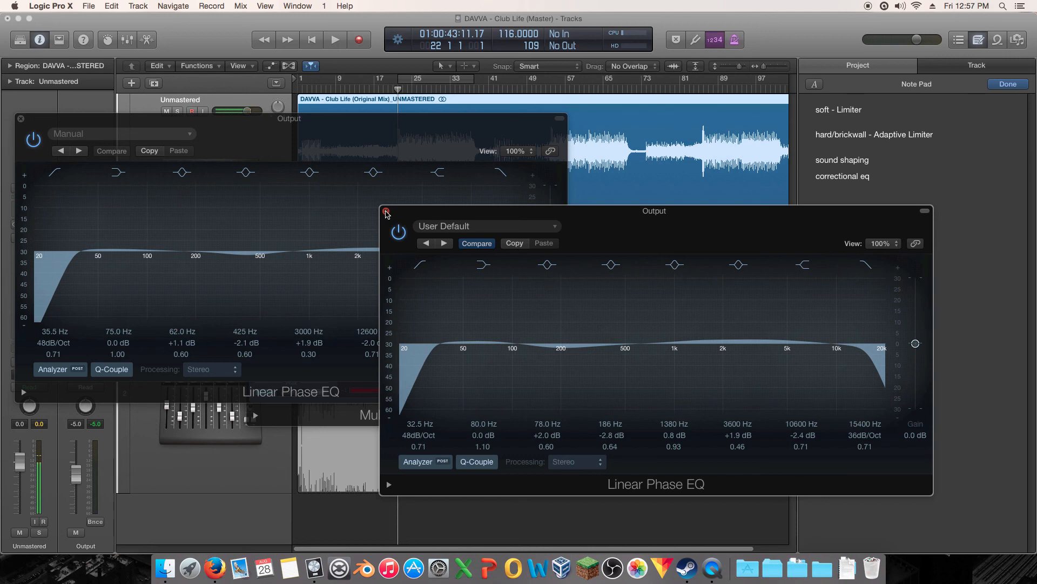
left_click_drag(432, 211, 392, 181)
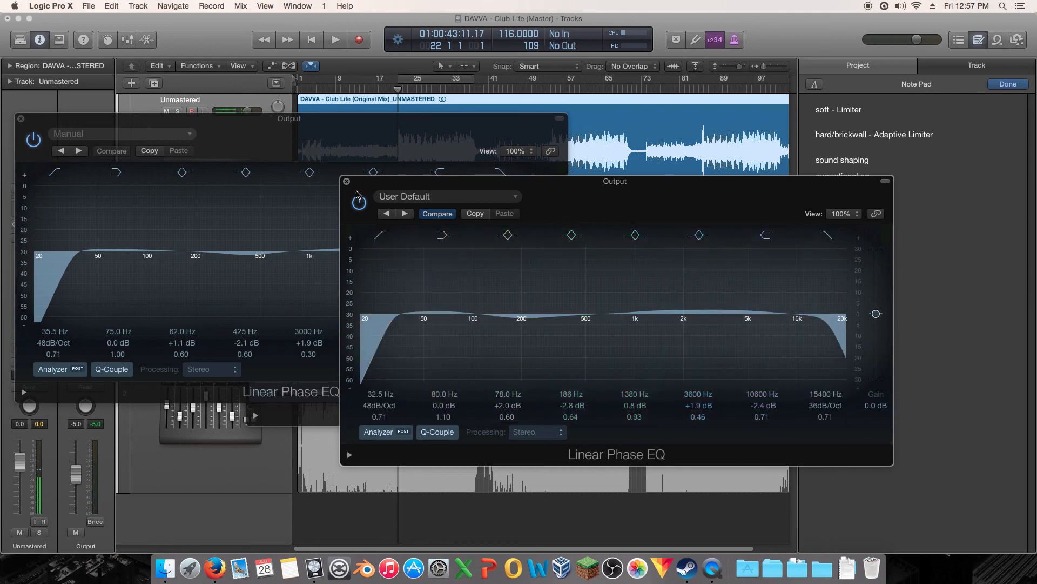
left_click_drag(365, 184, 398, 188)
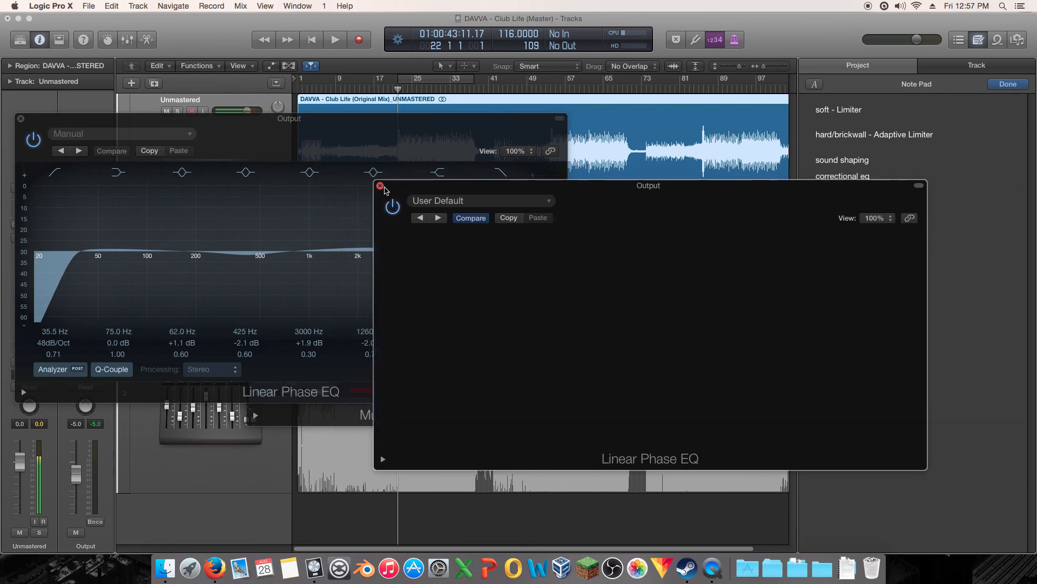
left_click(380, 186)
left_click(22, 119)
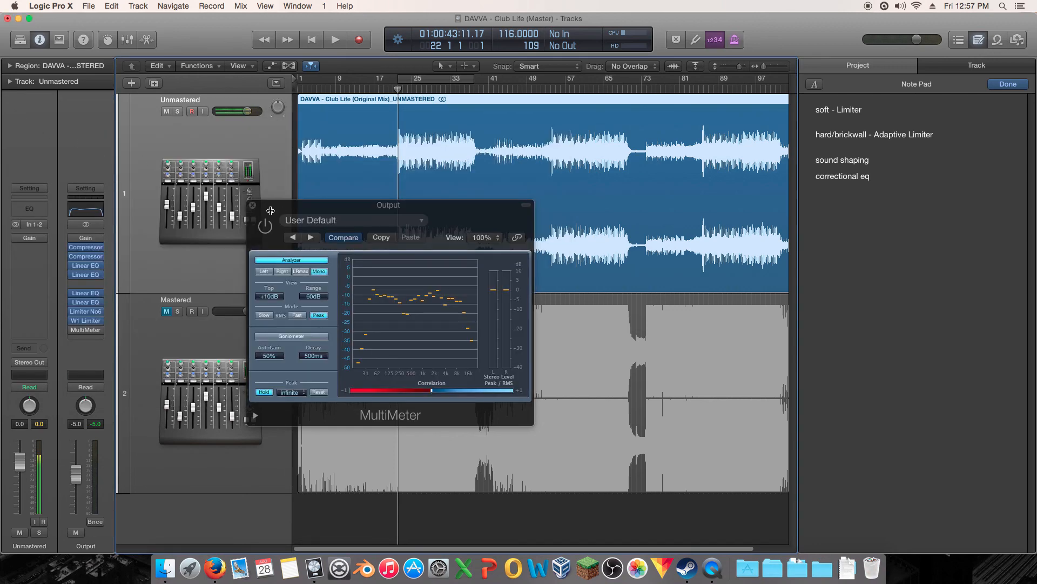
Step: Bypass all four Linear EQs on the Output channel
left_click(74, 293)
left_click(73, 302)
left_click(73, 275)
left_click(74, 265)
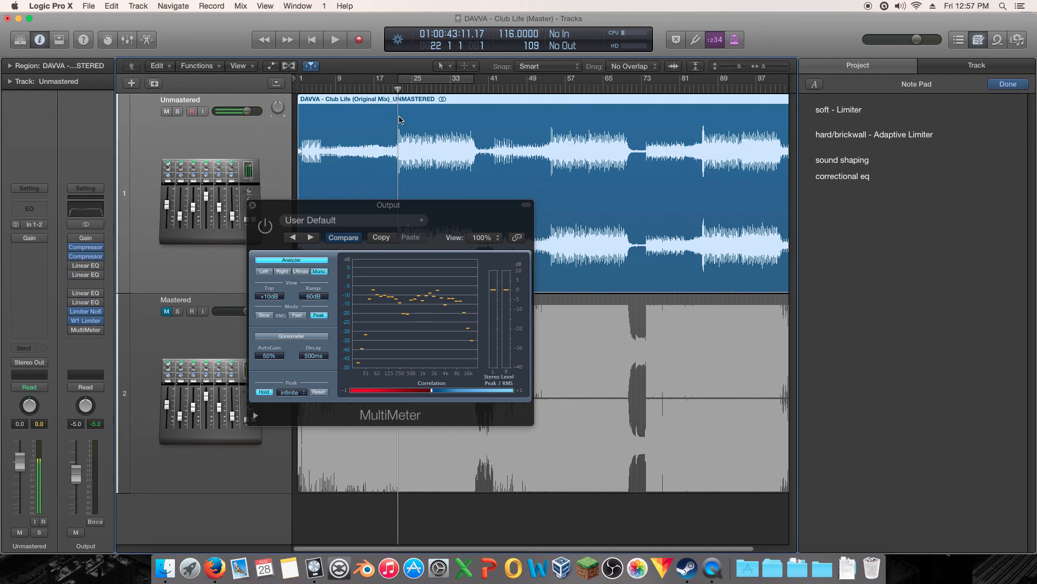